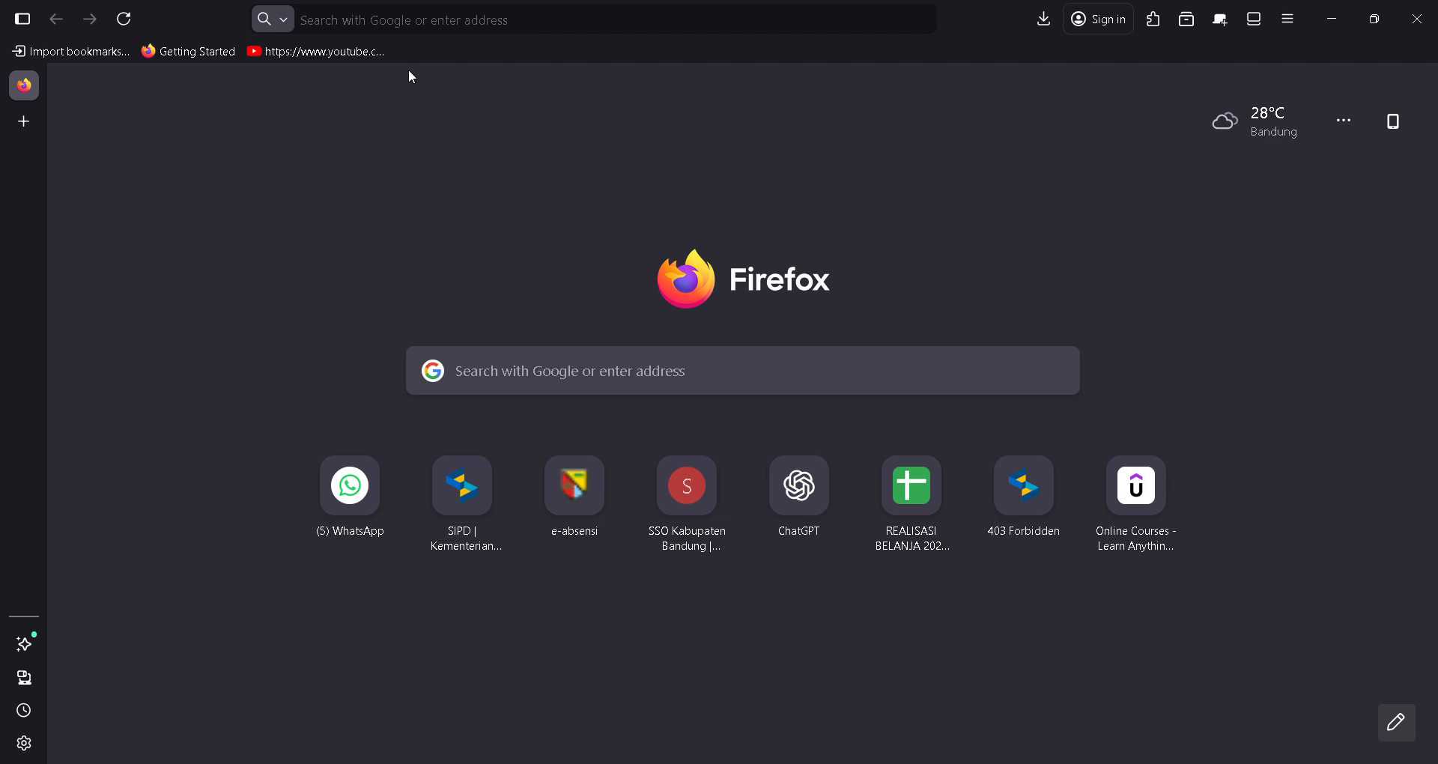
# - Open the linktr.ee/progdistan page in the browser
pyautogui.click(454, 31)
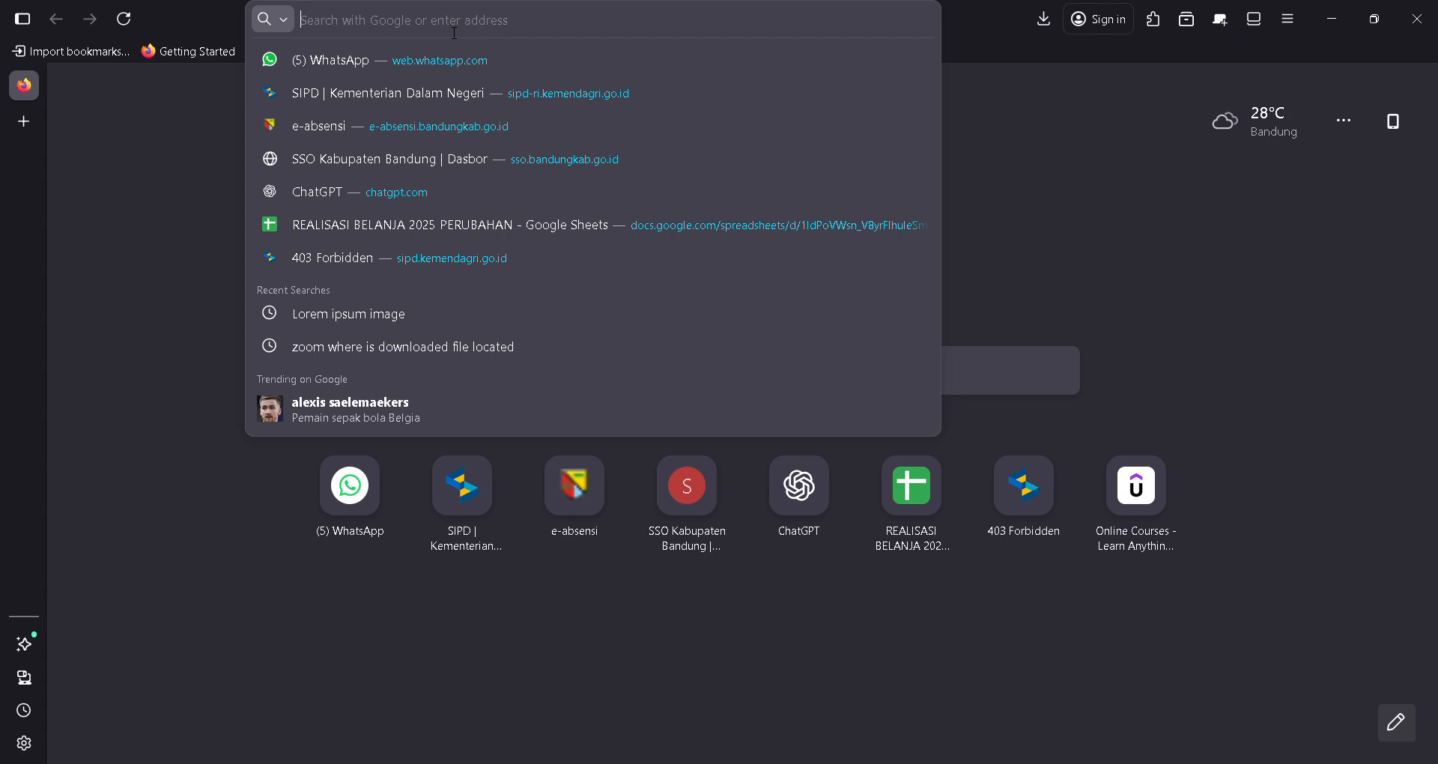
pyautogui.write('lin')
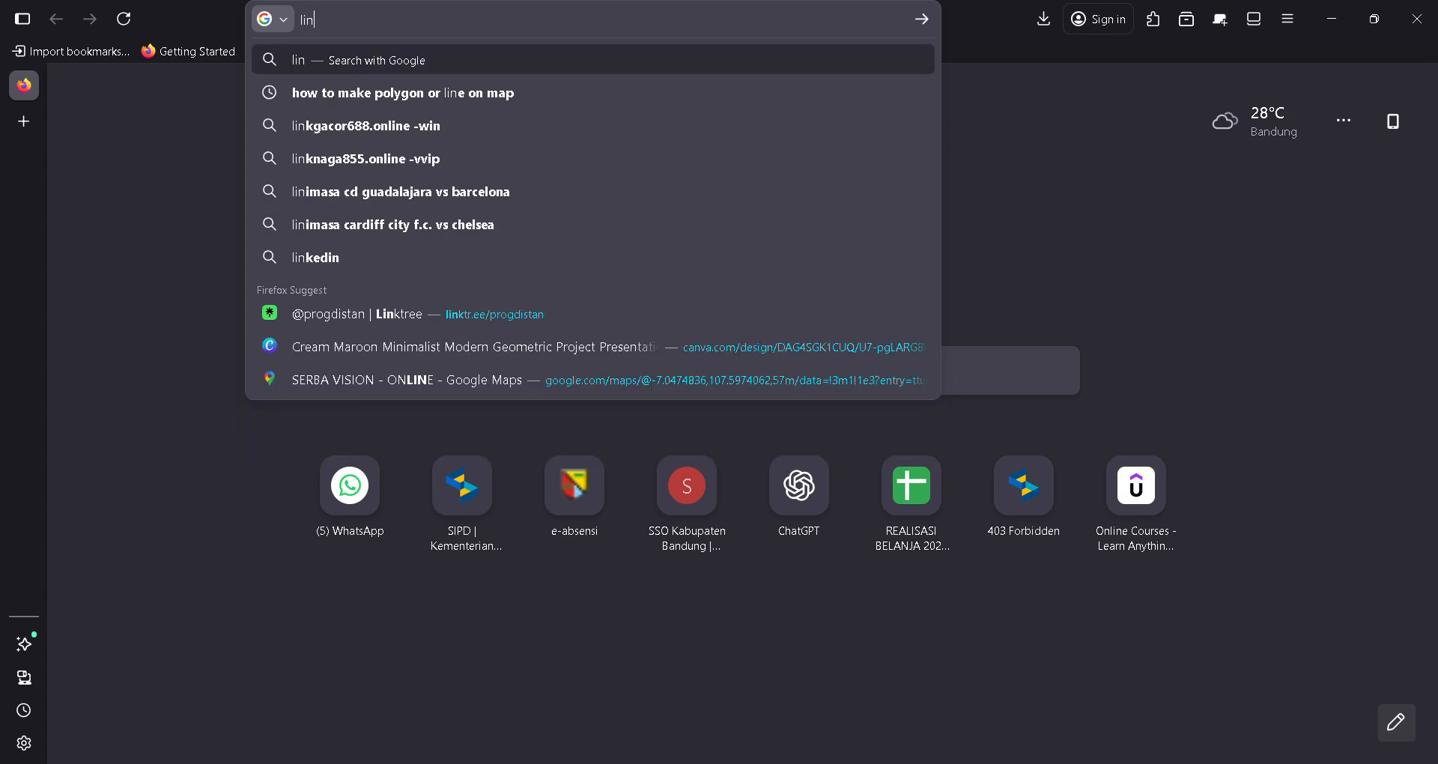
pyautogui.write('ktre')
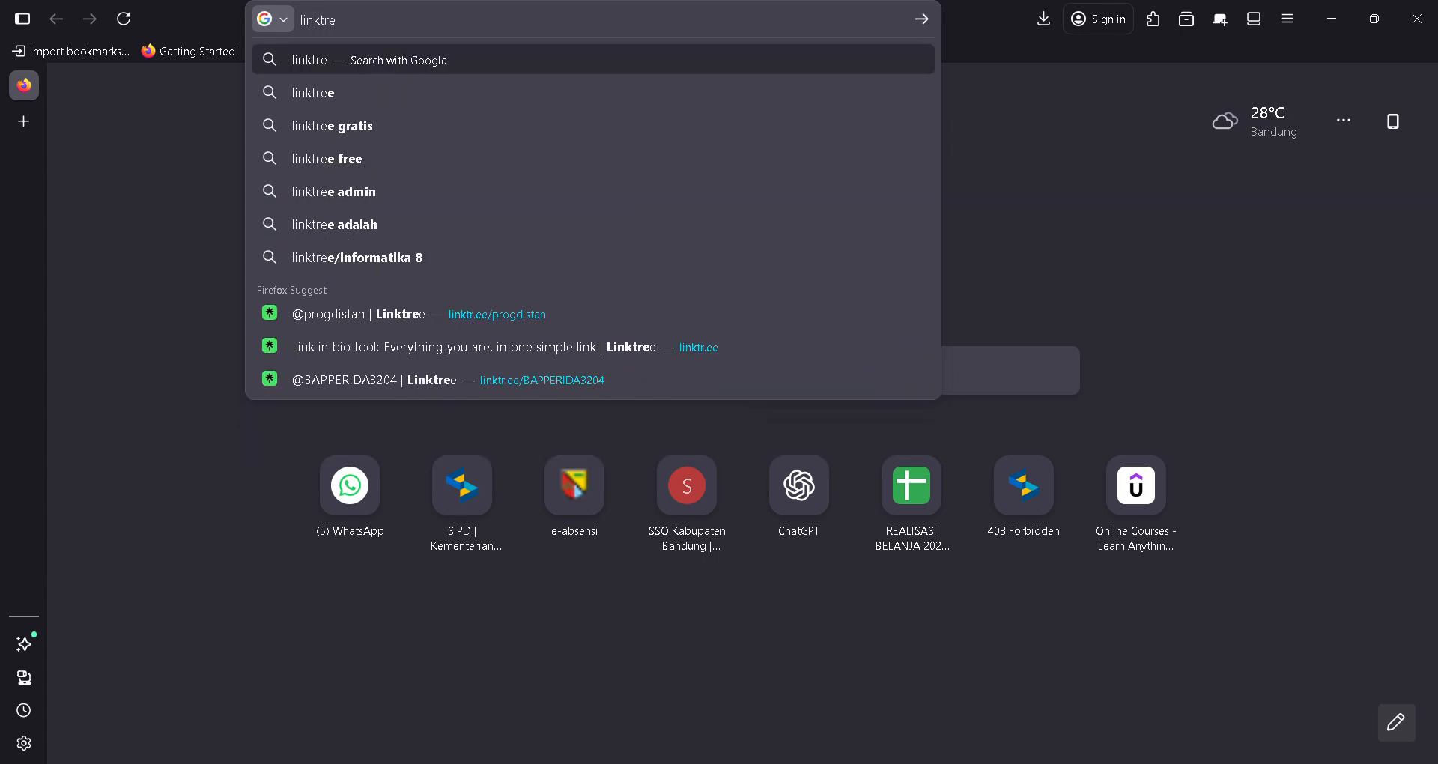
pyautogui.press('BackSpace')
pyautogui.write('.')
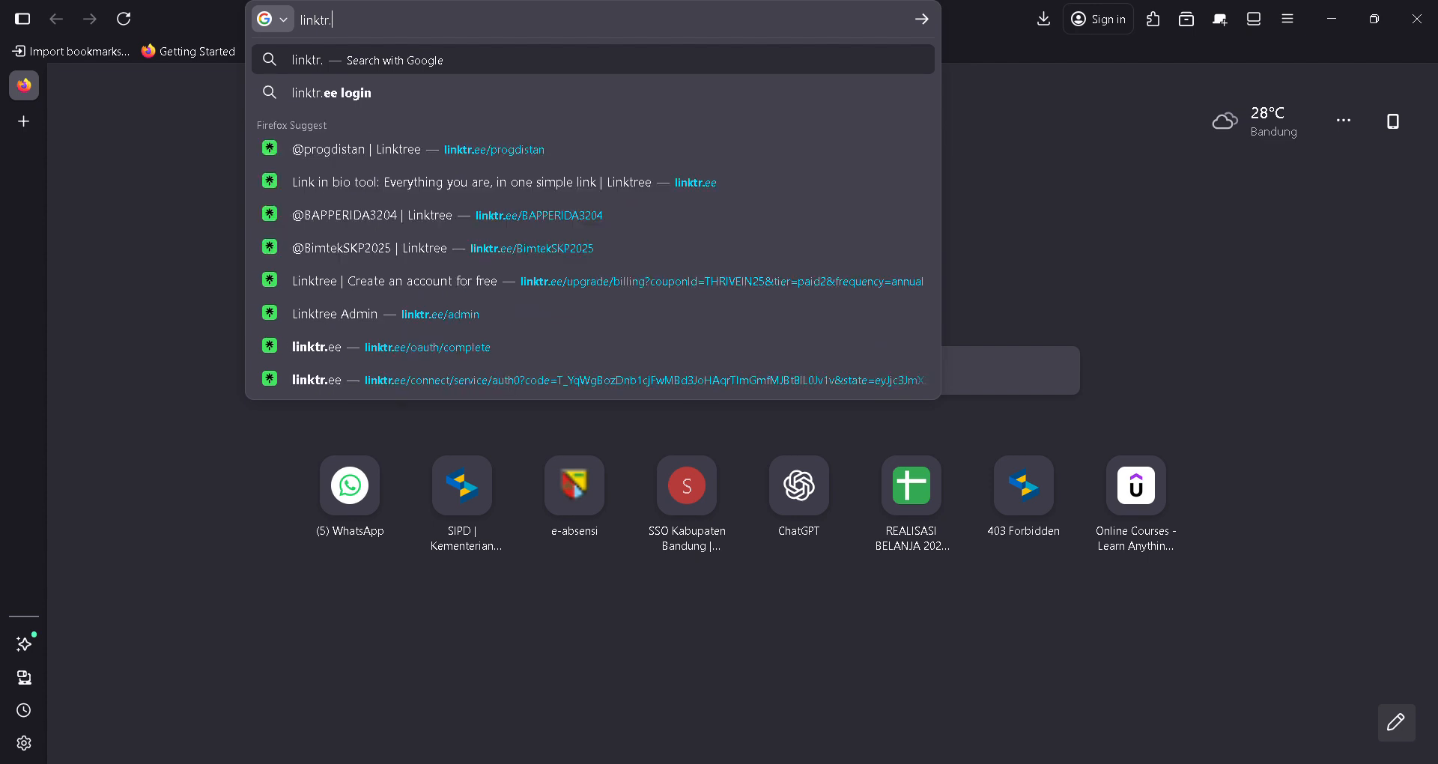
pyautogui.write('ee/')
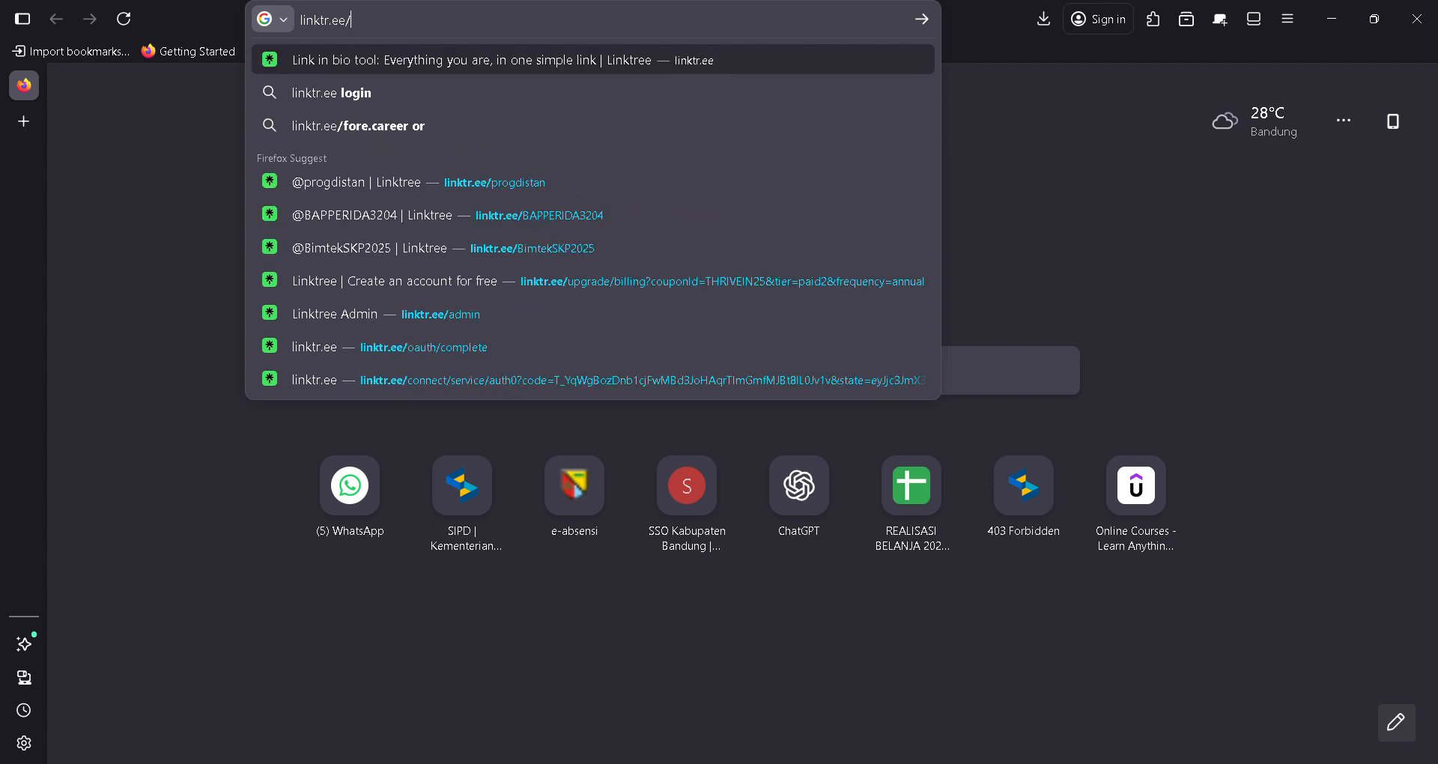
pyautogui.press('Down')
pyautogui.press('Return')
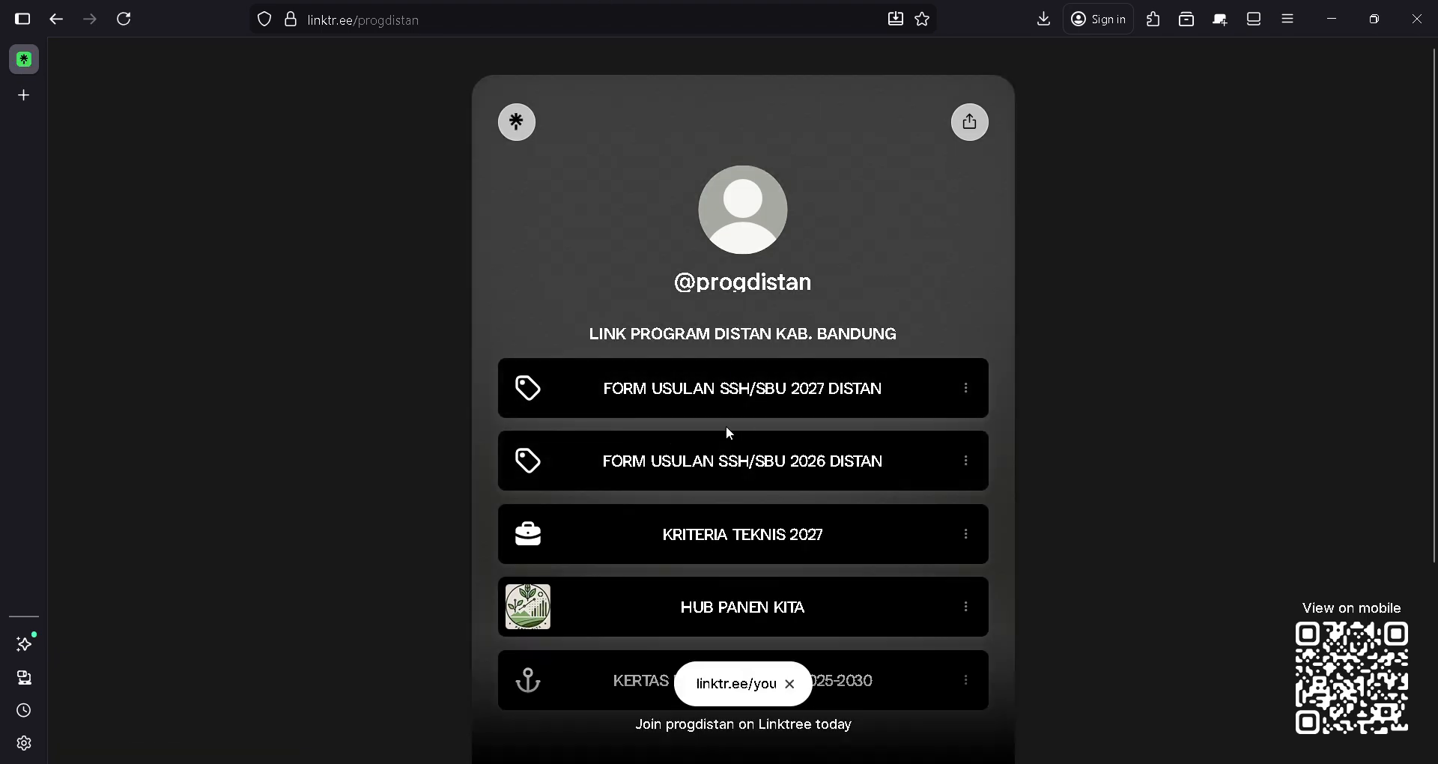
# - Open the FORM USULAN SSH/SBU 2026 DISTAN link from the link list
pyautogui.scroll(-2, 726, 428)
pyautogui.scroll(3, 726, 428)
pyautogui.scroll(-1, 726, 427)
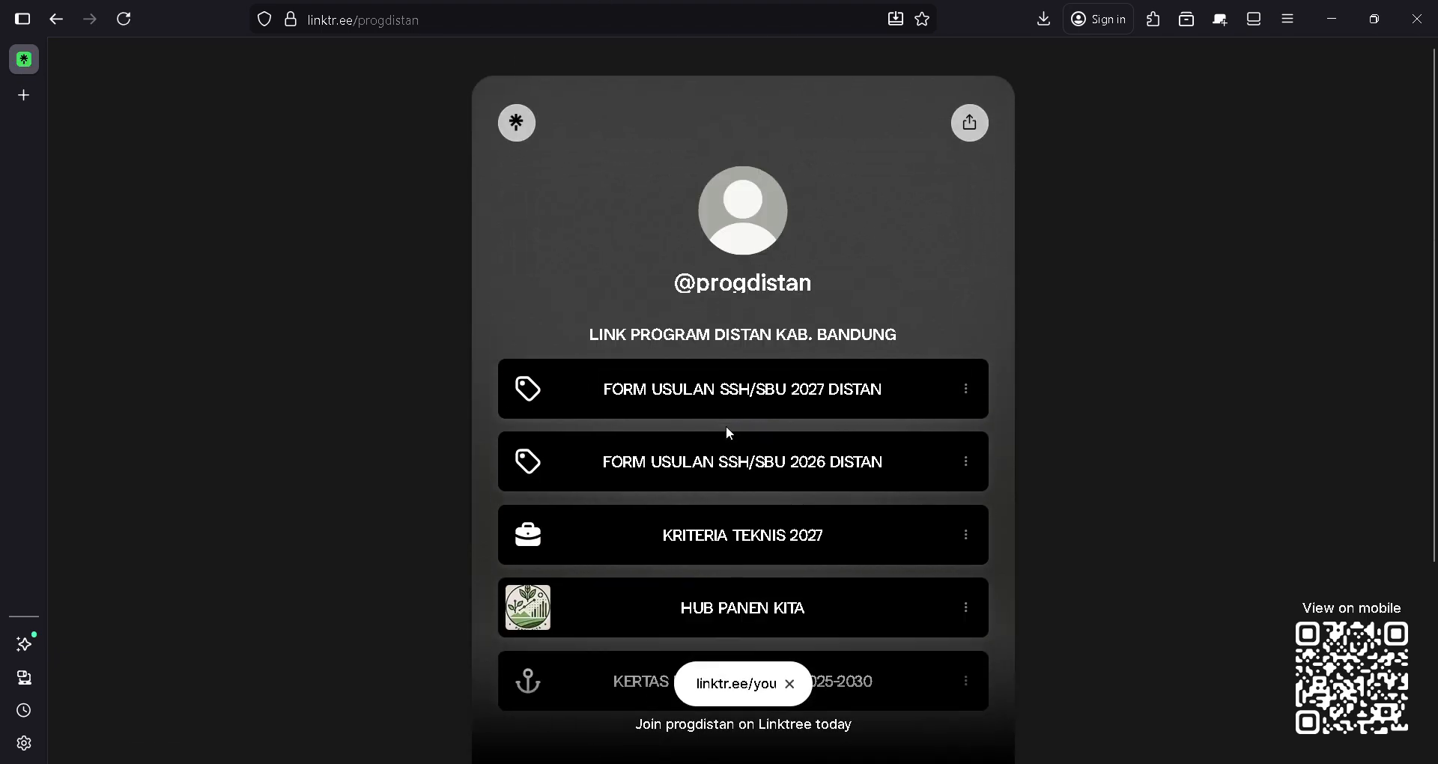
pyautogui.click(779, 475)
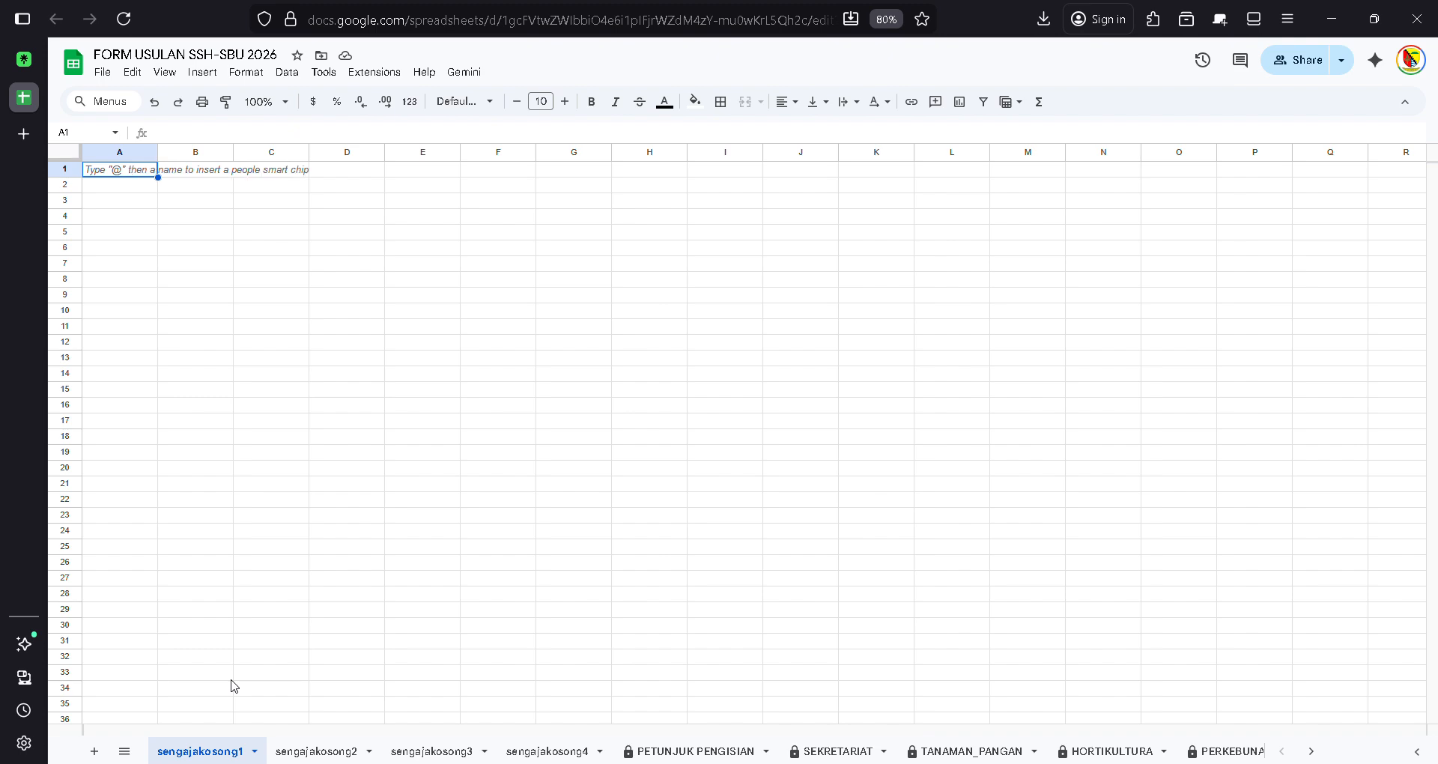
# - Examine the PETUNJUK PENGISIAN sheet, covering the four main flows and the steps for adding new SSH/SBU data
pyautogui.click(683, 748)
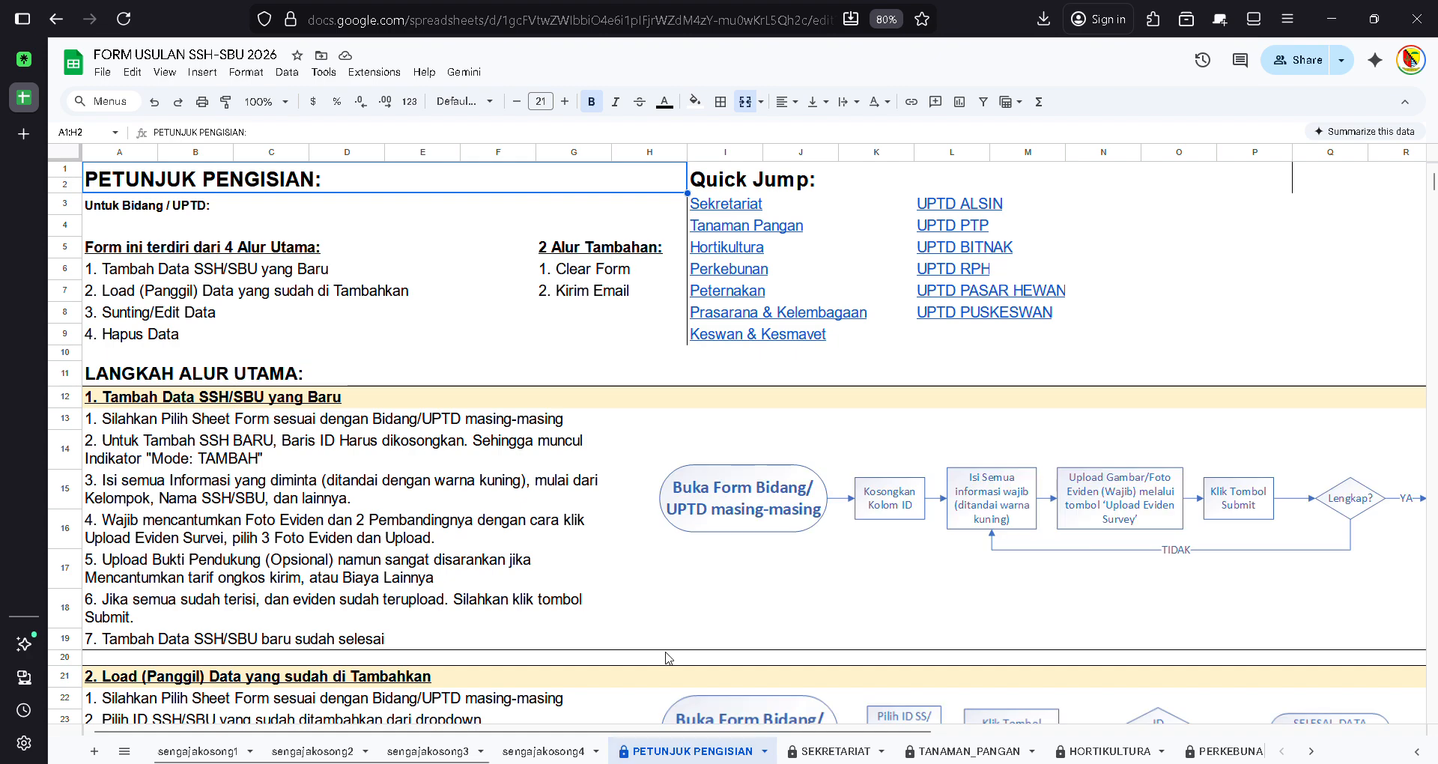
pyautogui.click(165, 269)
pyautogui.scroll(-12, 167, 271)
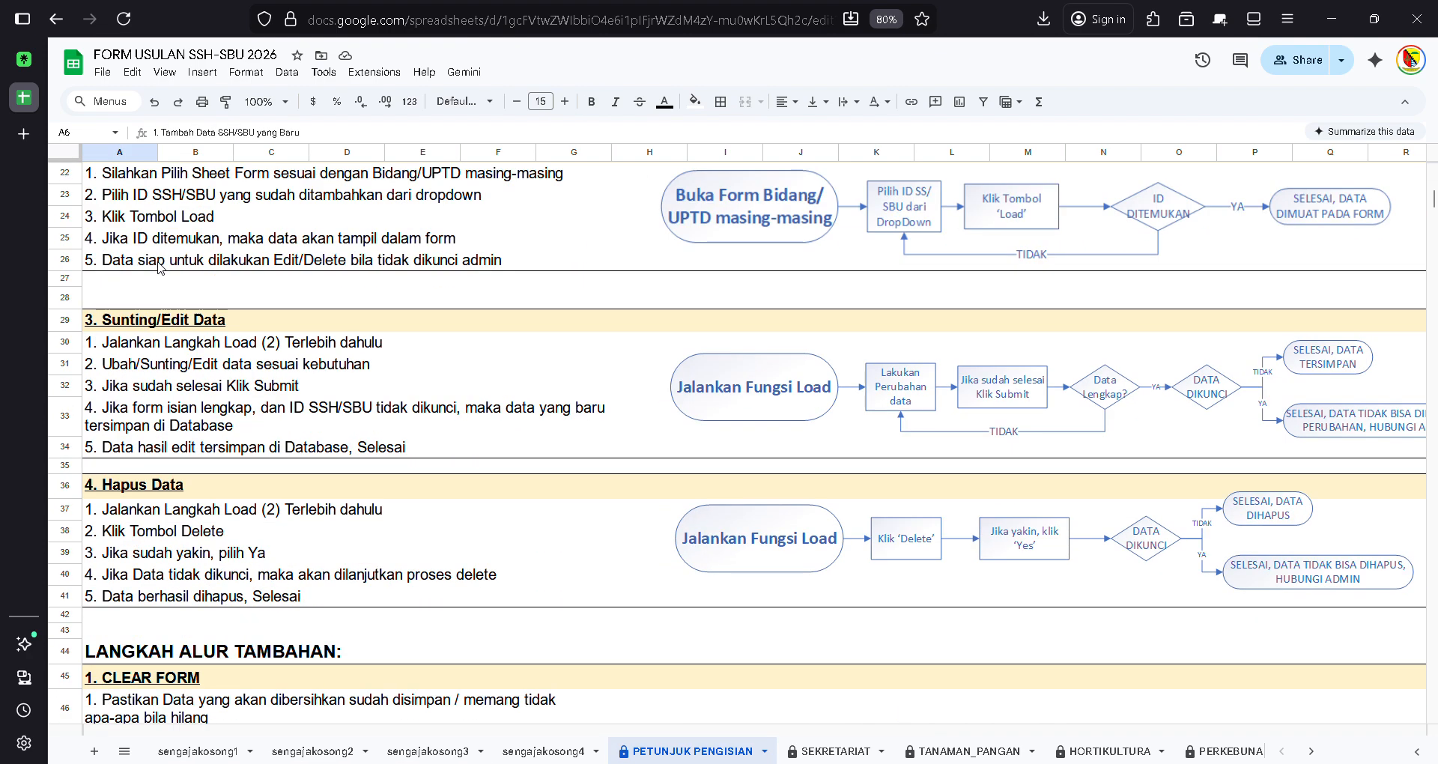
pyautogui.scroll(8, 160, 268)
pyautogui.scroll(4, 159, 267)
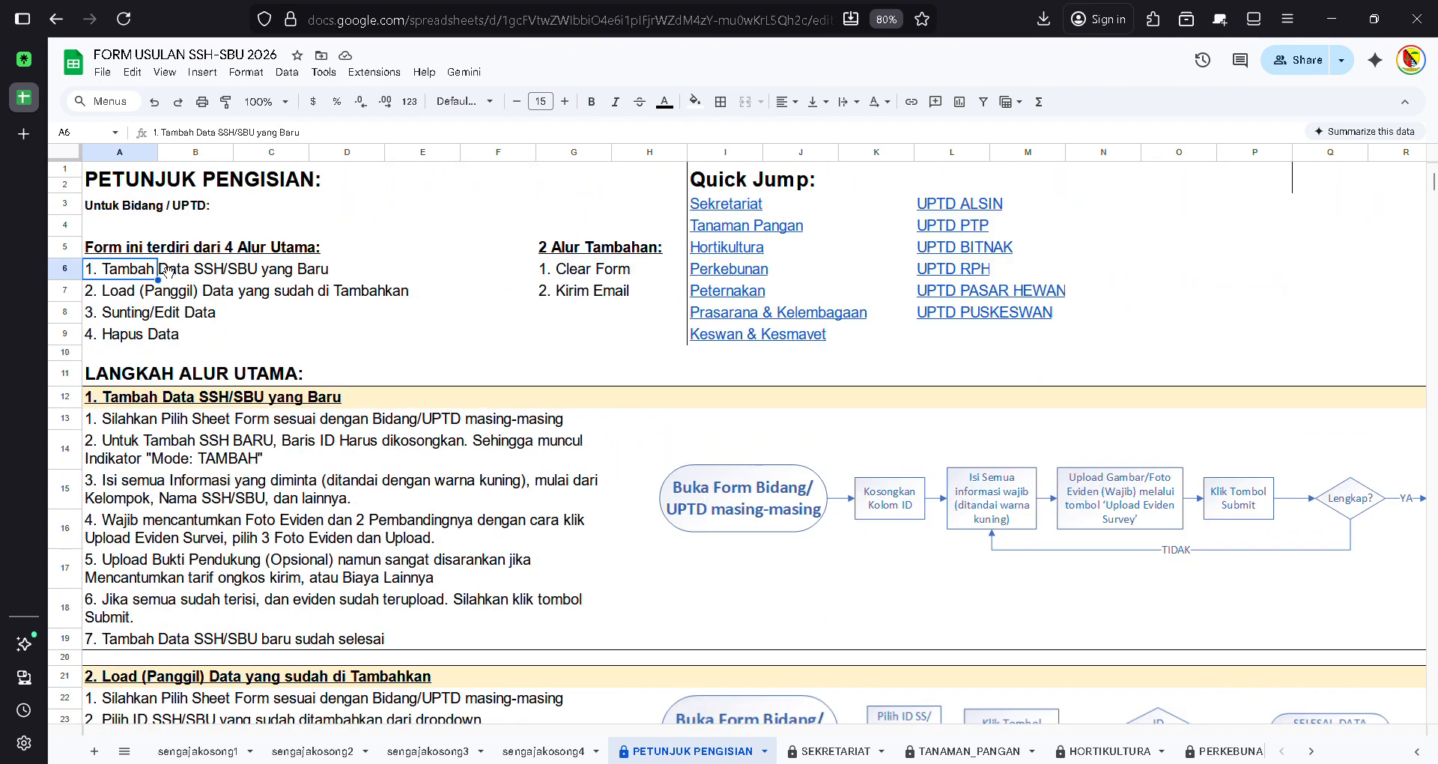
pyautogui.click(171, 426)
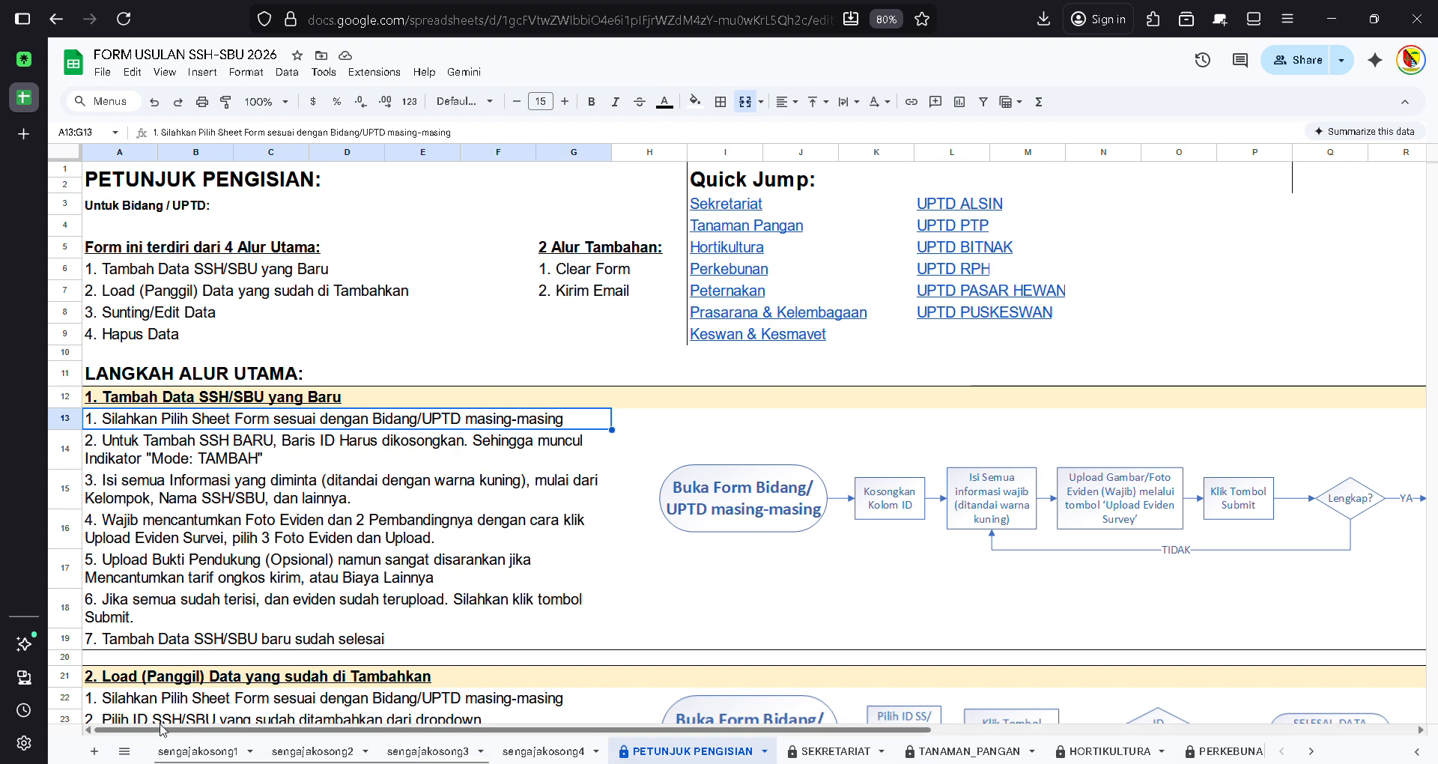
pyautogui.click(185, 274)
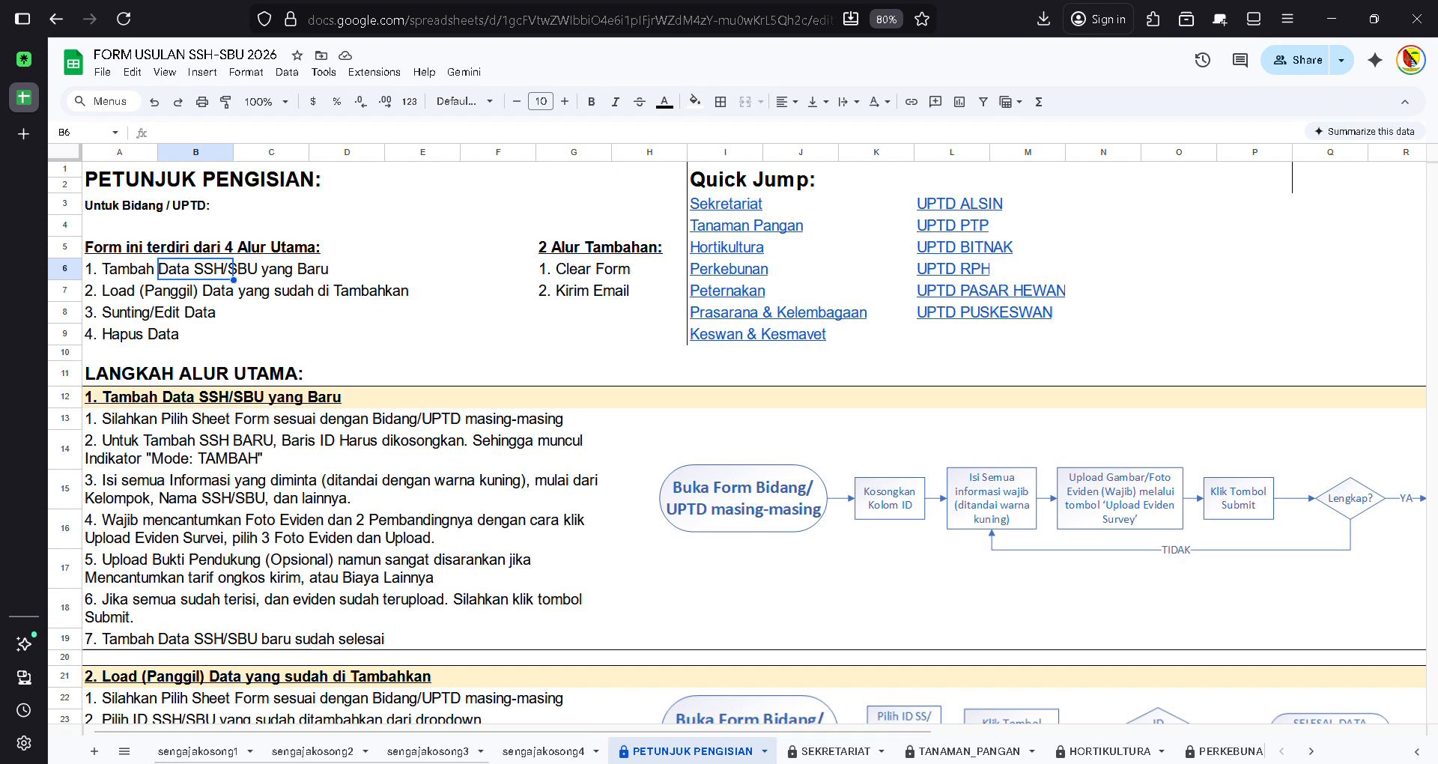
pyautogui.click(146, 426)
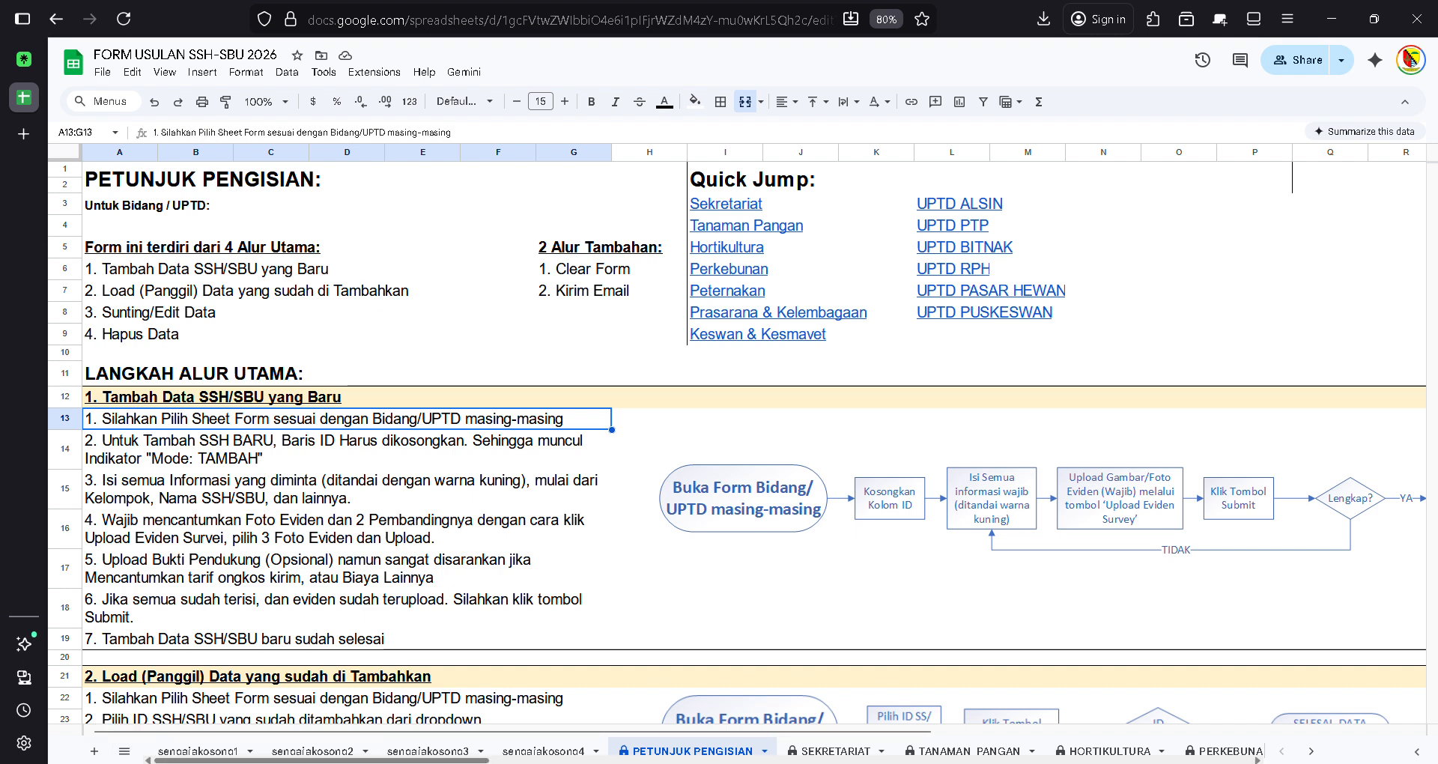
# - Open the SEKRETARIAT sheet and examine the entry form's labels in columns A to K and its fill-in fields
pyautogui.click(837, 751)
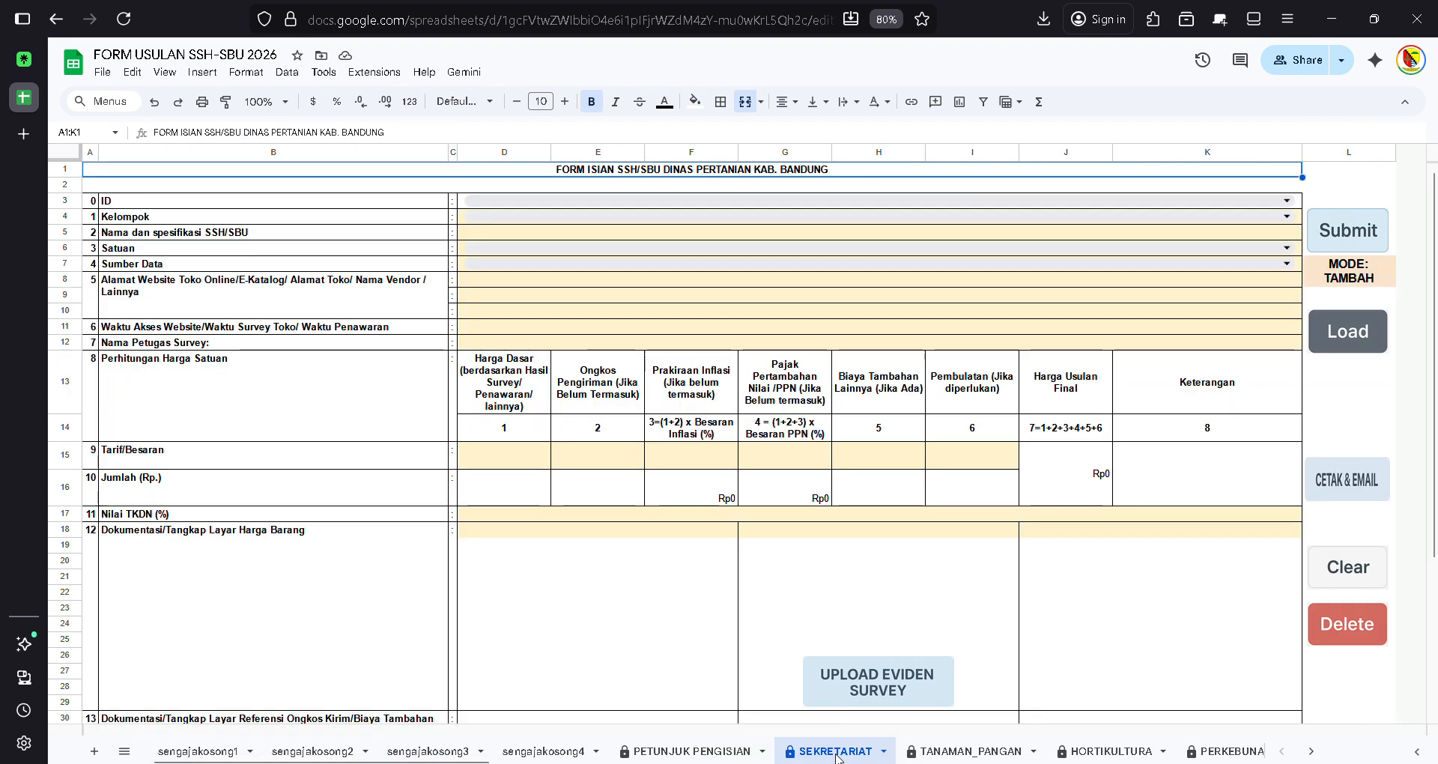
pyautogui.click(332, 207)
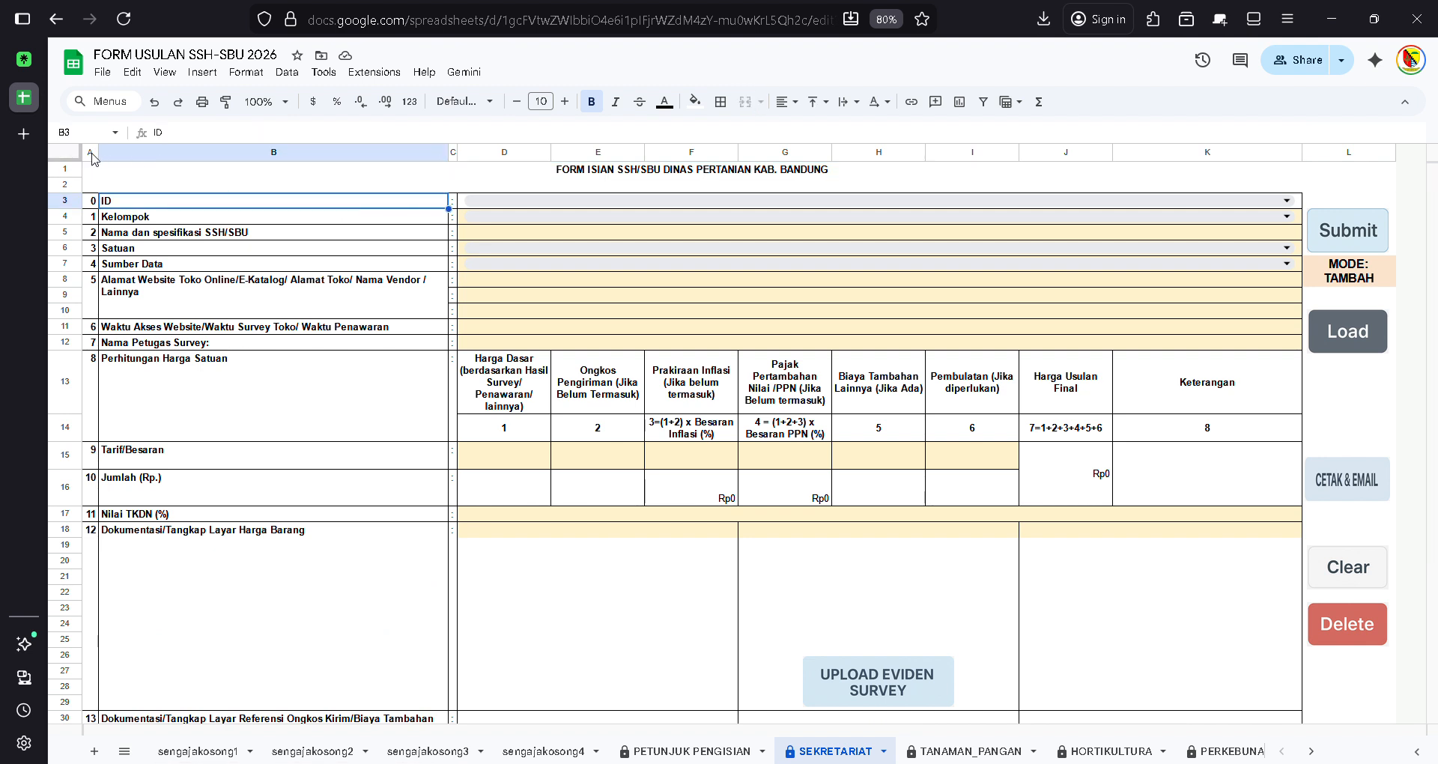
pyautogui.moveTo(92, 156); pyautogui.dragTo(1158, 157)
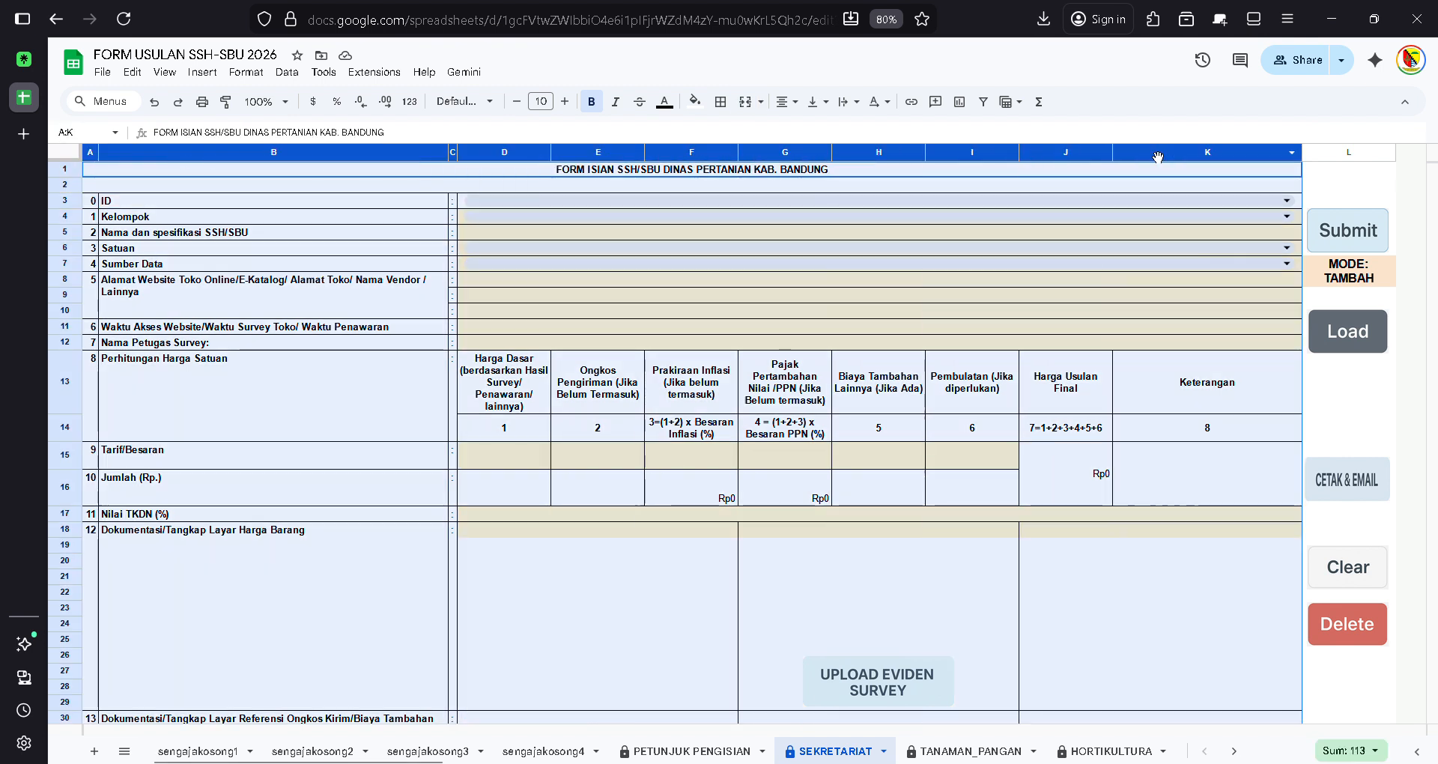
pyautogui.click(242, 206)
pyautogui.scroll(-2, 245, 215)
pyautogui.scroll(2, 247, 285)
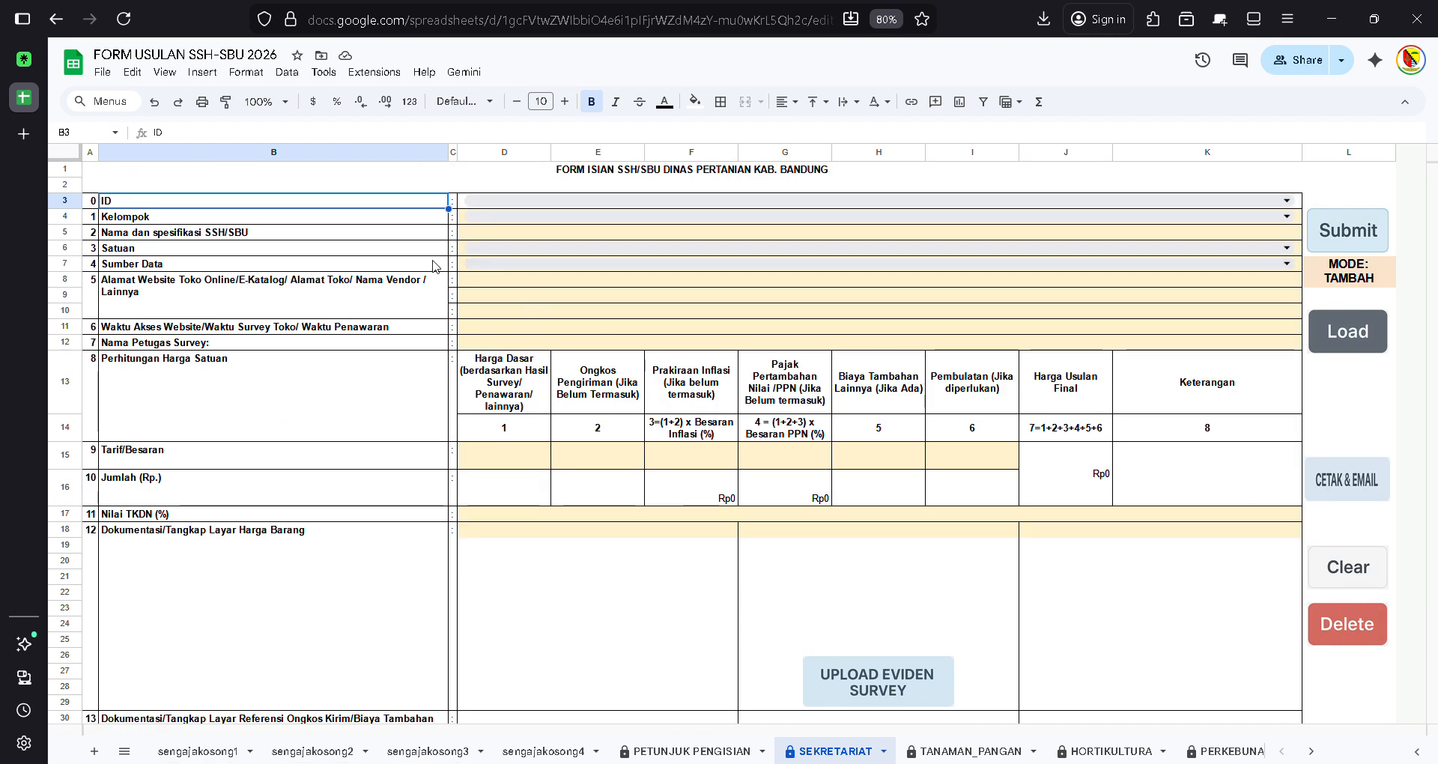
pyautogui.click(328, 223)
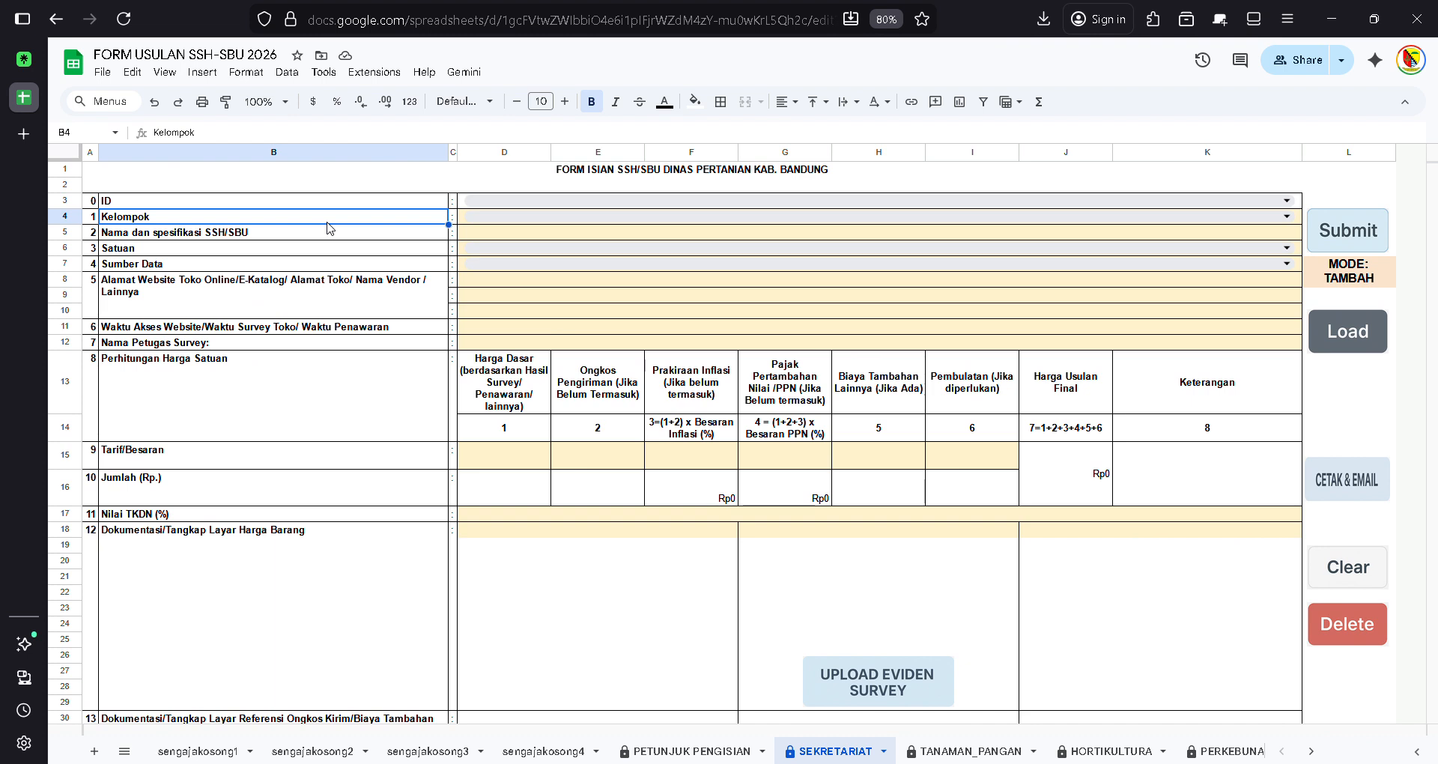
pyautogui.scroll(-3, 328, 228)
pyautogui.scroll(3, 329, 229)
pyautogui.click(468, 156)
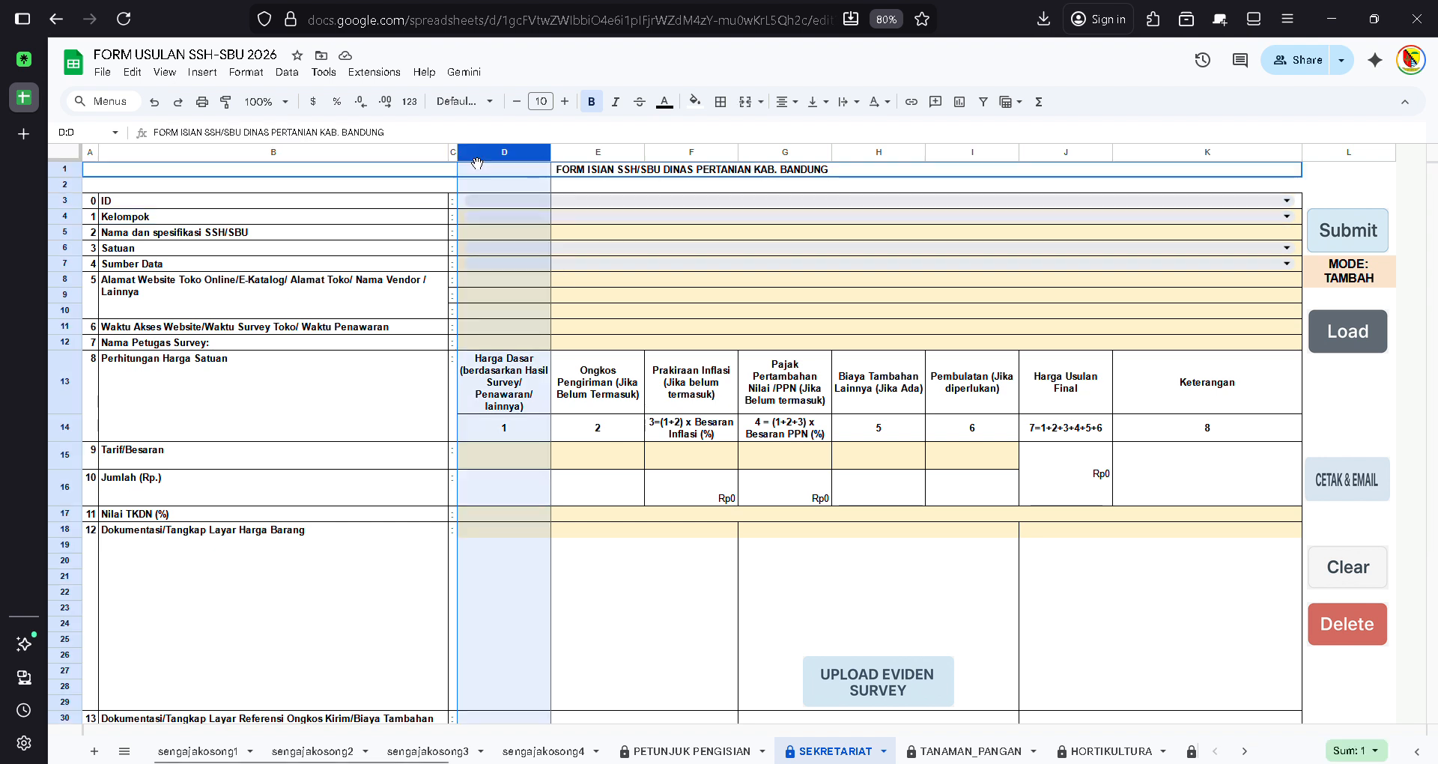
pyautogui.click(962, 329)
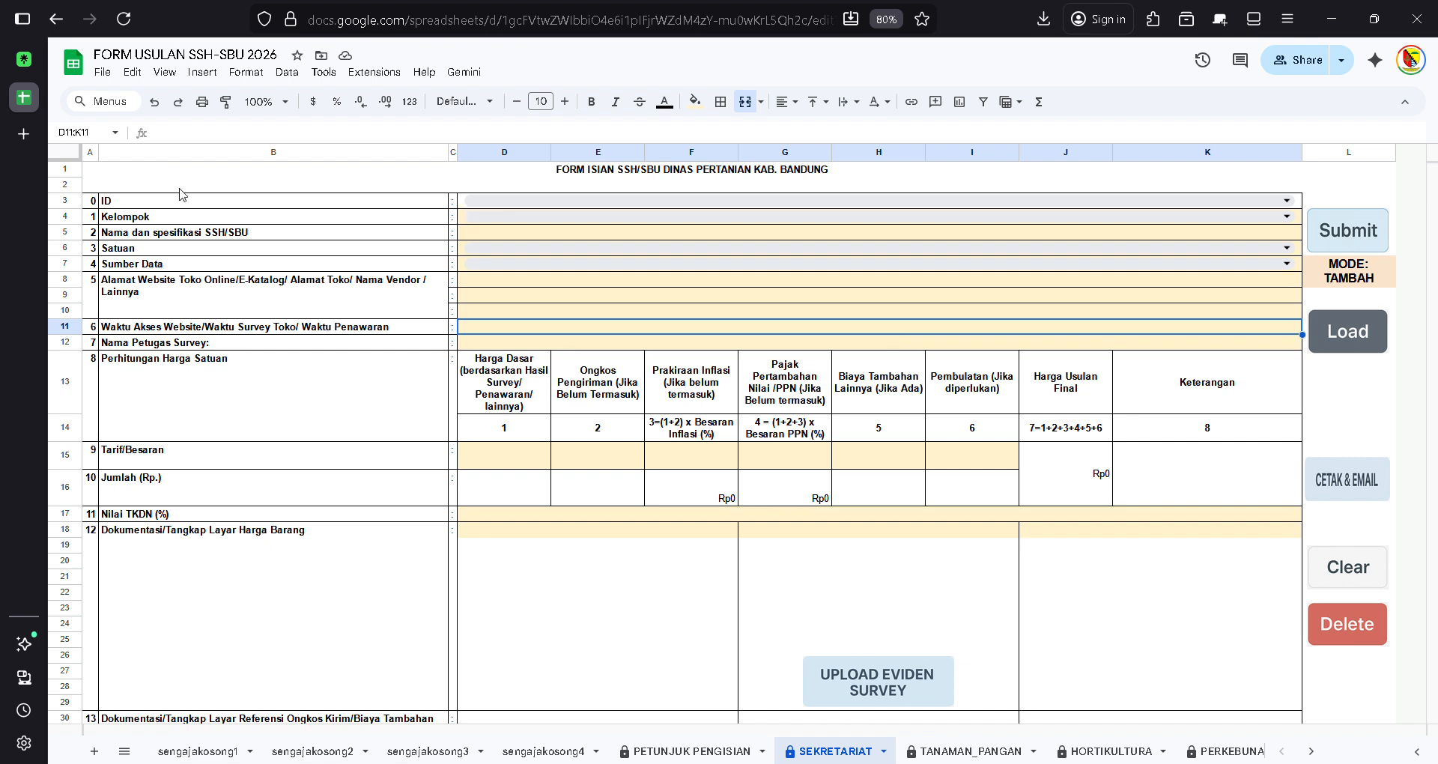
# - Choose SE-0002-Test as the ID in the SEKRETARIAT form
pyautogui.click(130, 204)
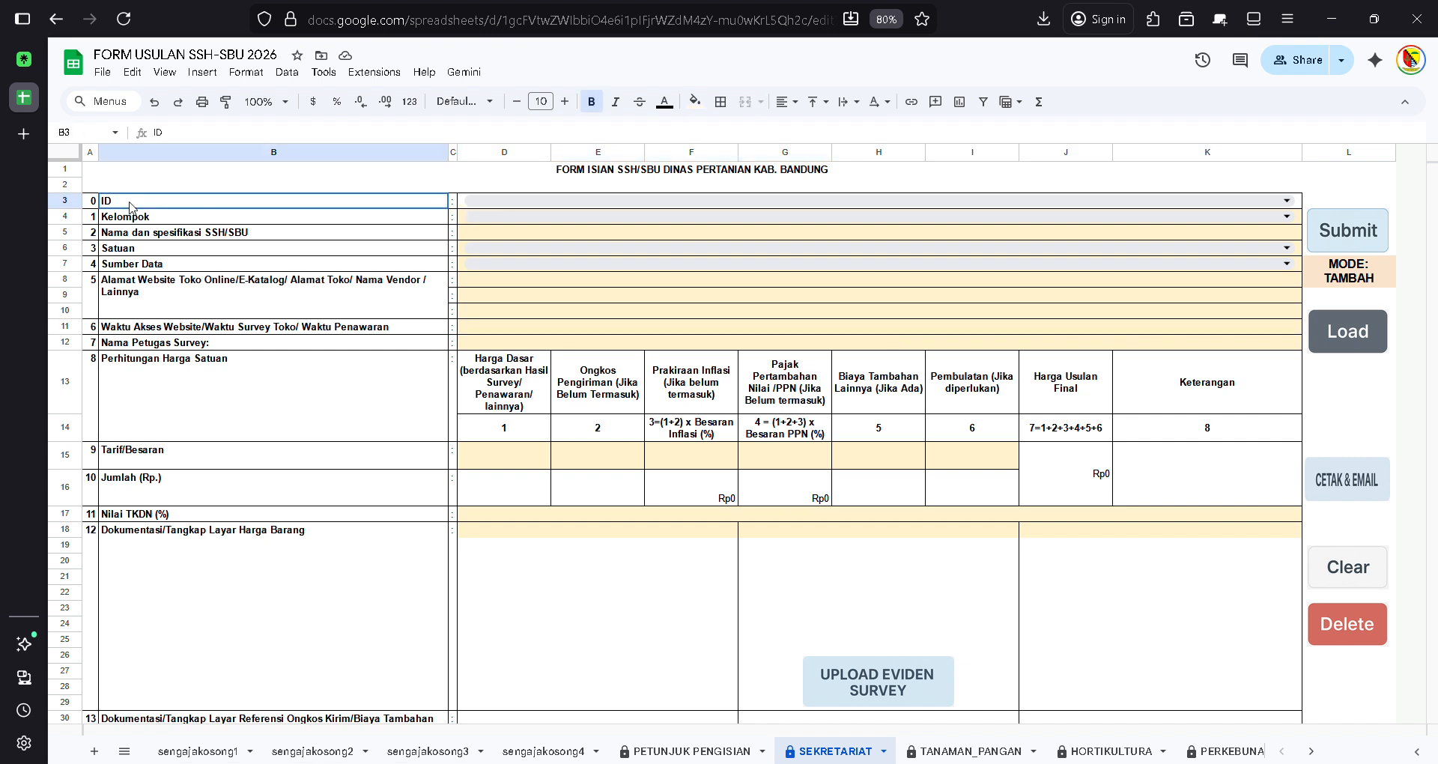
pyautogui.click(540, 209)
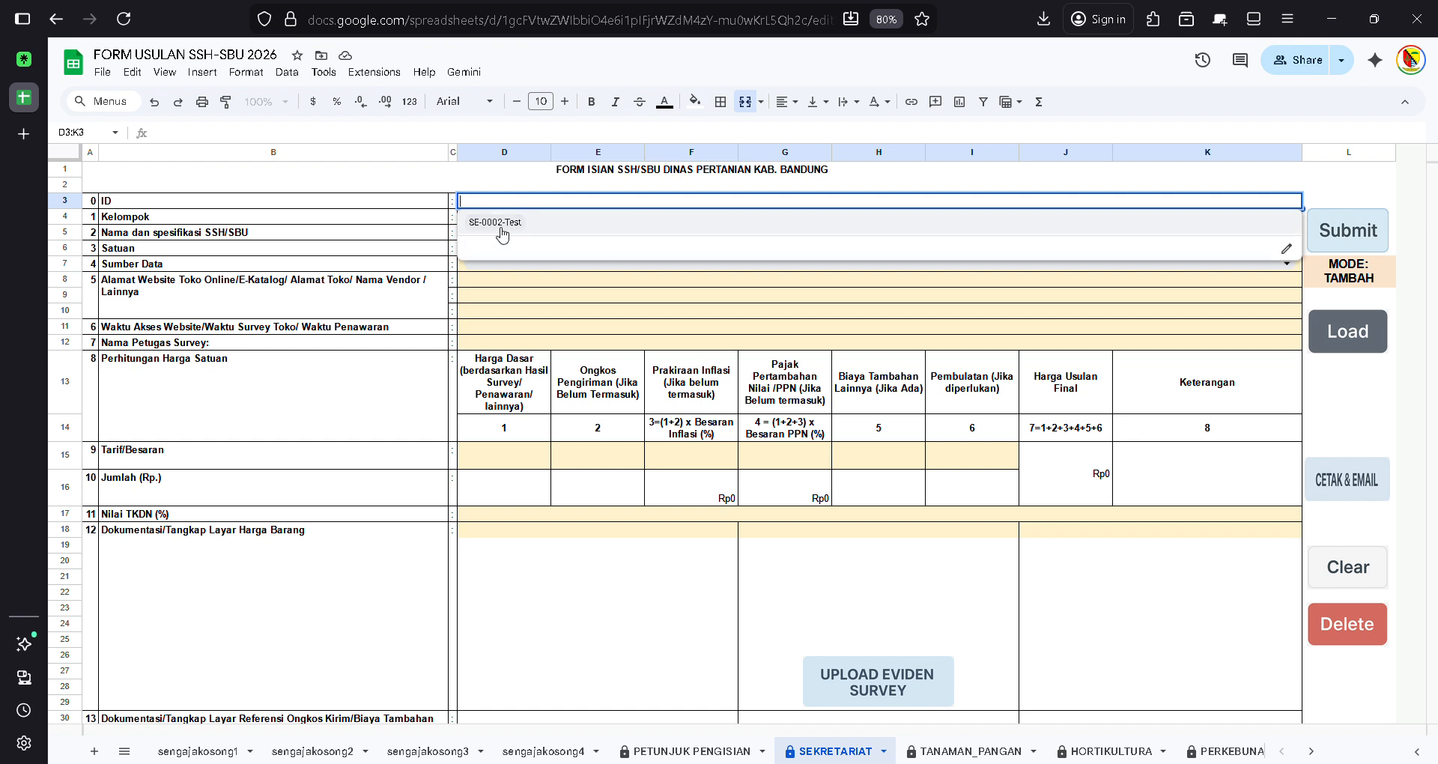
pyautogui.click(503, 235)
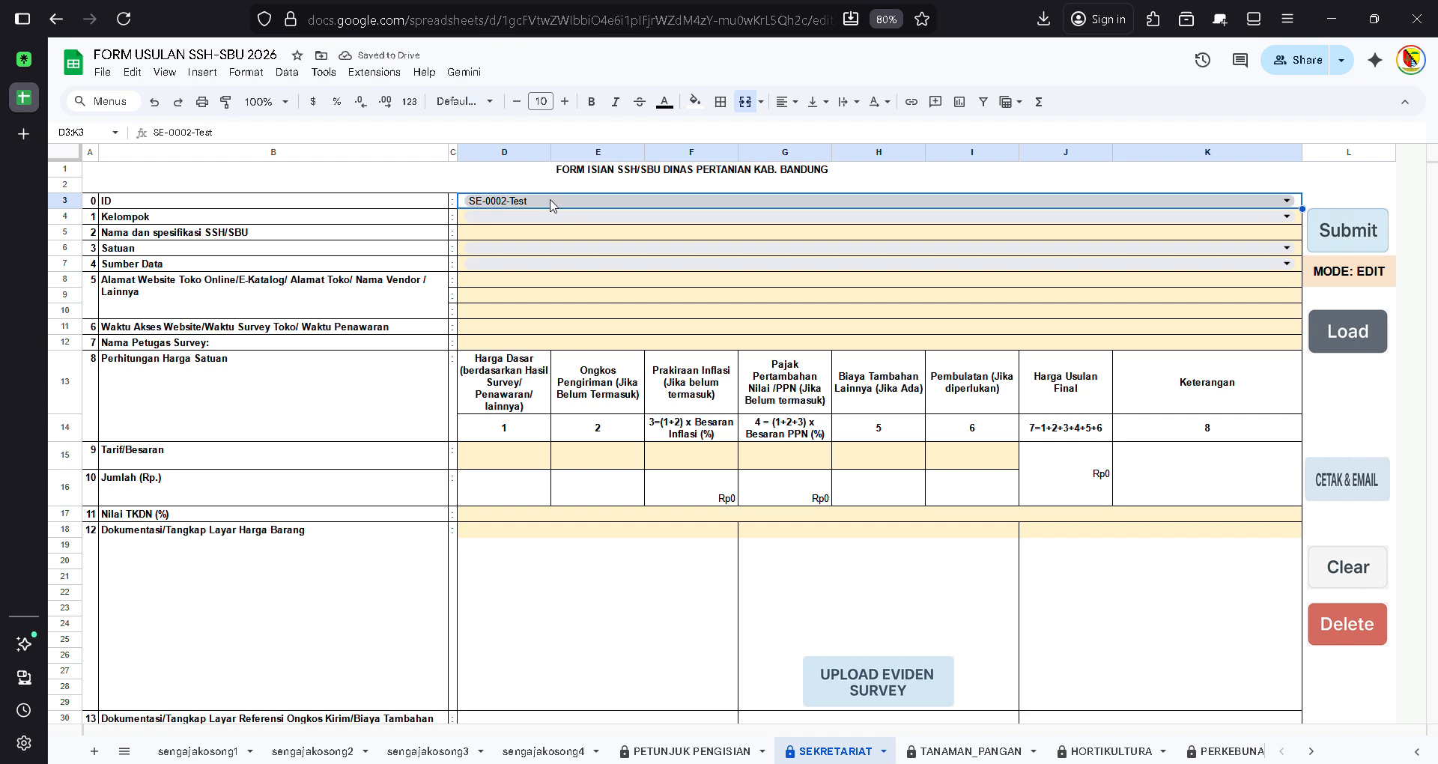
pyautogui.click(427, 208)
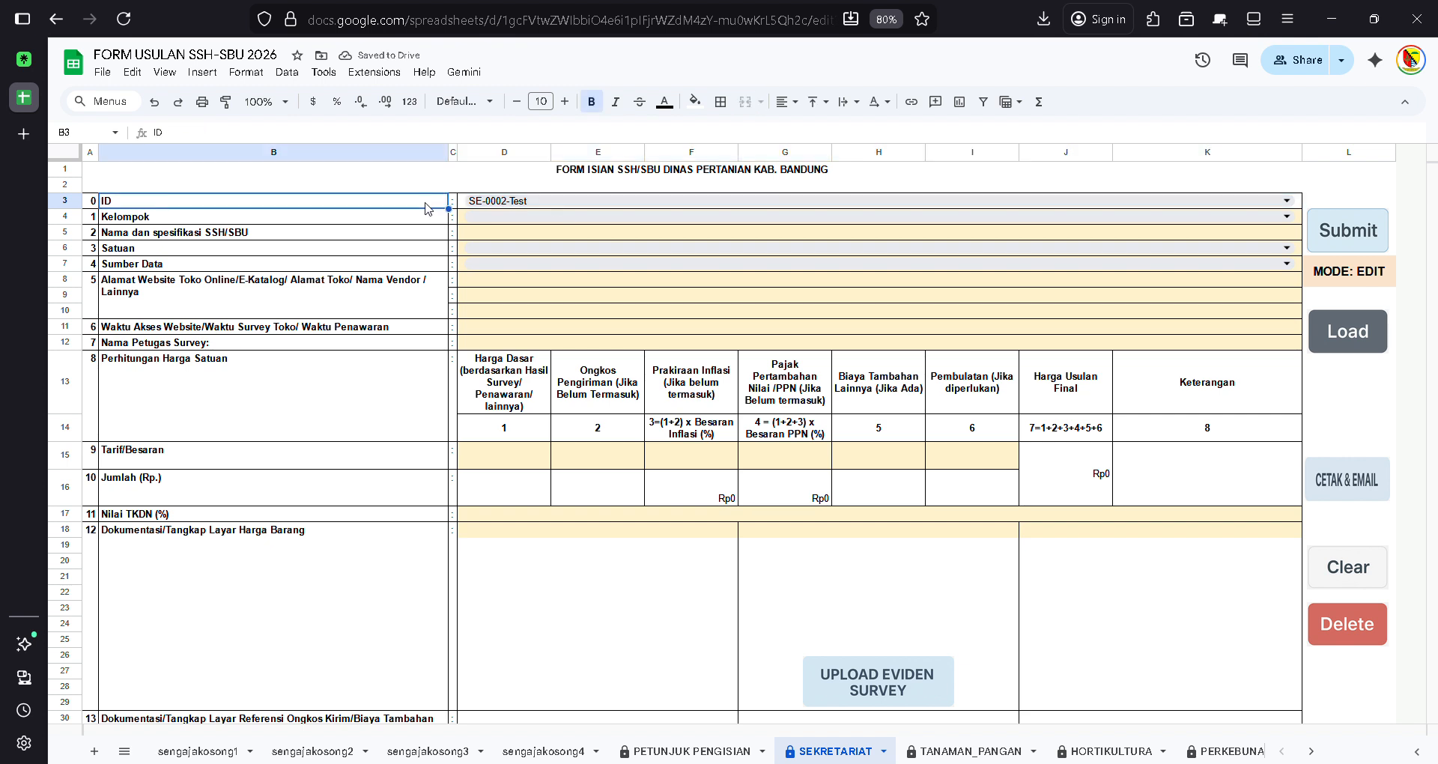
# - Clear the form's ID field and check the mode indicator cell
pyautogui.press('Right')
pyautogui.press('Right')
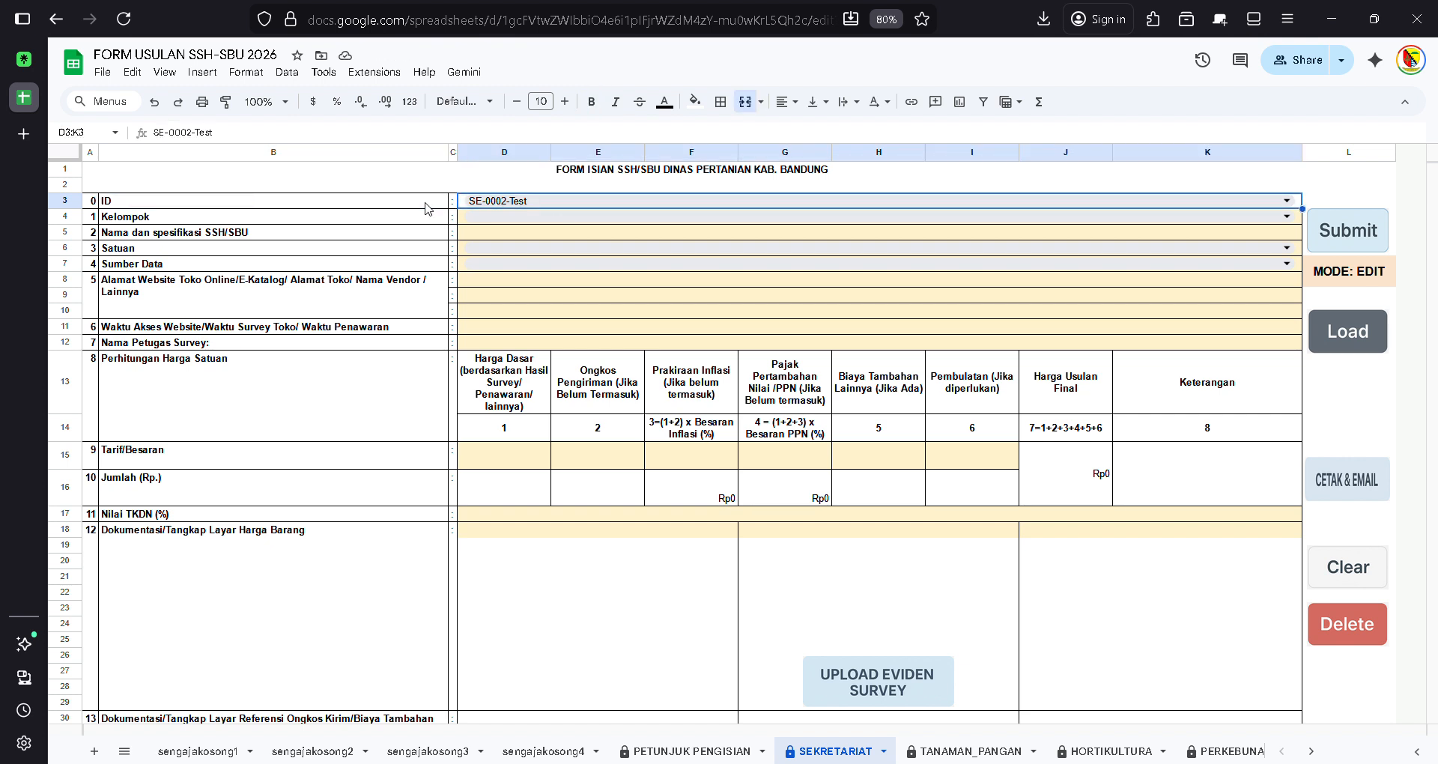
pyautogui.press('Delete')
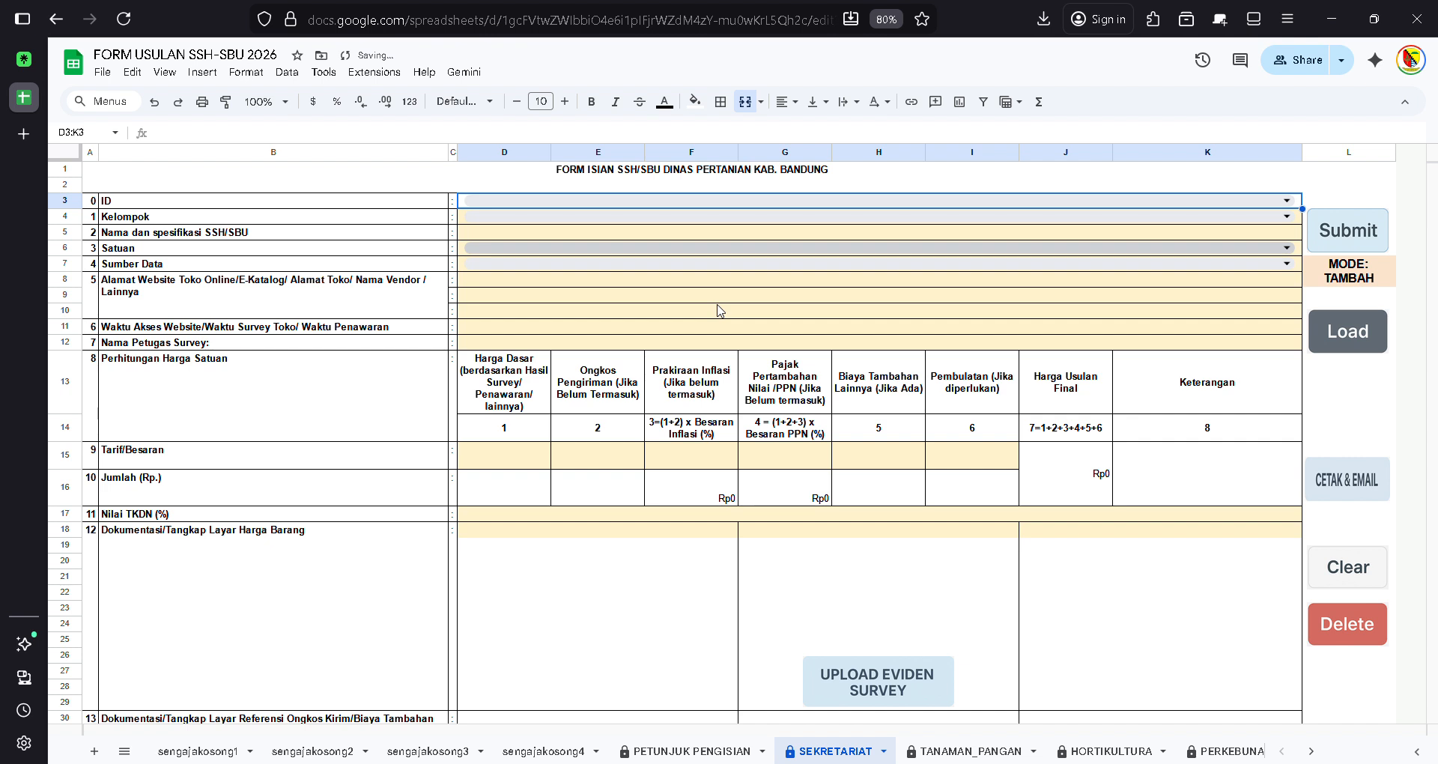
pyautogui.click(1353, 278)
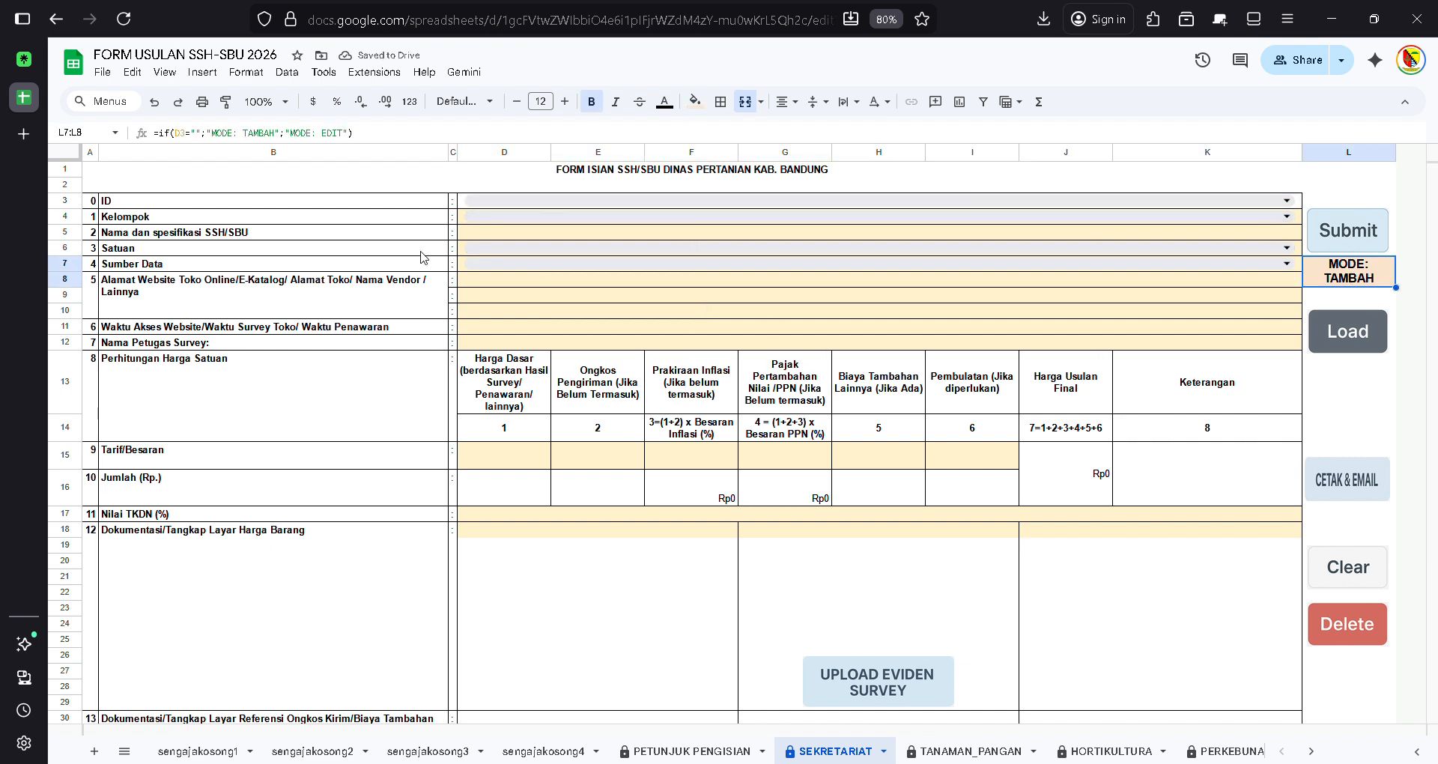
# - Set the form's Kelompok field to SSH
pyautogui.click(385, 217)
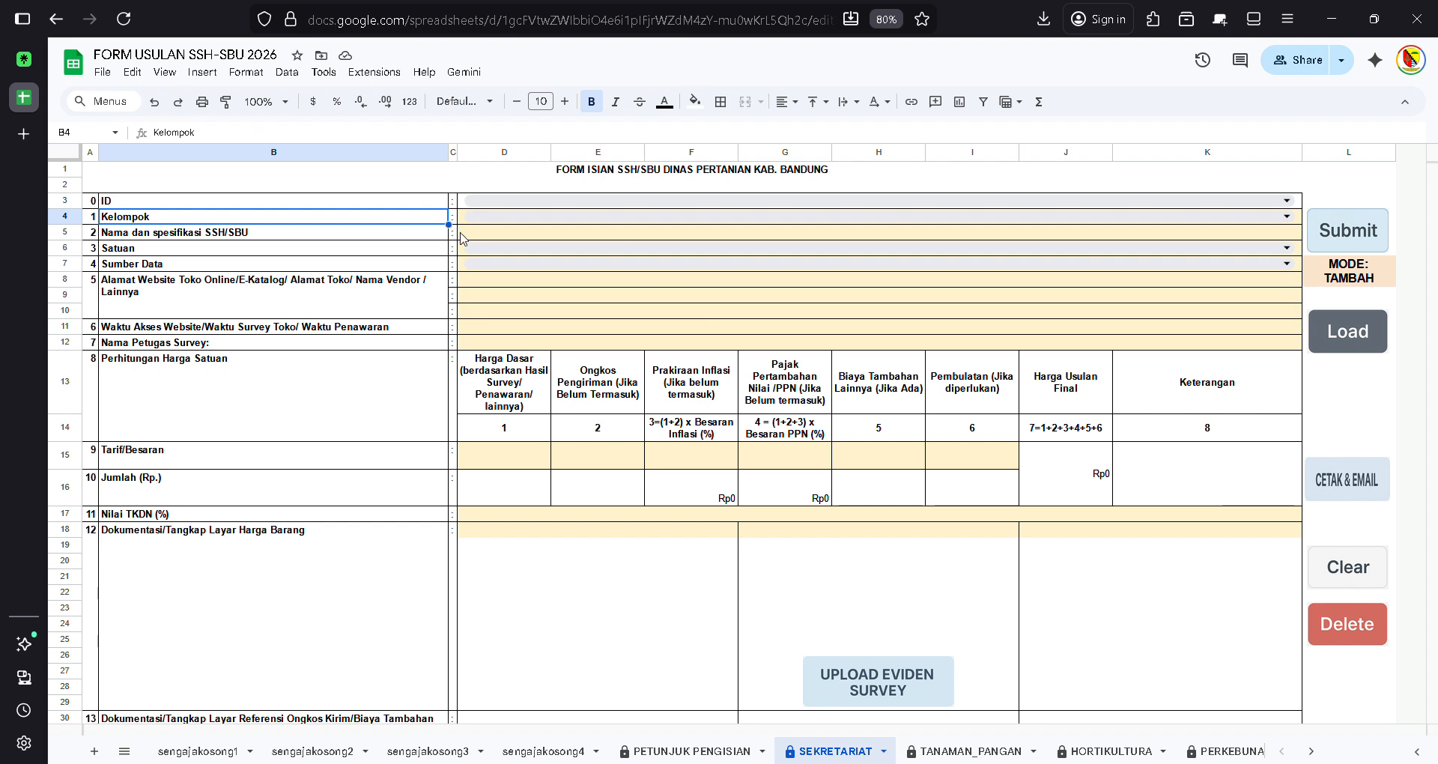
pyautogui.click(510, 218)
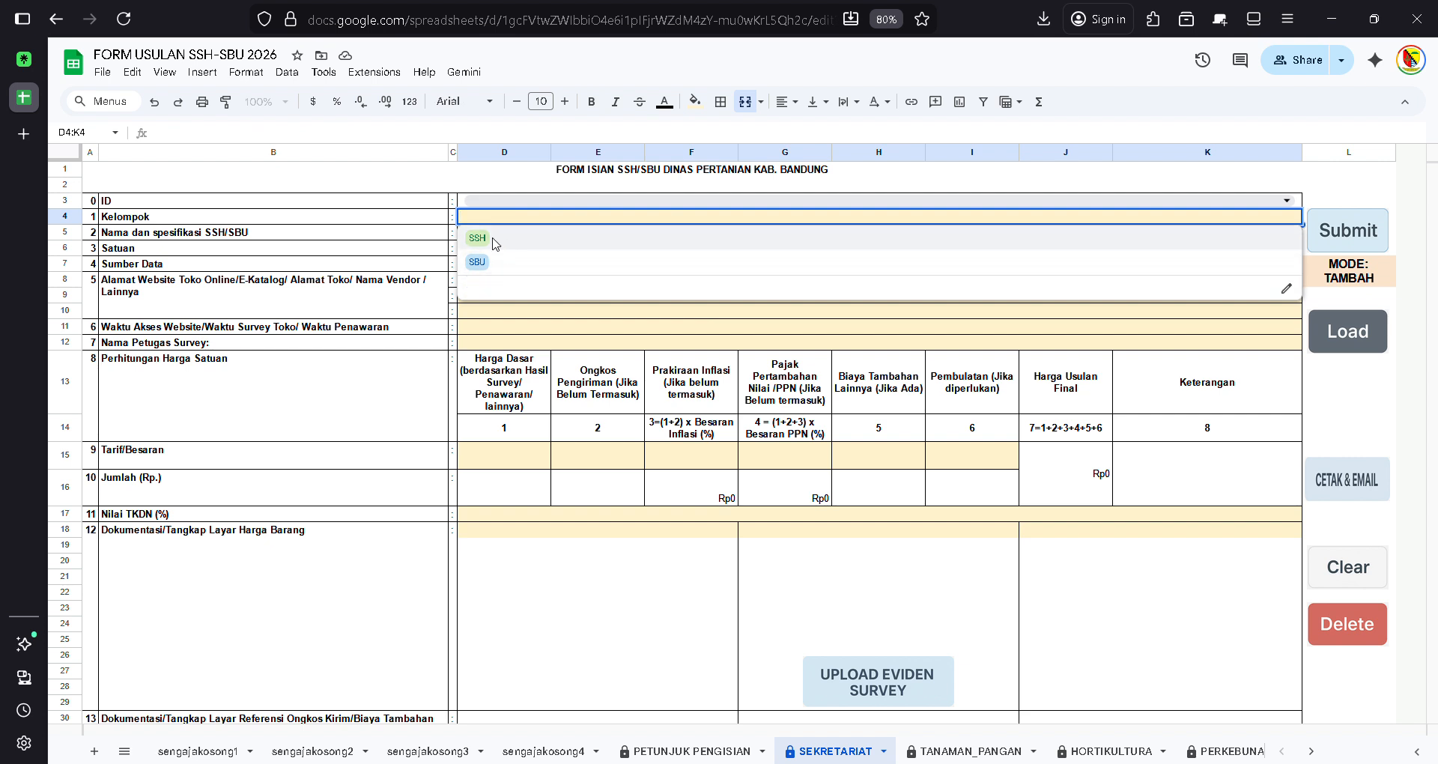
pyautogui.click(499, 241)
# - Fill in Nama dan spesifikasi SSH/SBU with "Laptop 15 inch ram 16GB"
pyautogui.click(487, 235)
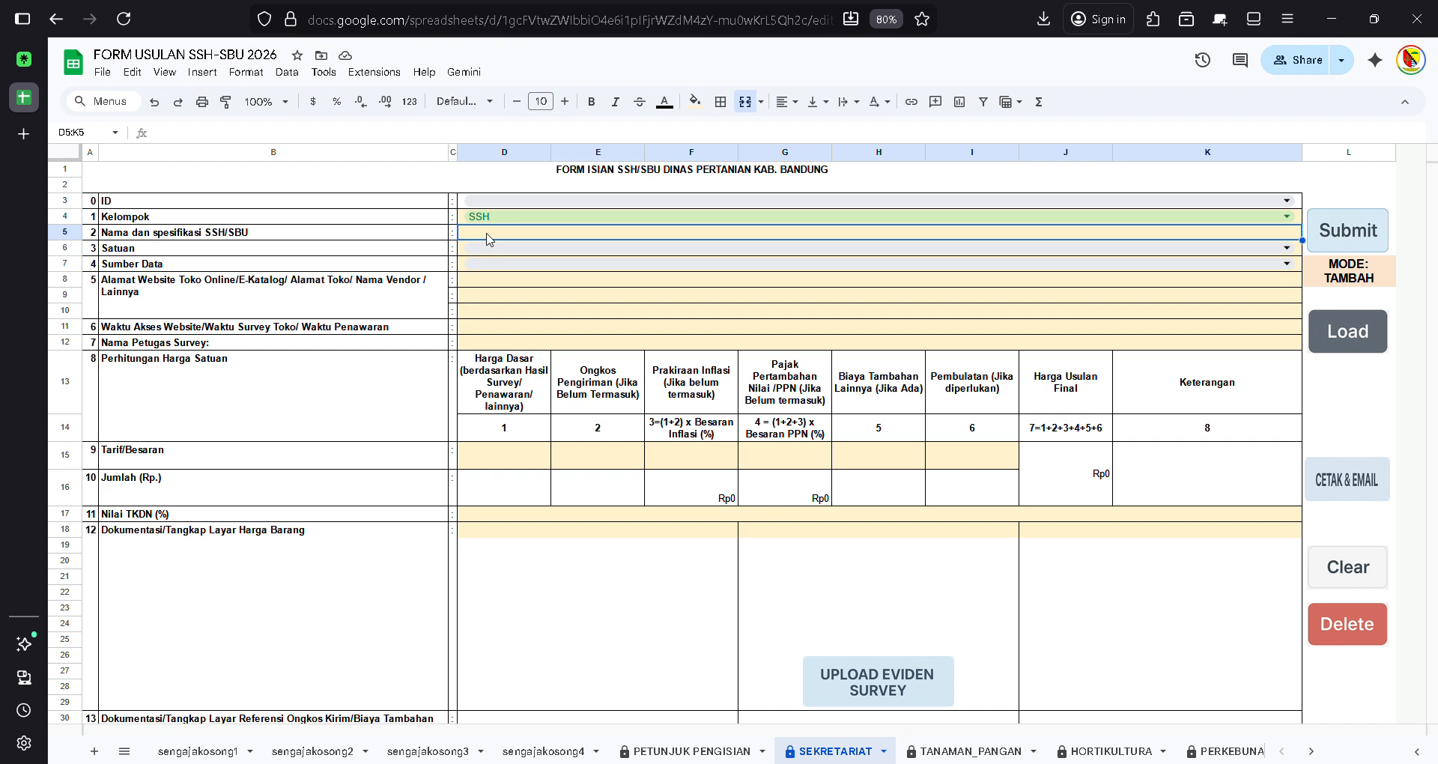
pyautogui.write('Laptop')
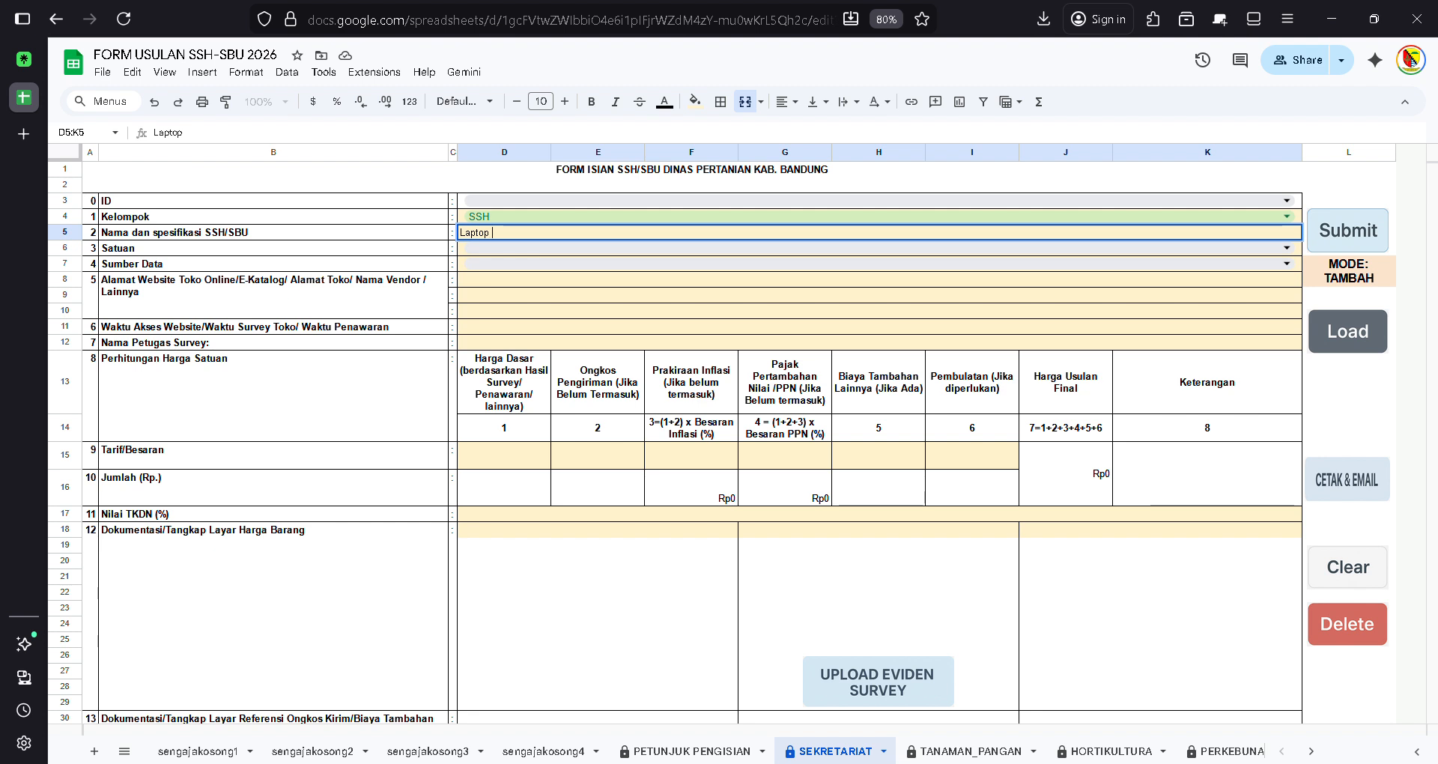
pyautogui.write(' 15 inch ram 16')
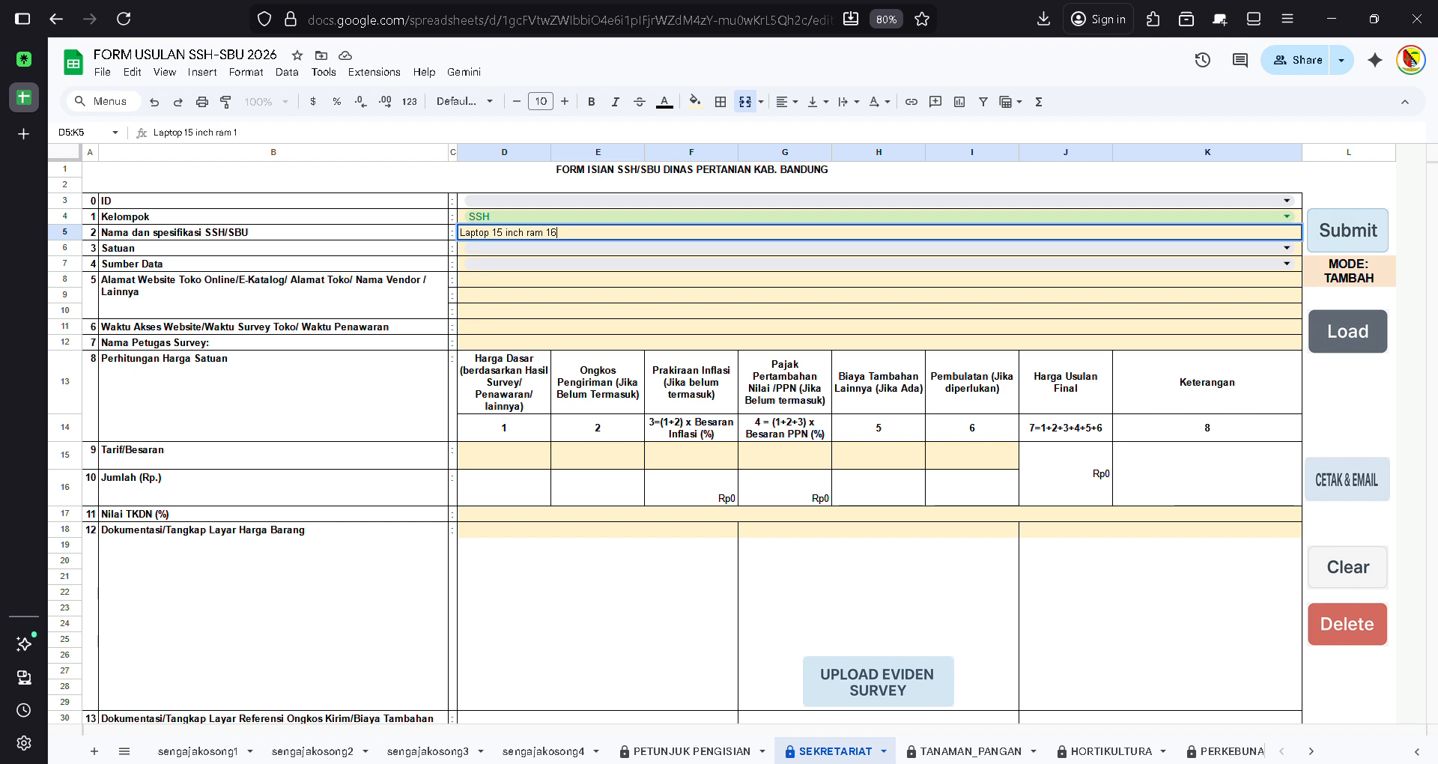
pyautogui.write('GB')
# - Set the form's Satuan to Unit and its Sumber Data to E-Katalog/Inaproc
pyautogui.click(315, 252)
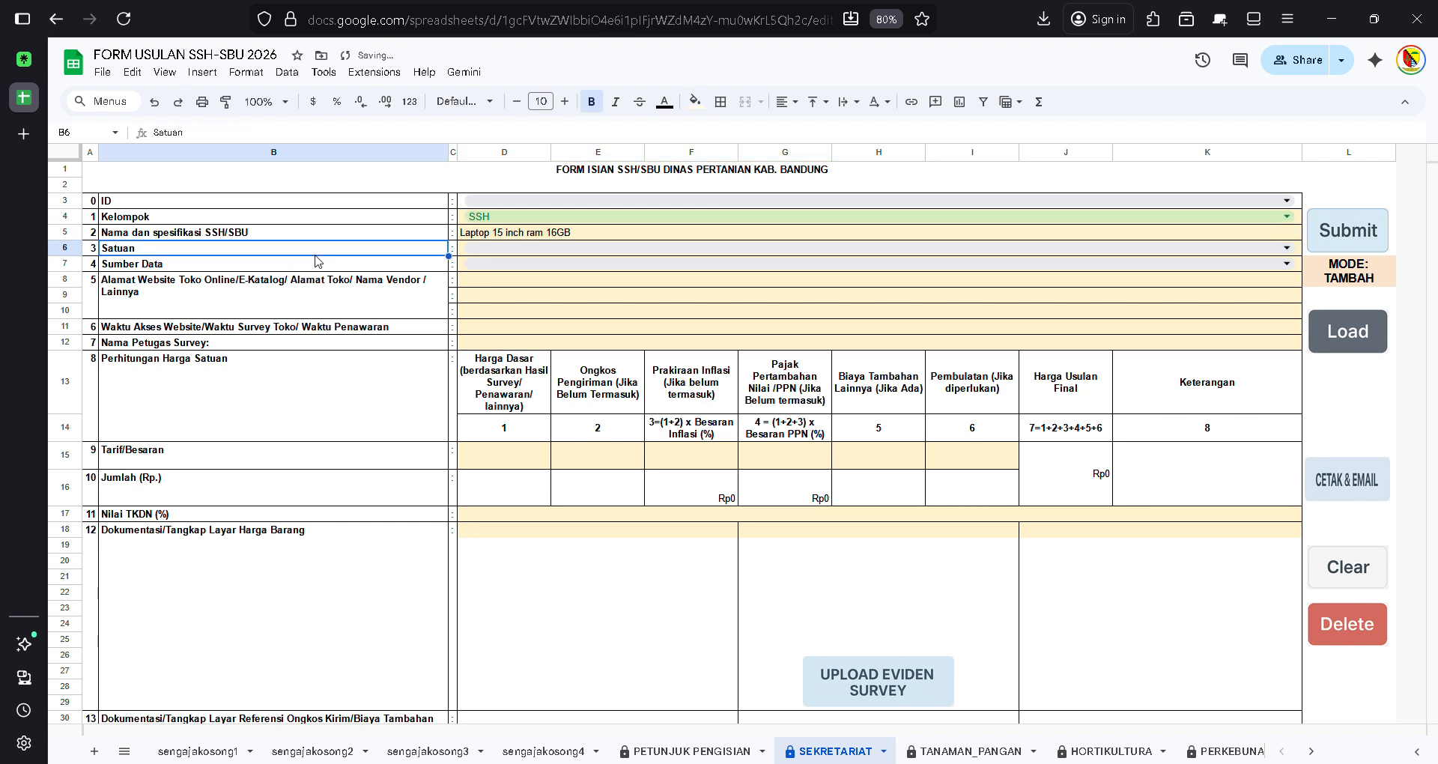
pyautogui.doubleClick(550, 256)
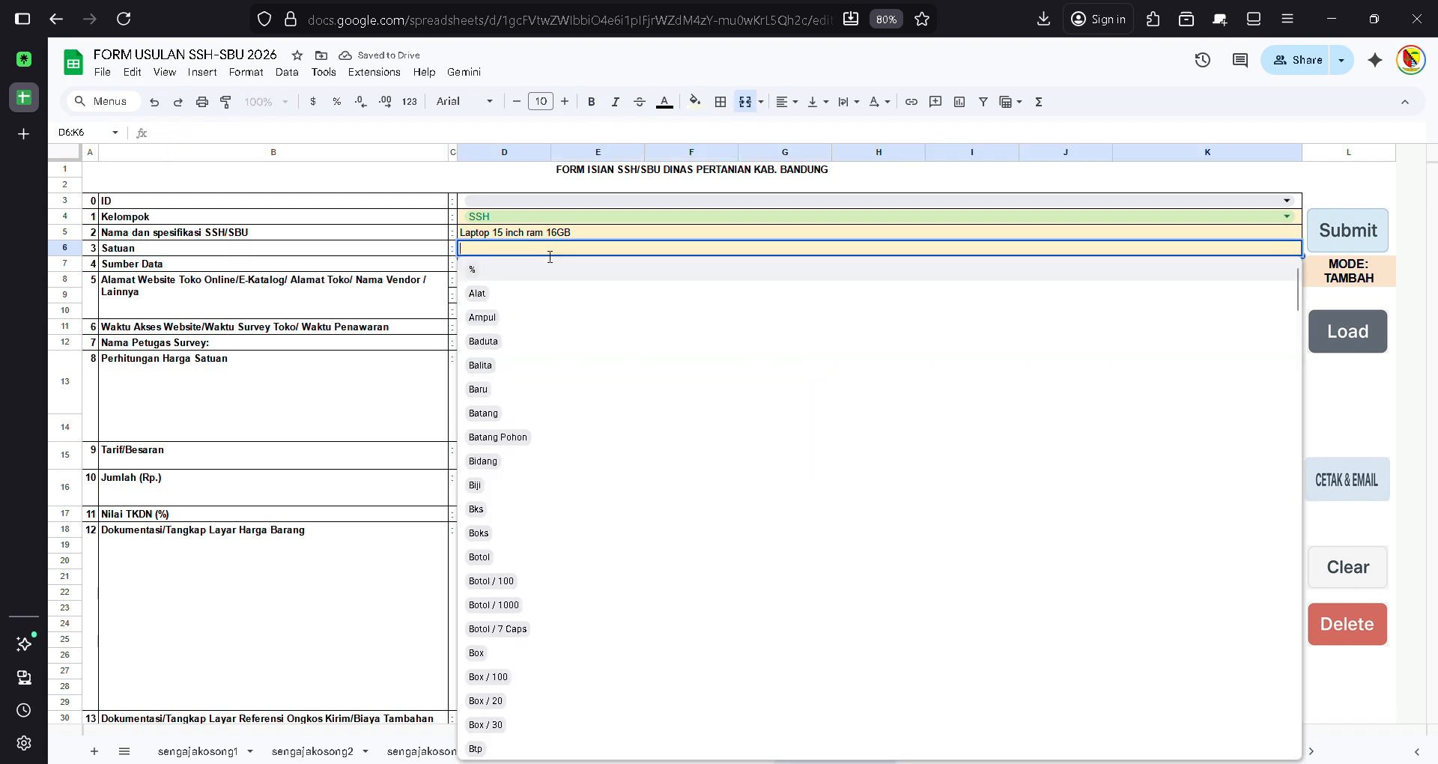
pyautogui.write('uni')
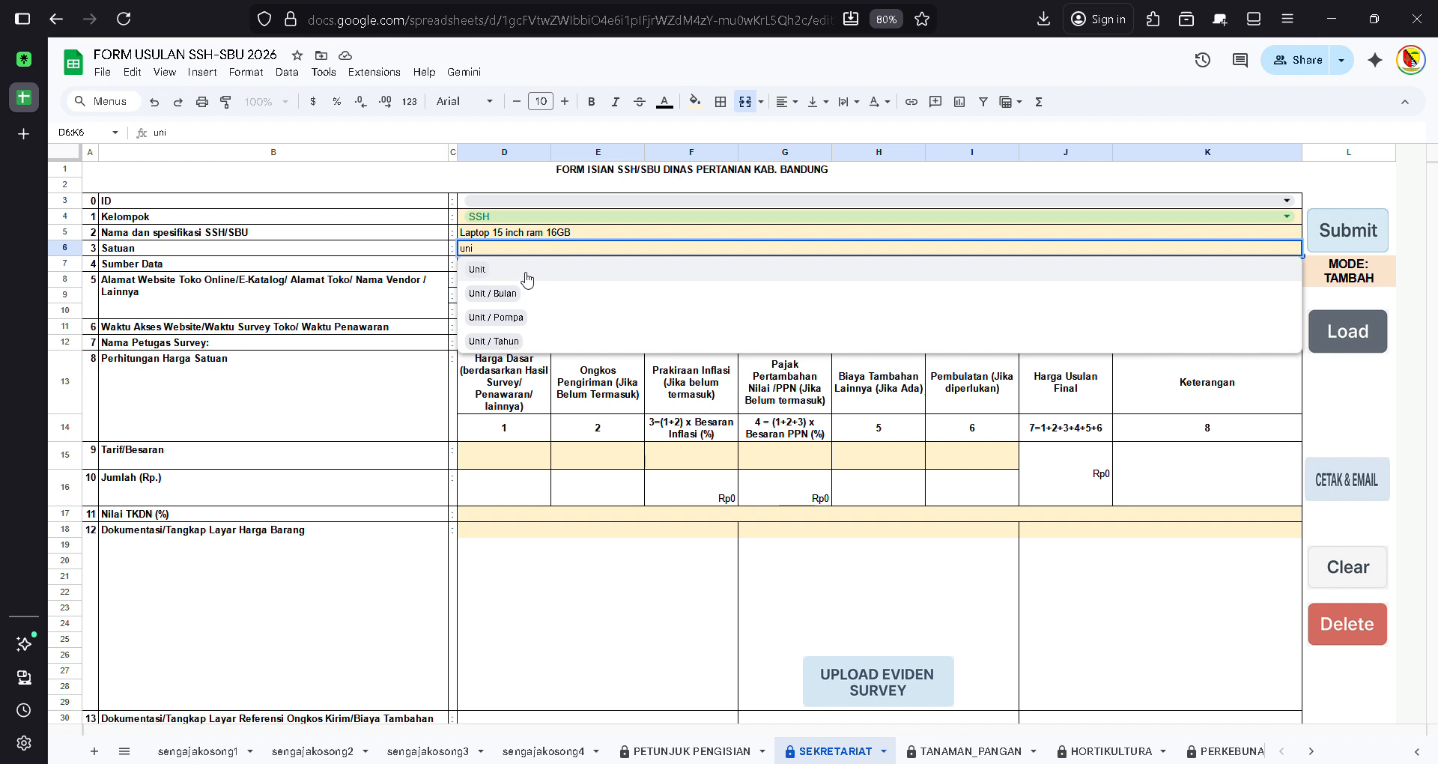
pyautogui.click(526, 278)
pyautogui.click(501, 270)
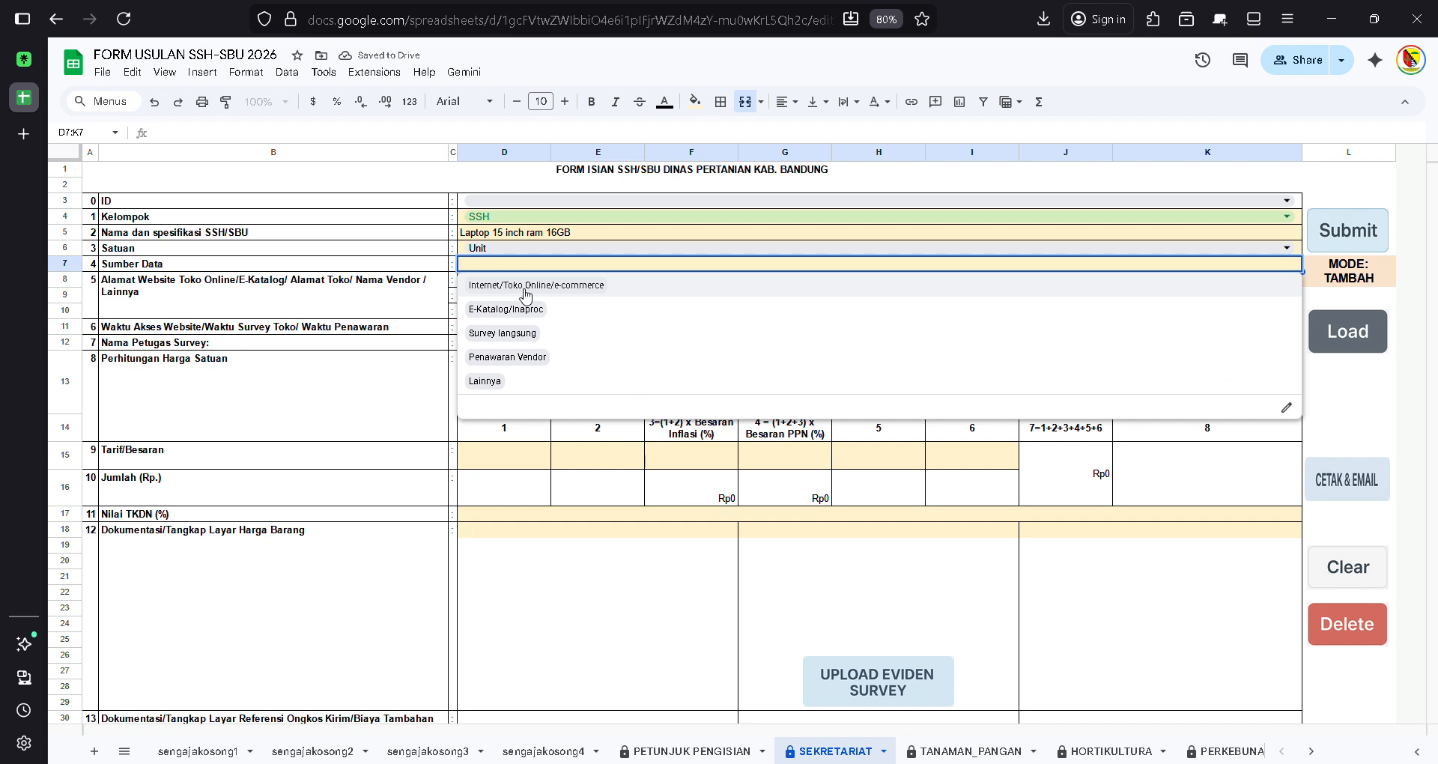
pyautogui.click(524, 310)
# - Enter 1, 2 and 3 in the three rows of the website, store or vendor address field
pyautogui.click(492, 283)
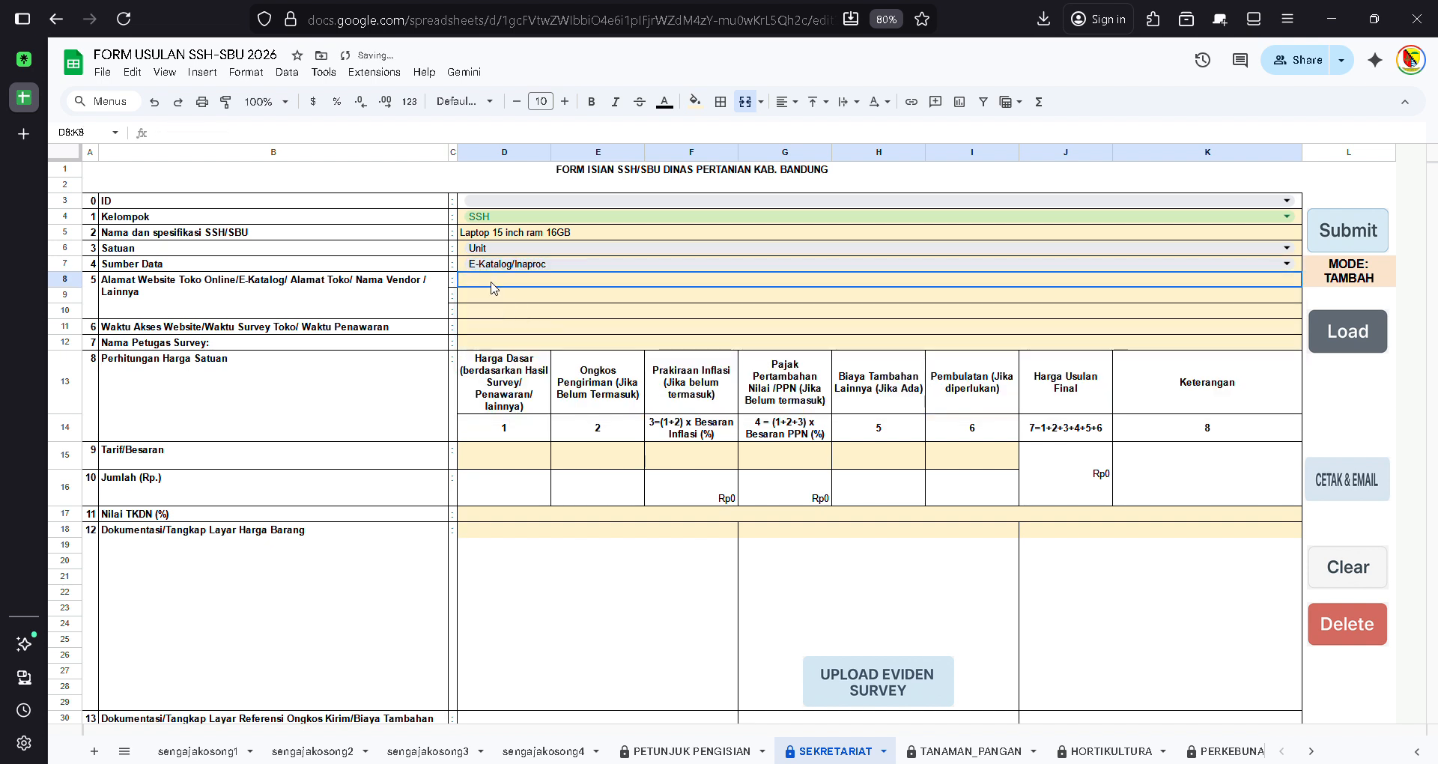
pyautogui.moveTo(491, 305); pyautogui.dragTo(487, 324)
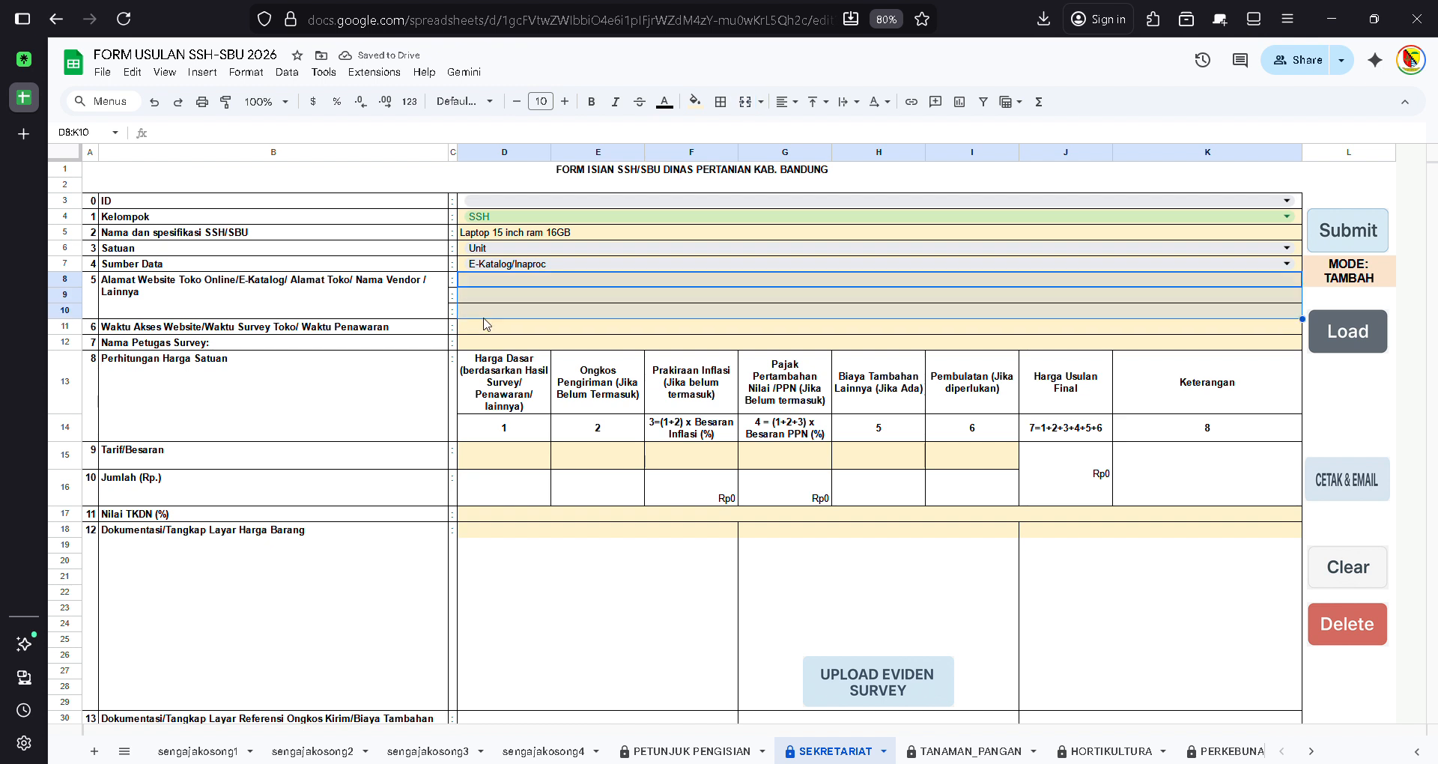
pyautogui.click(498, 283)
pyautogui.write('ww')
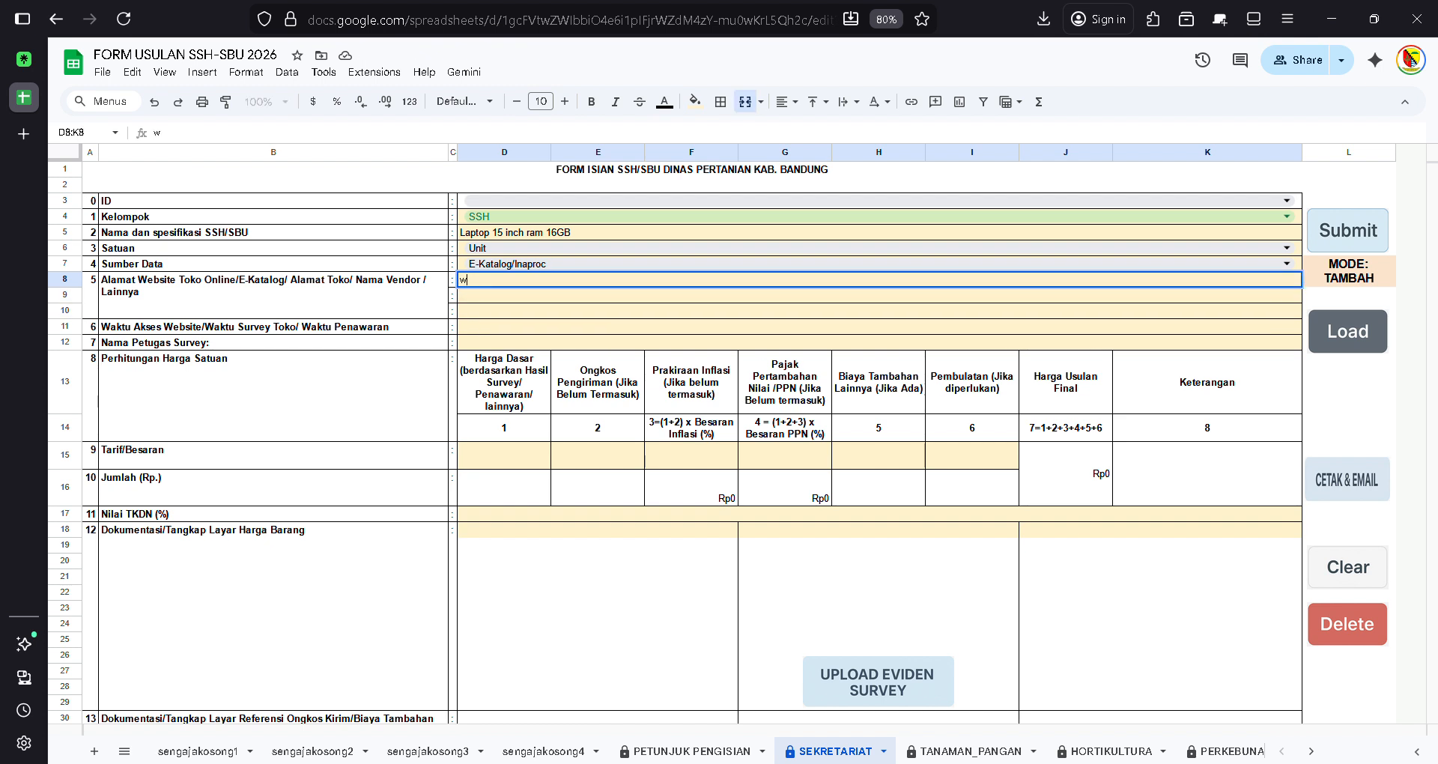
pyautogui.press('BackSpace')
pyautogui.press('BackSpace')
pyautogui.write('1')
pyautogui.press('Return')
pyautogui.write('2')
pyautogui.press('Return')
pyautogui.write('3')
pyautogui.press('Return')
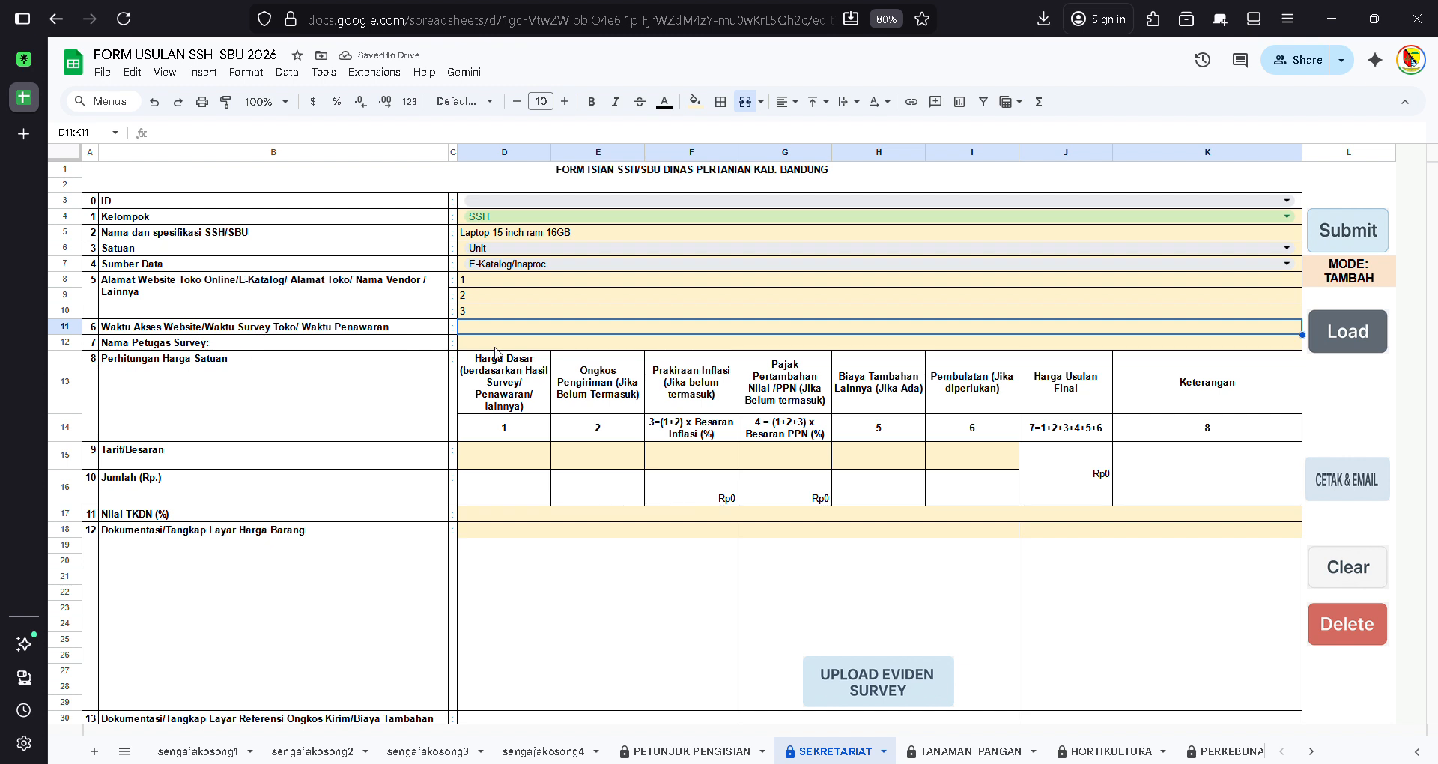
# - Enter 17-12-2025 as the access/survey date and fill in Nama Petugas Survey with the surveyor's name and an employee-number placeholder
pyautogui.write('17-12-2025')
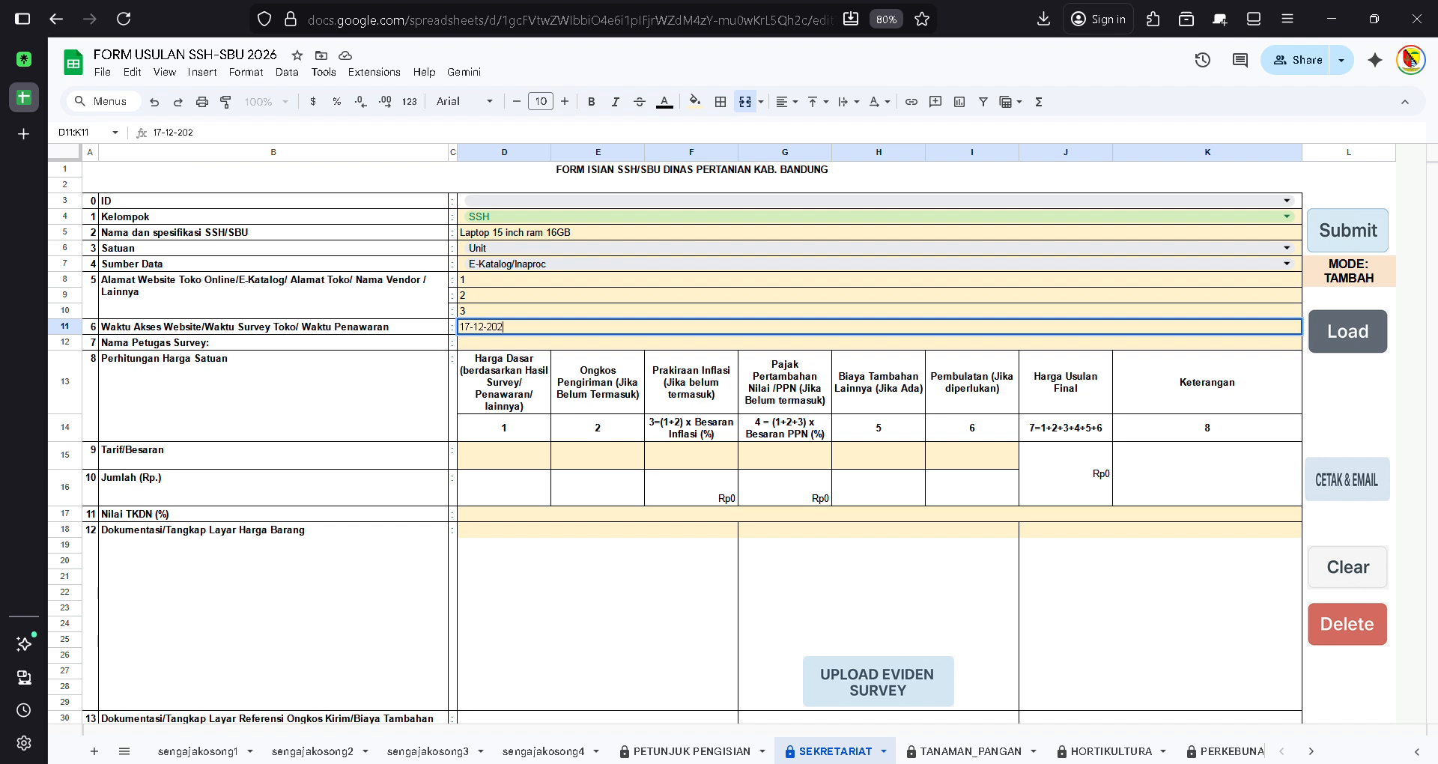
pyautogui.press('Return')
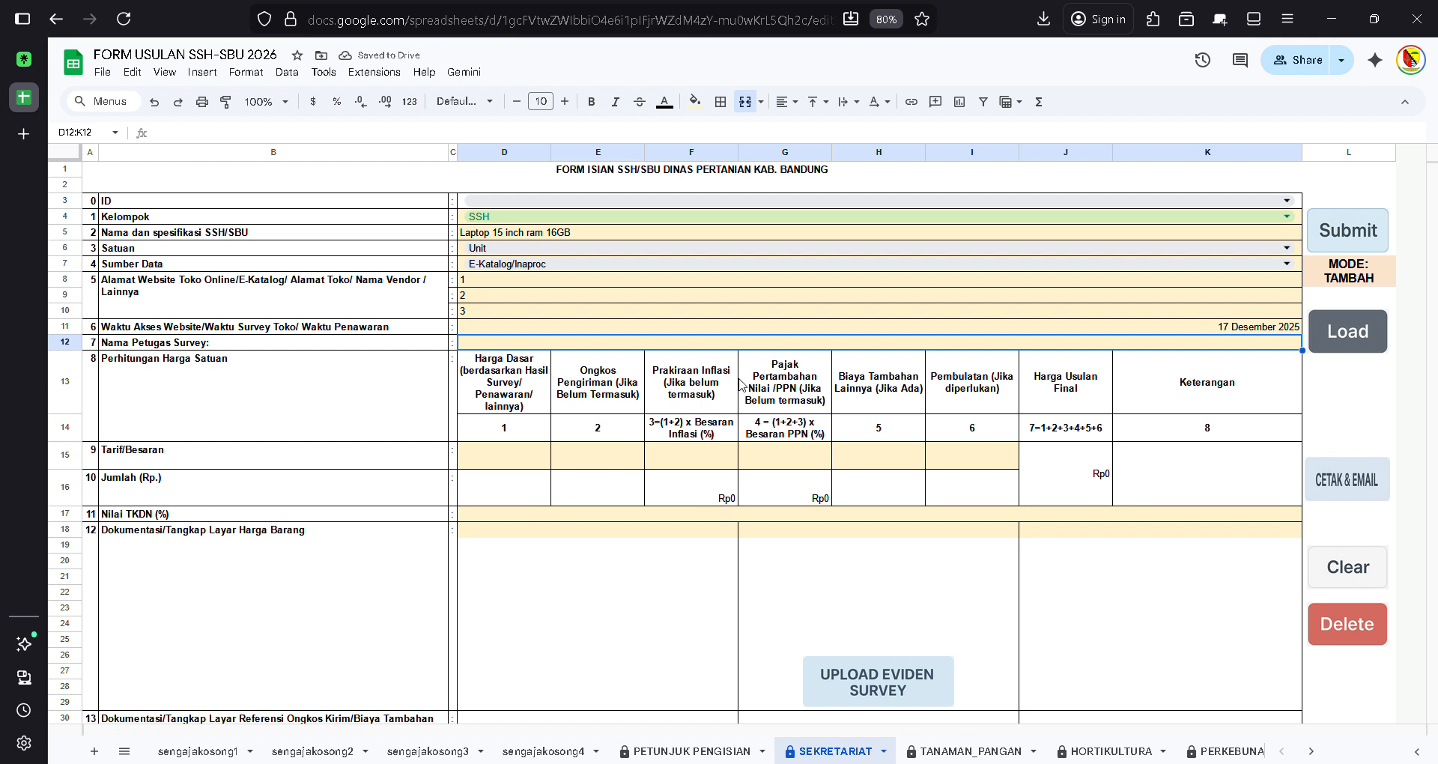
pyautogui.write('M.')
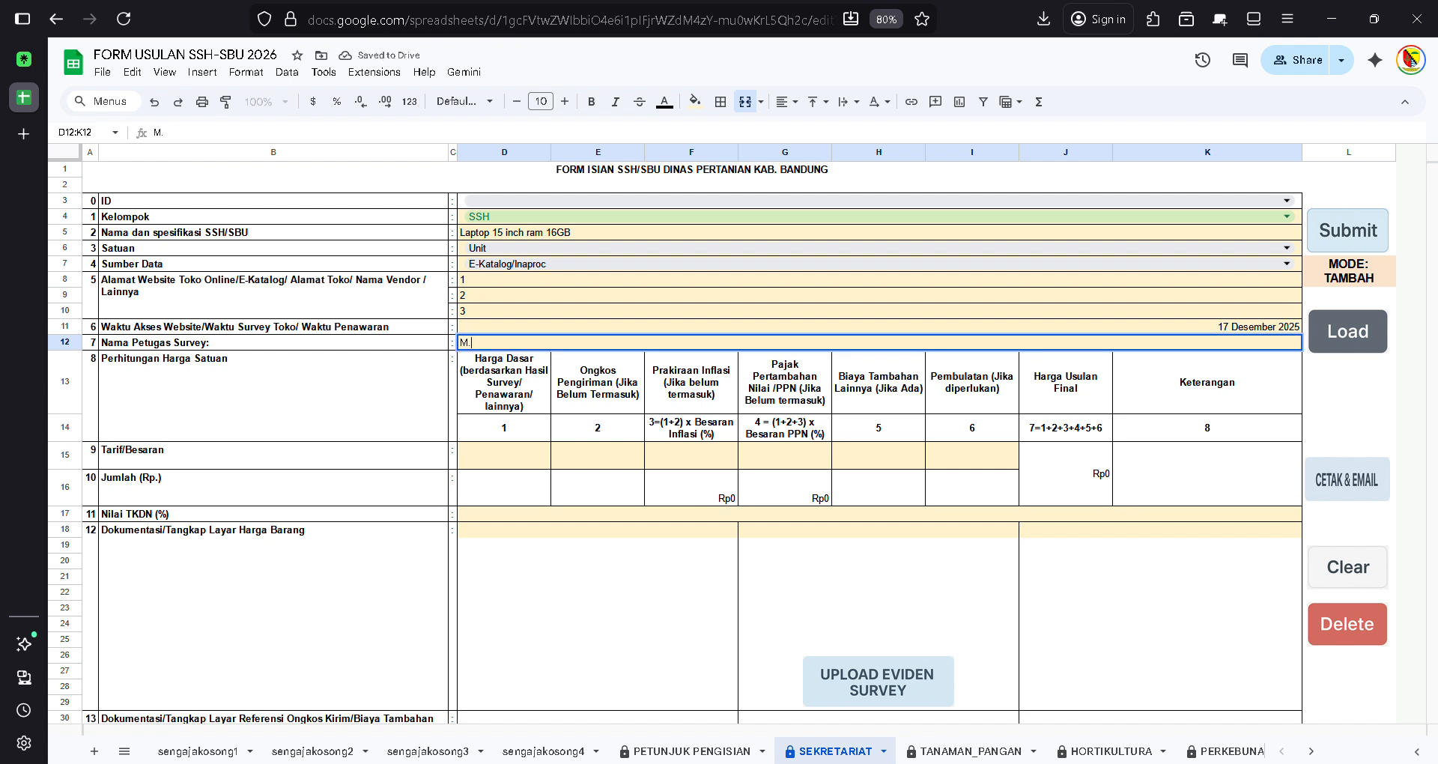
pyautogui.write('egananda Ni')
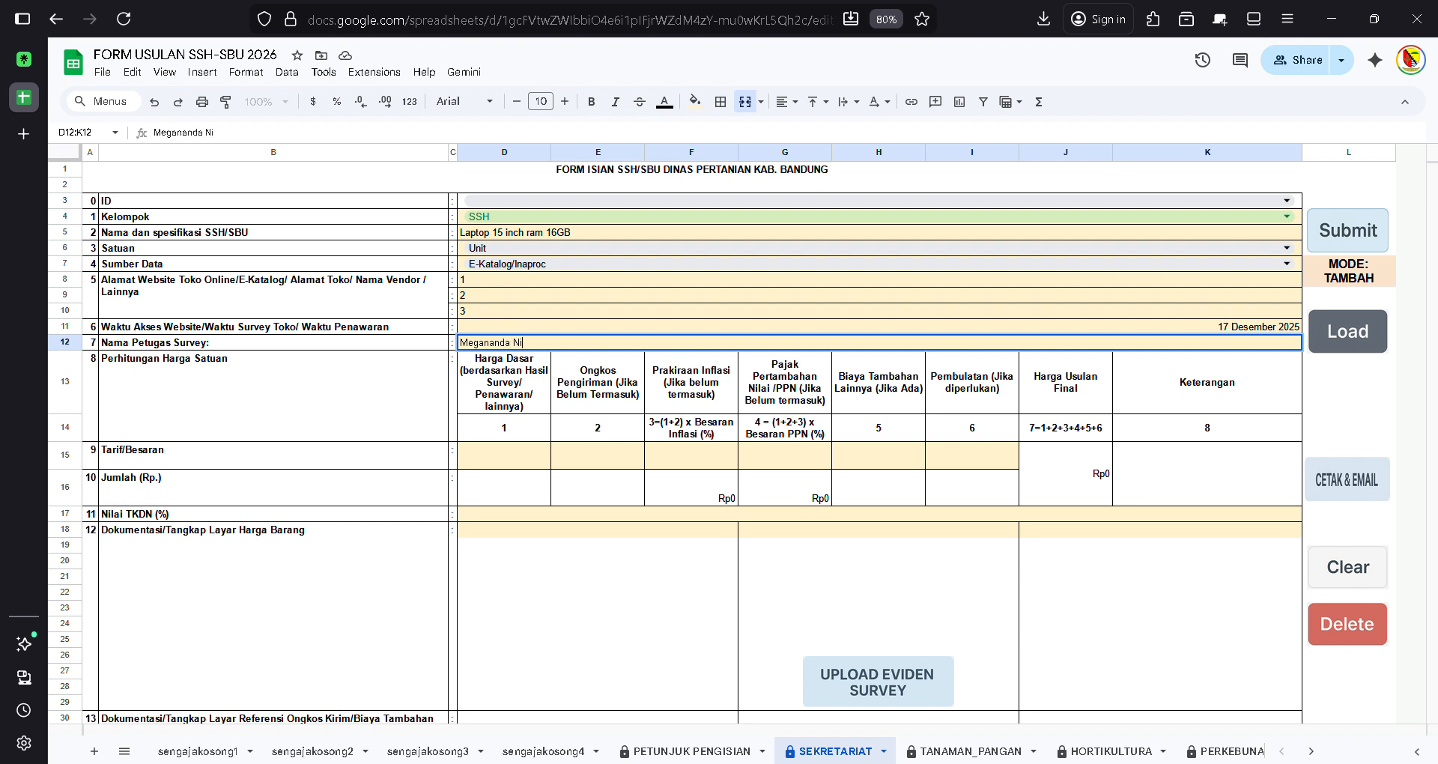
pyautogui.write('p.xxx')
pyautogui.press('Return')
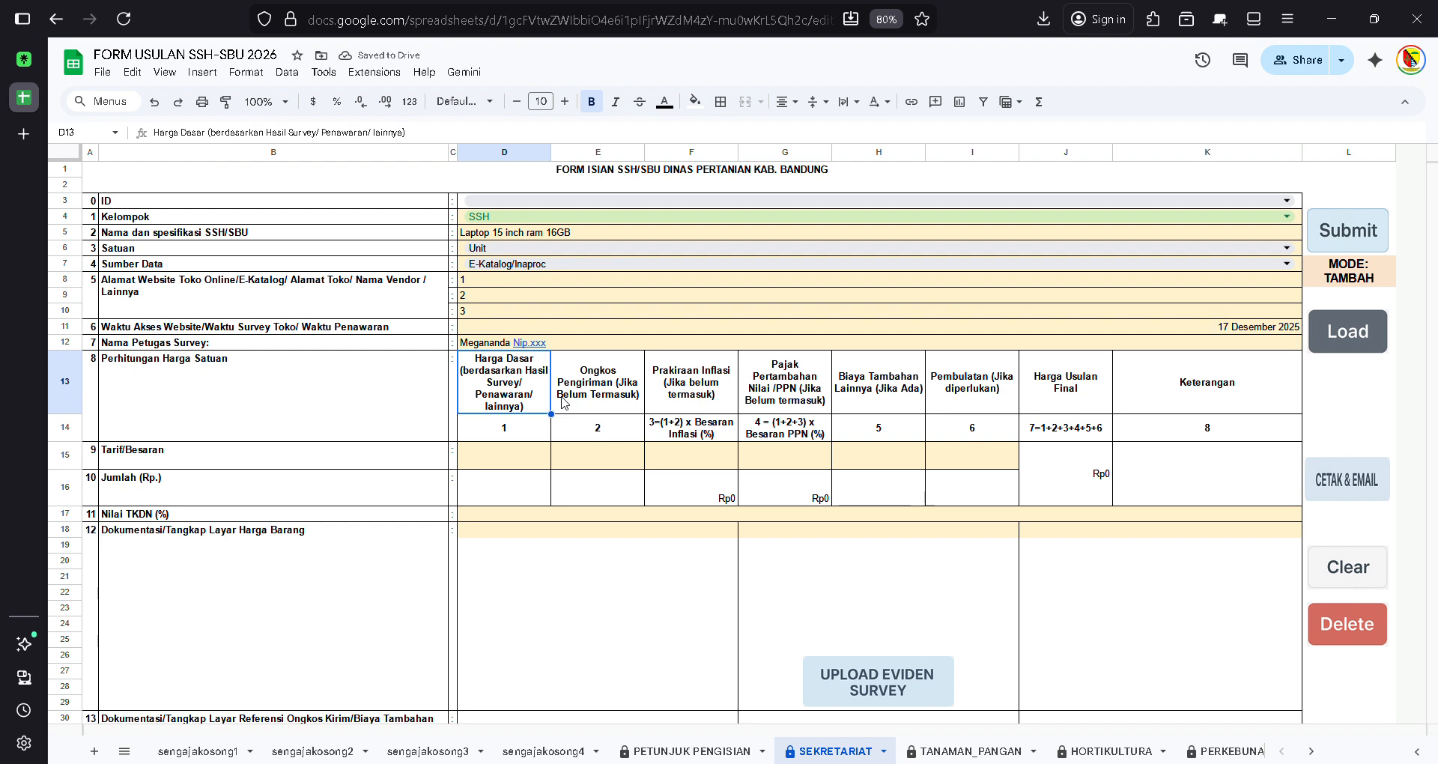
# - Examine the Perhitungan Harga Satuan column headings, the Keterangan cell and the Tarif/Besaran row
pyautogui.click(54, 465)
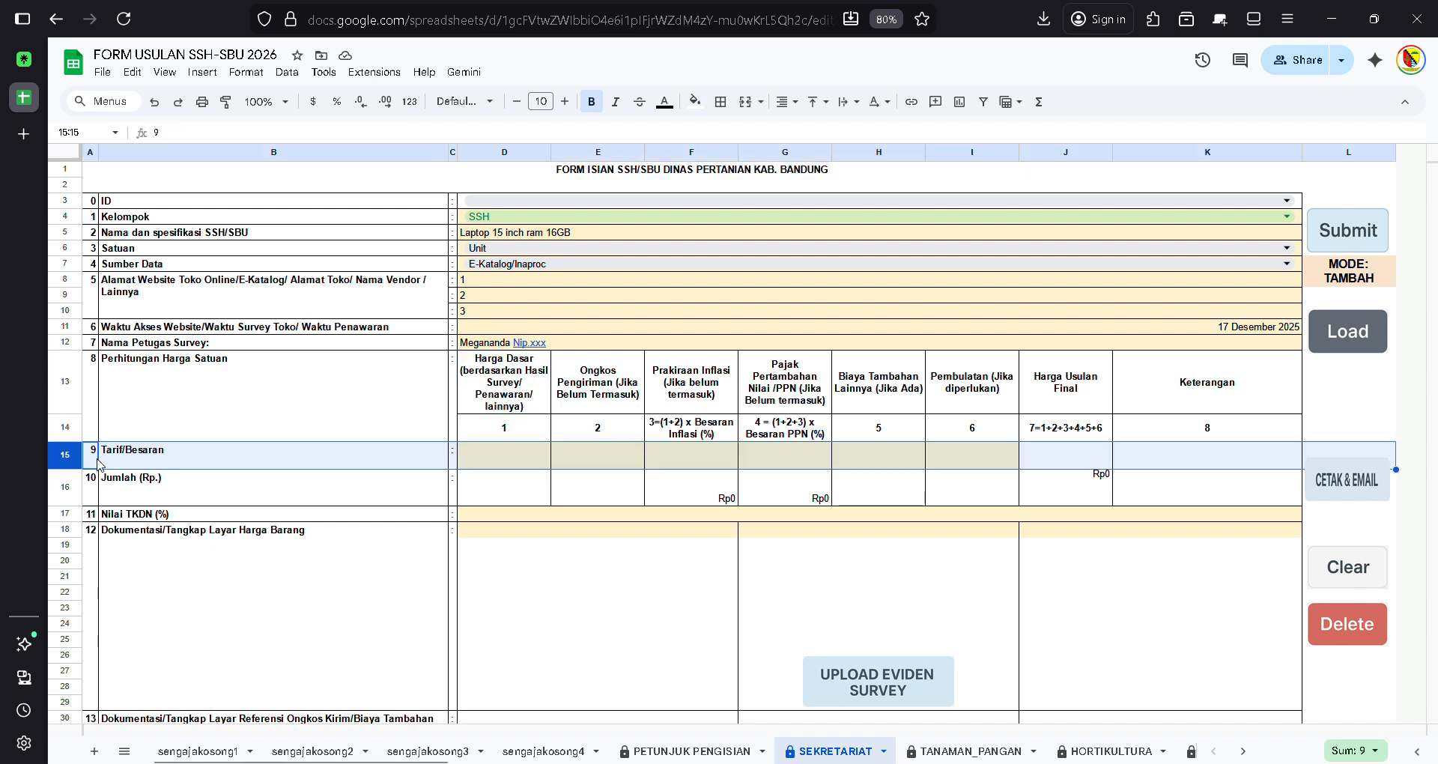
pyautogui.click(95, 462)
pyautogui.click(159, 465)
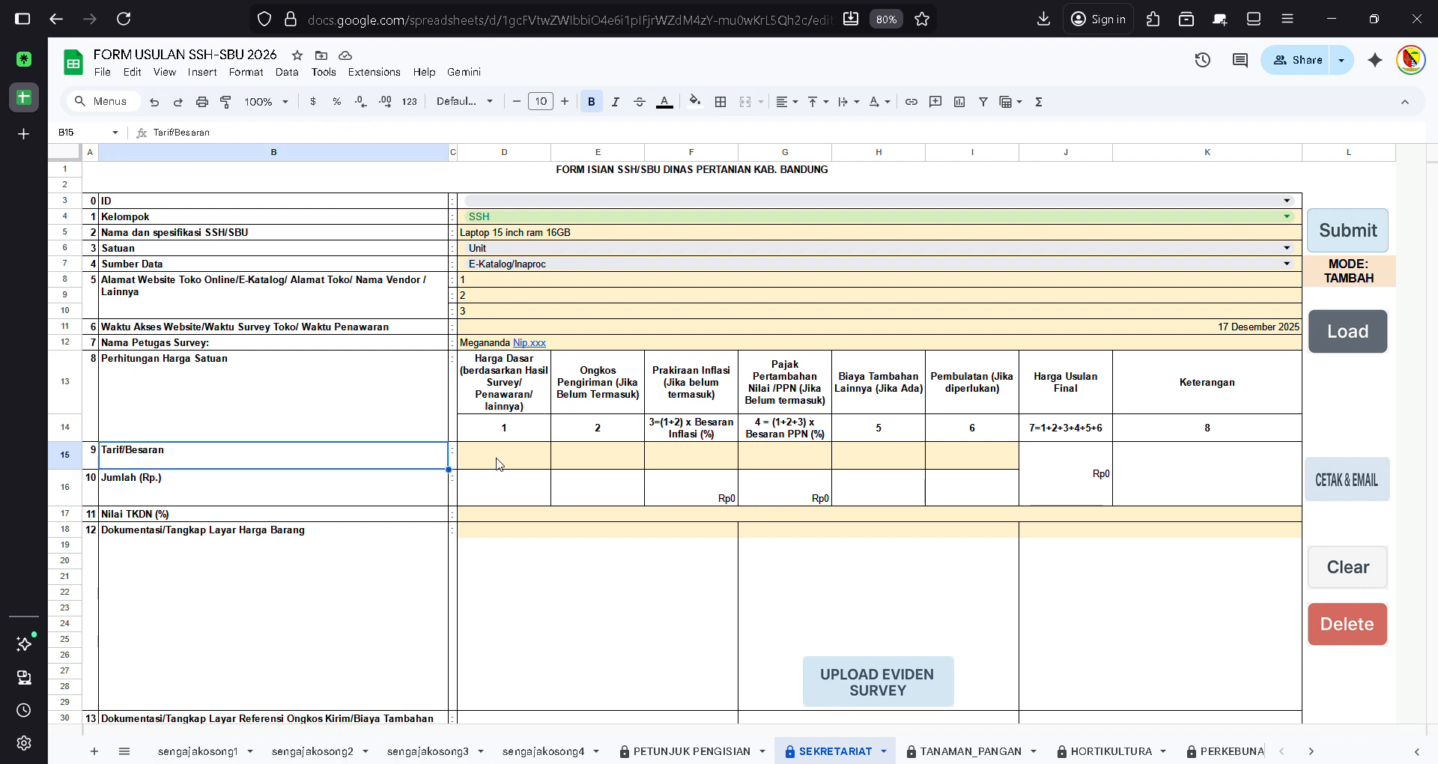
pyautogui.click(523, 406)
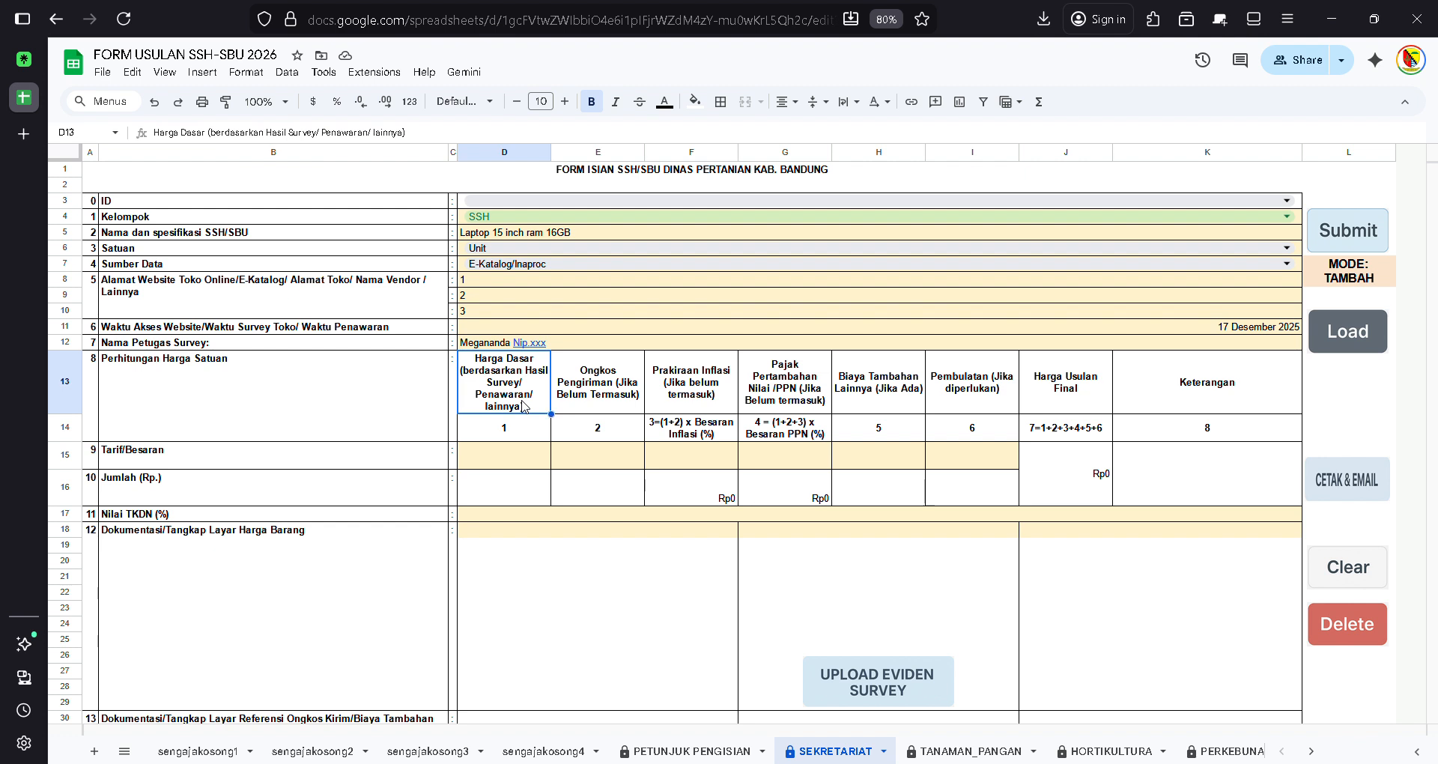
pyautogui.moveTo(523, 406); pyautogui.dragTo(990, 399)
pyautogui.click(1227, 385)
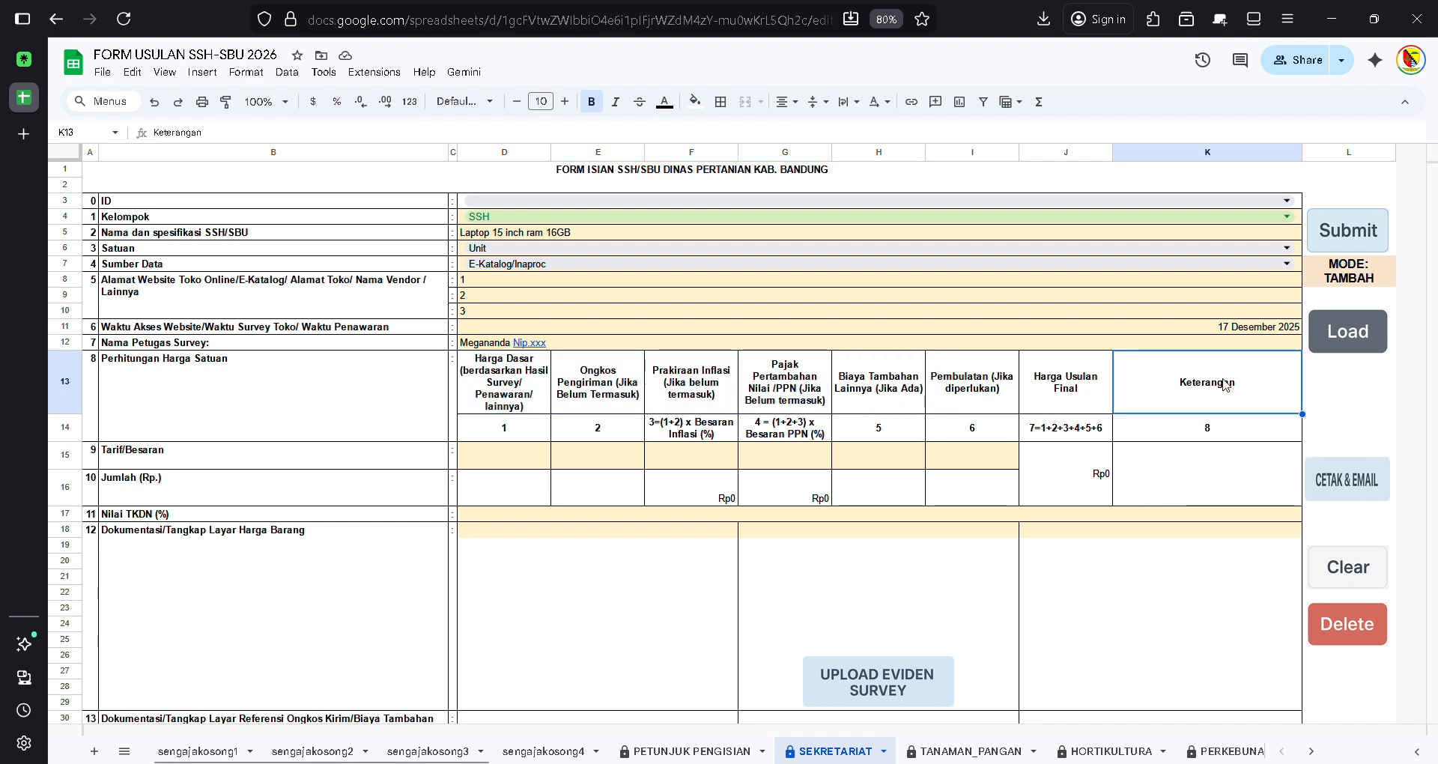
pyautogui.press('Down')
pyautogui.press('Down')
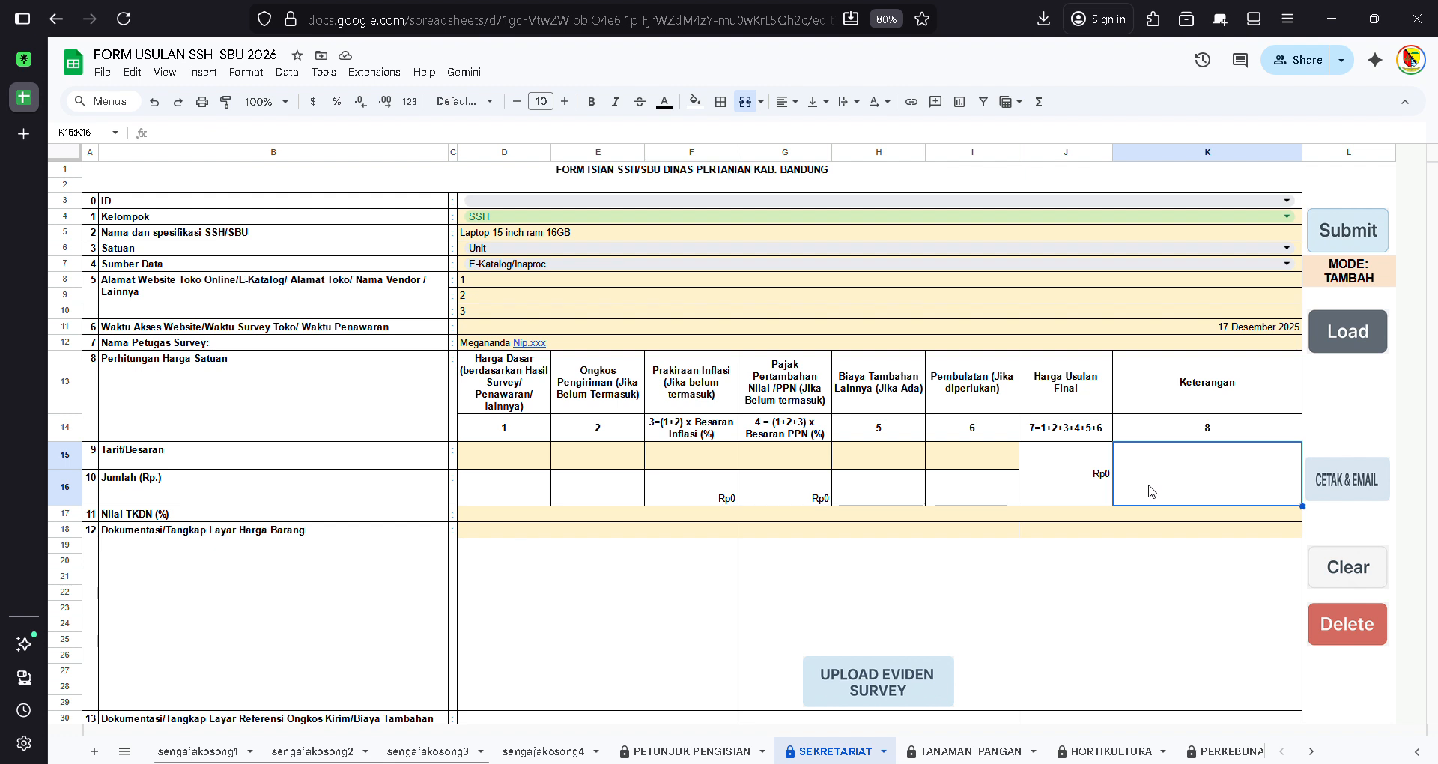
pyautogui.click(231, 456)
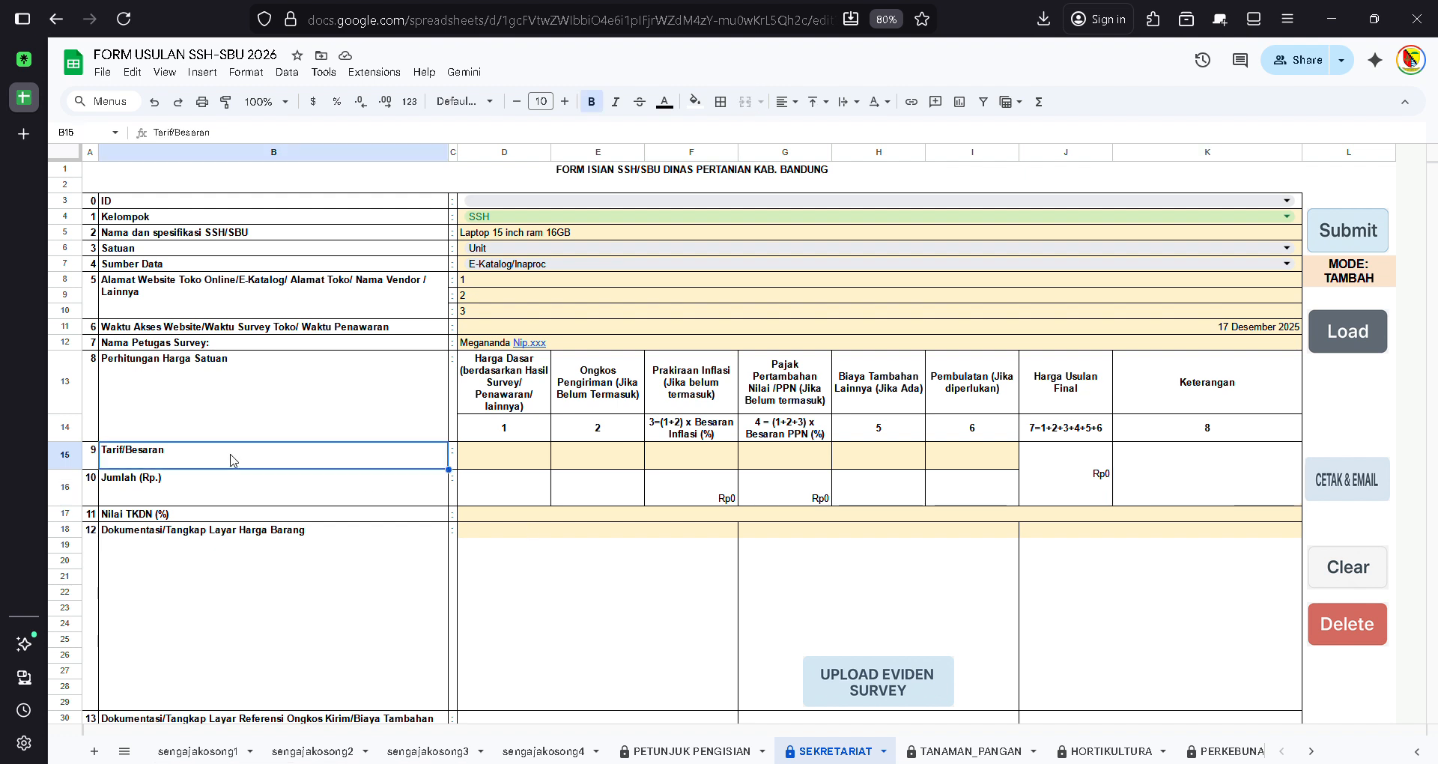
pyautogui.click(505, 394)
# - In the Tarif/Besaran row, set Harga Dasar to Rp10.000.000 and Ongkos Pengiriman to Rp100.000
pyautogui.click(507, 464)
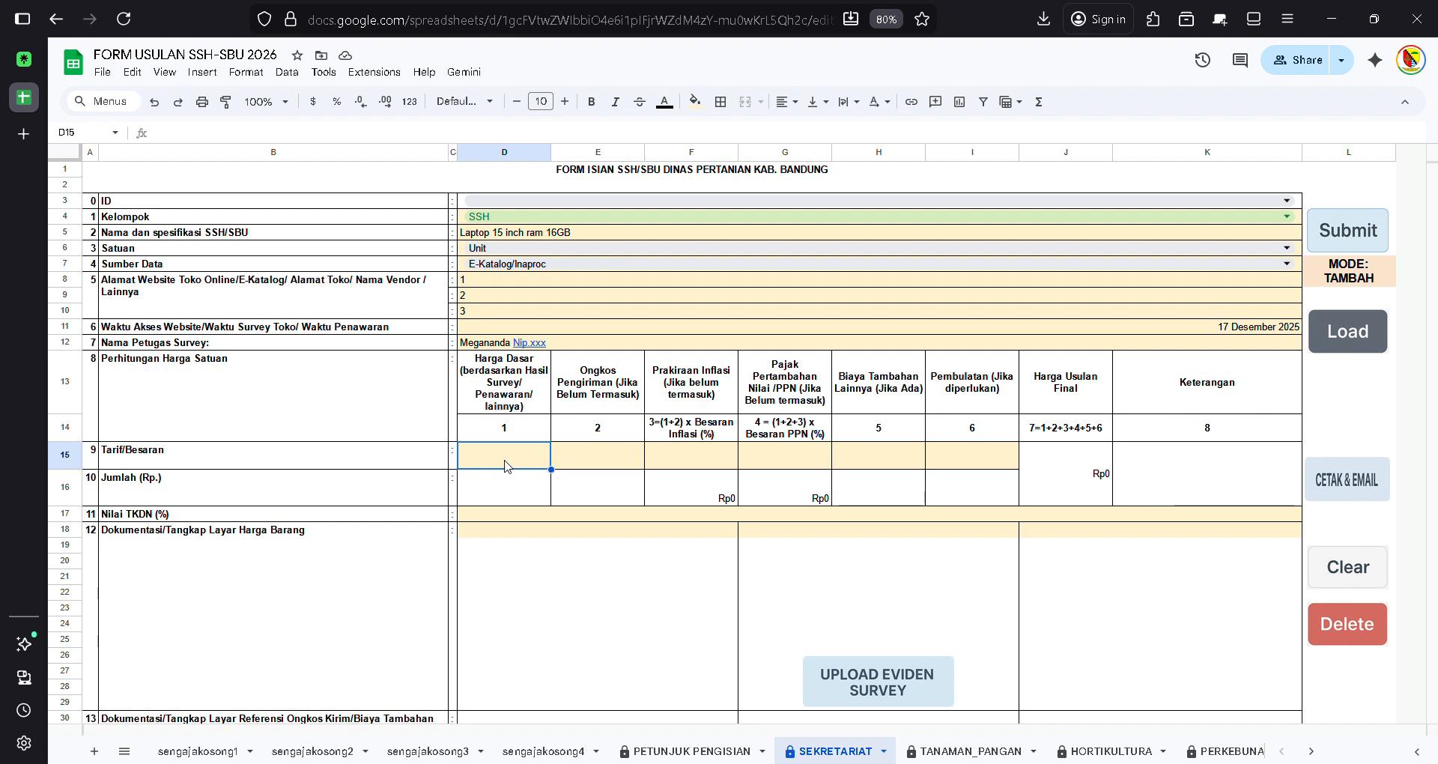
pyautogui.write('100000.000.000')
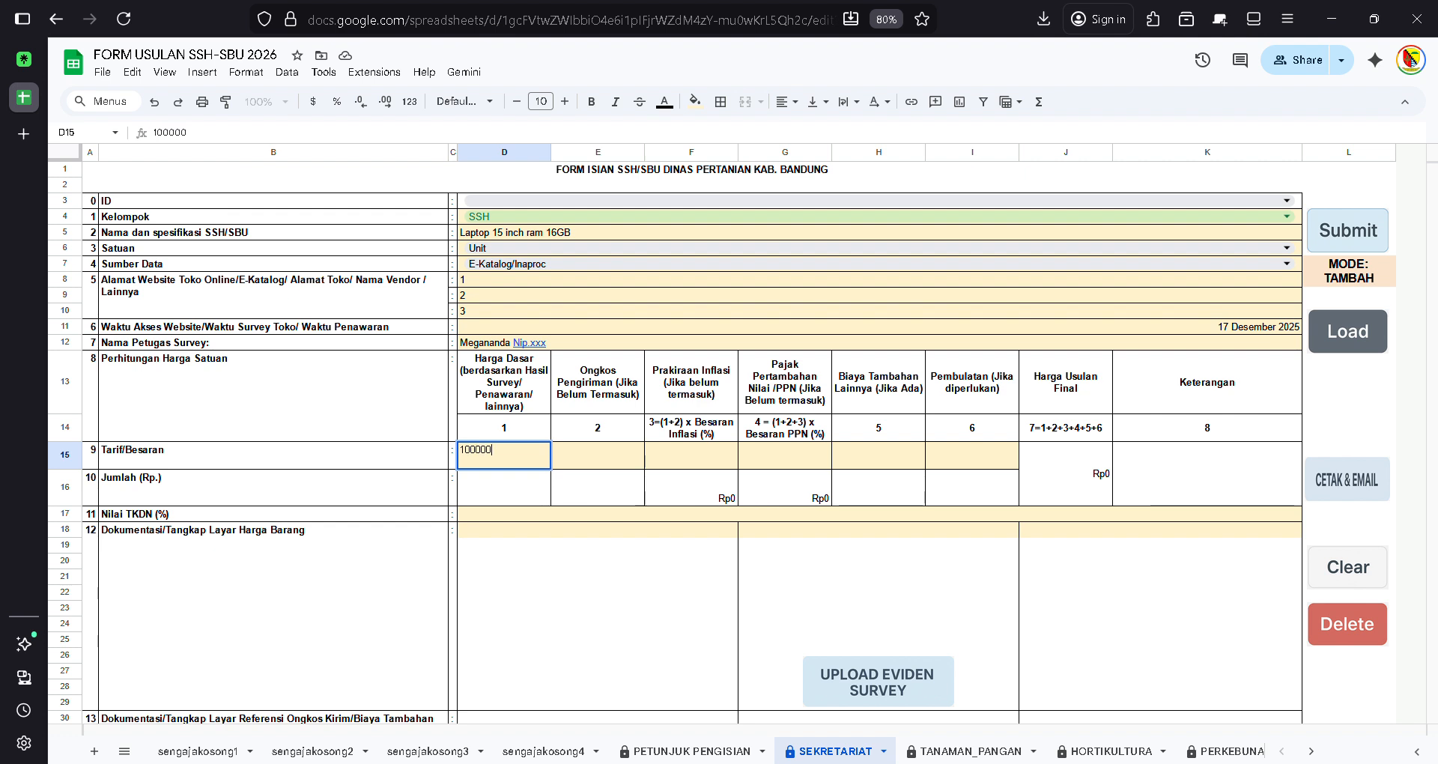
pyautogui.press('Tab')
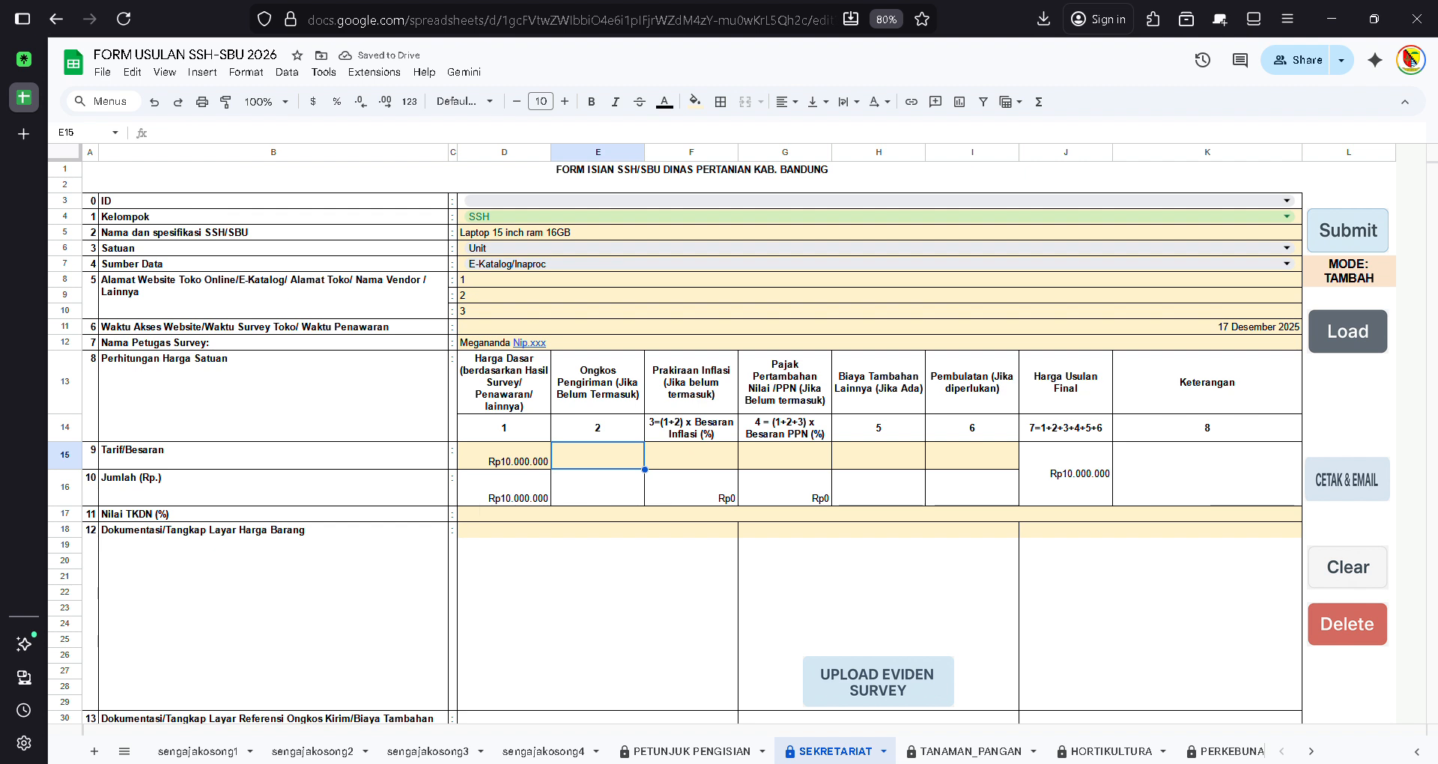
pyautogui.write('1')
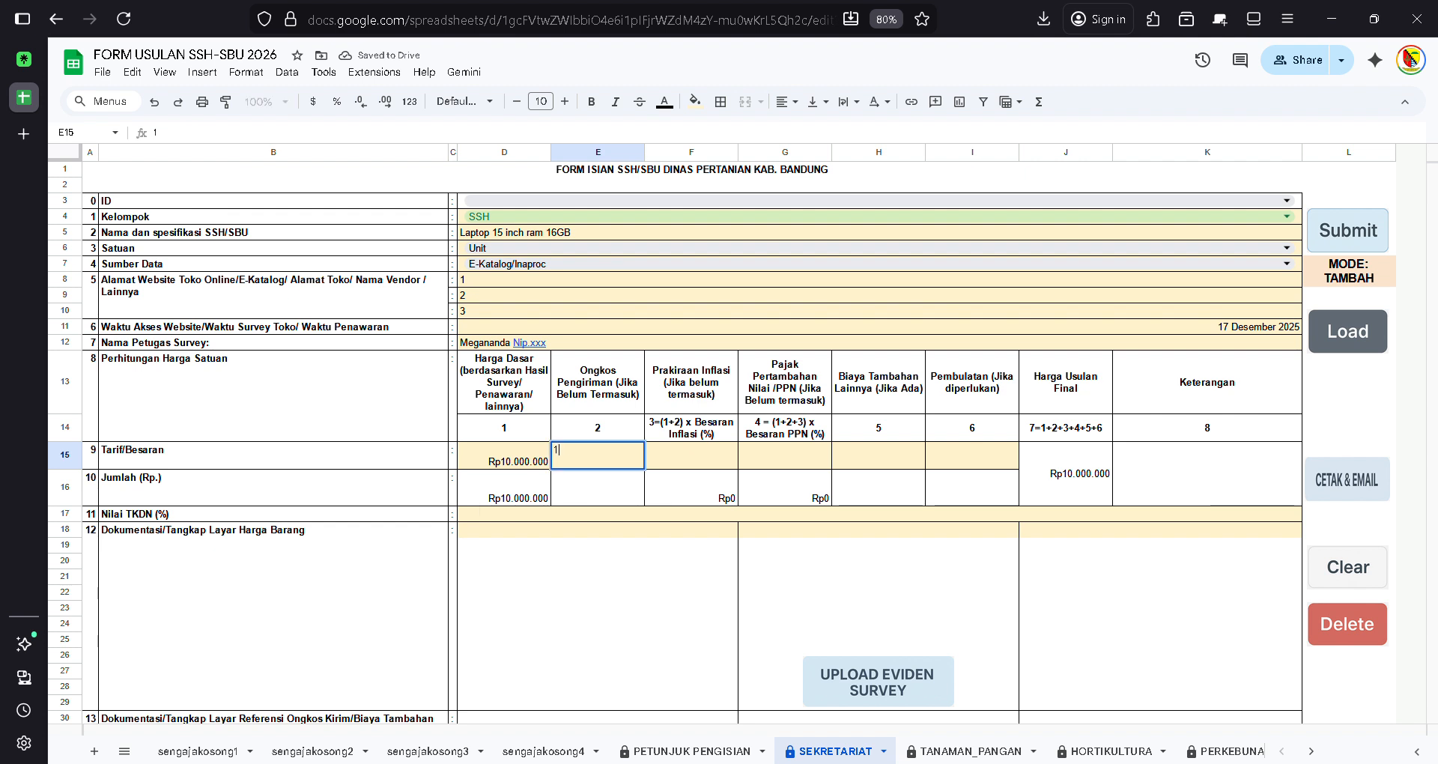
pyautogui.write('00000')
pyautogui.press('Return')
pyautogui.press('Up')
pyautogui.press('Right')
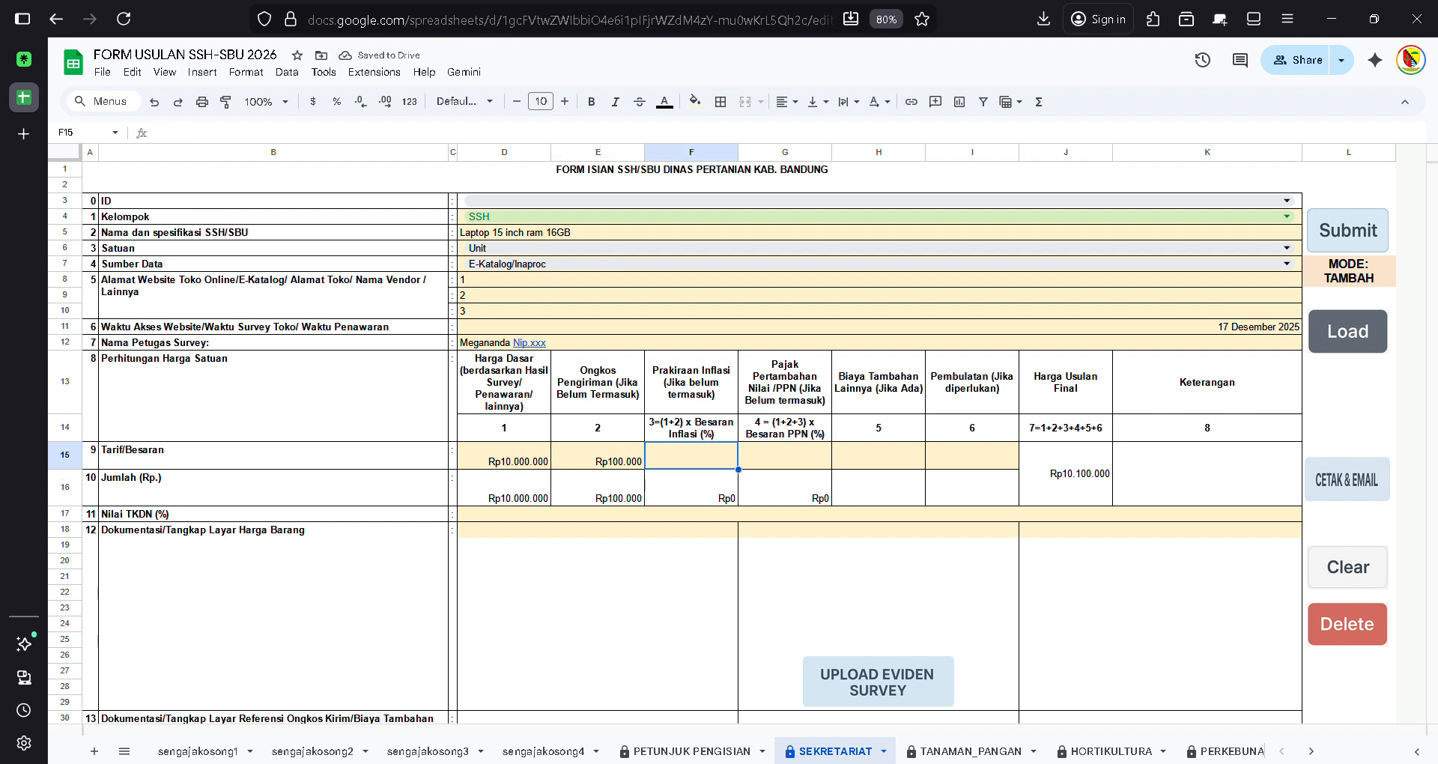
# - In the Tarif/Besaran row, set Prakiraan Inflasi and PPN to 0% and Biaya Tambahan Lainnya to 0
pyautogui.write('0')
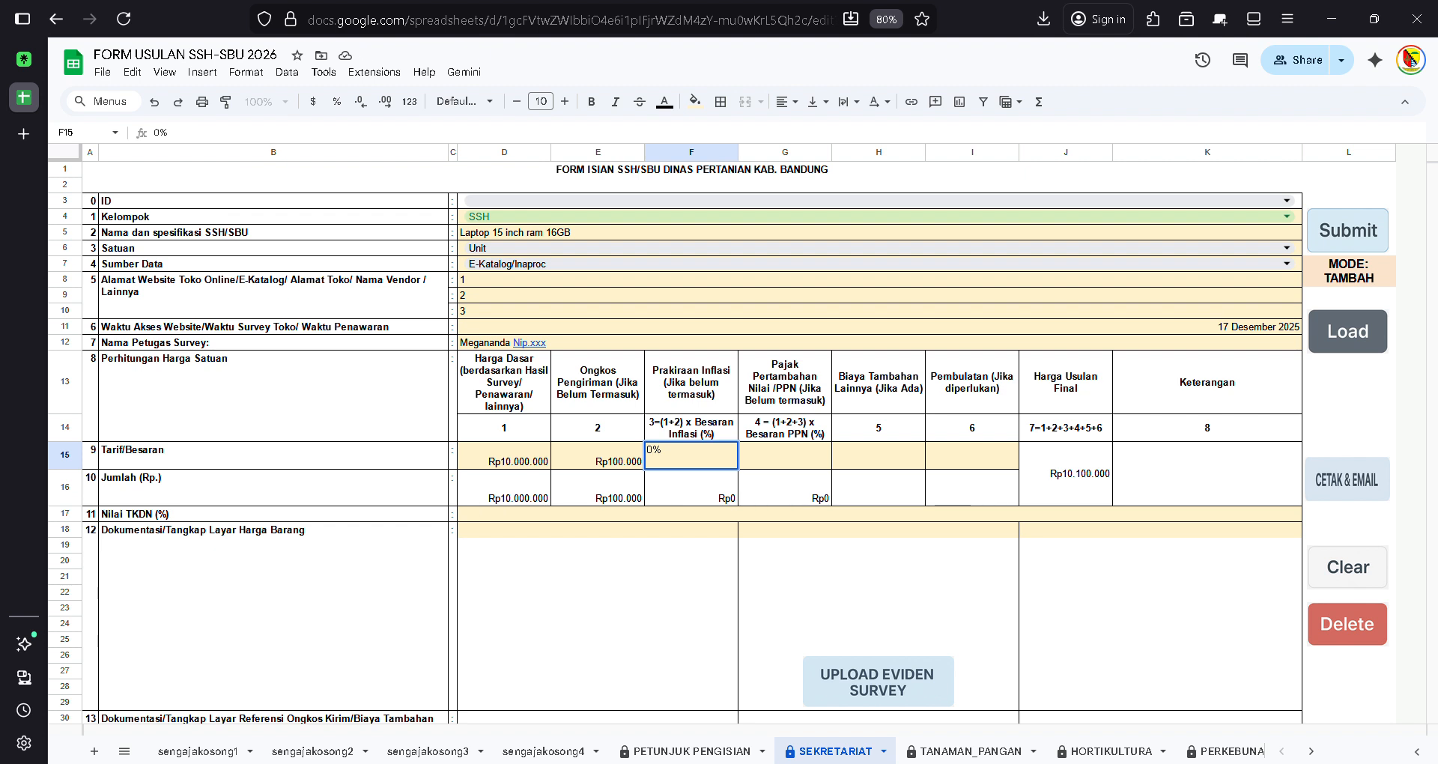
pyautogui.press('Tab')
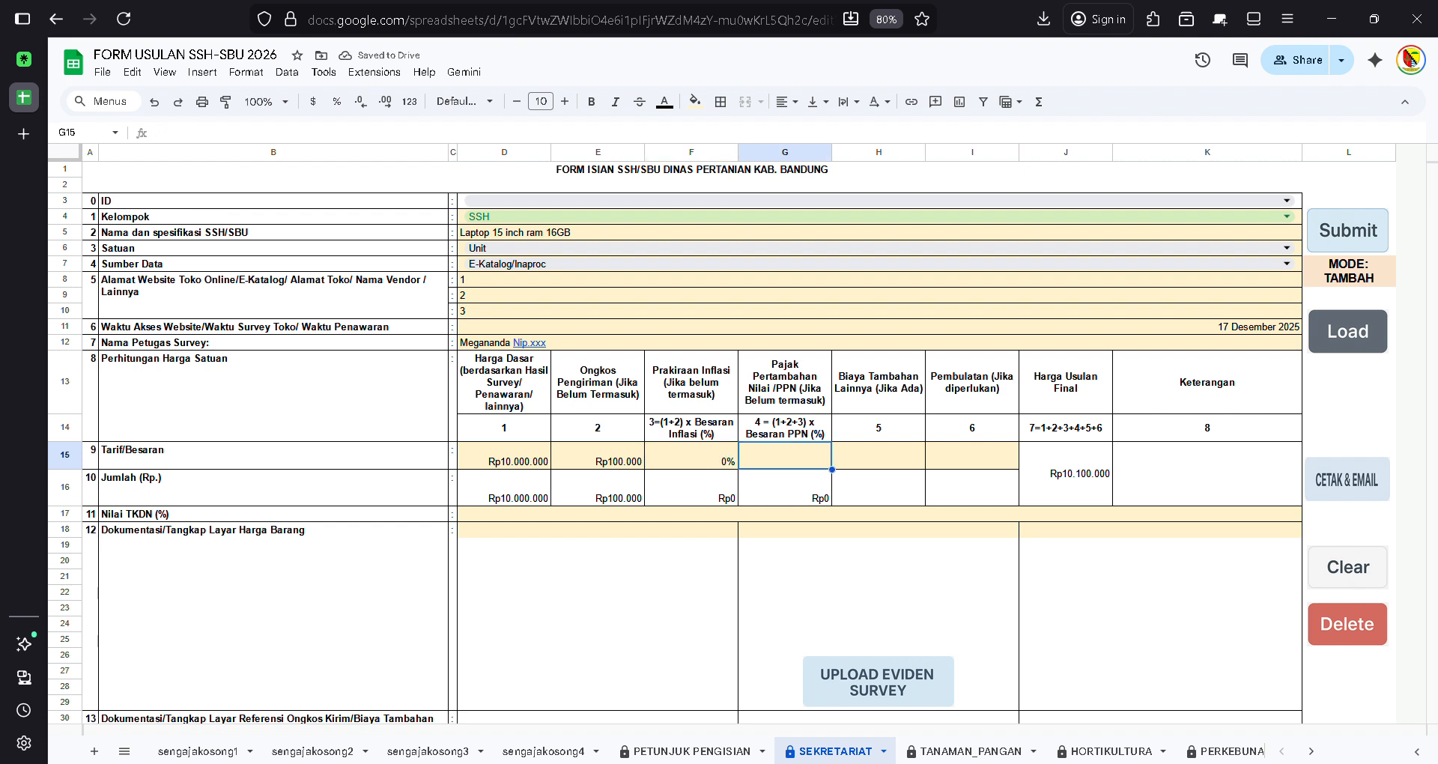
pyautogui.write('0')
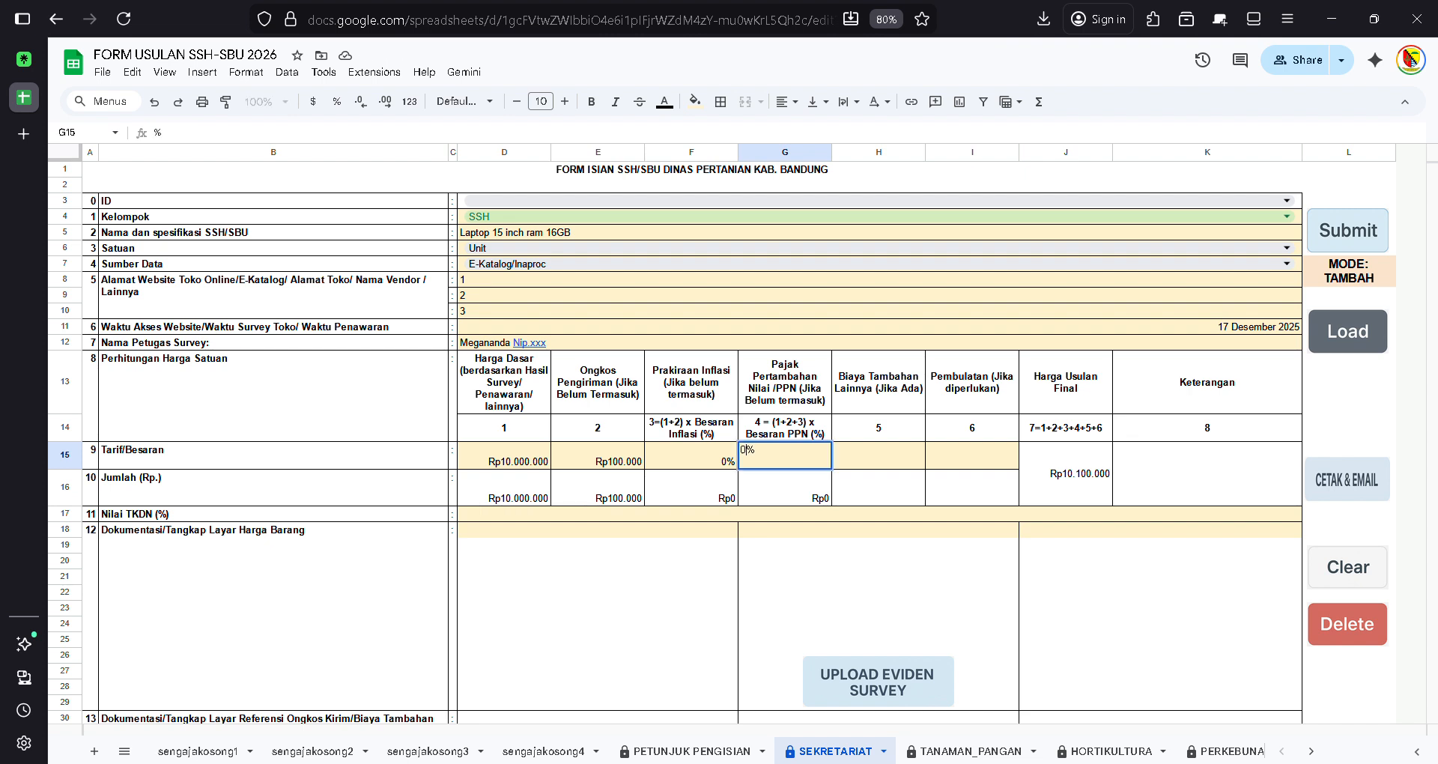
pyautogui.press('Tab')
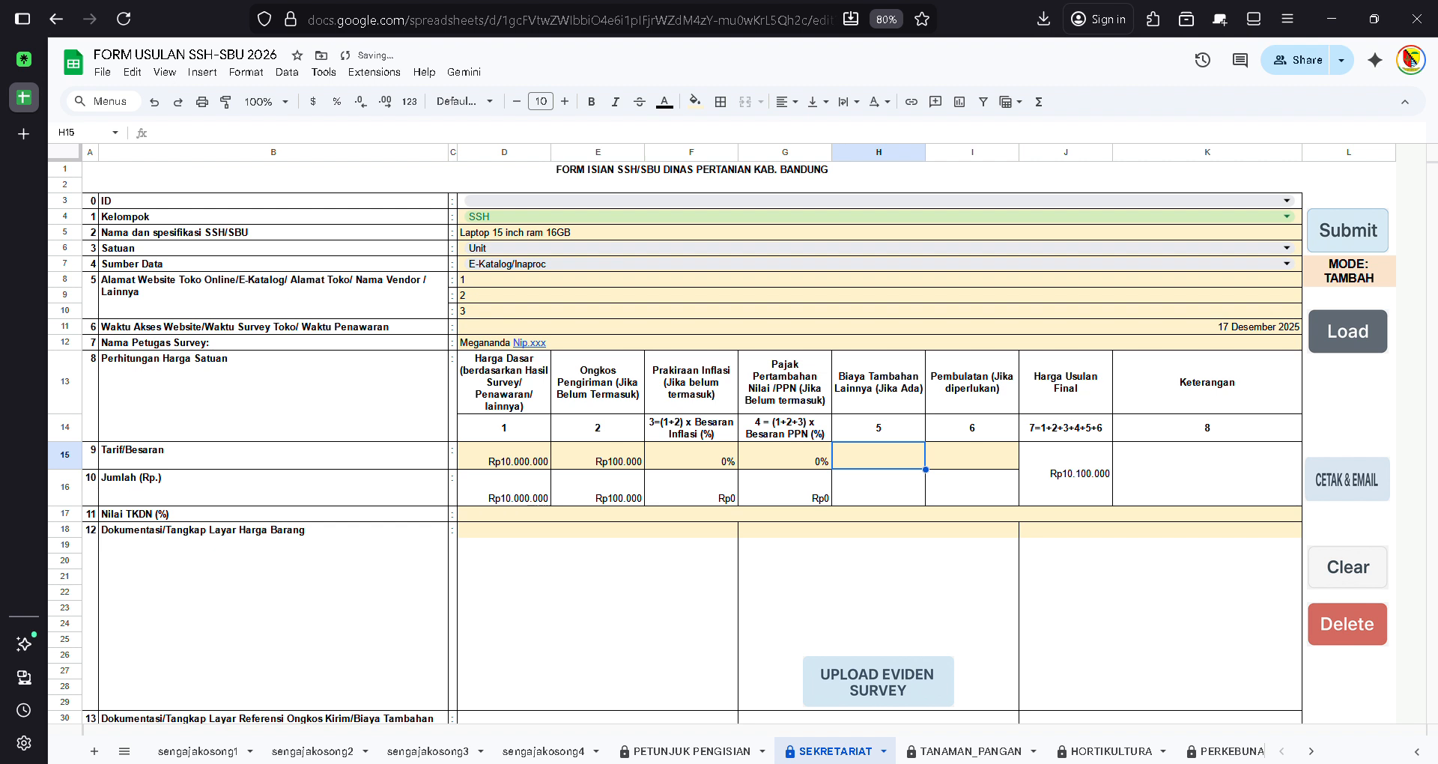
pyautogui.write('0')
pyautogui.press('Tab')
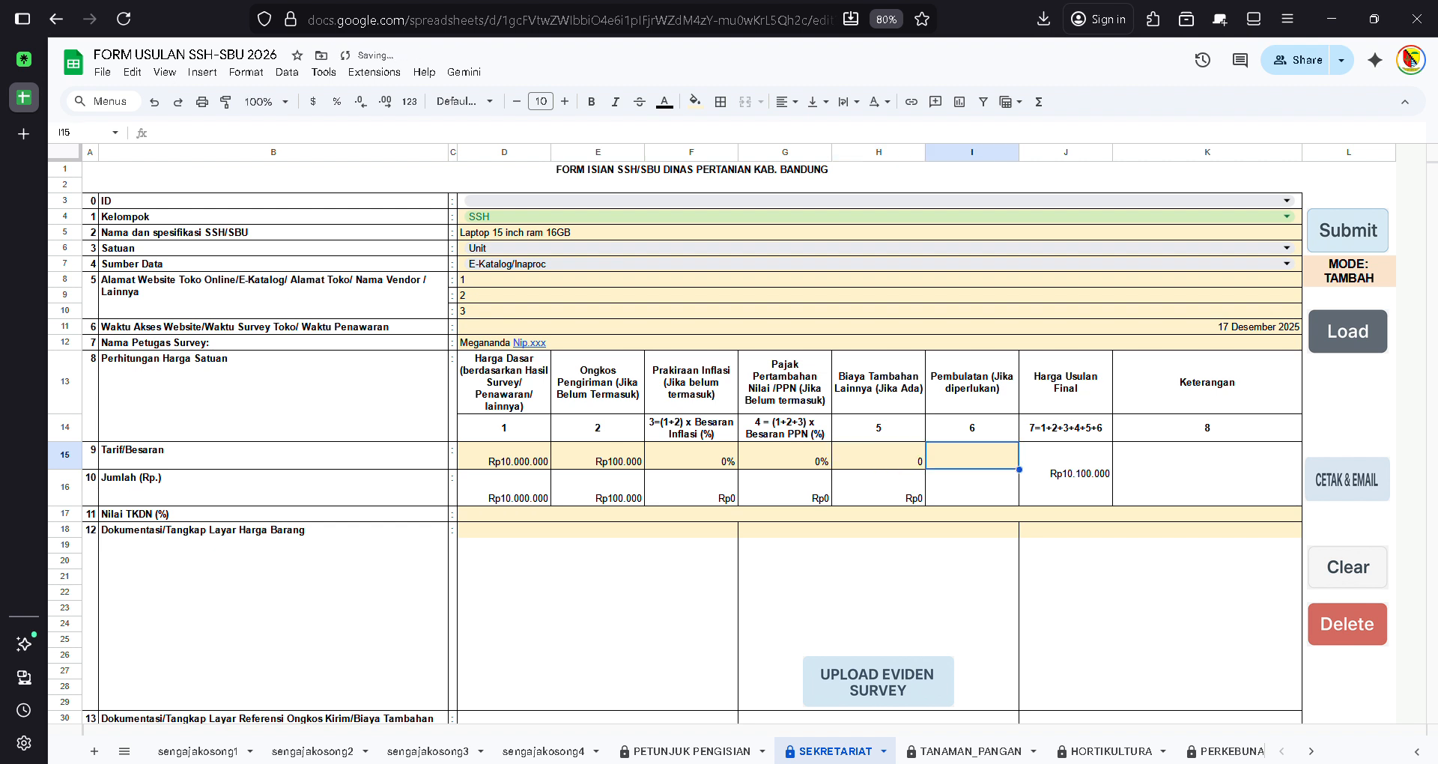
pyautogui.click(878, 455)
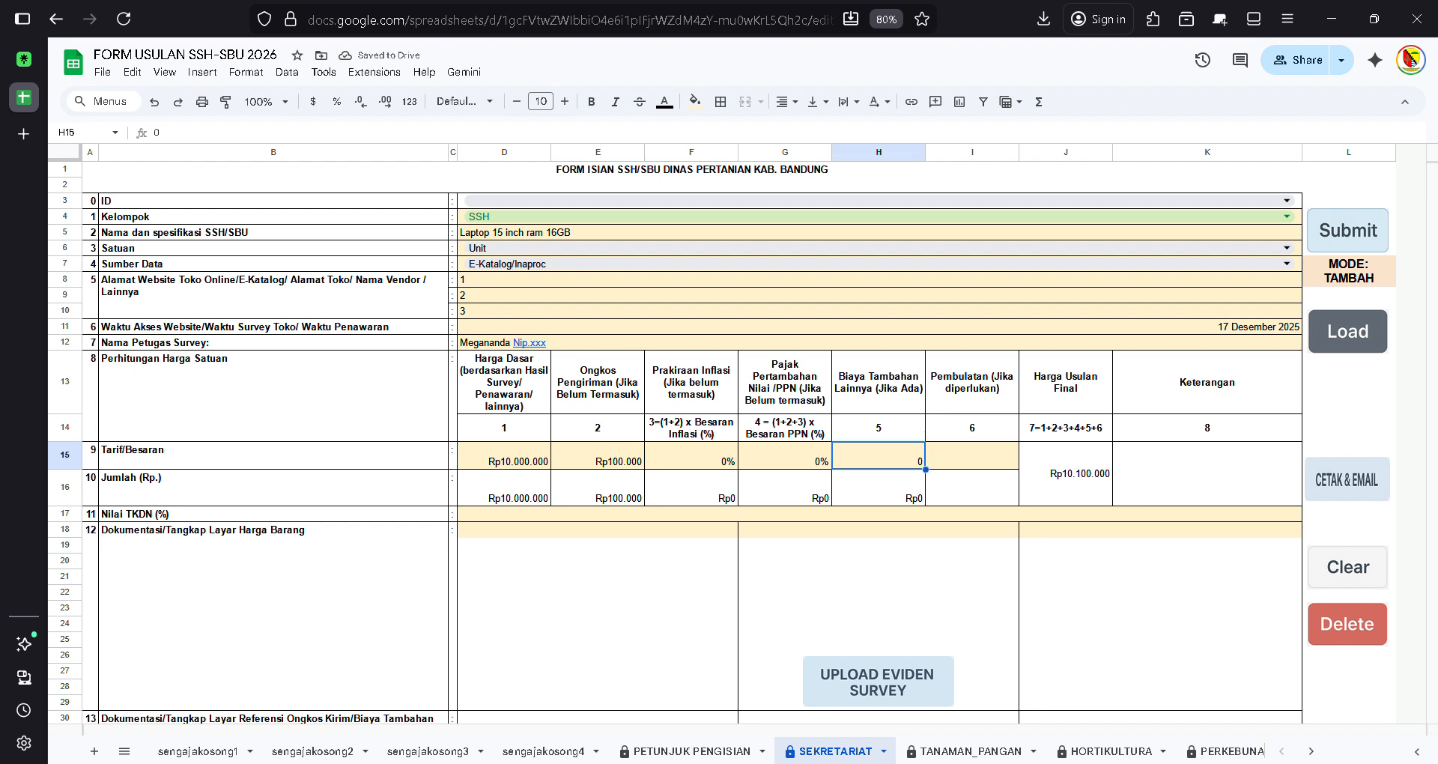
pyautogui.click(972, 456)
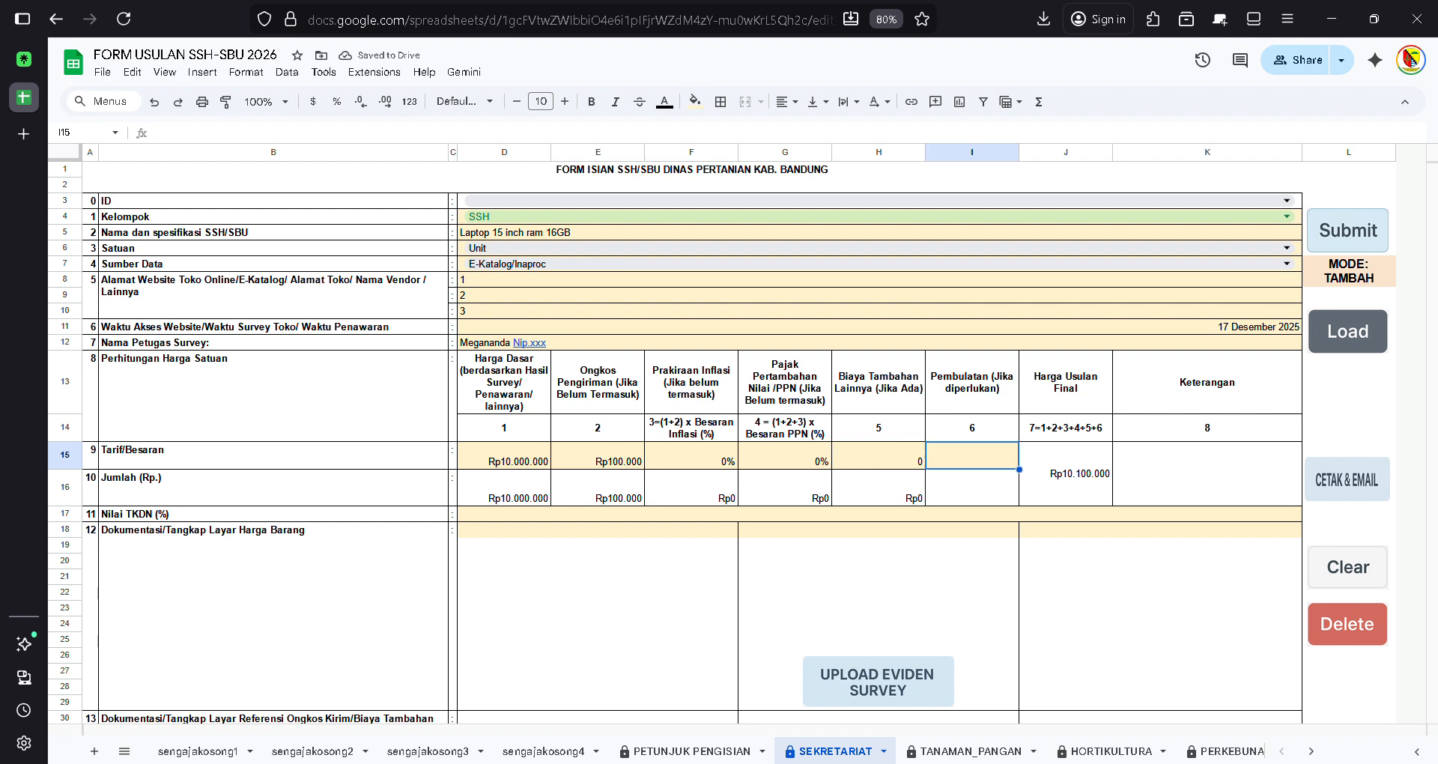
pyautogui.write('0')
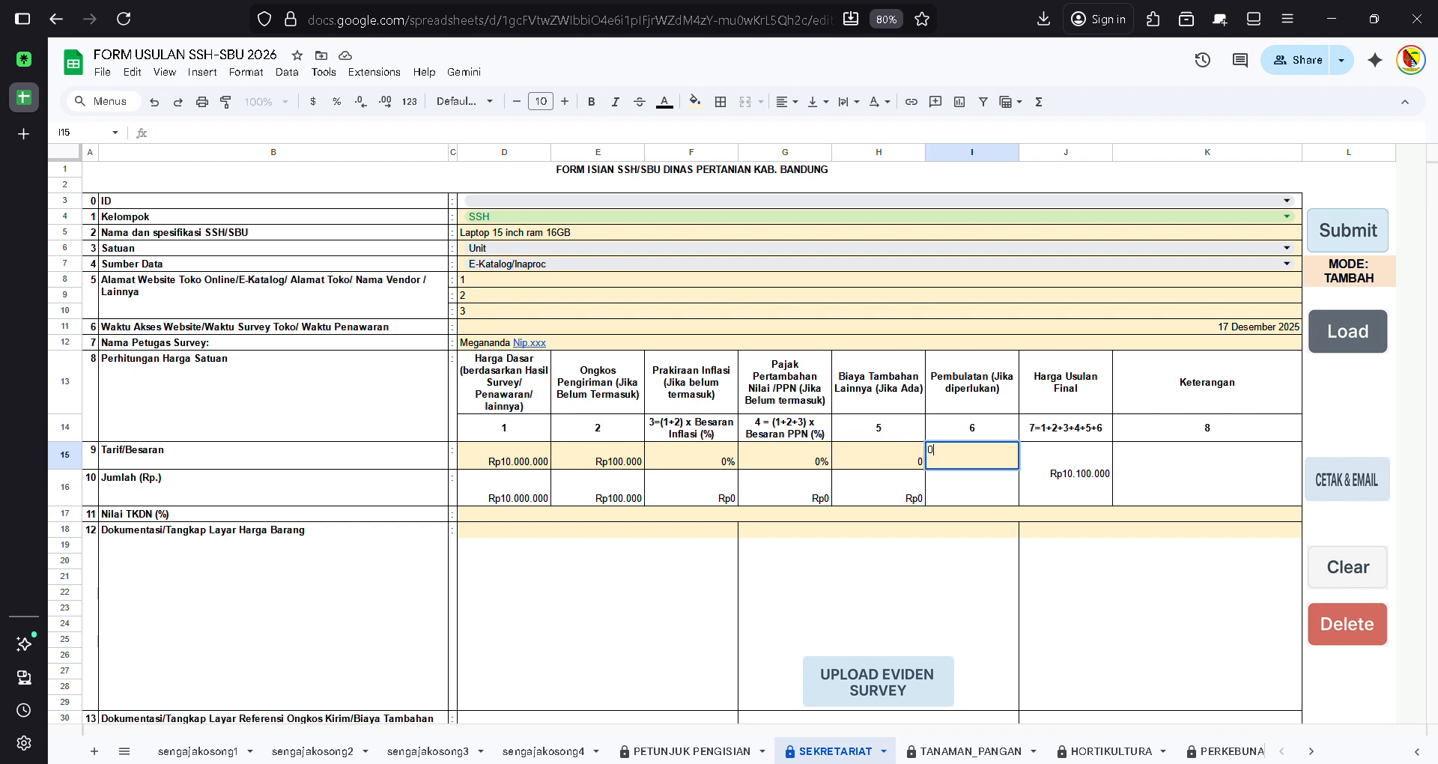
pyautogui.press('Escape')
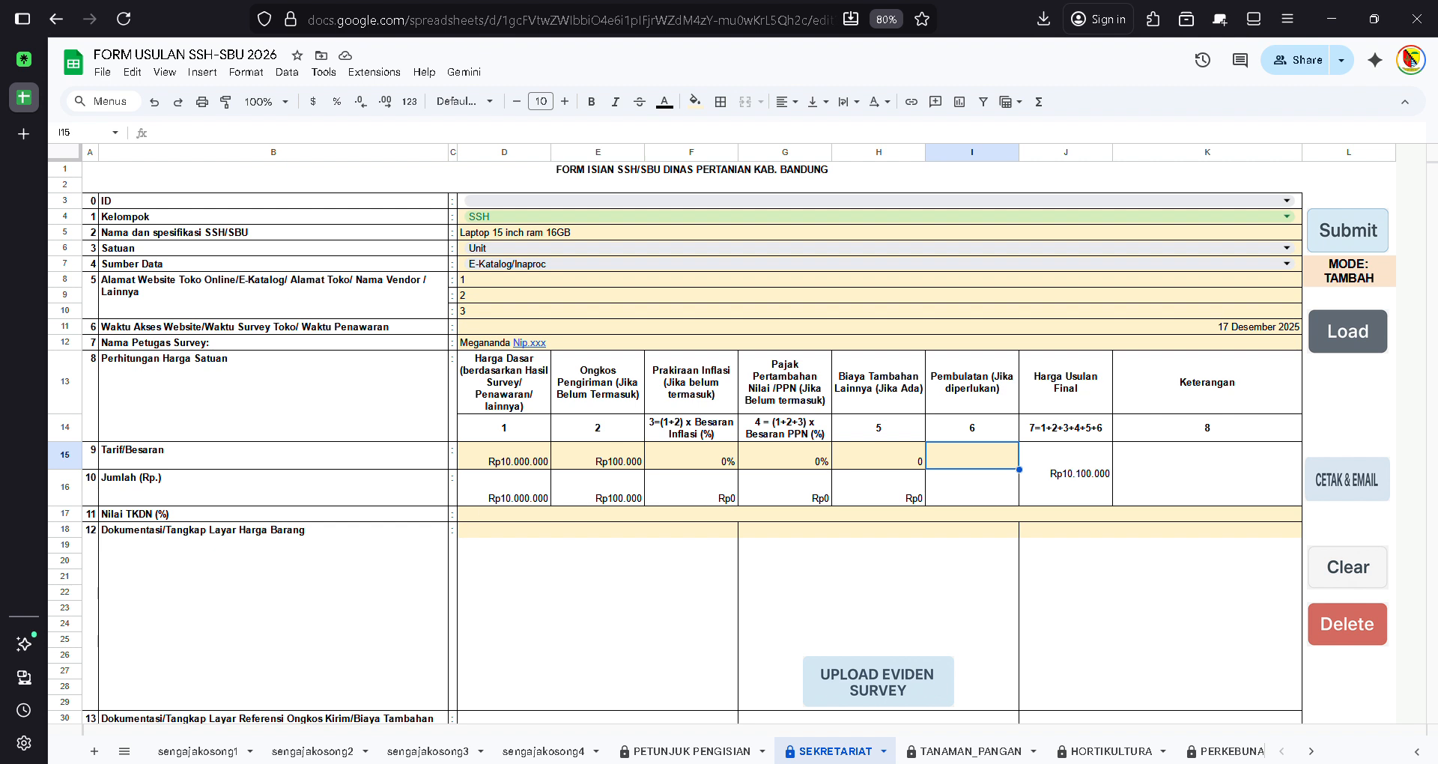
# - Review the Keterangan cell and the values entered across the Tarif/Besaran row
pyautogui.click(1207, 474)
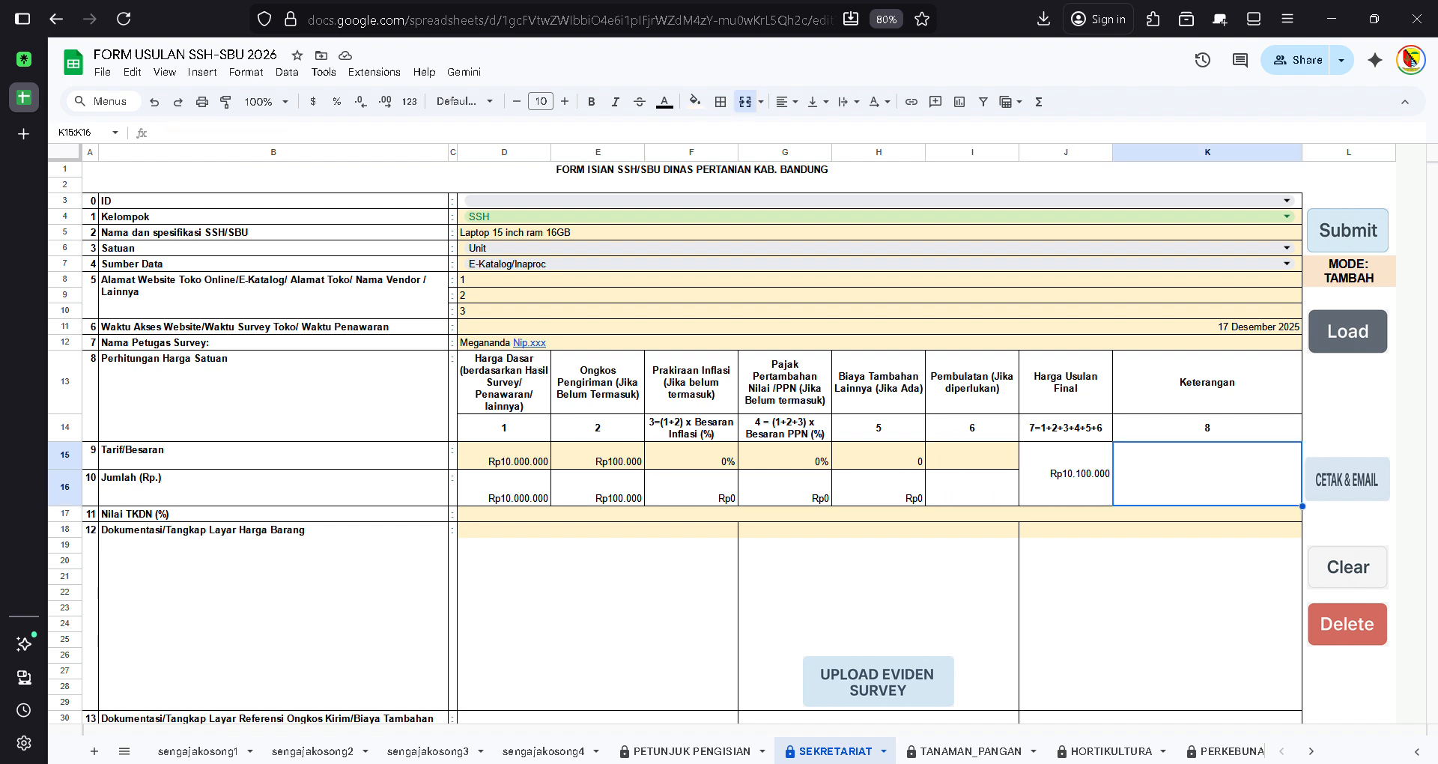
pyautogui.press('Left')
pyautogui.press('Left')
pyautogui.press('Left')
pyautogui.press('Left')
pyautogui.press('Left')
pyautogui.press('Left')
pyautogui.press('Left')
pyautogui.press('Right')
pyautogui.press('Right')
pyautogui.press('Right')
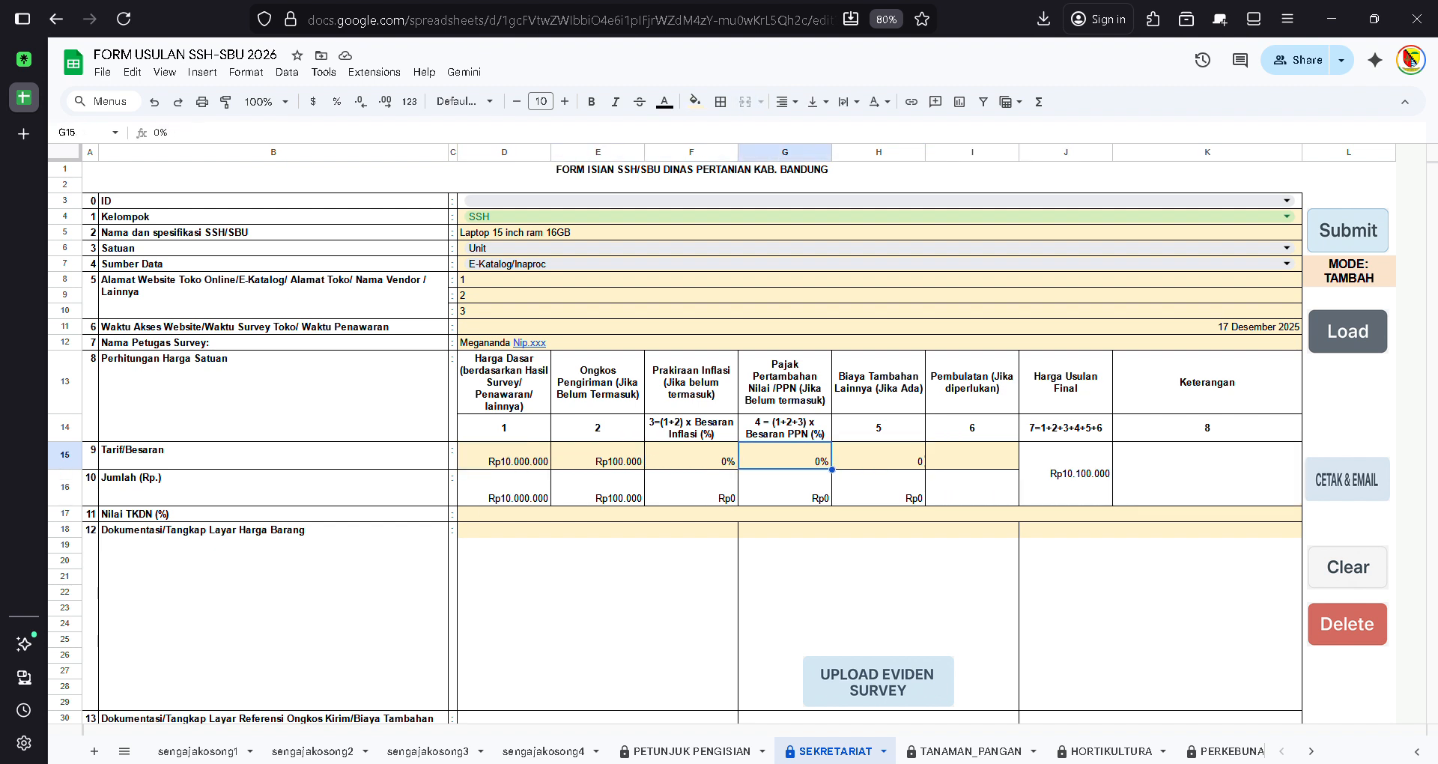
# - Examine the Keterangan cell and the Biaya Tambahan Lainnya heading in the Perhitungan Harga Satuan table
pyautogui.press('Right')
pyautogui.press('Right')
pyautogui.press('Right')
pyautogui.press('Right')
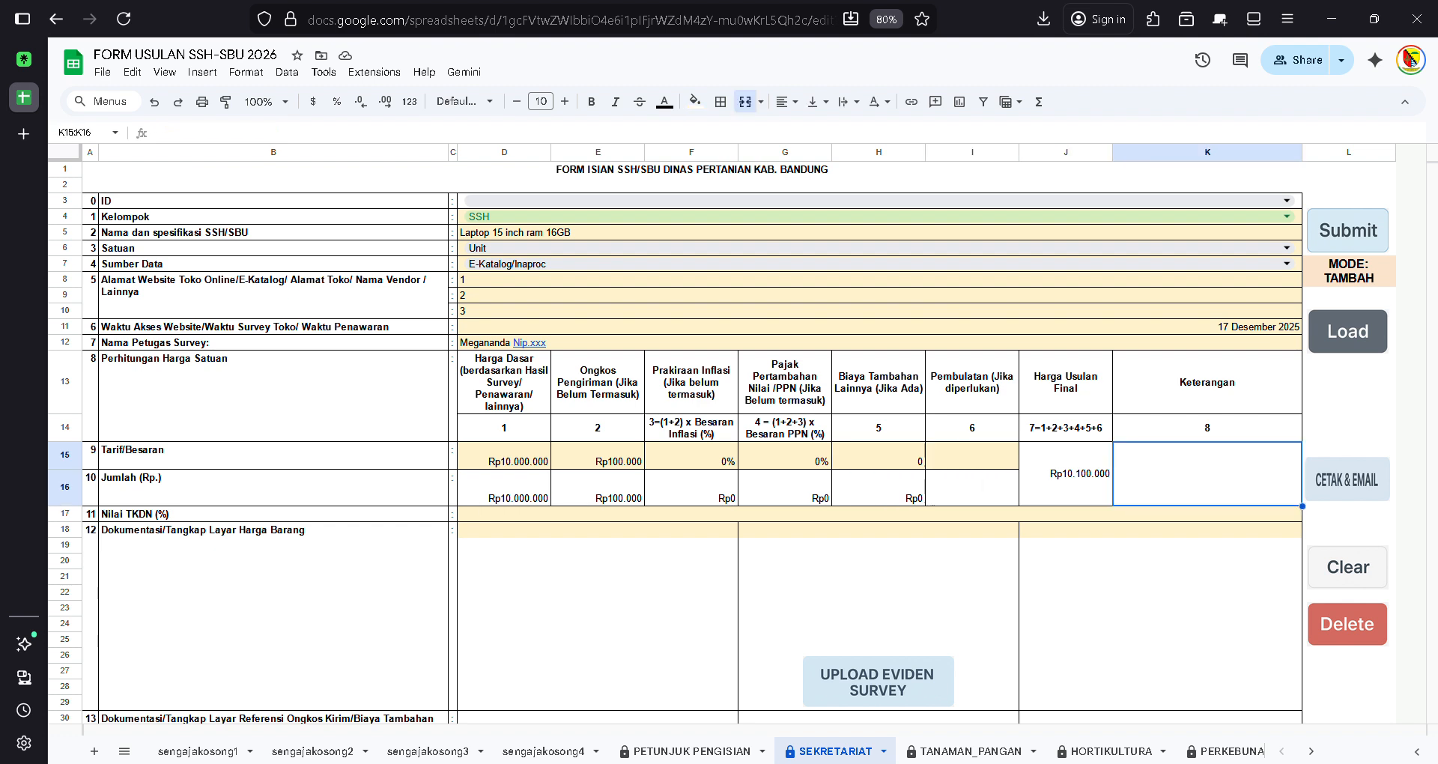
pyautogui.click(909, 411)
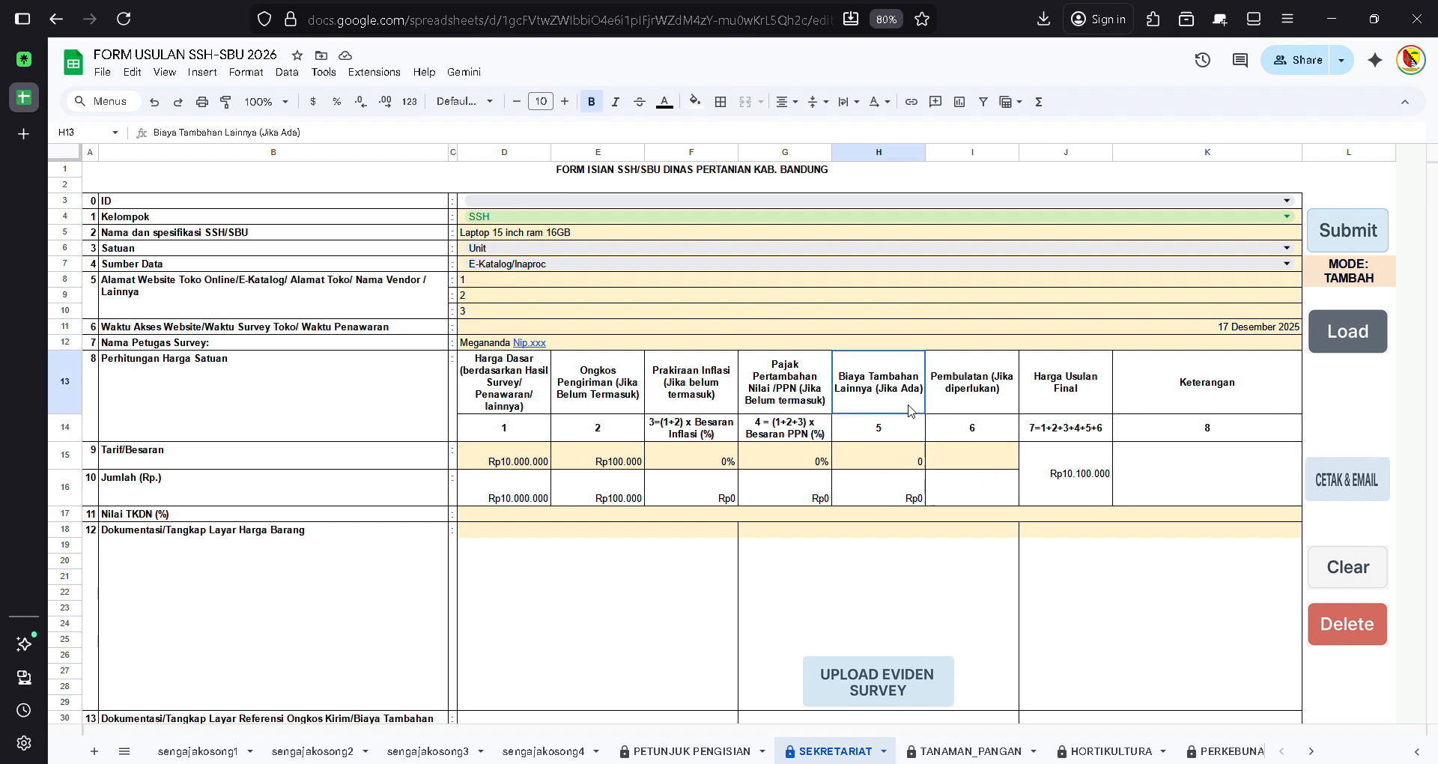
pyautogui.click(1138, 494)
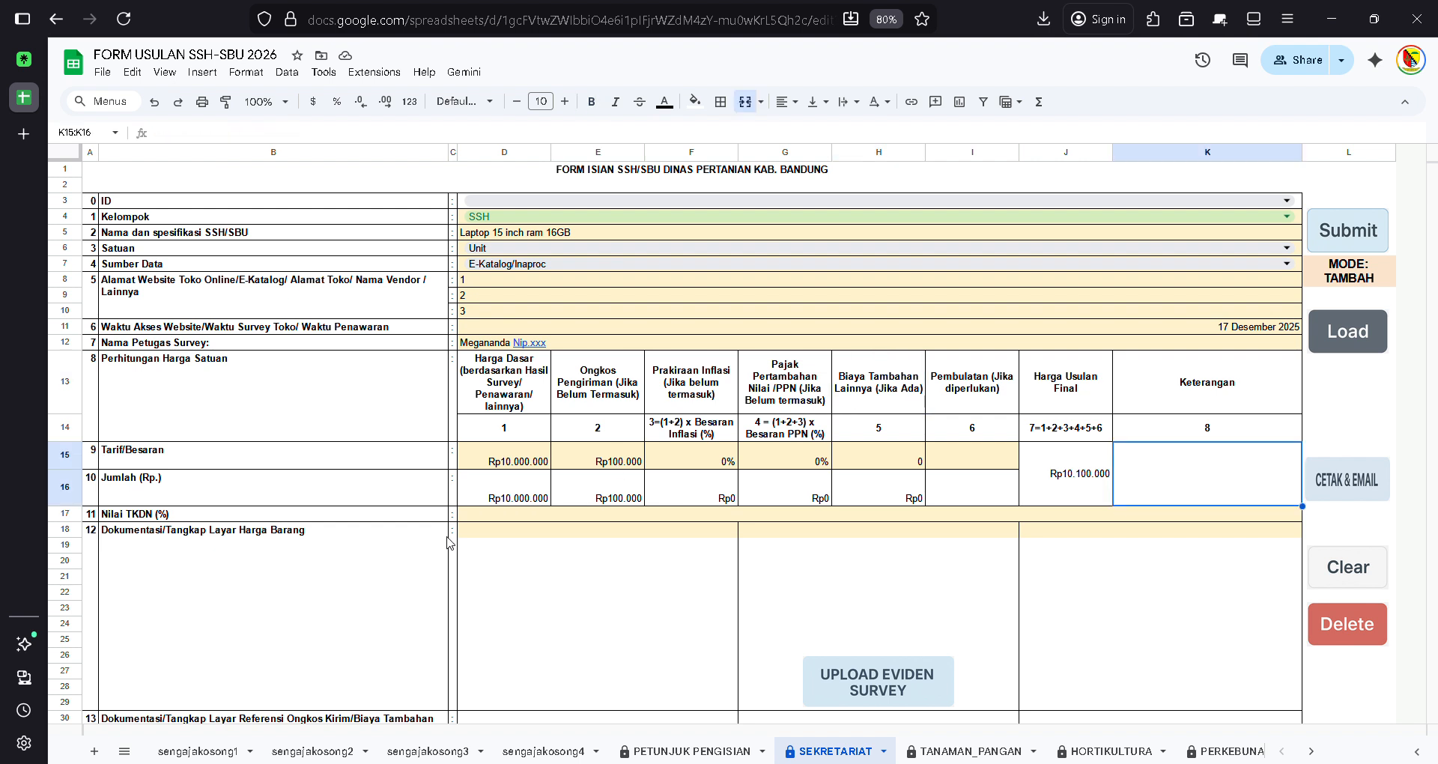
# - Set Nilai TKDN (%) to 50%
pyautogui.click(481, 515)
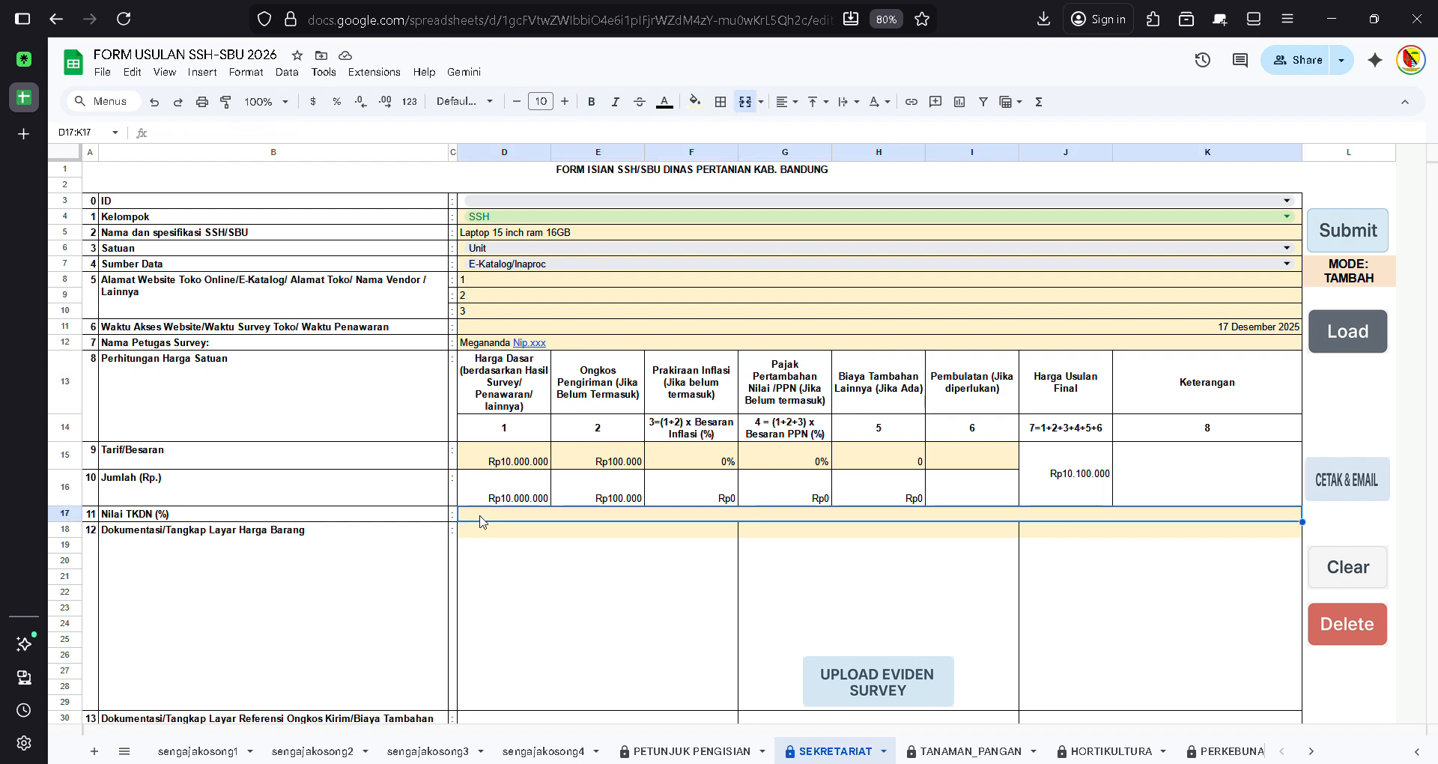
pyautogui.click(72, 516)
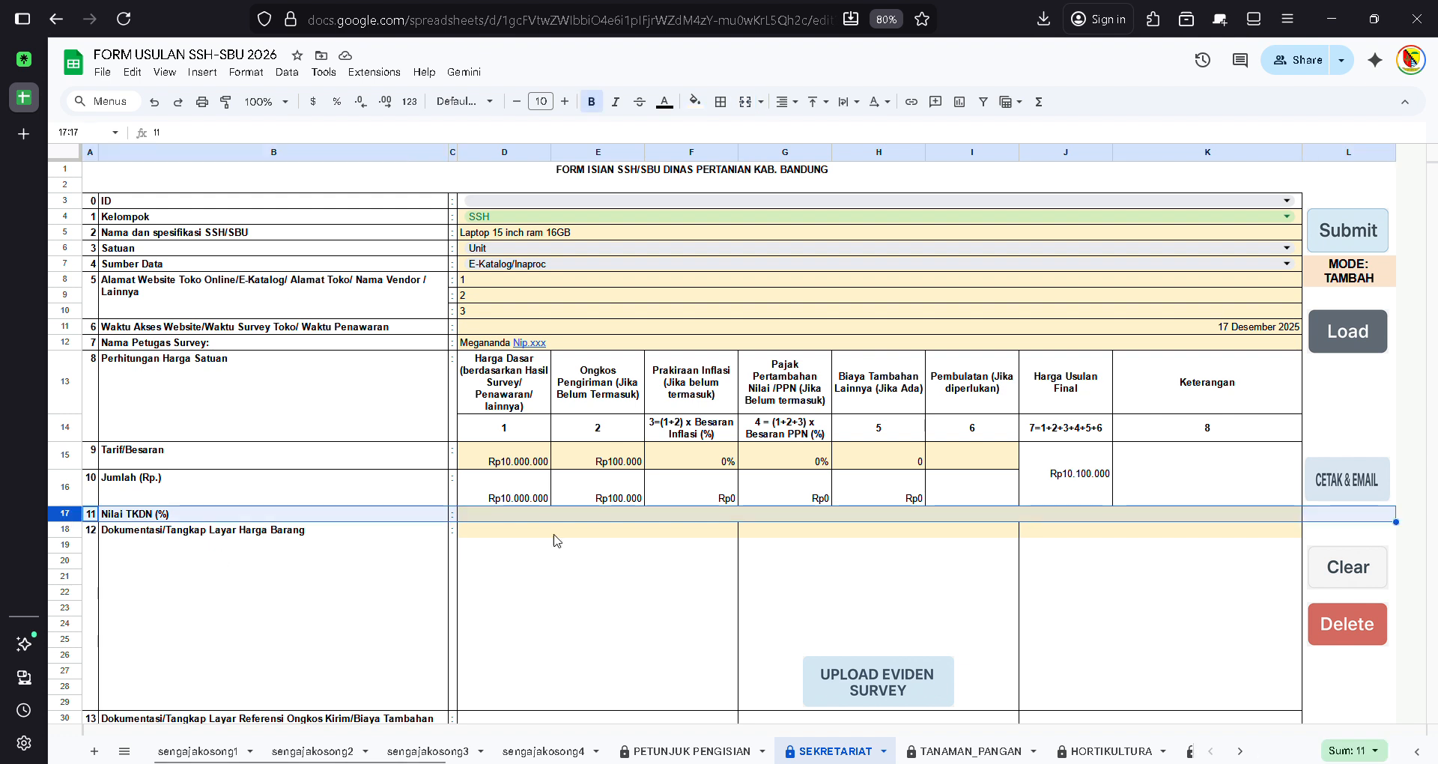
pyautogui.click(488, 520)
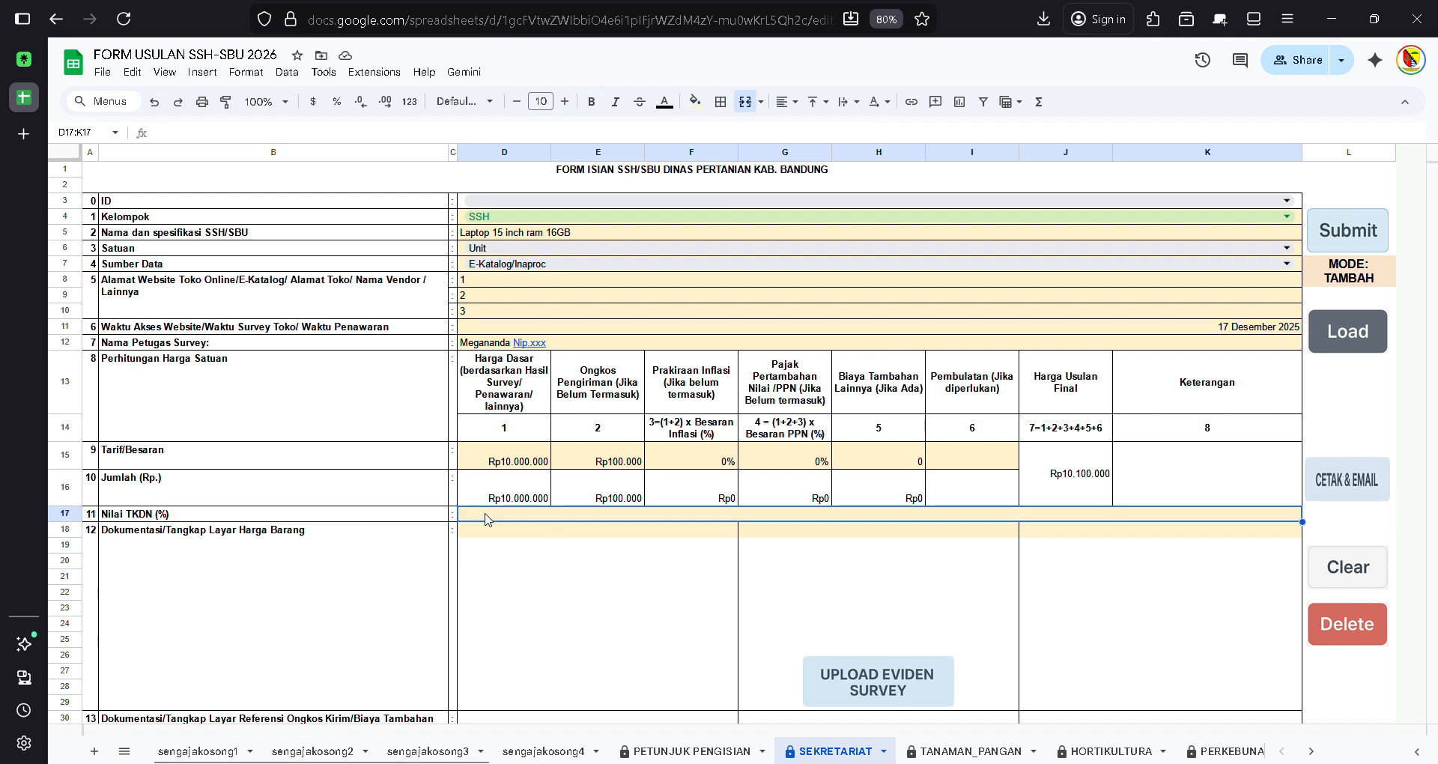
pyautogui.write('30')
pyautogui.press('BackSpace')
pyautogui.press('BackSpace')
pyautogui.write('50')
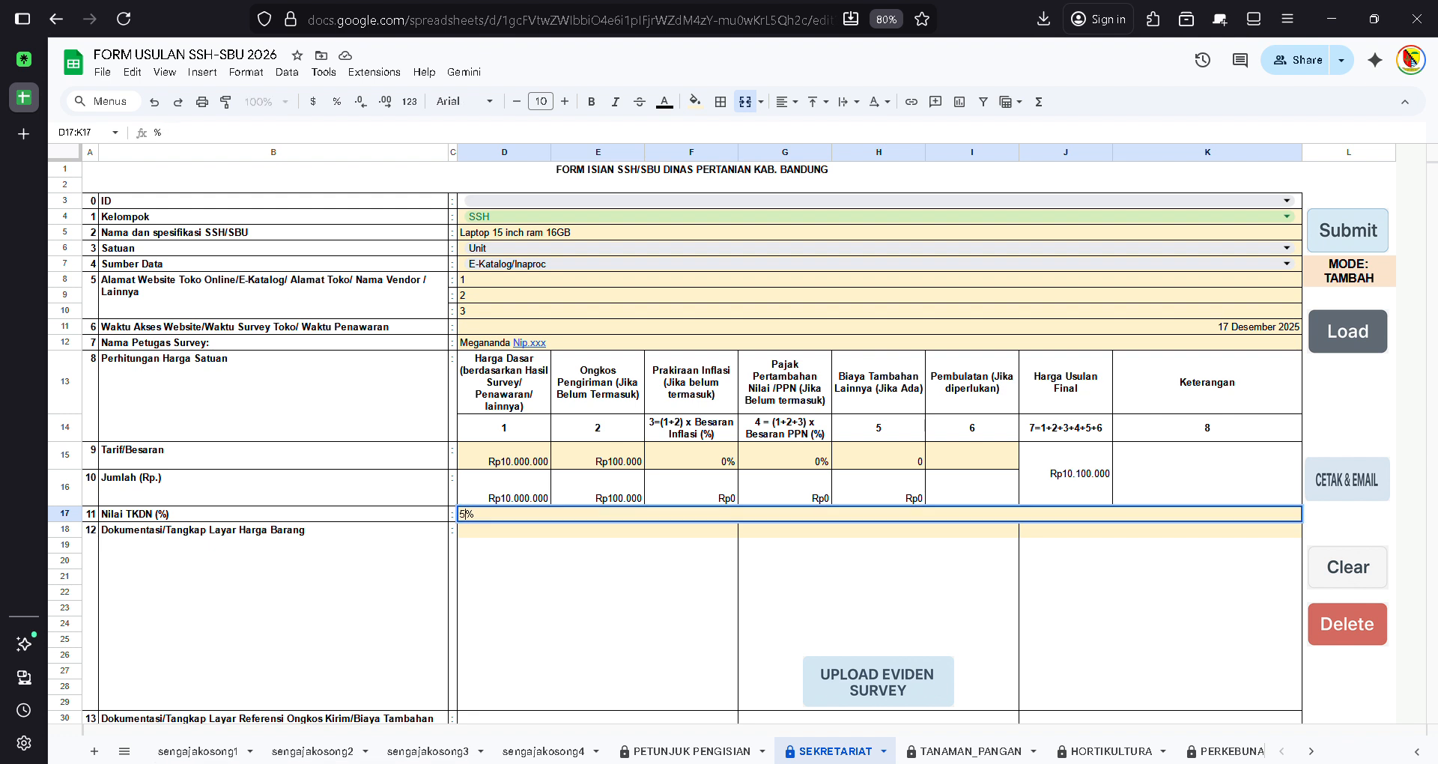
pyautogui.press('Return')
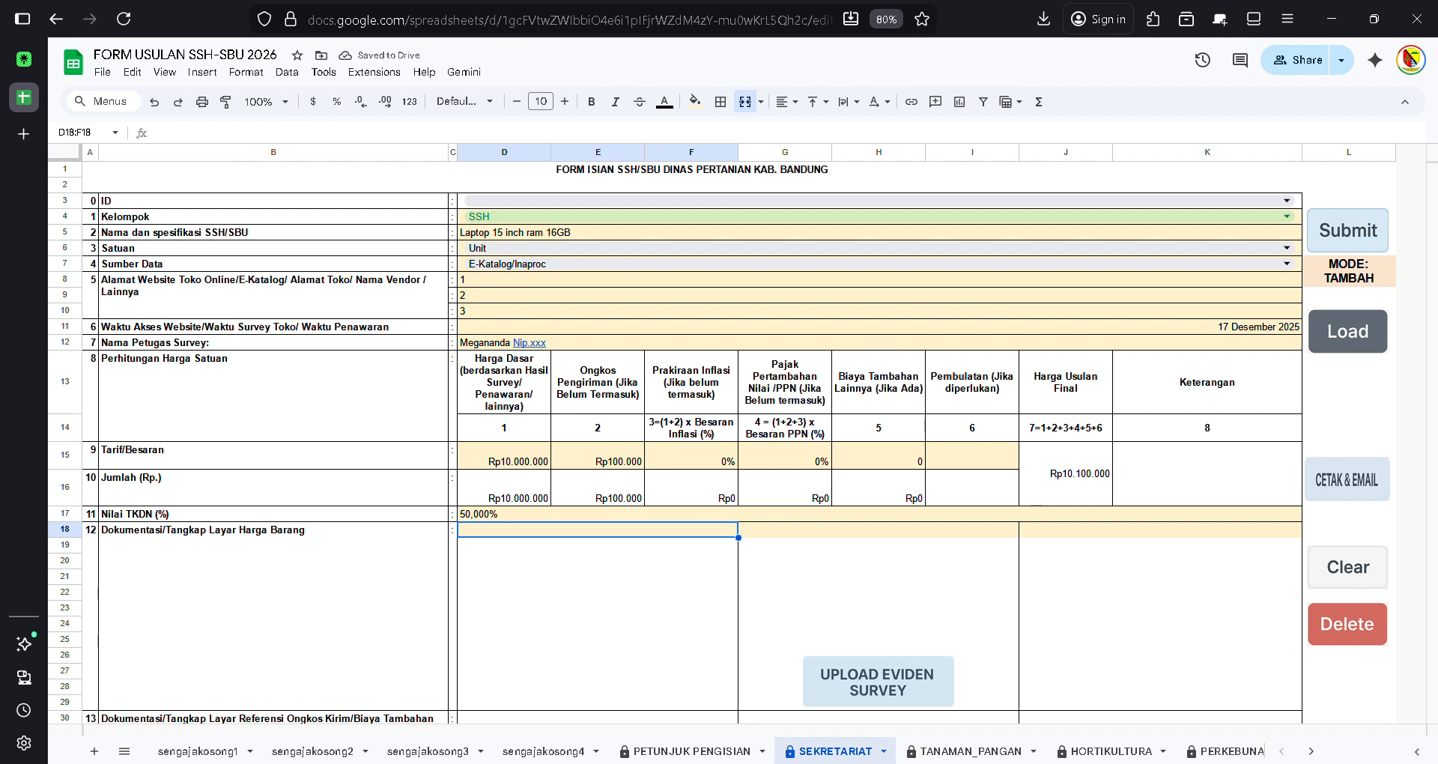
# - Examine the Dokumentasi/Tangkap Layar Harga Barang section and its image areas
pyautogui.scroll(-3, 587, 558)
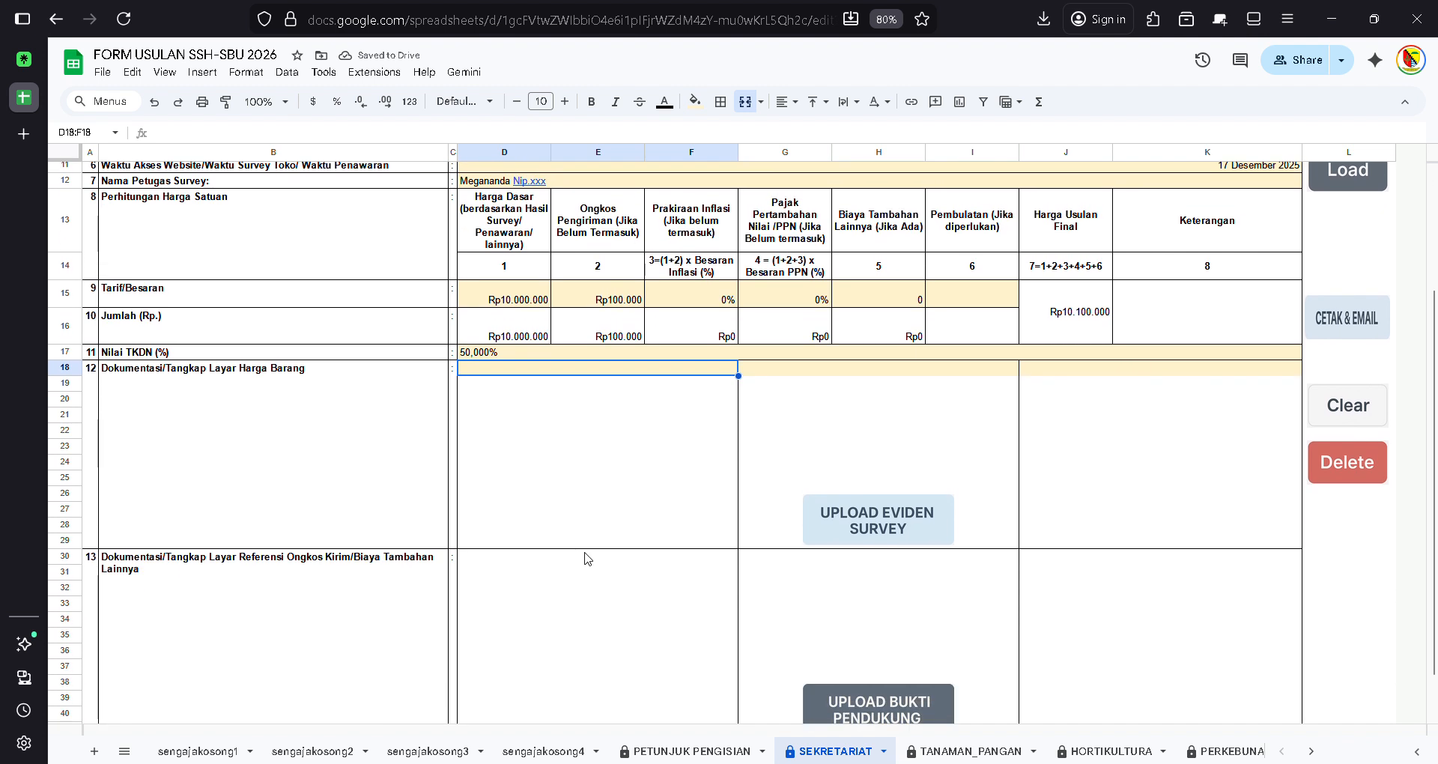
pyautogui.click(307, 461)
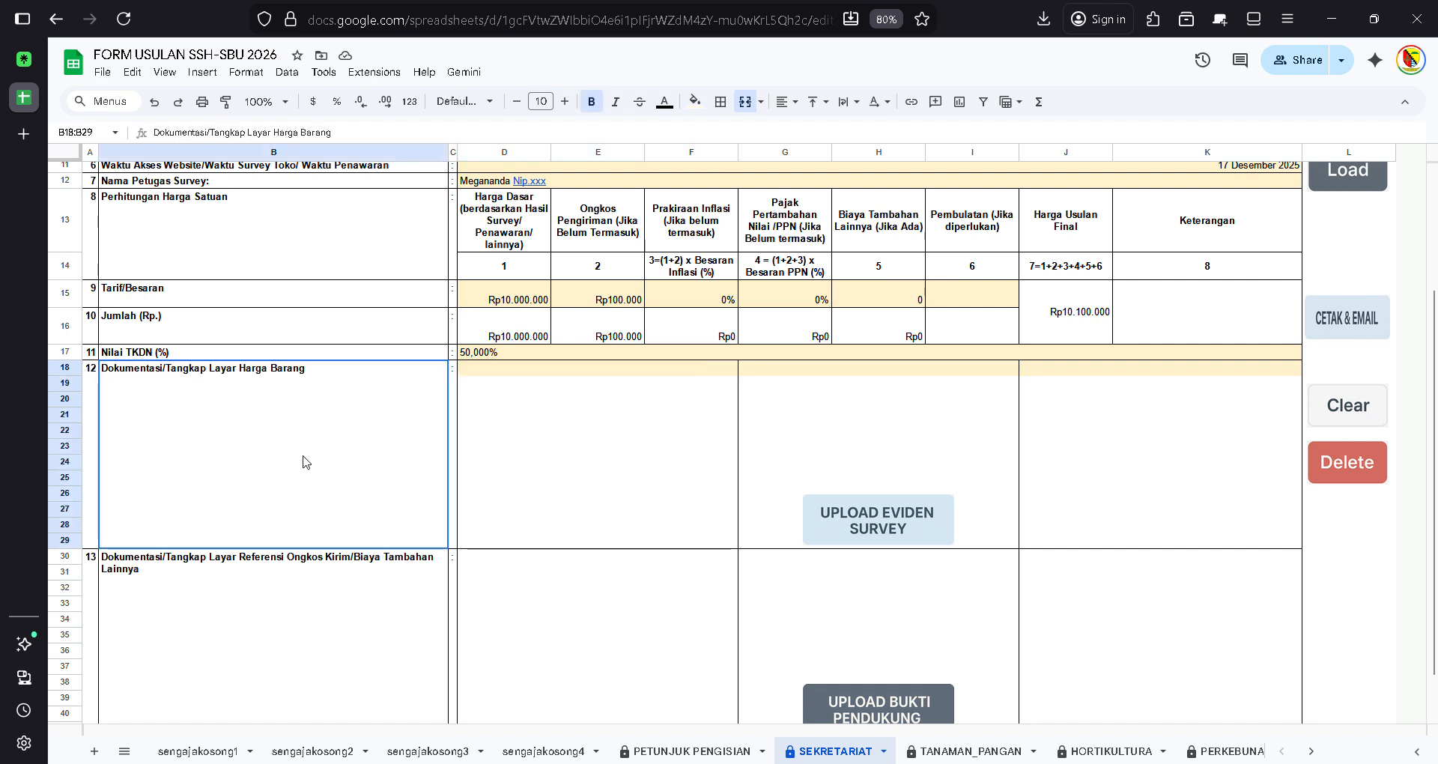
pyautogui.click(66, 368)
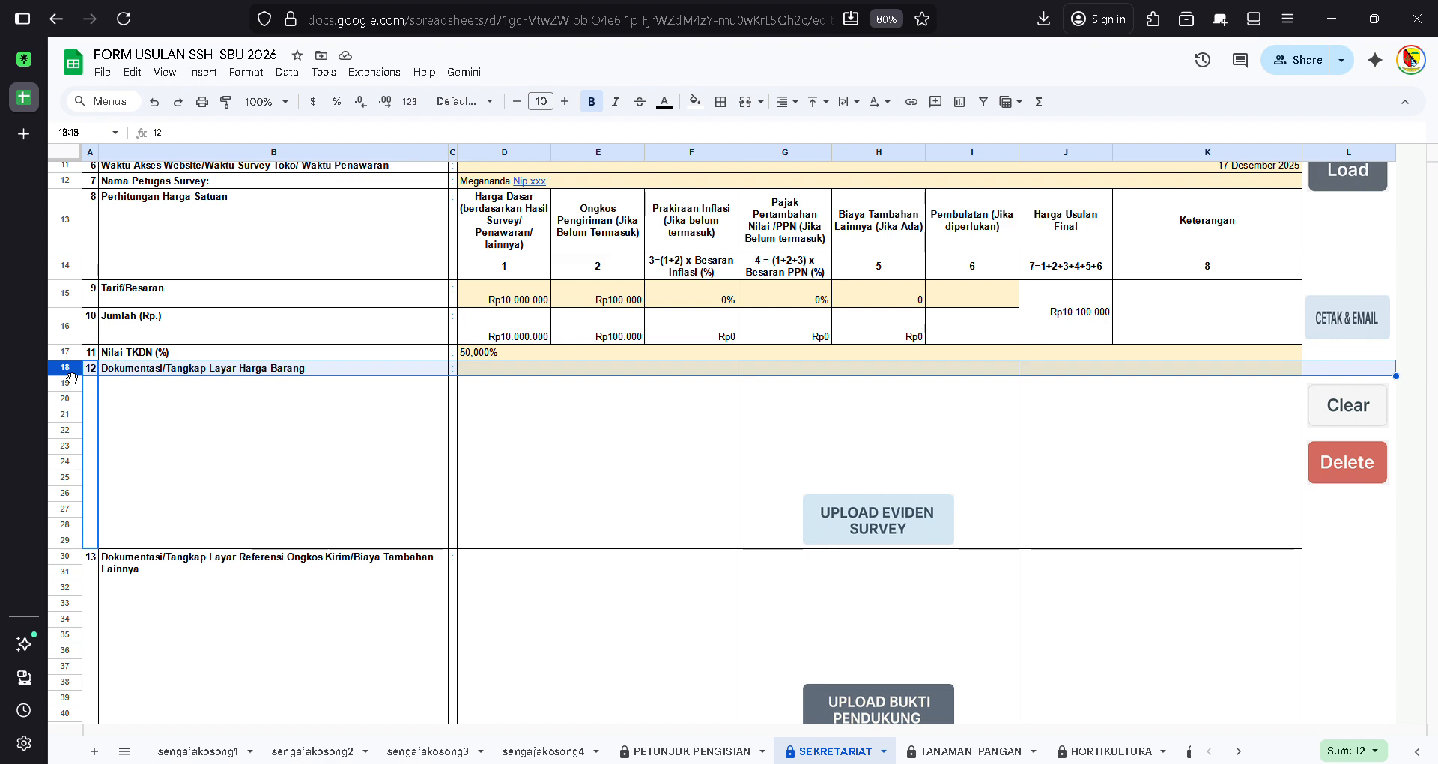
pyautogui.scroll(3, 161, 386)
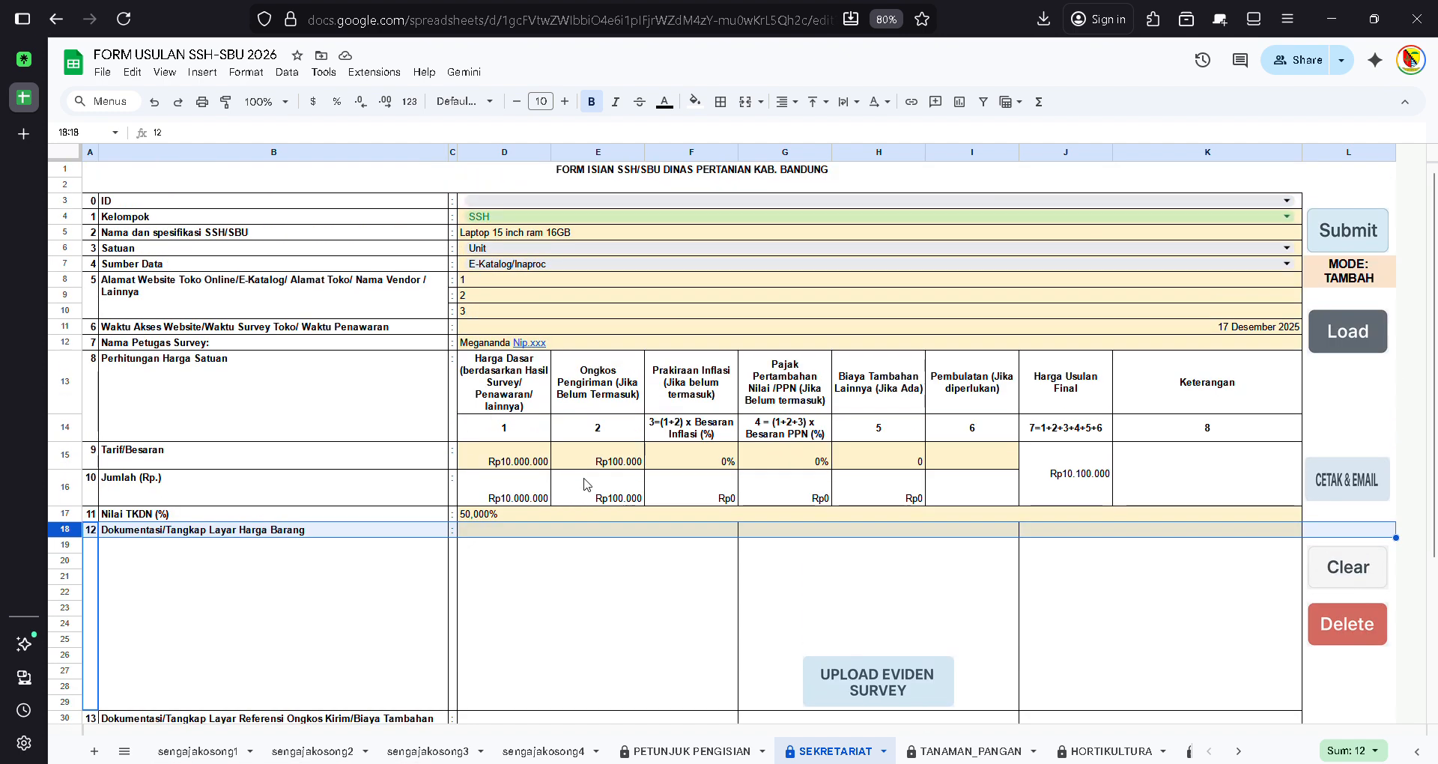
pyautogui.click(633, 577)
pyautogui.click(830, 661)
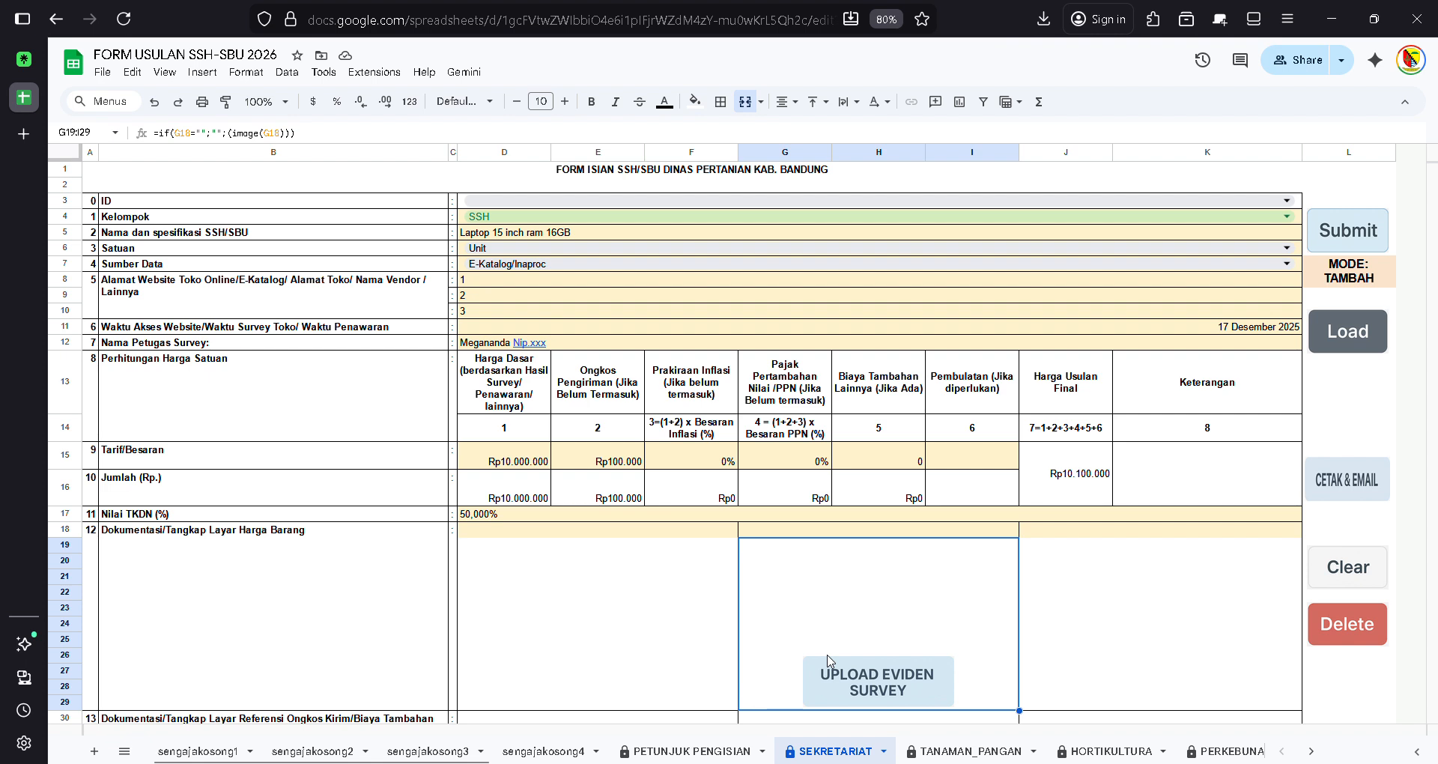
# - Upload image files for Eviden, Pembanding 1 and Pembanding 2 through the survey evidence form and dismiss the upload messages
pyautogui.click(888, 693)
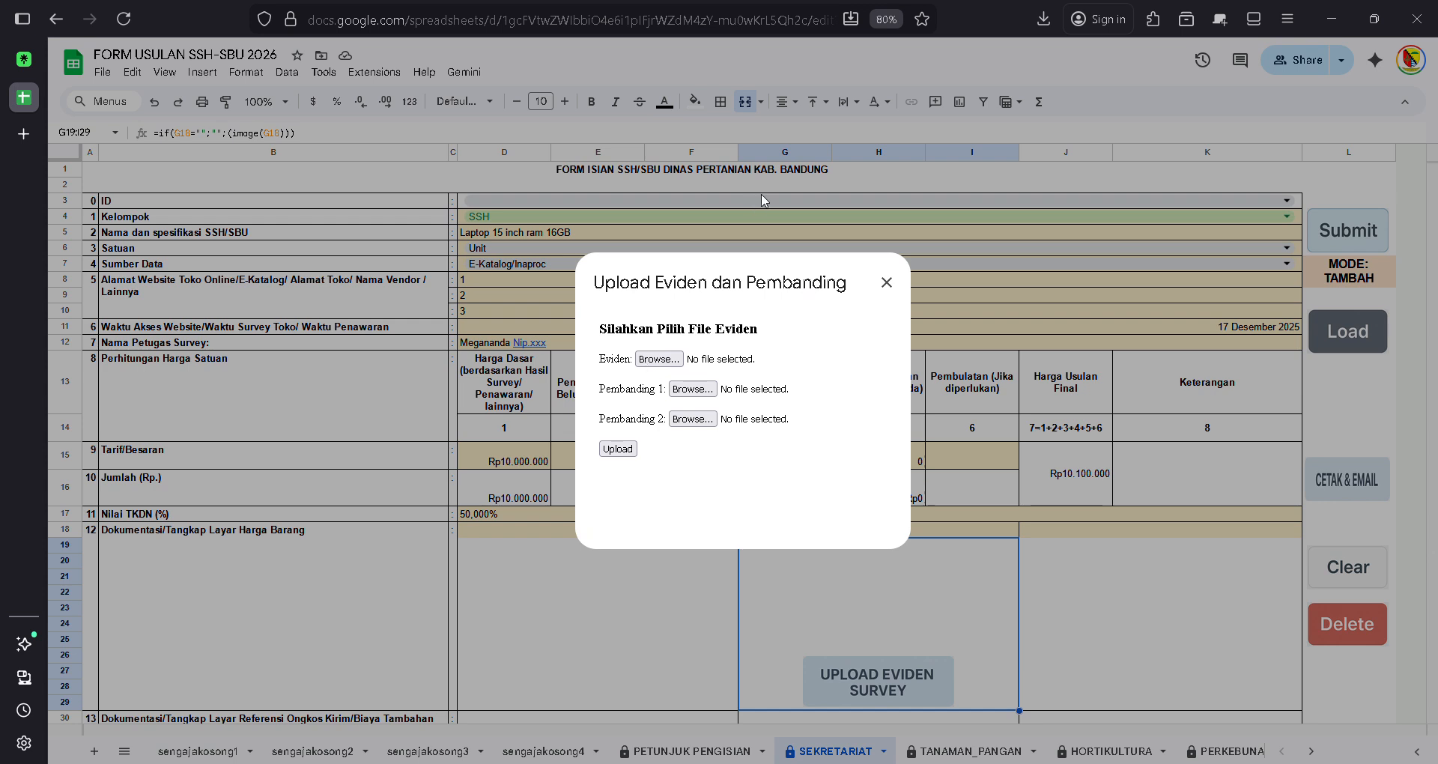
pyautogui.click(884, 675)
pyautogui.click(883, 680)
pyautogui.press('Return')
pyautogui.click(617, 448)
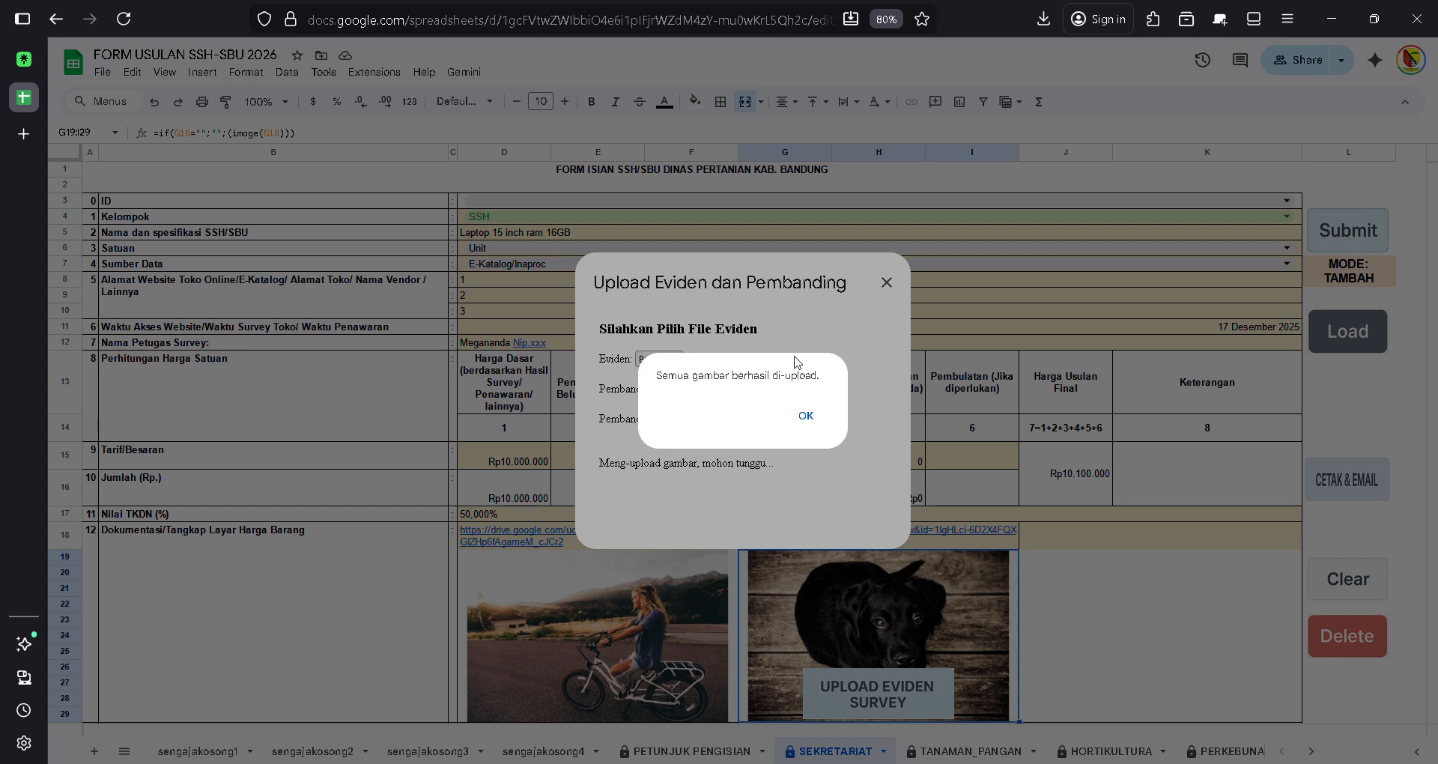
pyautogui.click(805, 416)
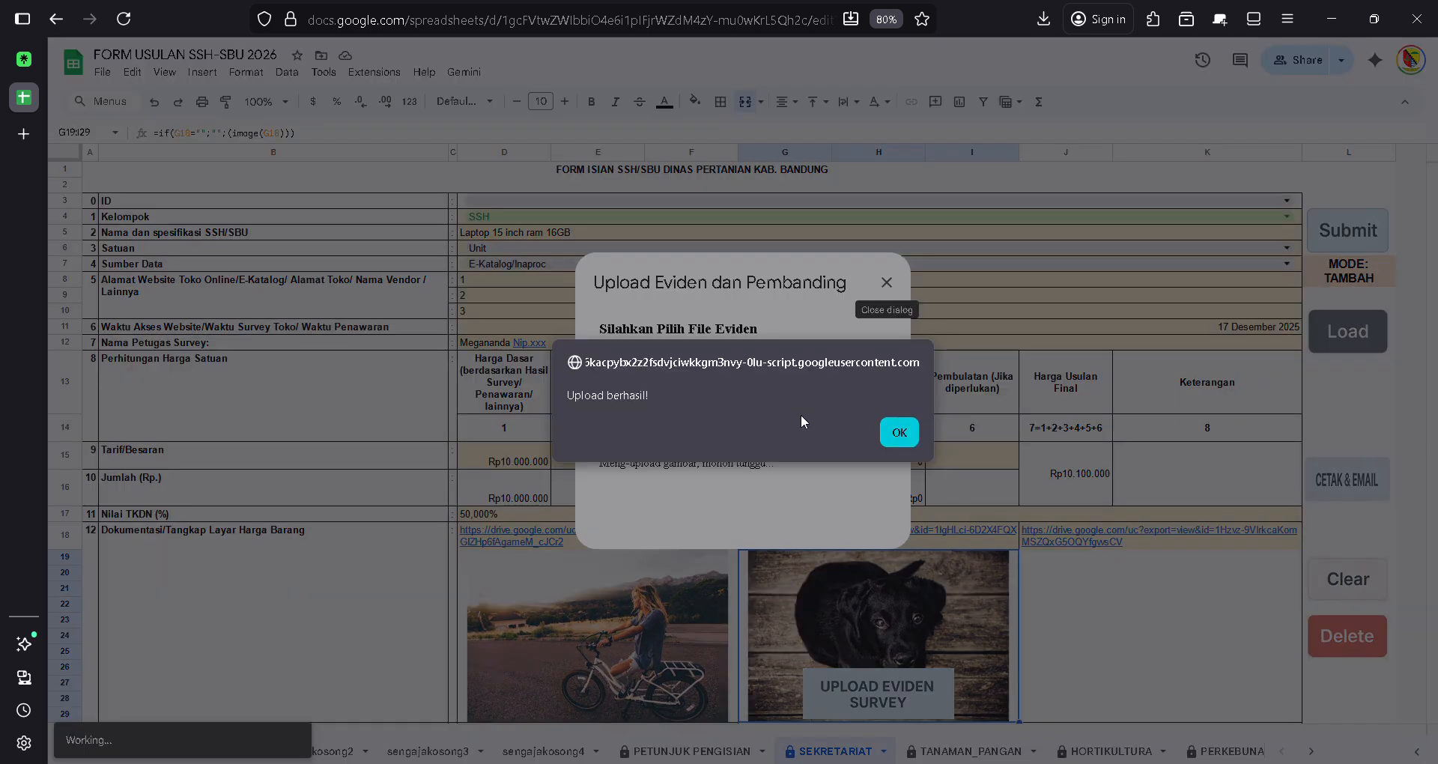
pyautogui.click(902, 432)
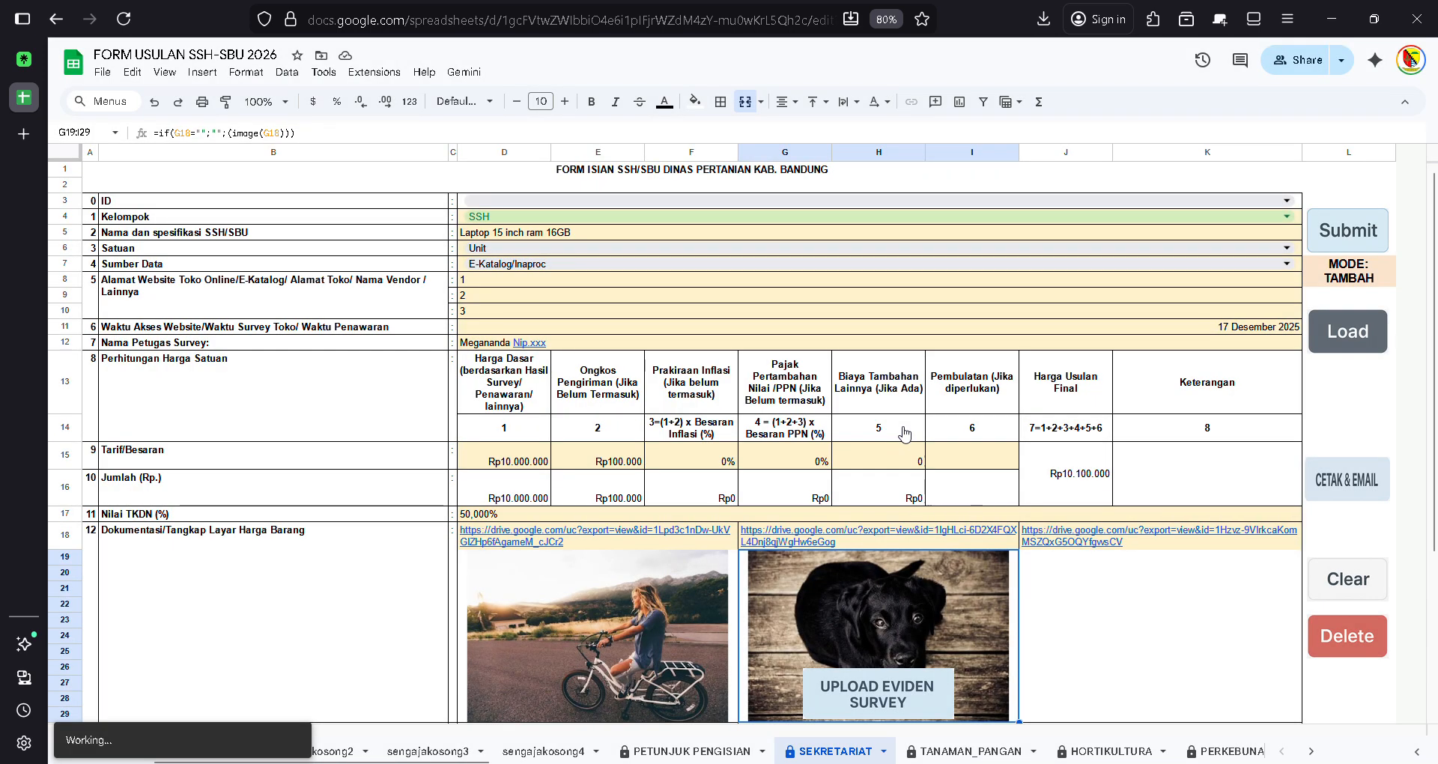
# - Review the three uploaded Harga Barang images, the Ongkos Pengiriman value and the Referensi Ongkos Kirim/Biaya Tambahan Lainnya documentation area
pyautogui.scroll(-3, 906, 434)
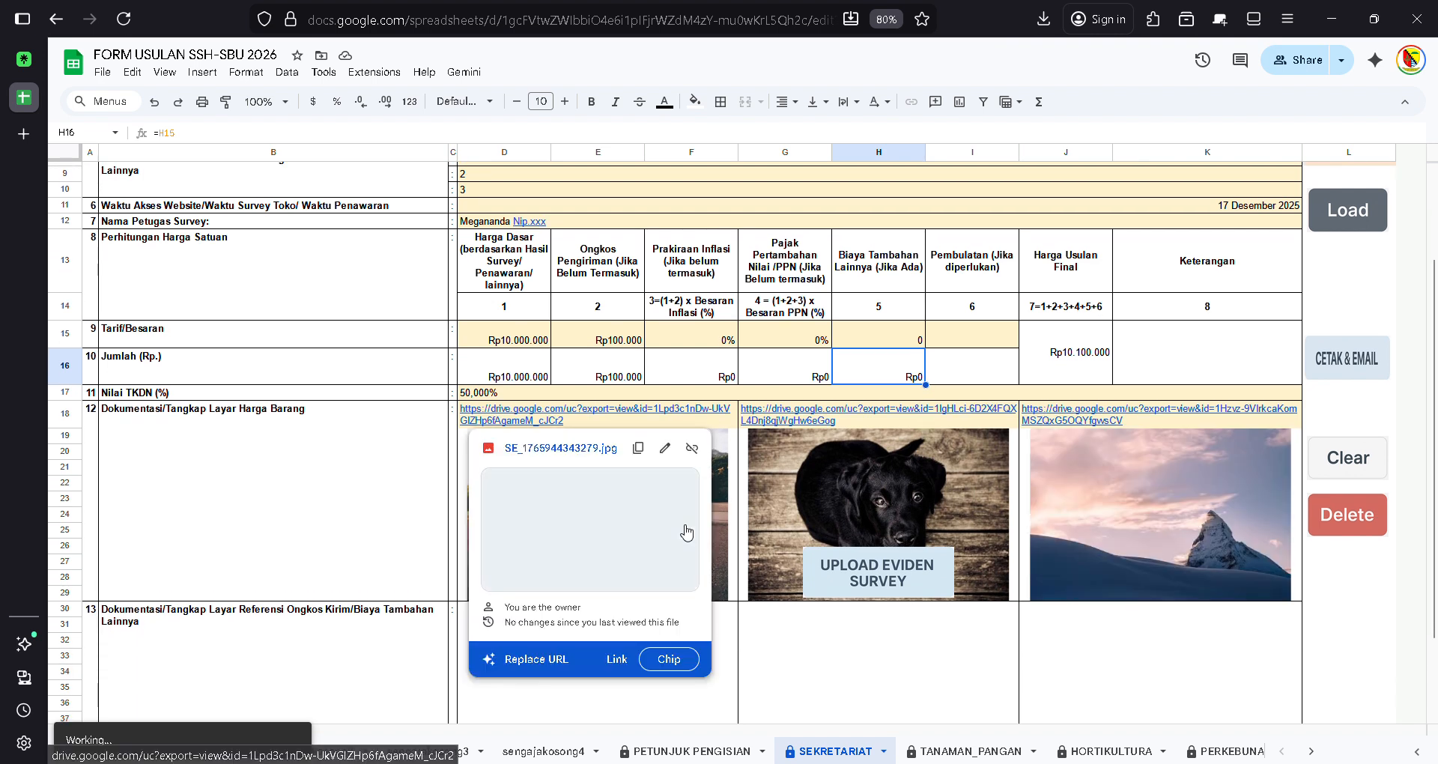
pyautogui.click(862, 478)
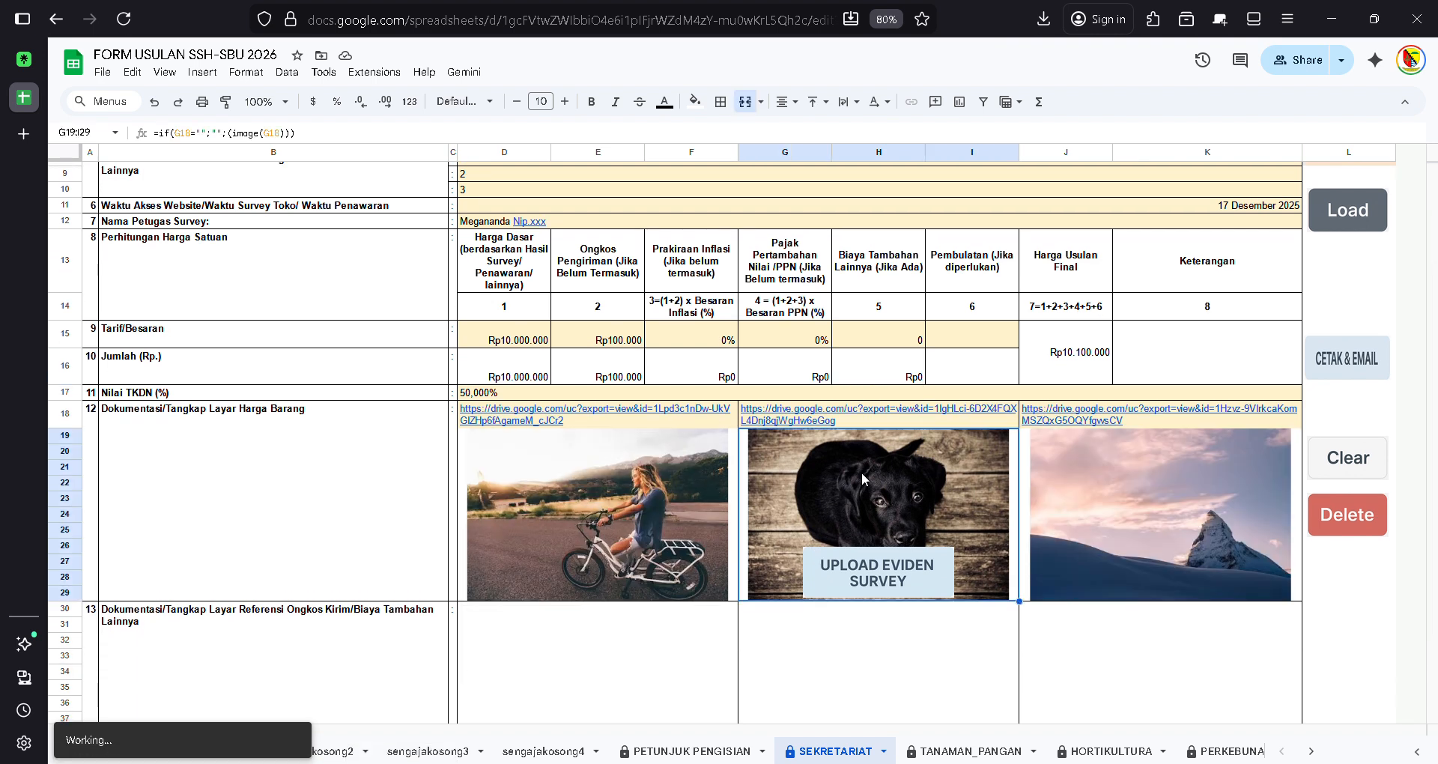
pyautogui.scroll(-2, 862, 478)
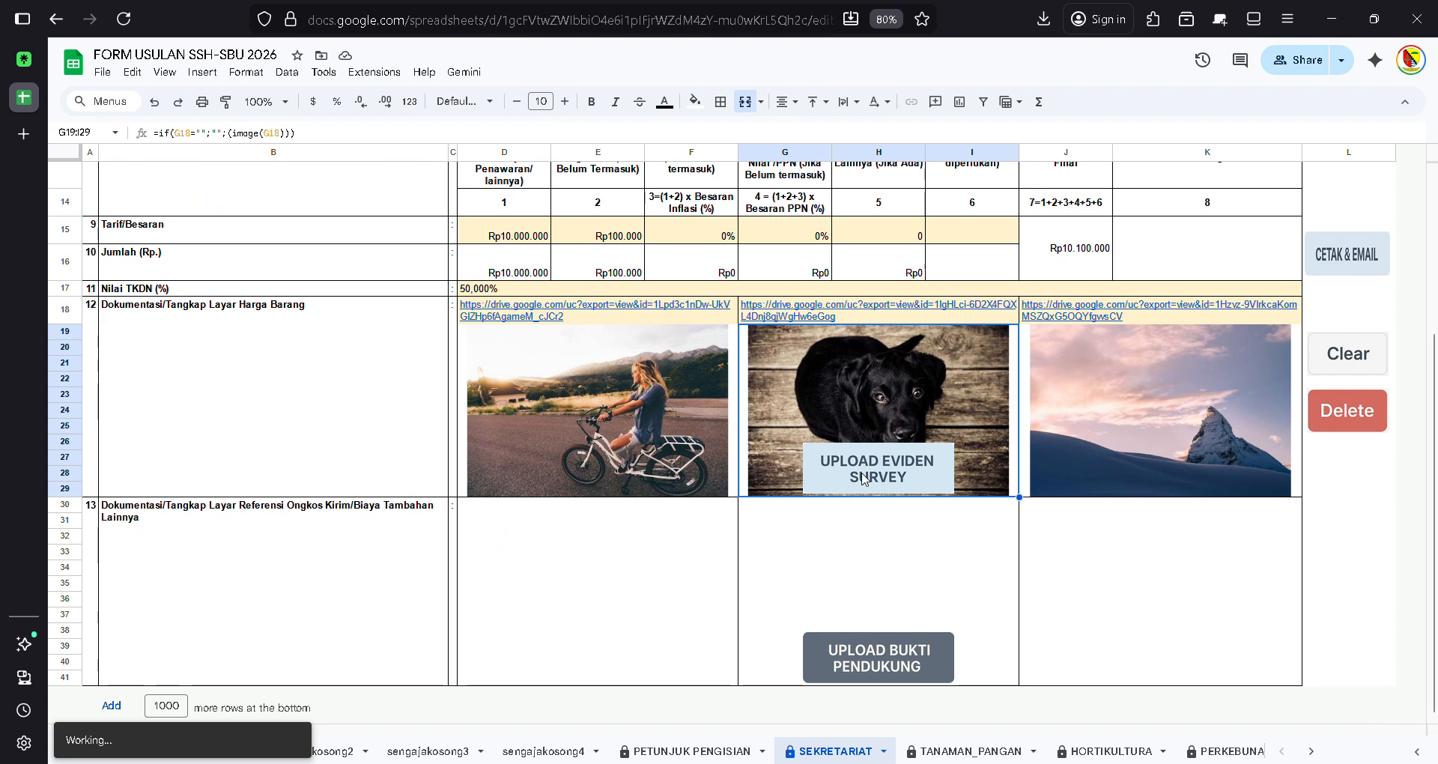
pyautogui.click(815, 613)
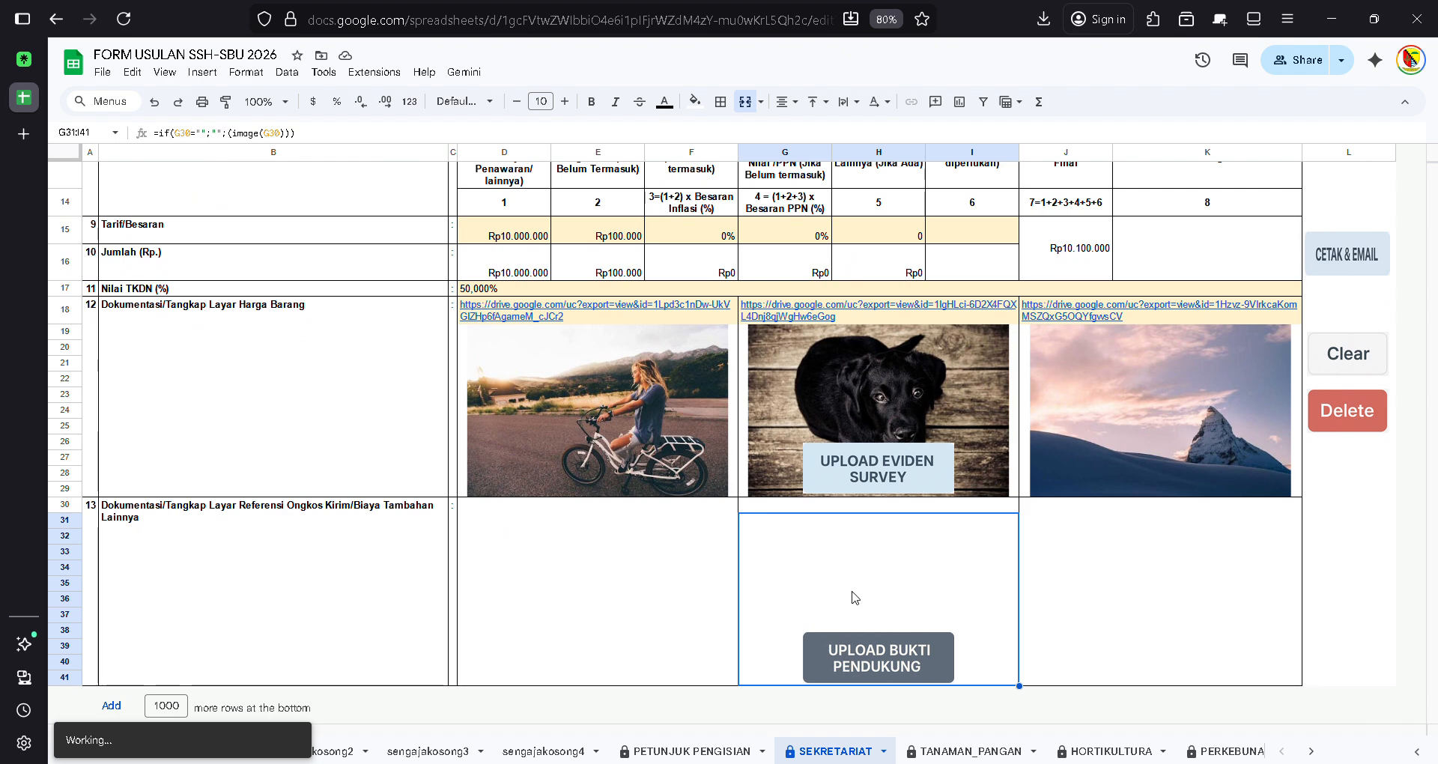
pyautogui.click(664, 597)
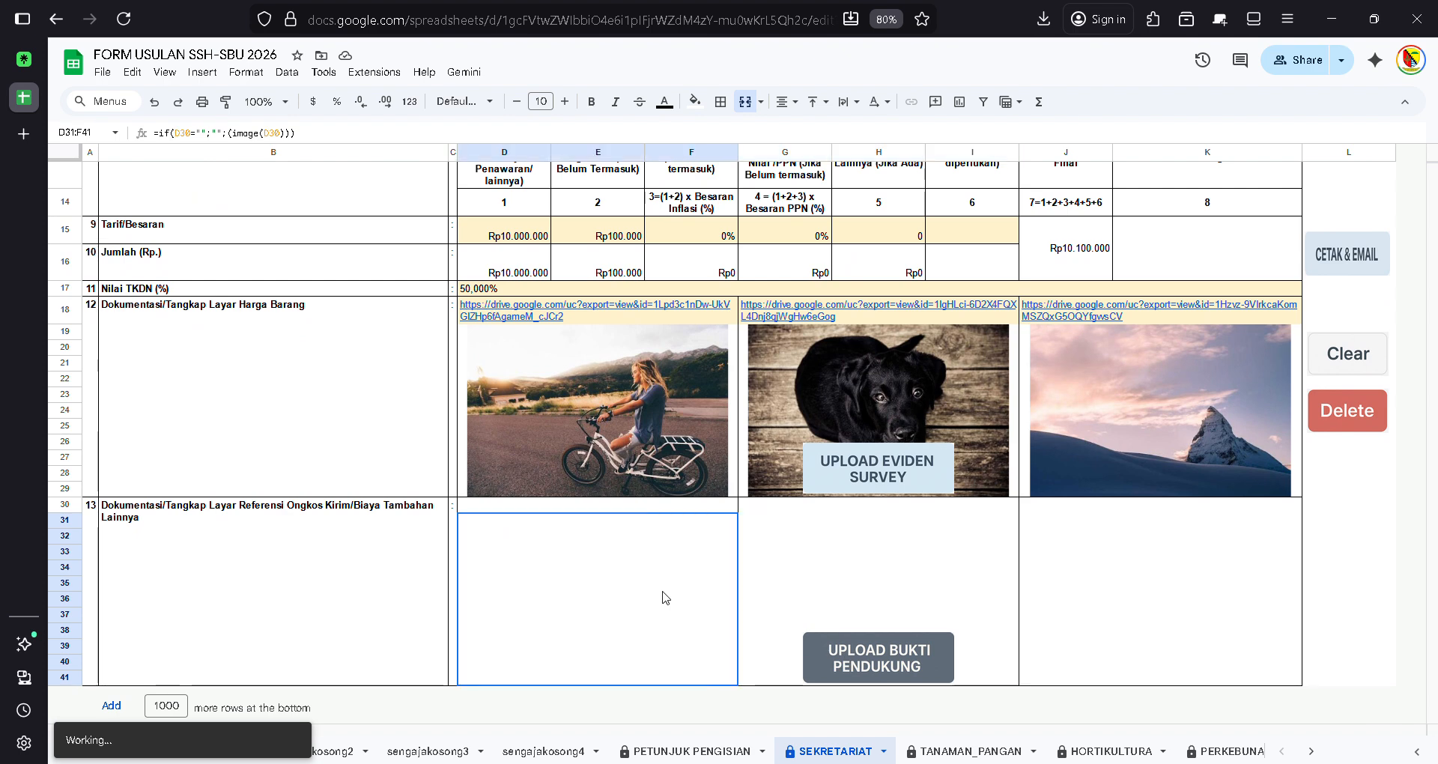
pyautogui.scroll(2, 663, 597)
pyautogui.click(634, 347)
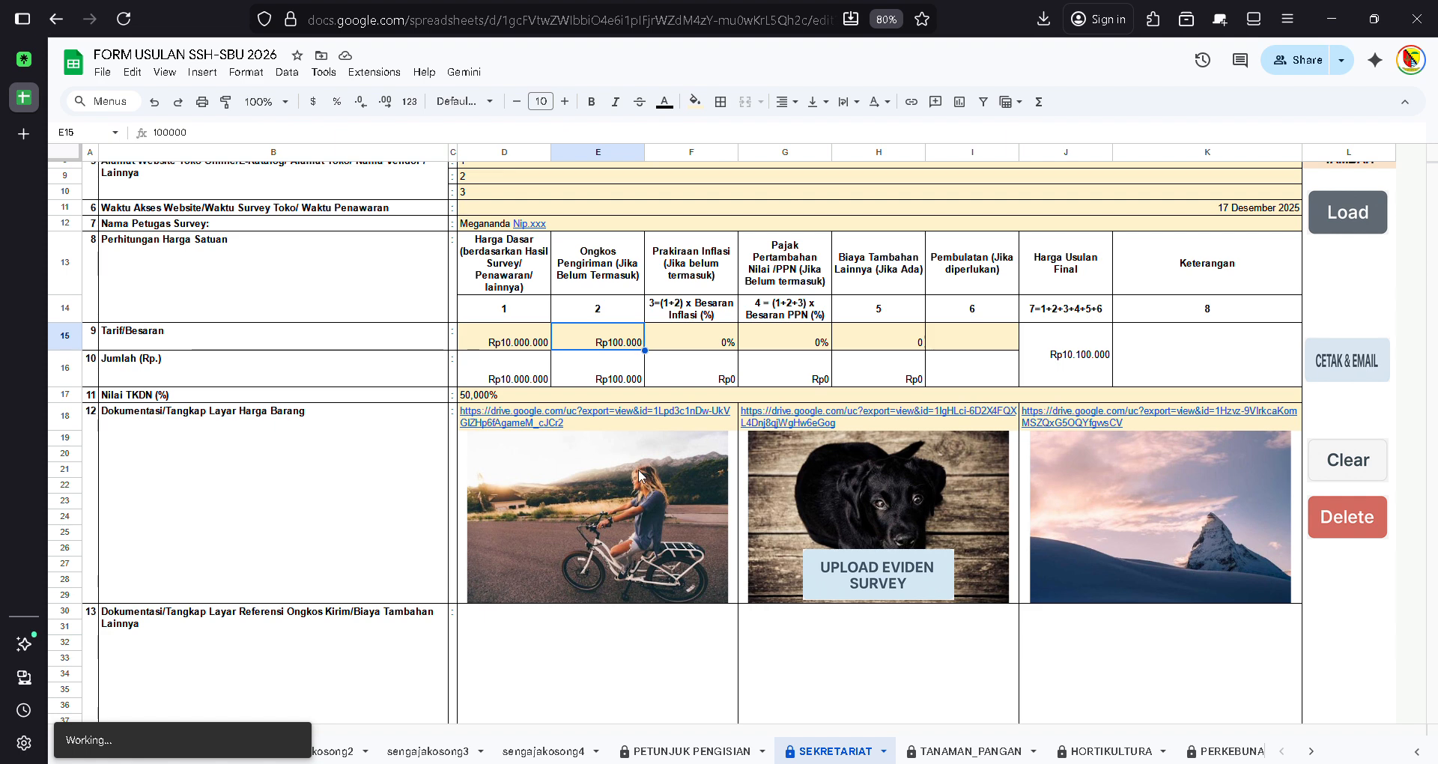
pyautogui.click(608, 502)
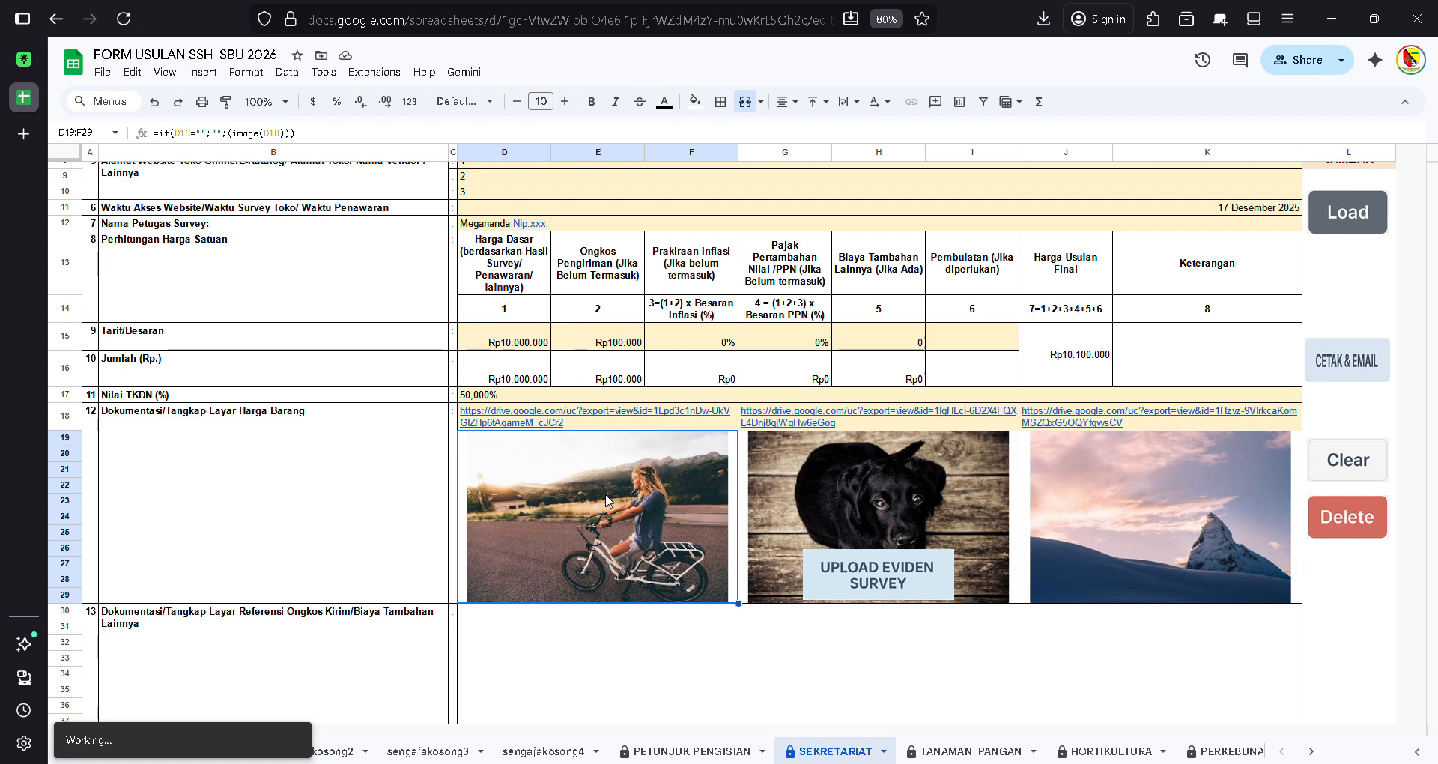
pyautogui.click(884, 284)
pyautogui.scroll(-2, 825, 530)
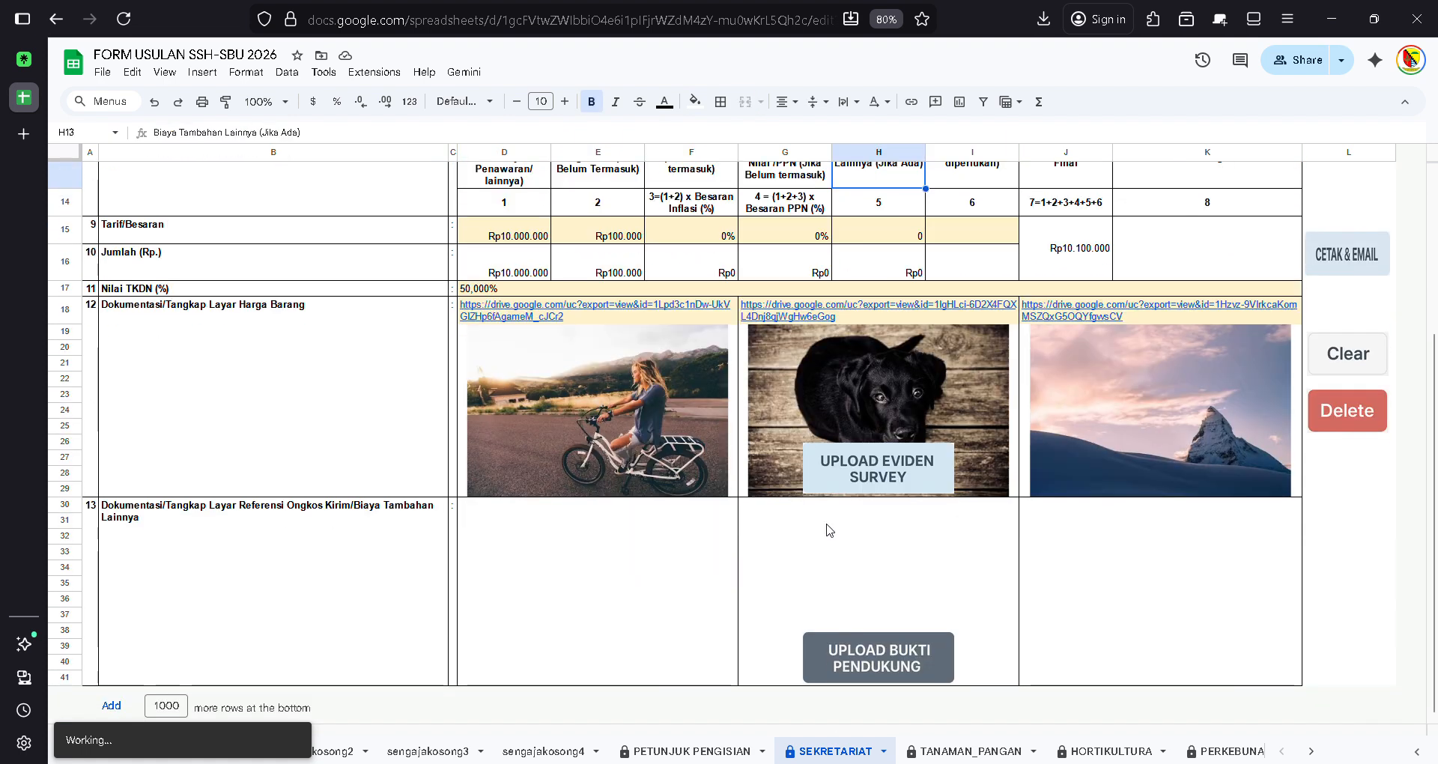
pyautogui.click(868, 608)
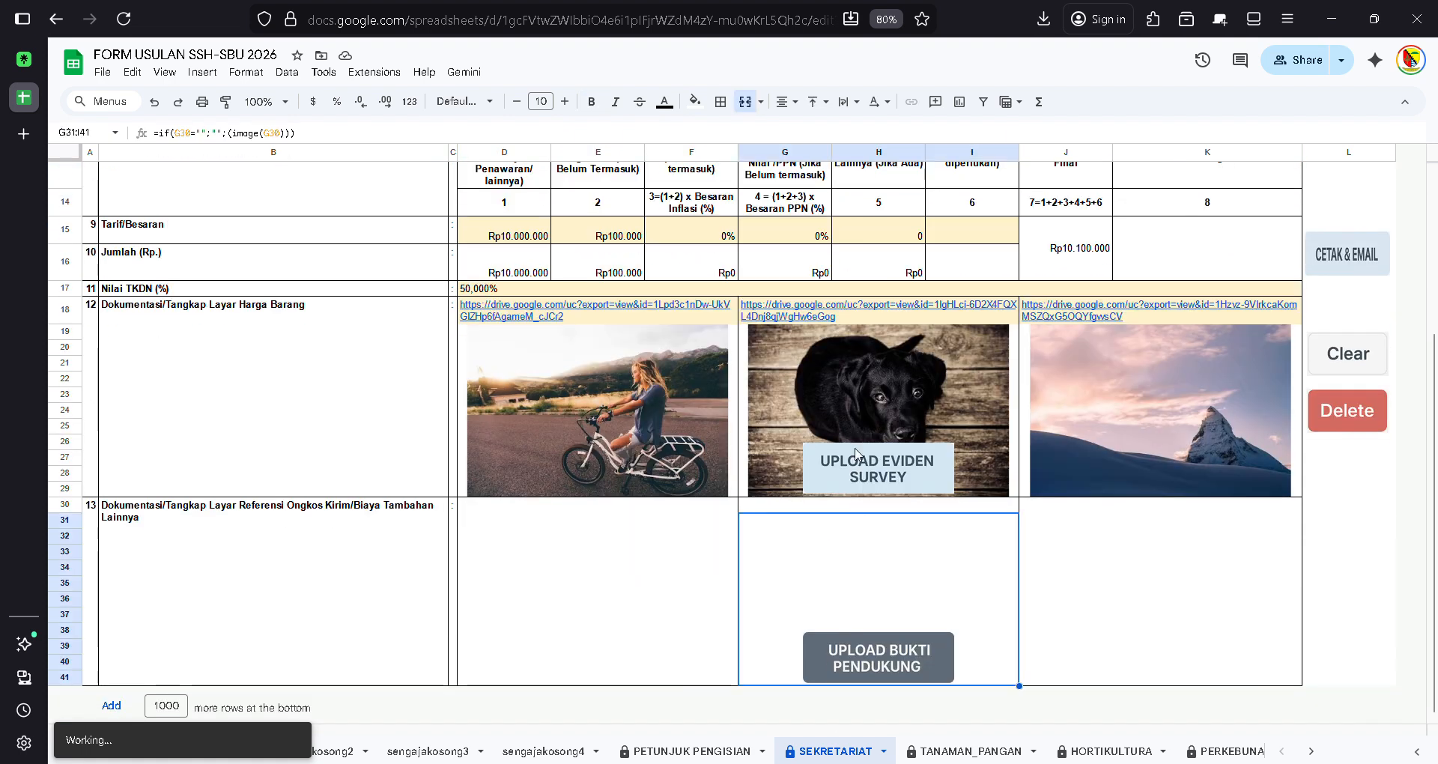
pyautogui.click(860, 369)
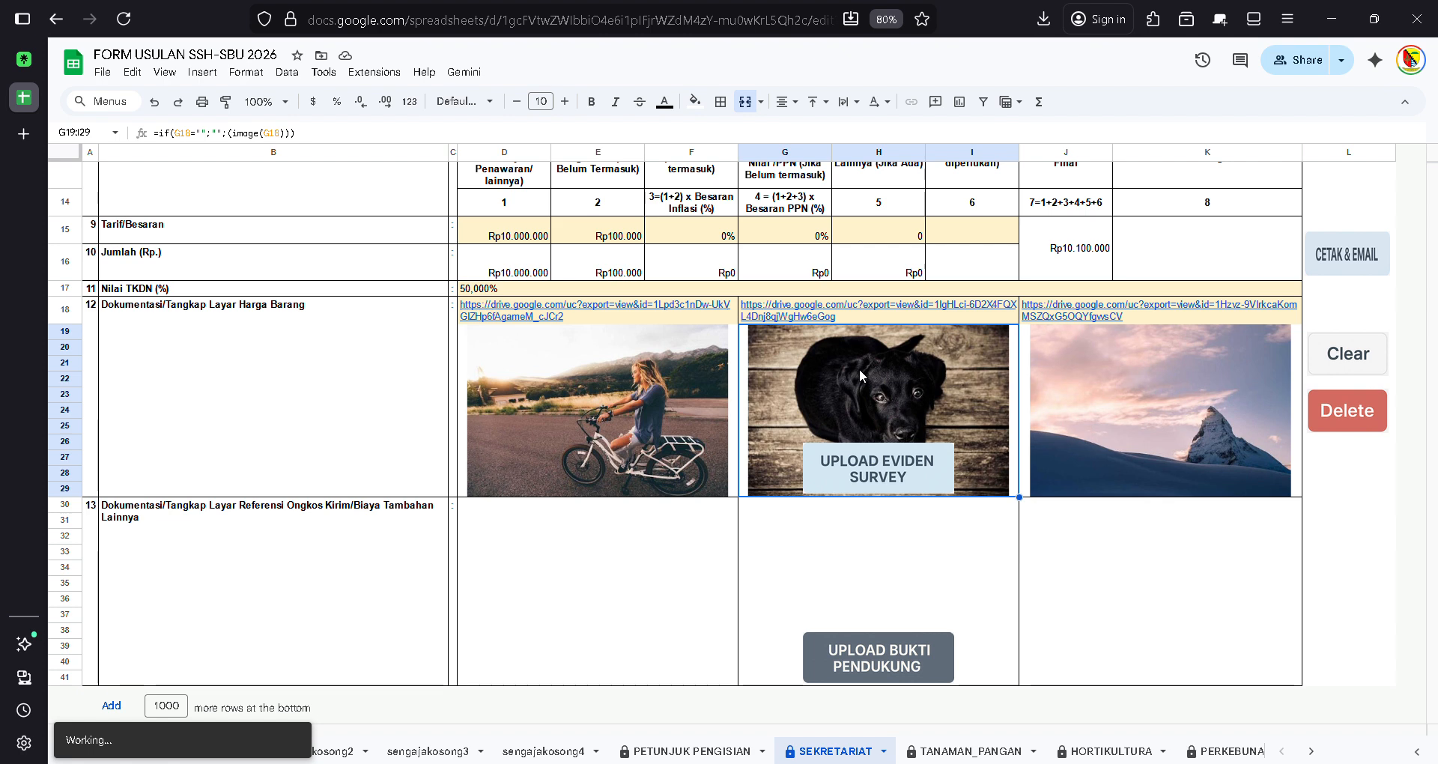
pyautogui.click(907, 565)
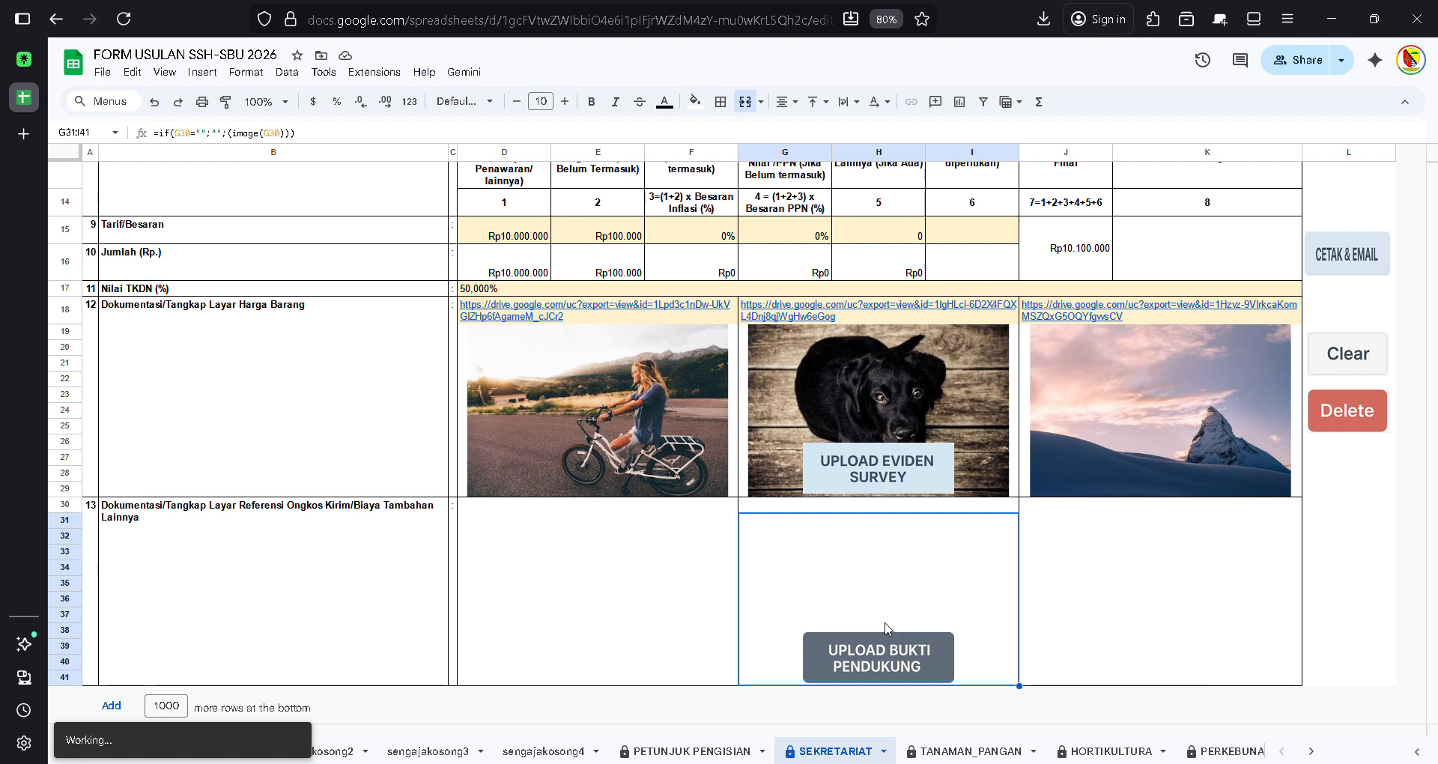
# - Upload 4.jpg as Eviden Pendukung 1 for the shipping and additional cost reference, and dismiss the upload messages
pyautogui.click(907, 645)
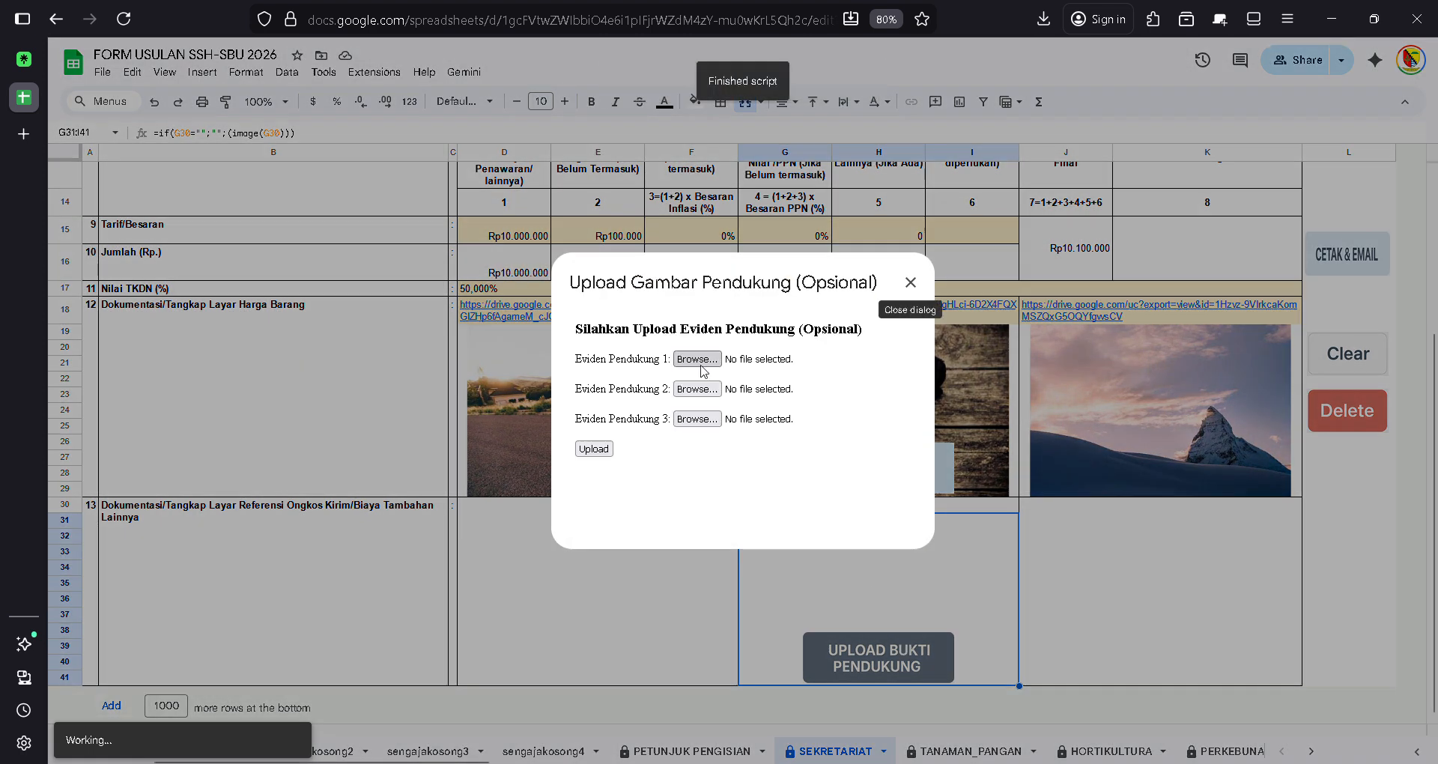
pyautogui.click(688, 360)
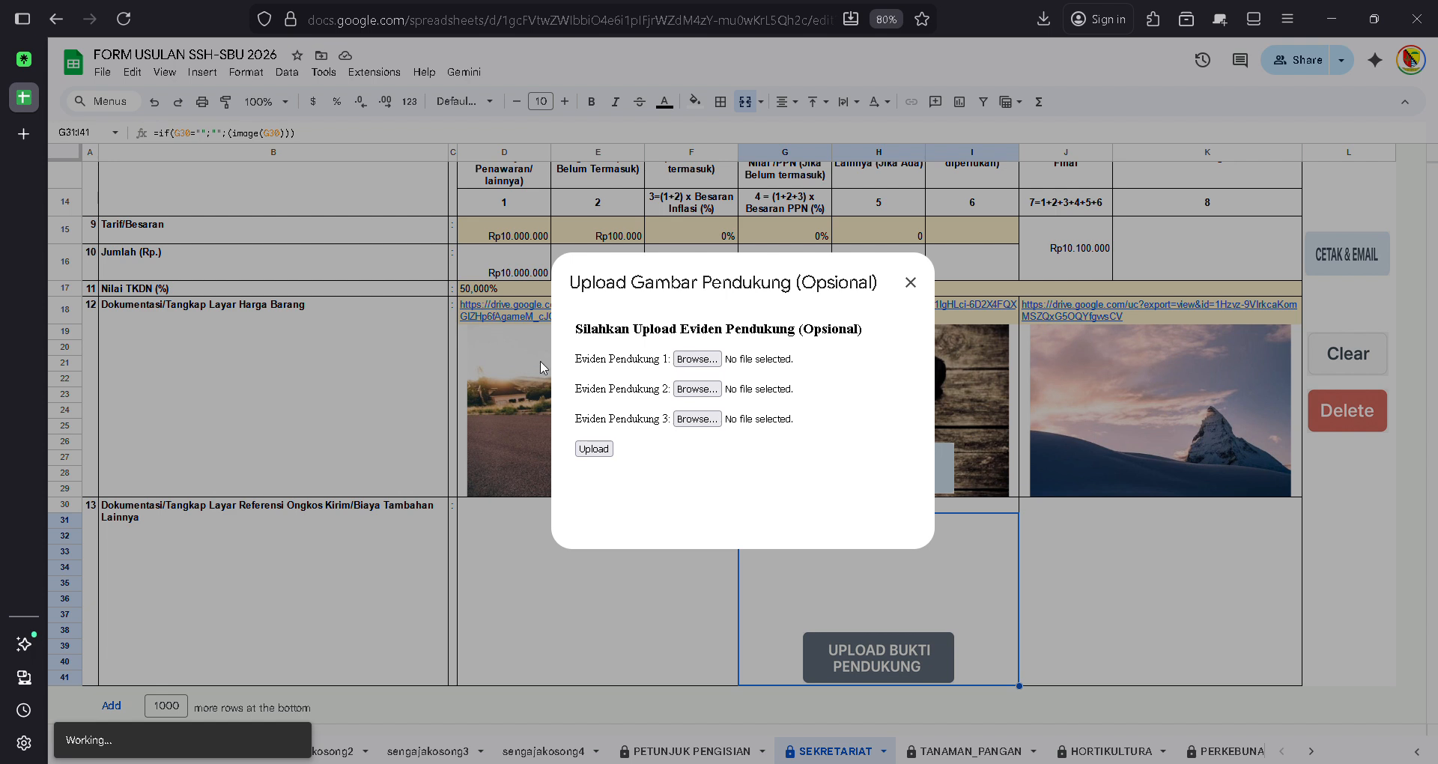
pyautogui.doubleClick(240, 284)
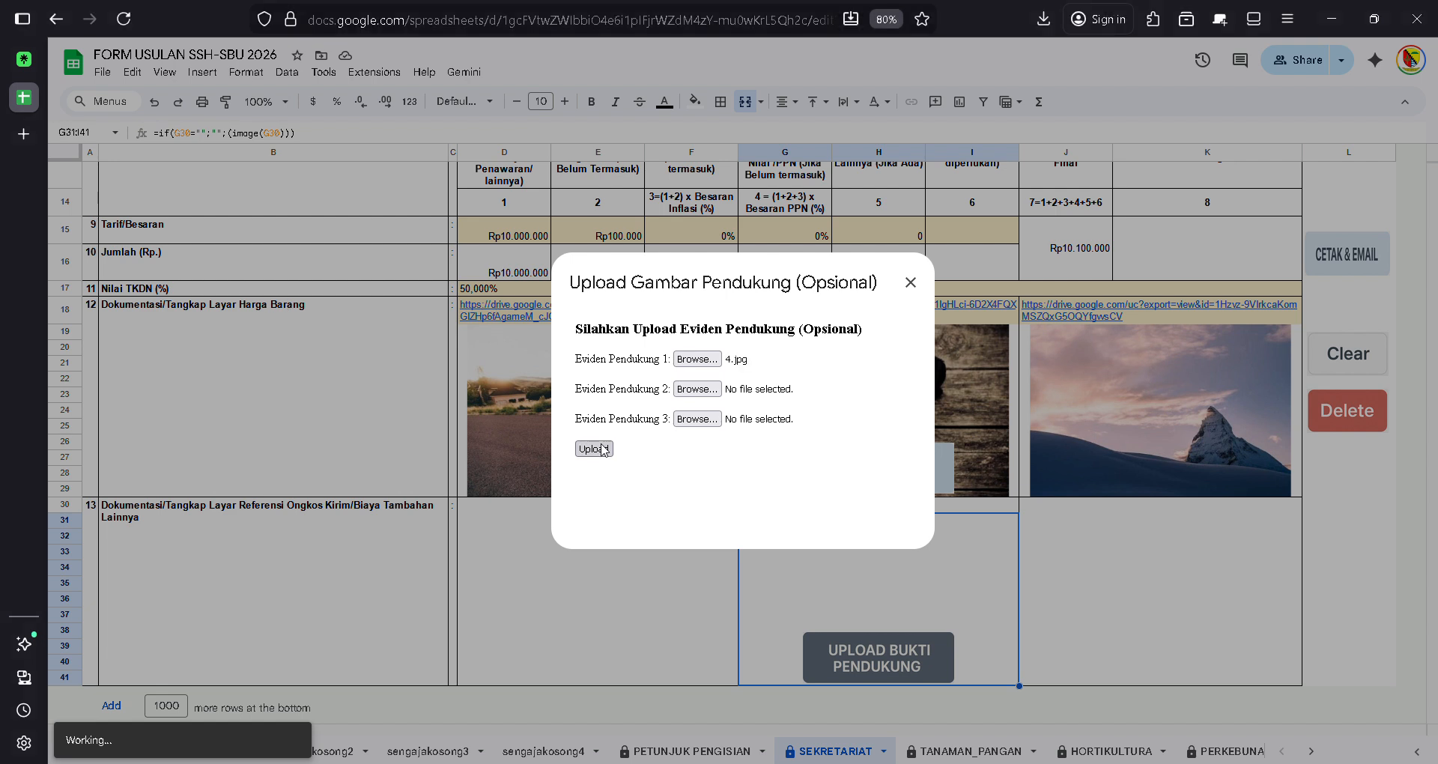
pyautogui.click(584, 449)
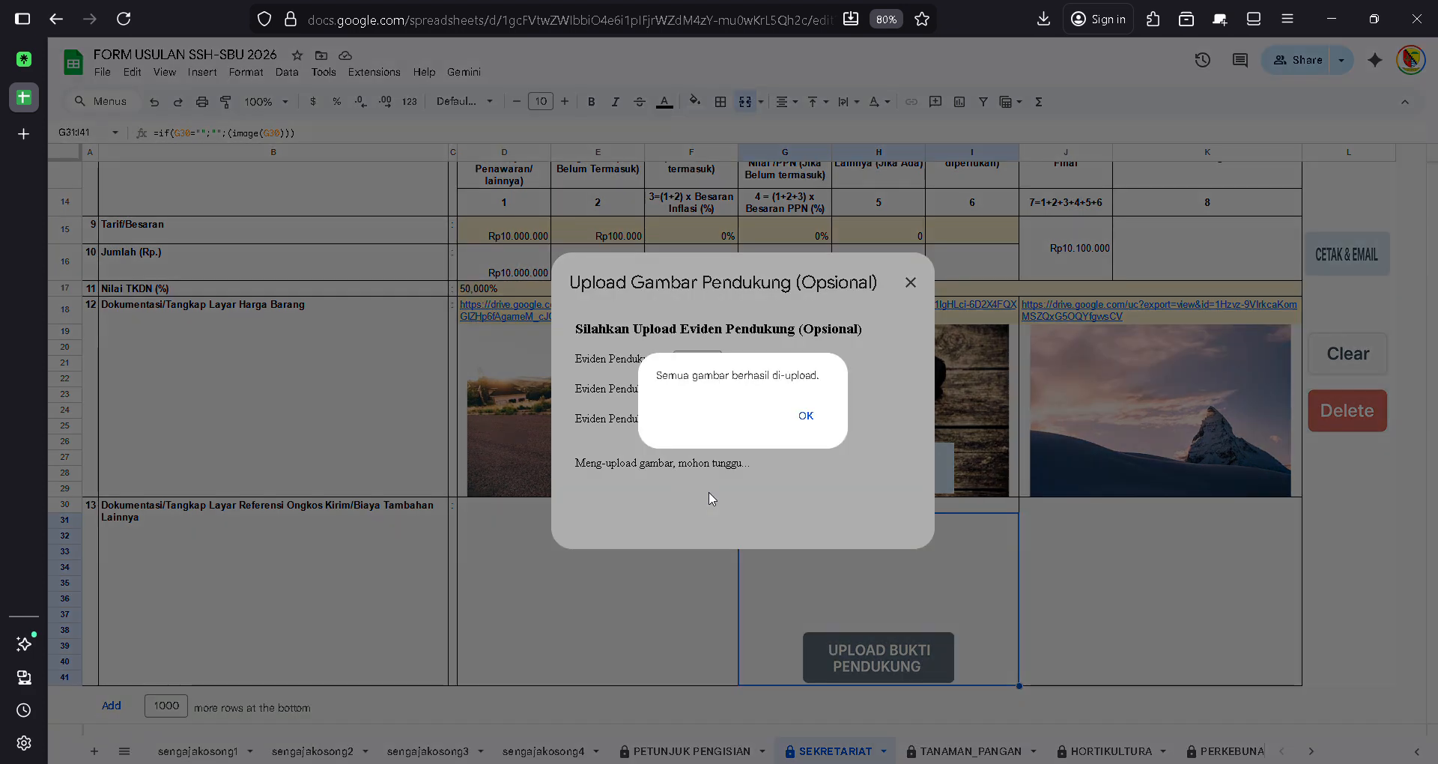
pyautogui.click(803, 415)
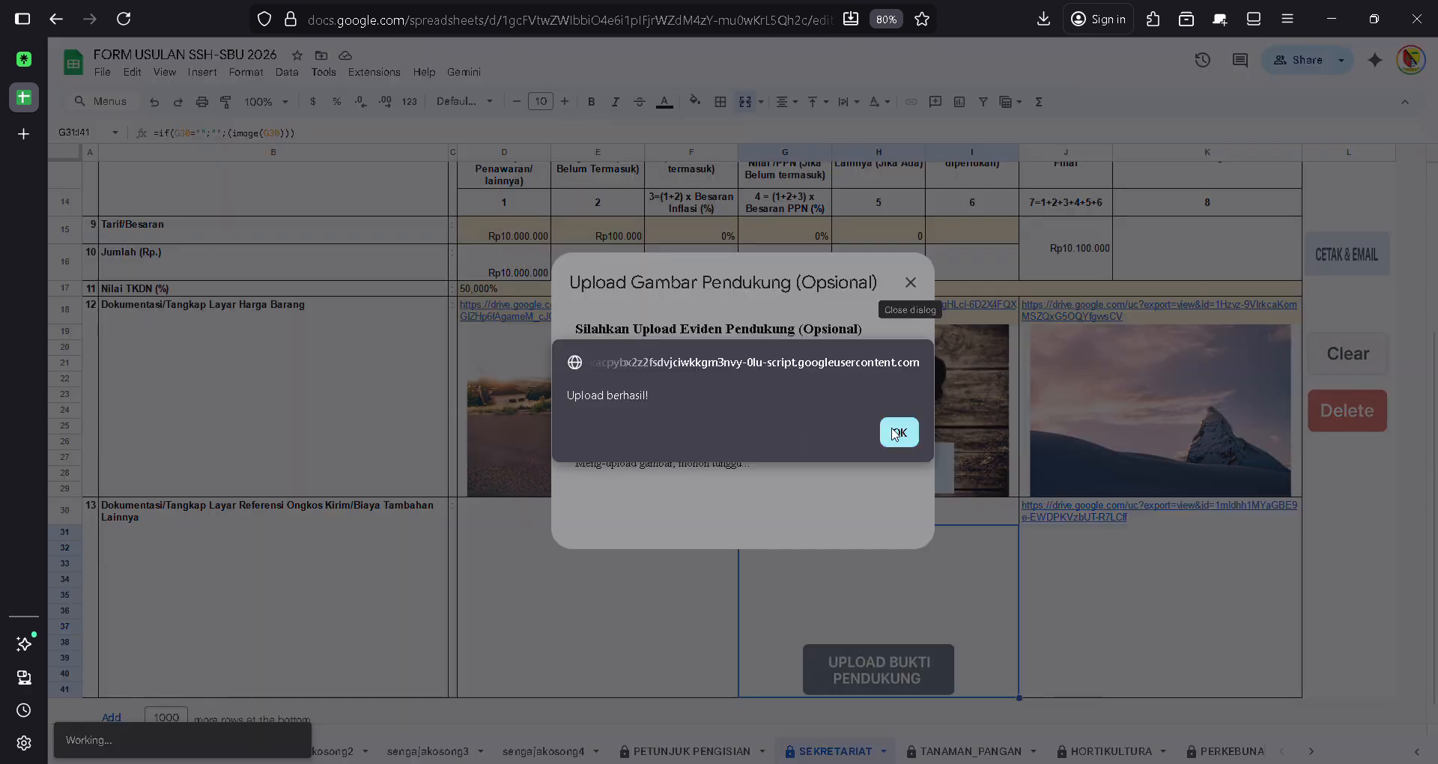
pyautogui.click(896, 433)
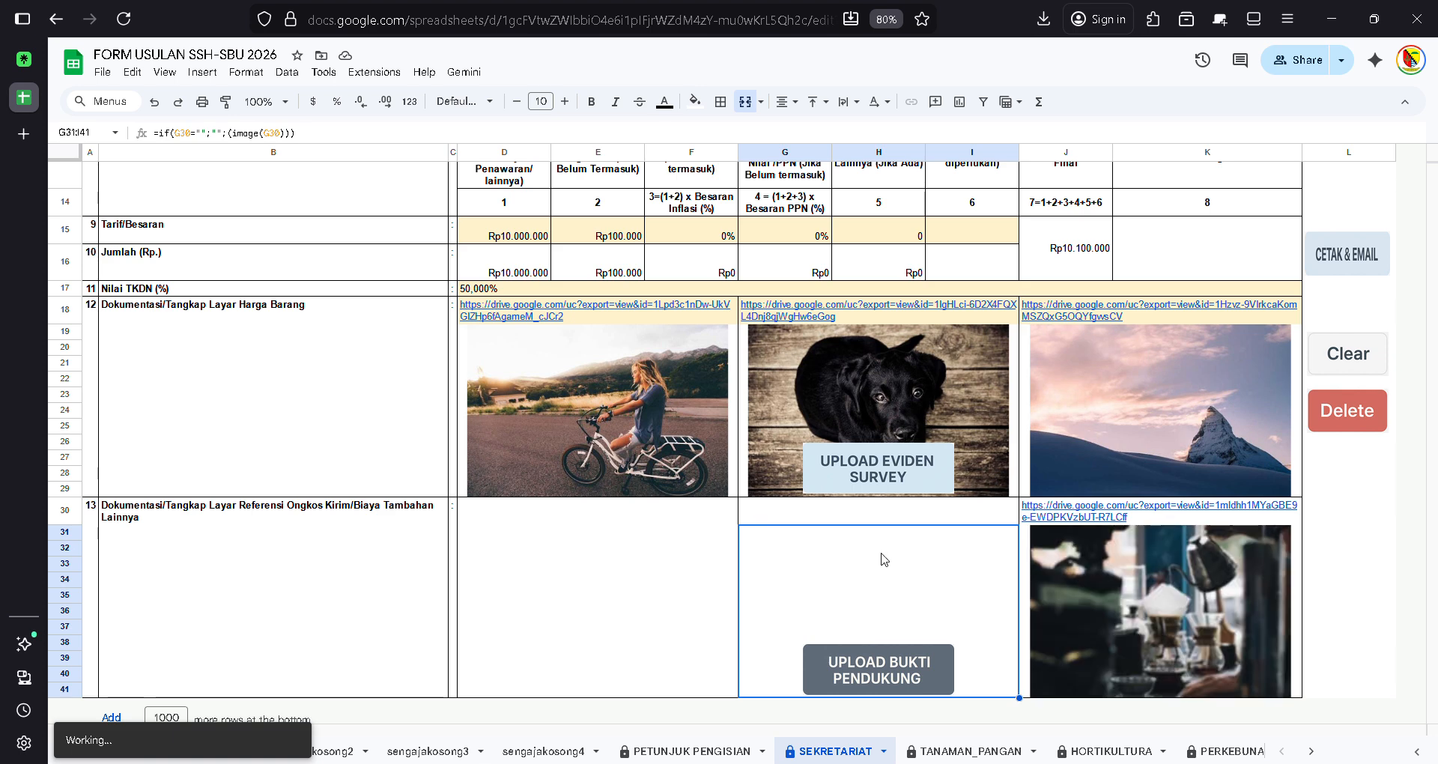
pyautogui.scroll(3, 881, 555)
pyautogui.scroll(2, 881, 551)
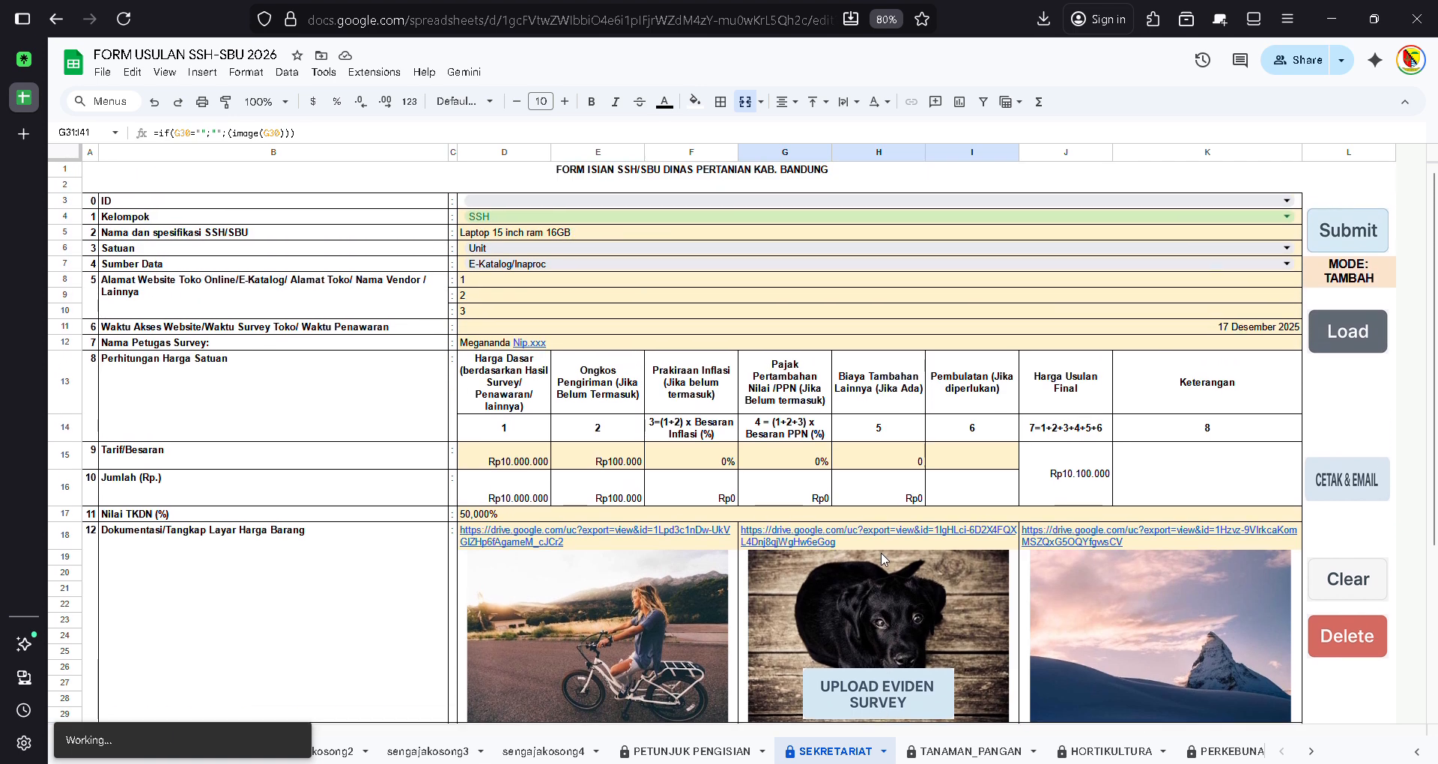
# - Try to submit the new laptop proposal and dismiss the message
pyautogui.scroll(-3, 881, 551)
pyautogui.scroll(2, 881, 551)
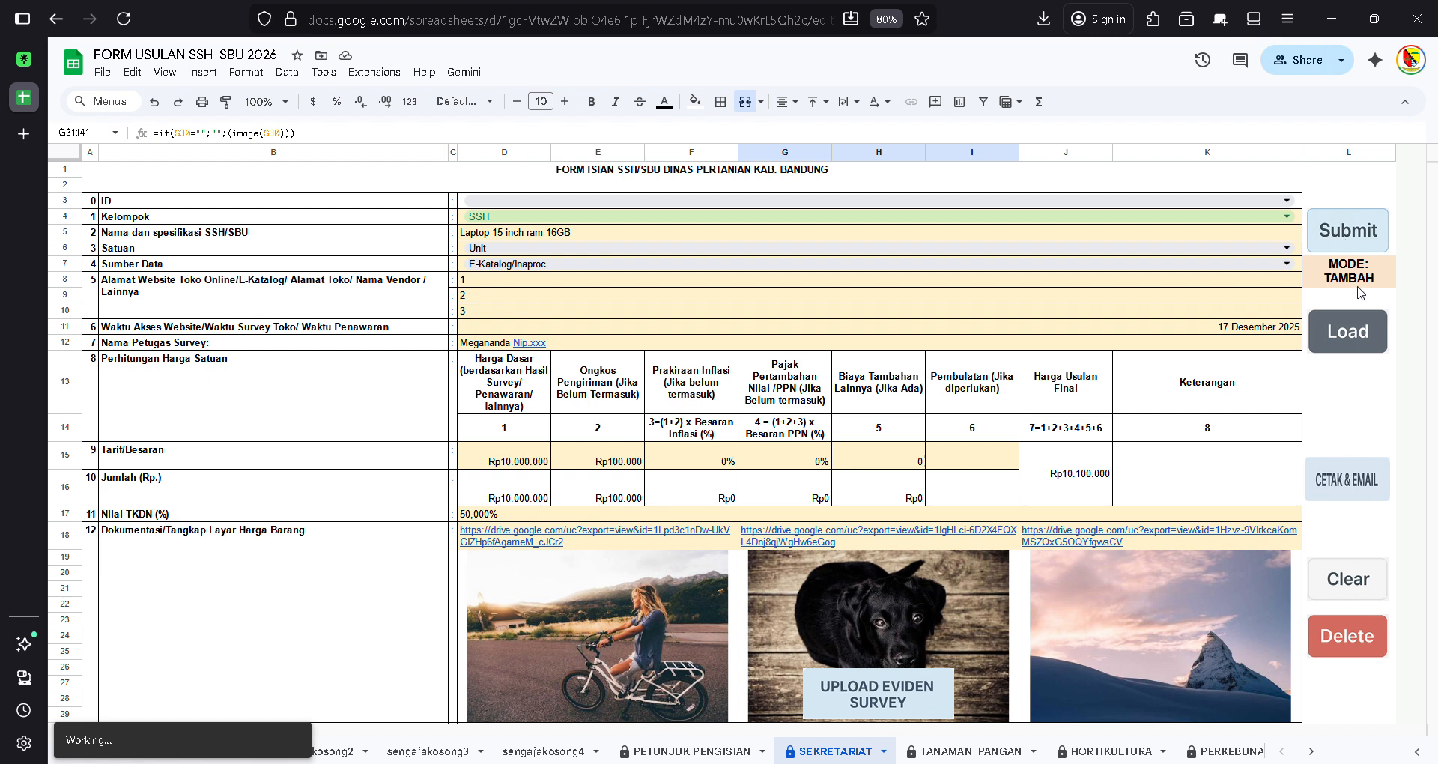
pyautogui.click(1354, 230)
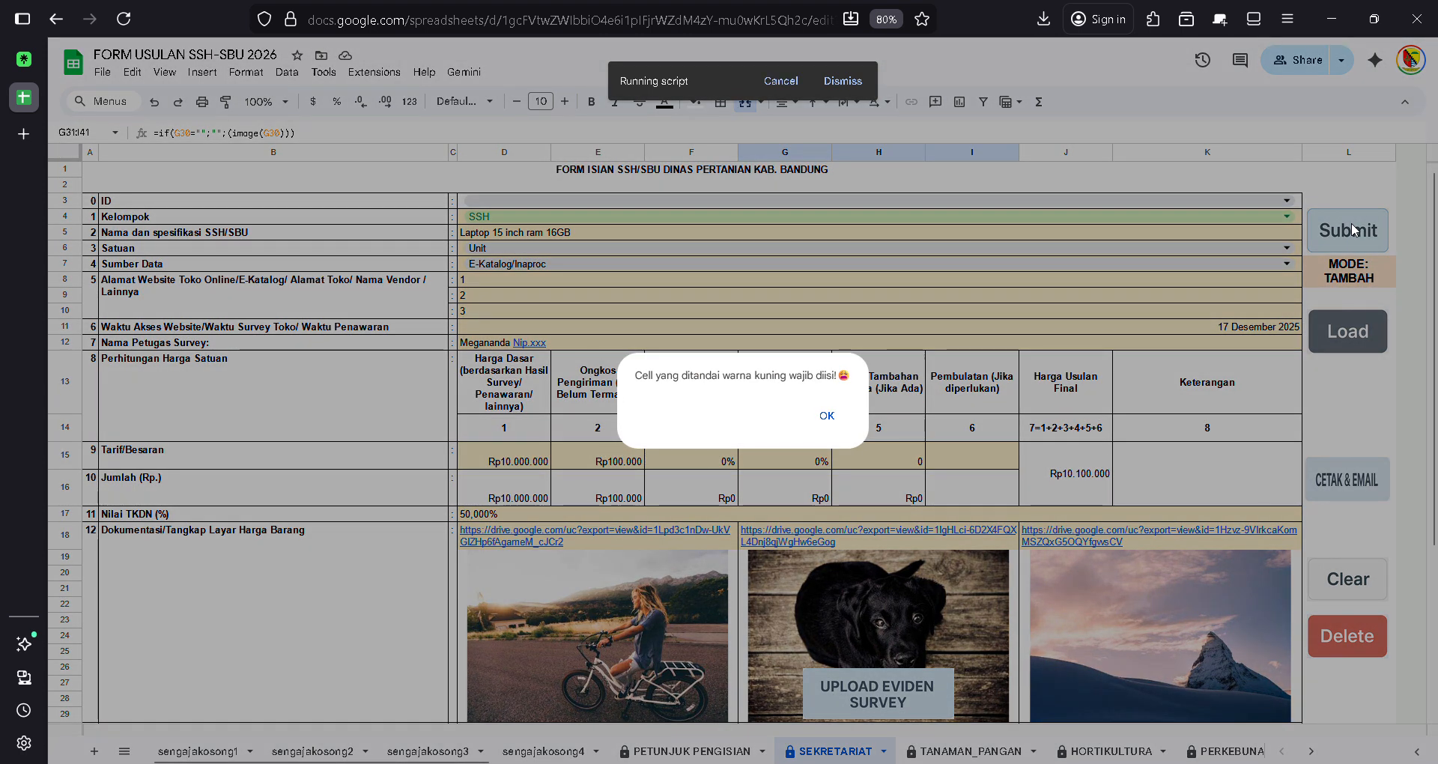
pyautogui.moveTo(634, 375); pyautogui.dragTo(833, 392)
pyautogui.click(833, 392)
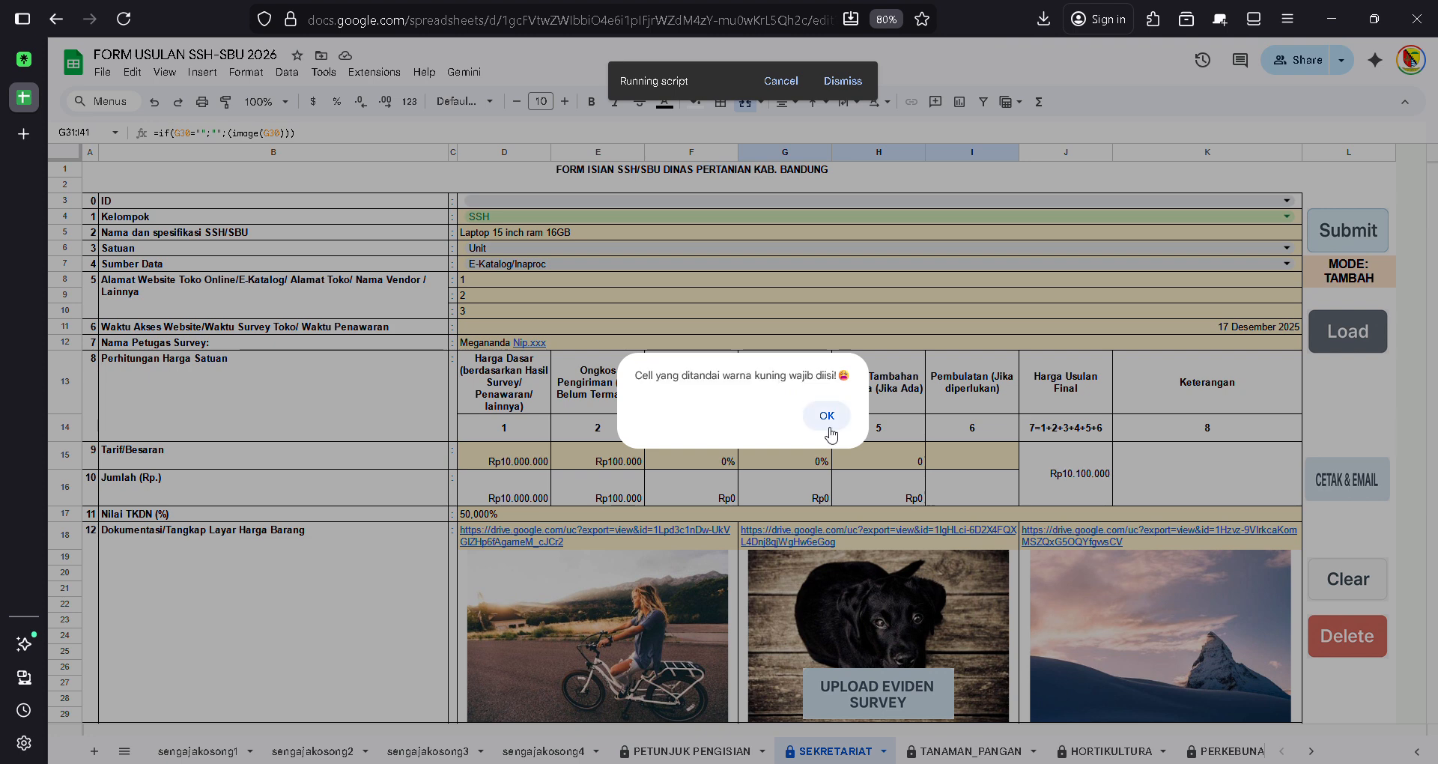
pyautogui.click(826, 416)
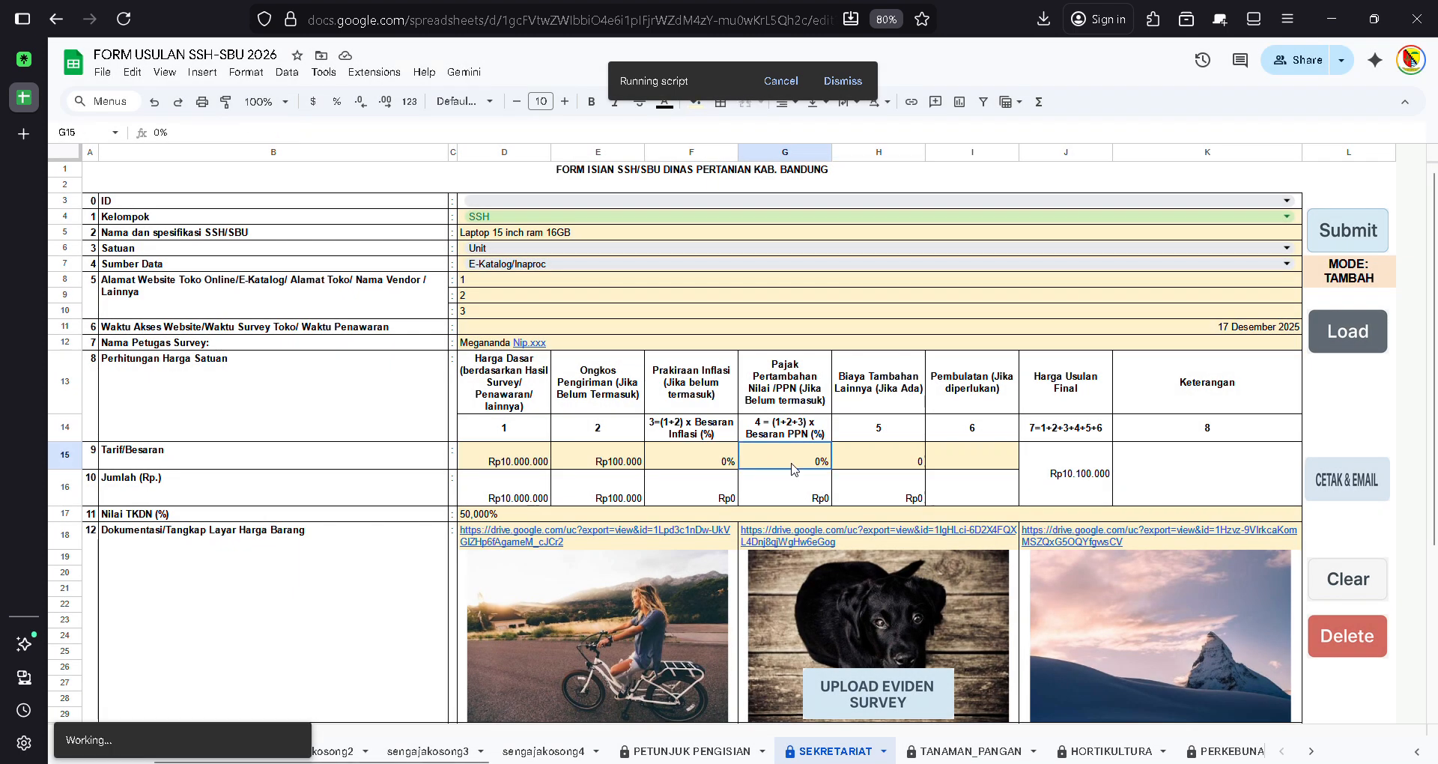
# - Set the Pembulatan rate to 0, then submit the laptop proposal and dismiss the message
pyautogui.click(973, 459)
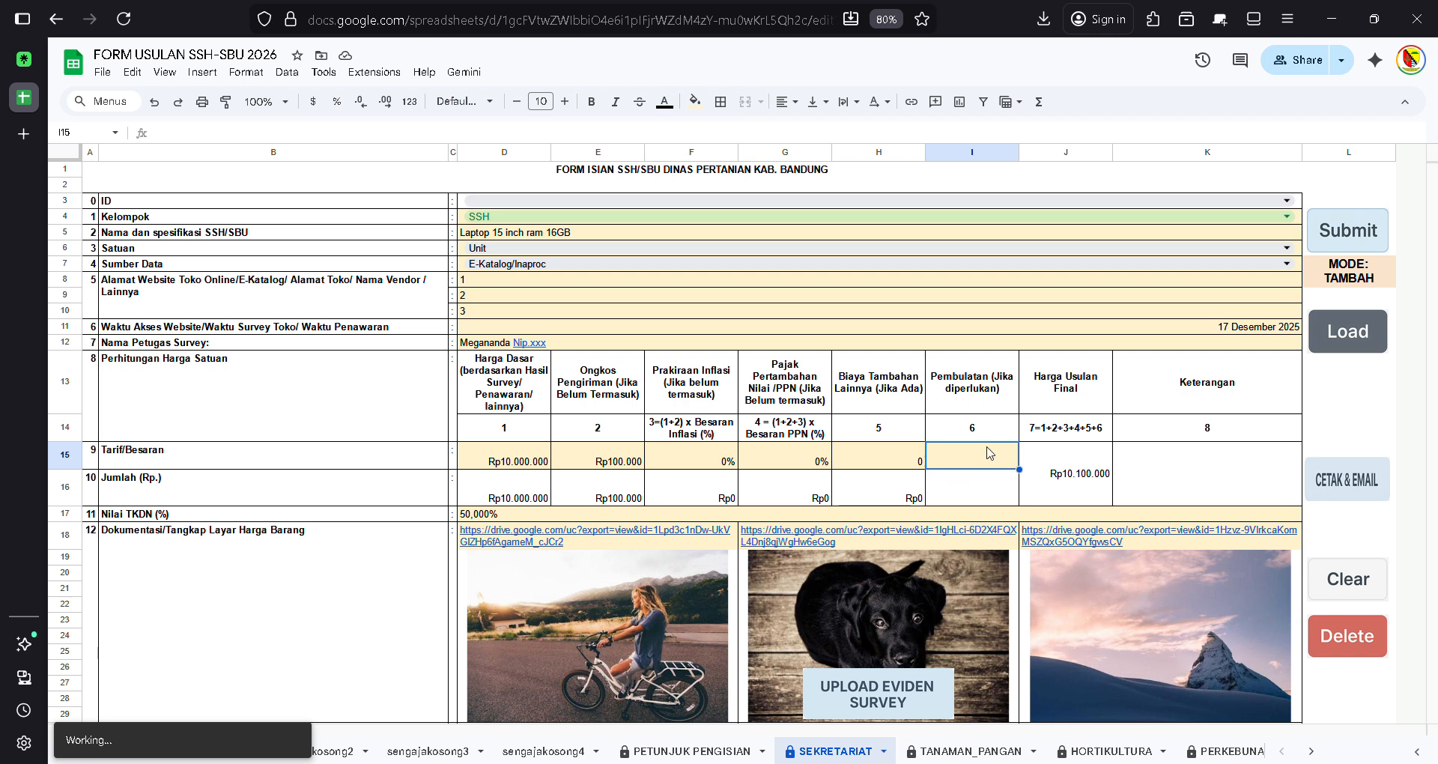
pyautogui.write('0')
pyautogui.press('Return')
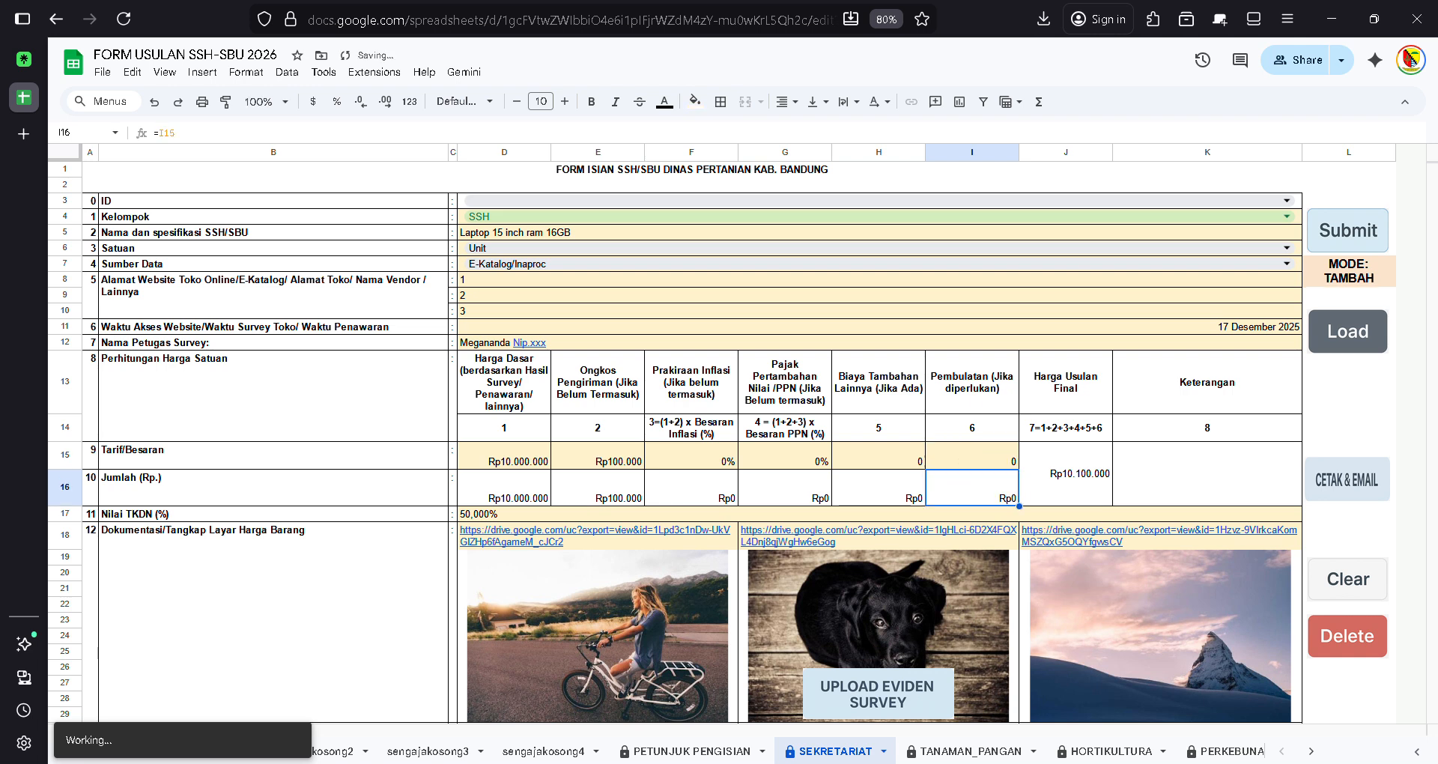
pyautogui.click(1371, 229)
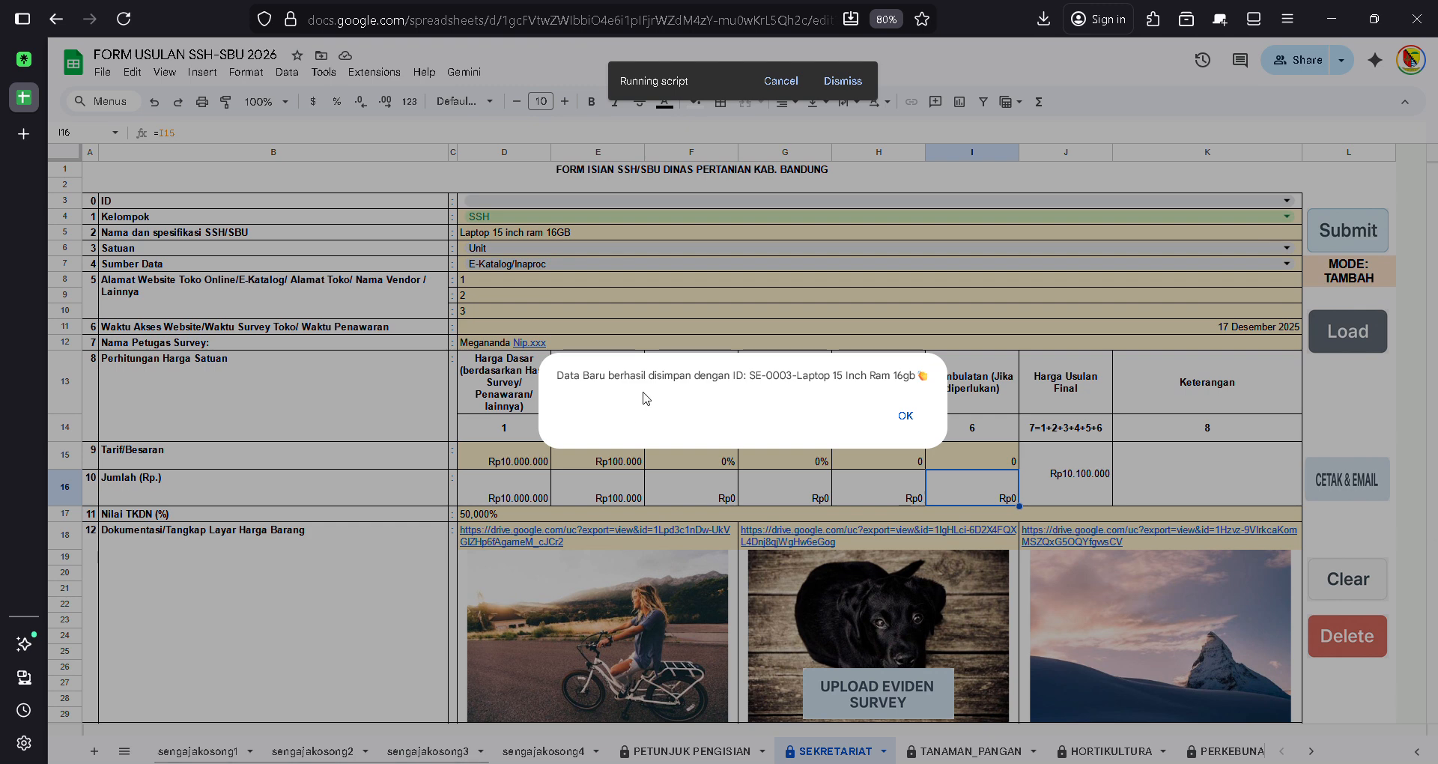
pyautogui.moveTo(754, 399); pyautogui.dragTo(917, 399)
pyautogui.click(907, 415)
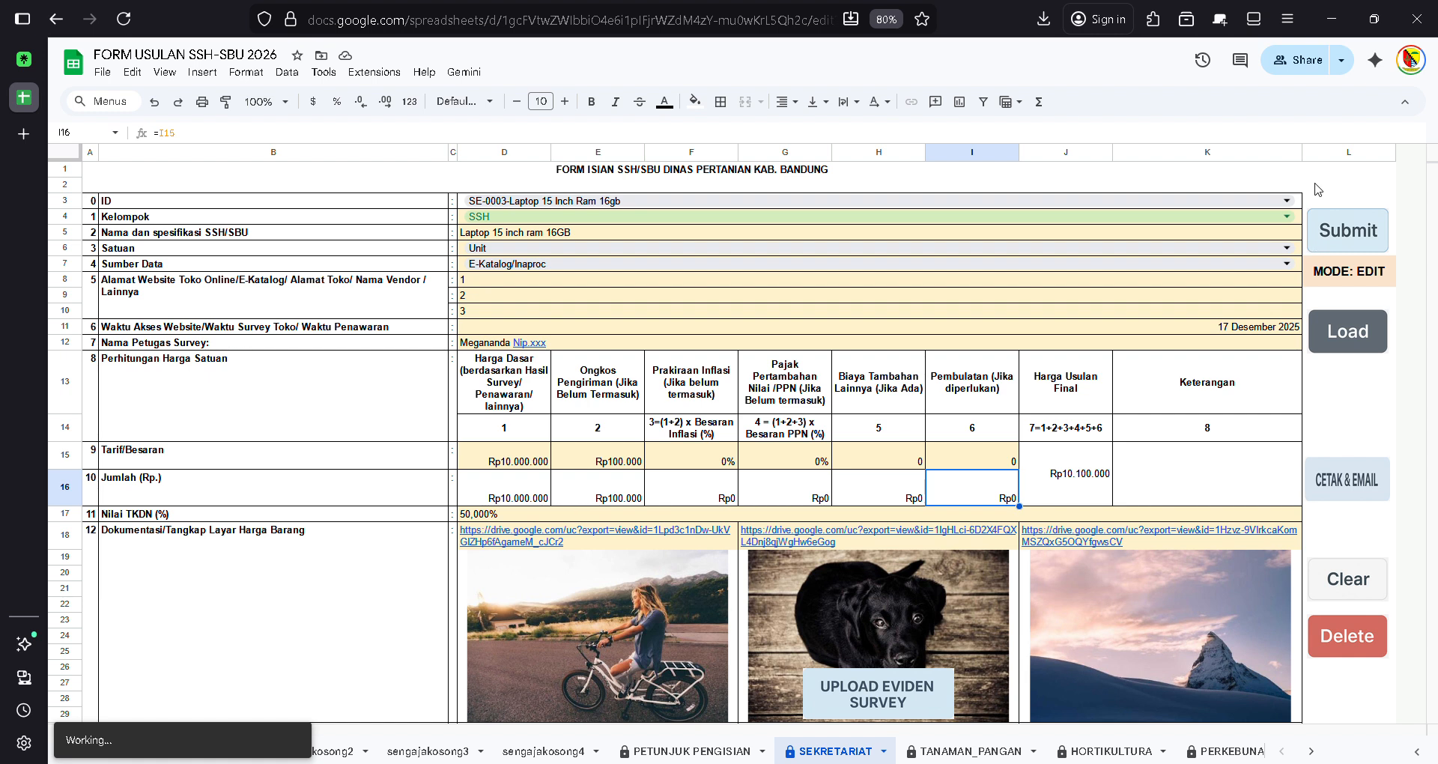
# - Clear the form for a new entry, confirming the prompt and dismissing the message
pyautogui.click(1349, 584)
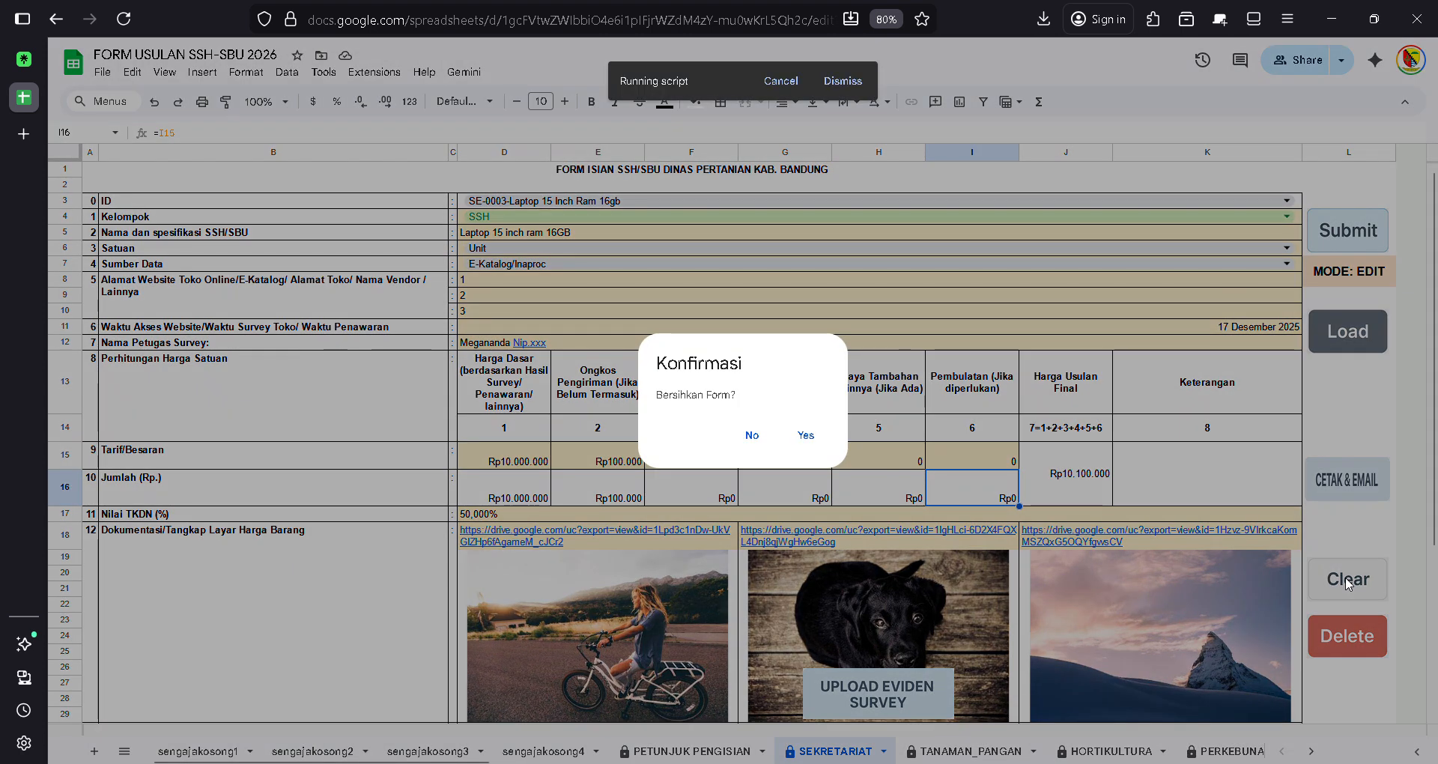
pyautogui.click(809, 437)
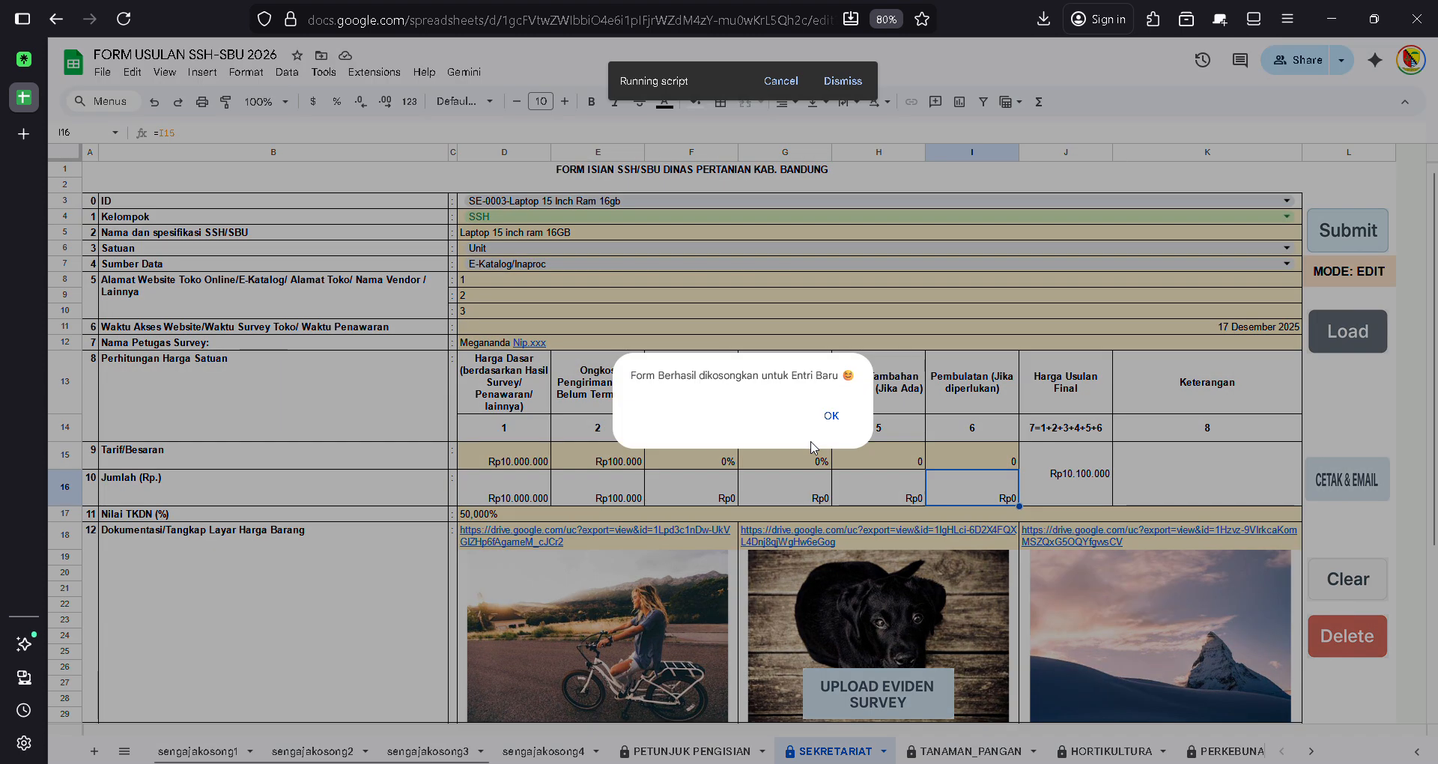
pyautogui.click(829, 417)
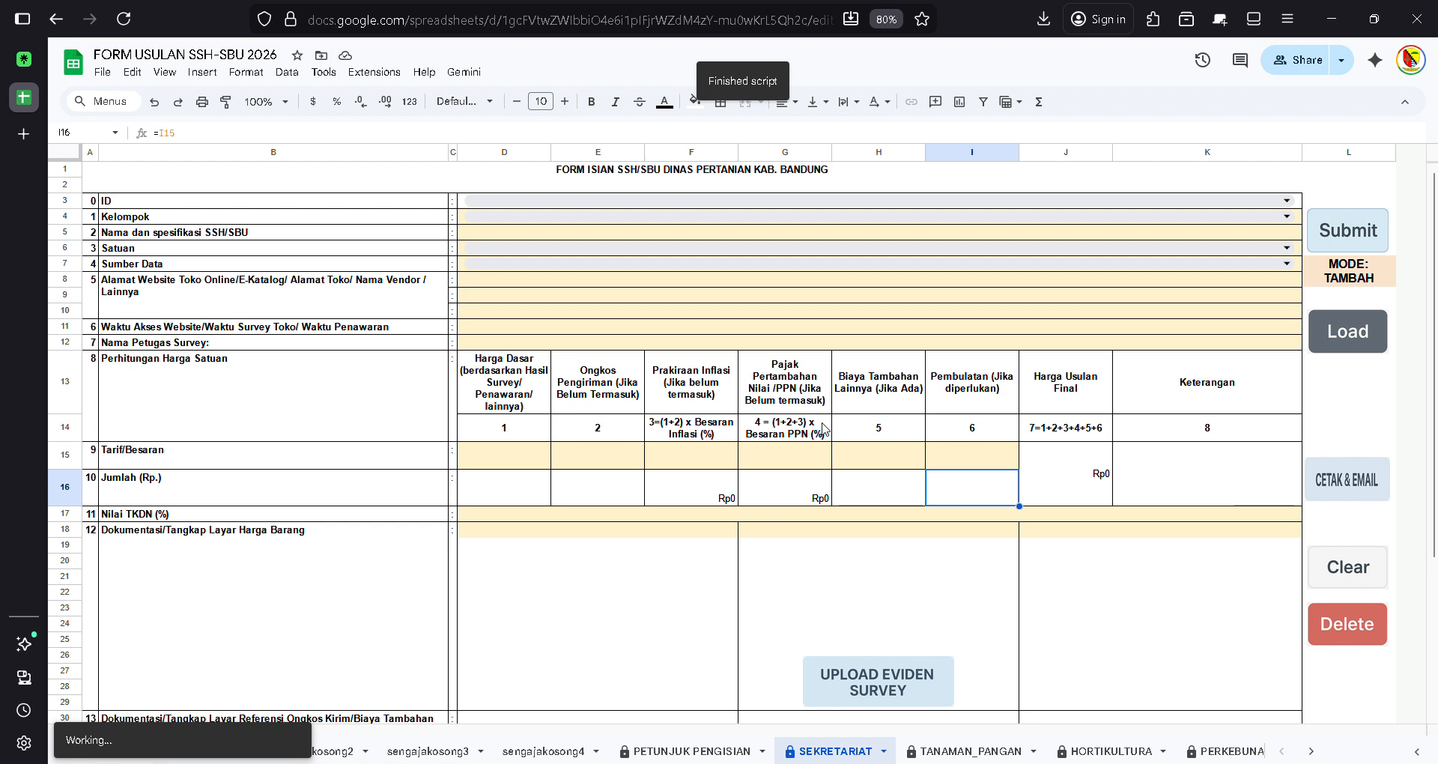
# - Choose the ID SE-0003-Laptop 15 Inch Ram 16gb and load its saved data into the form
pyautogui.click(1184, 330)
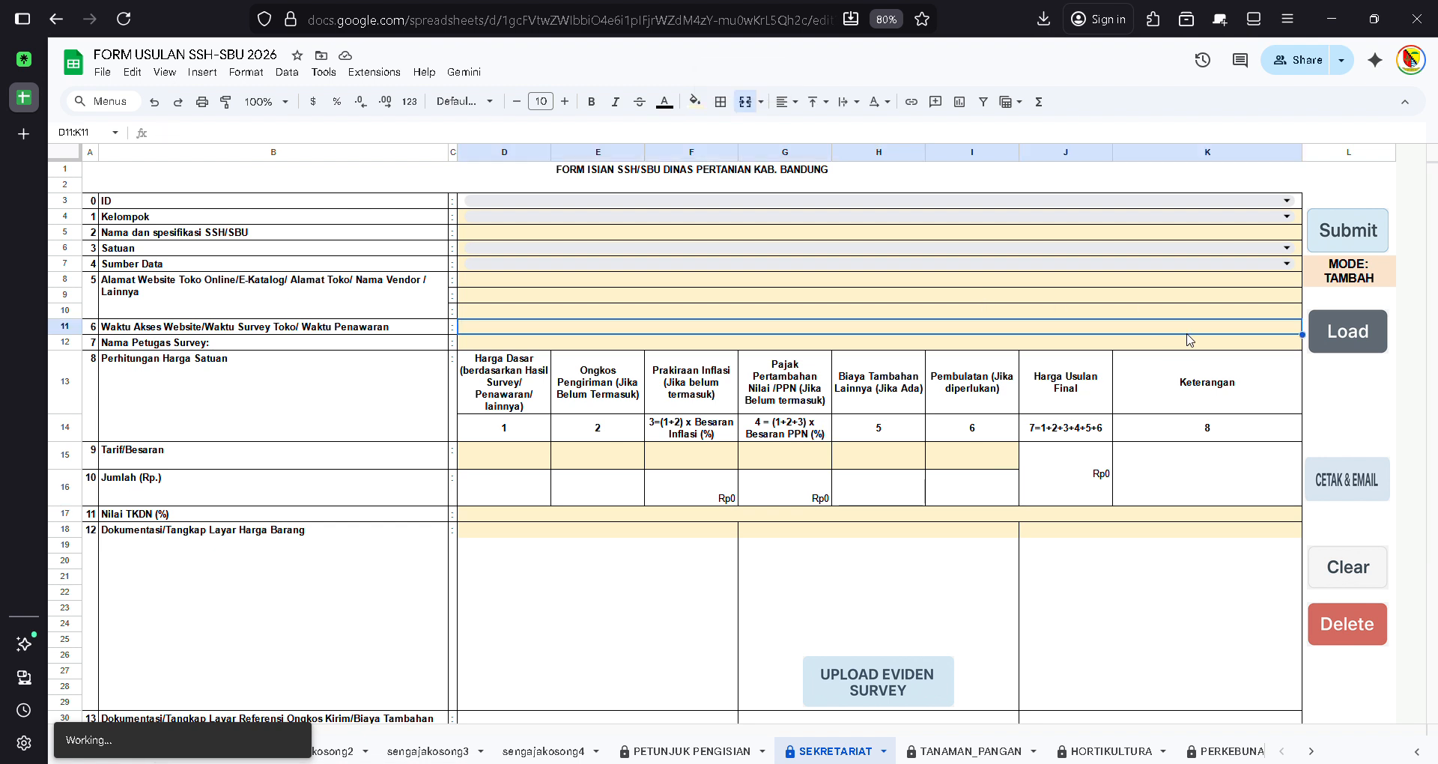
pyautogui.click(1045, 203)
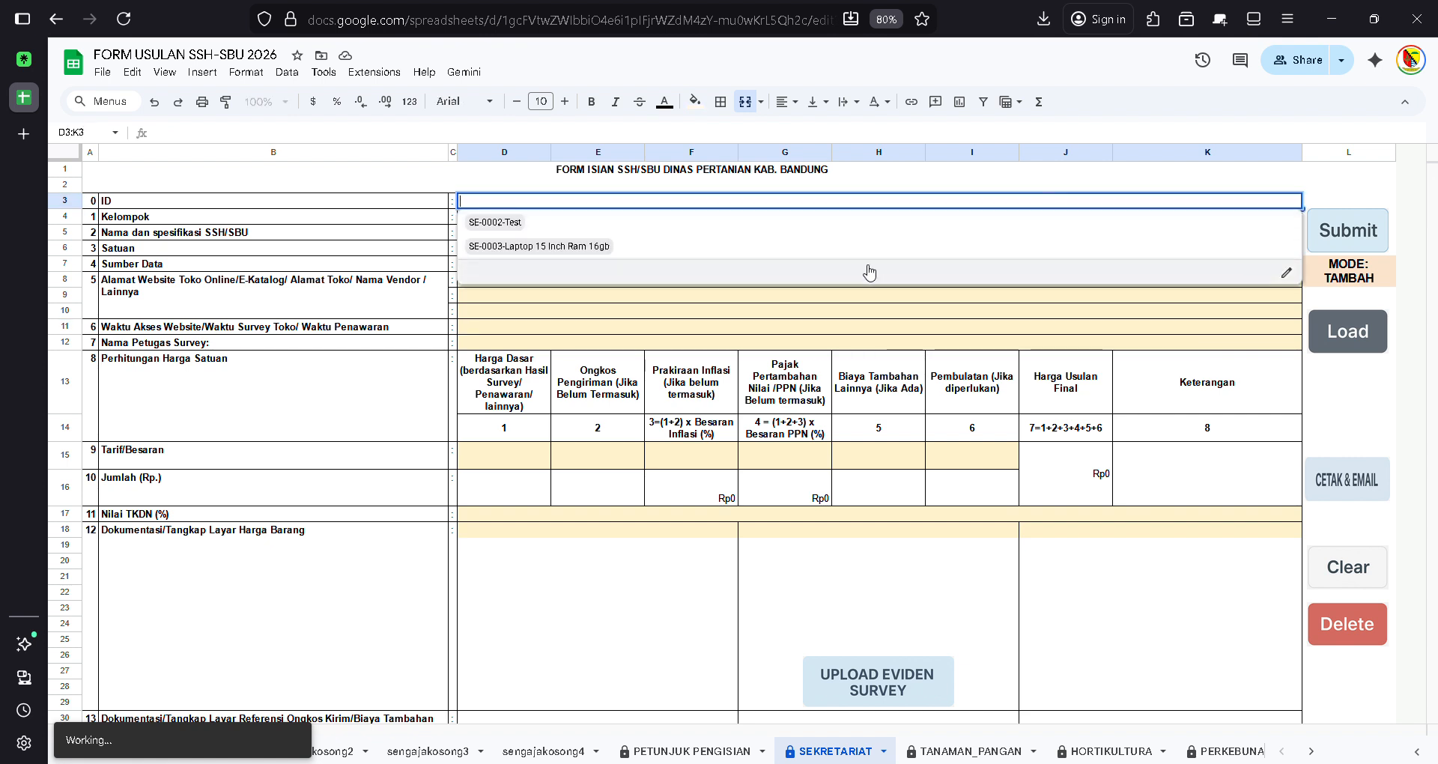
pyautogui.click(541, 249)
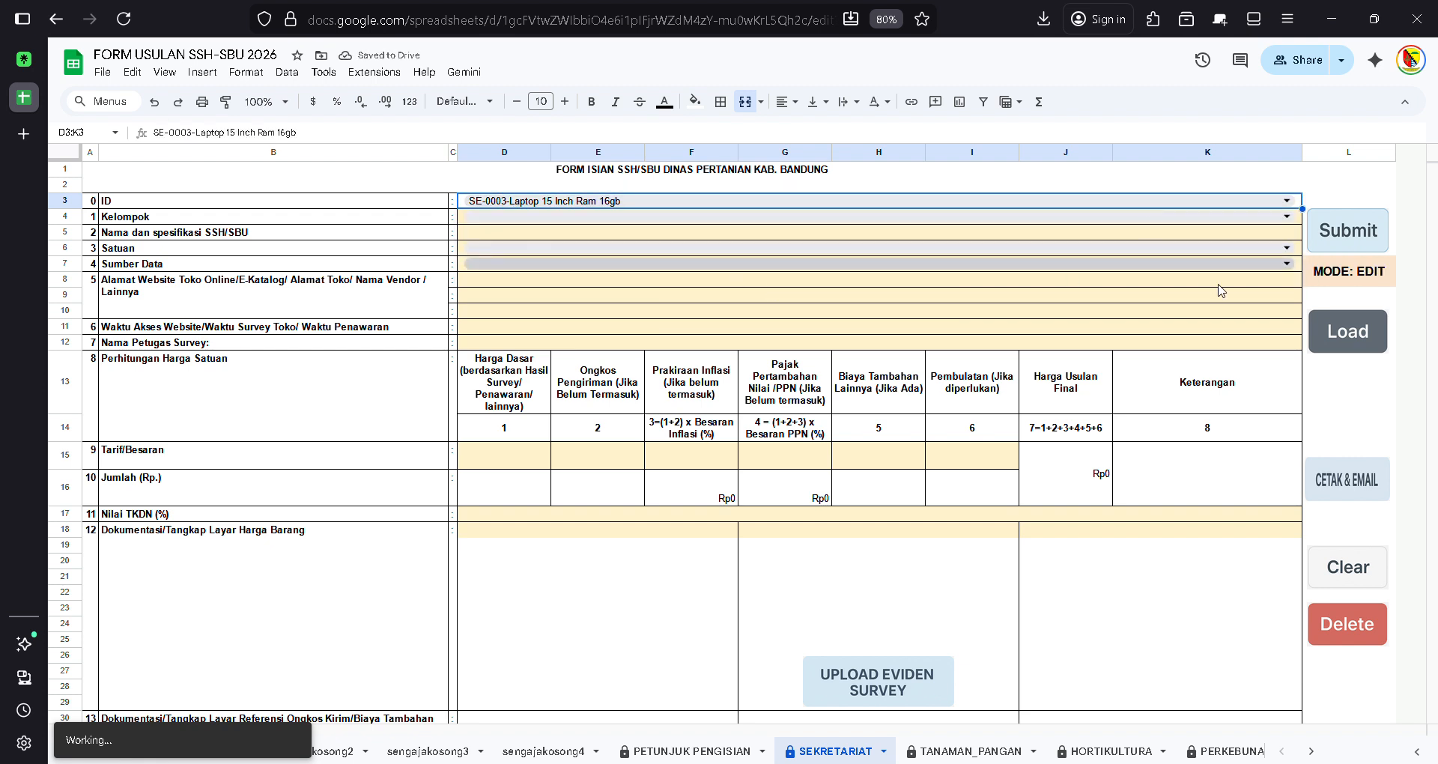
pyautogui.click(1350, 332)
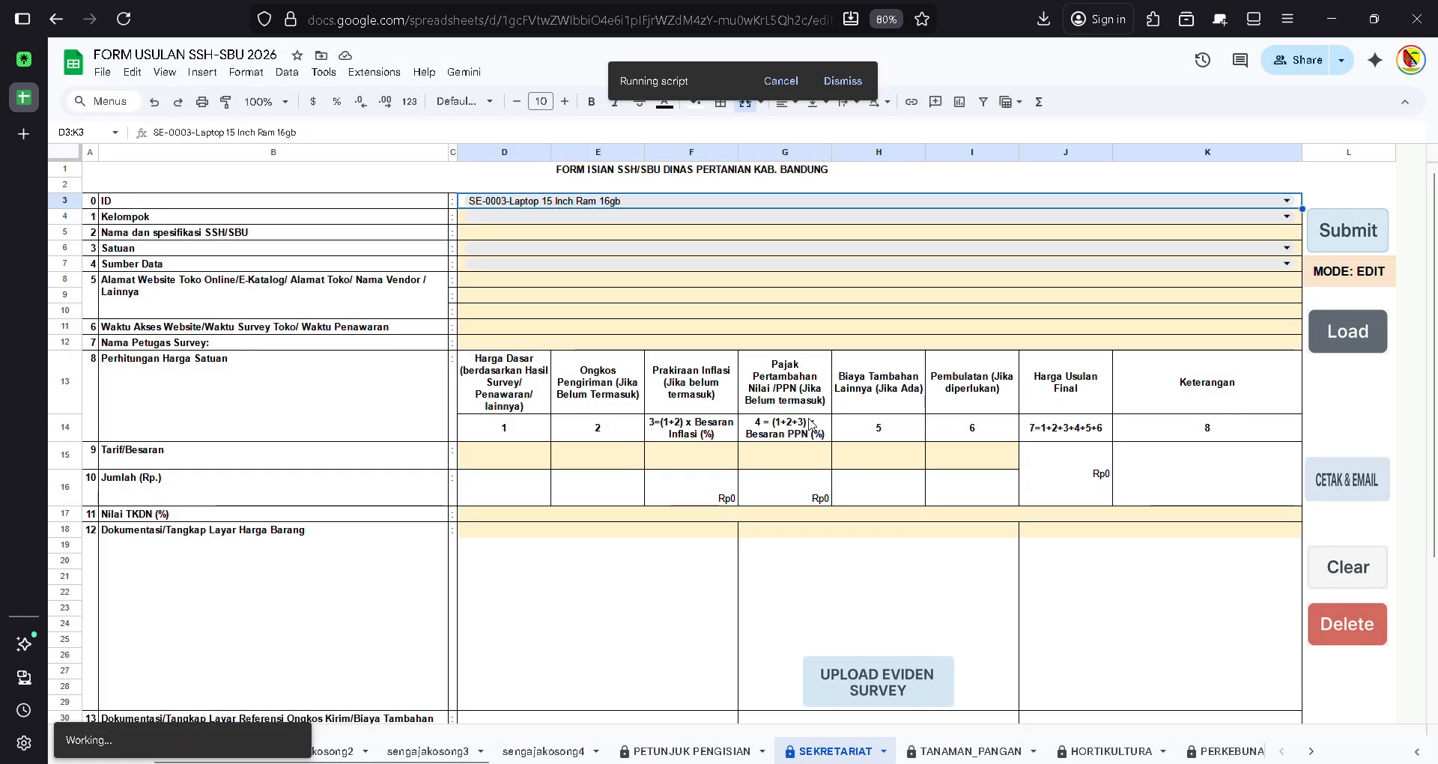
pyautogui.scroll(-3, 810, 424)
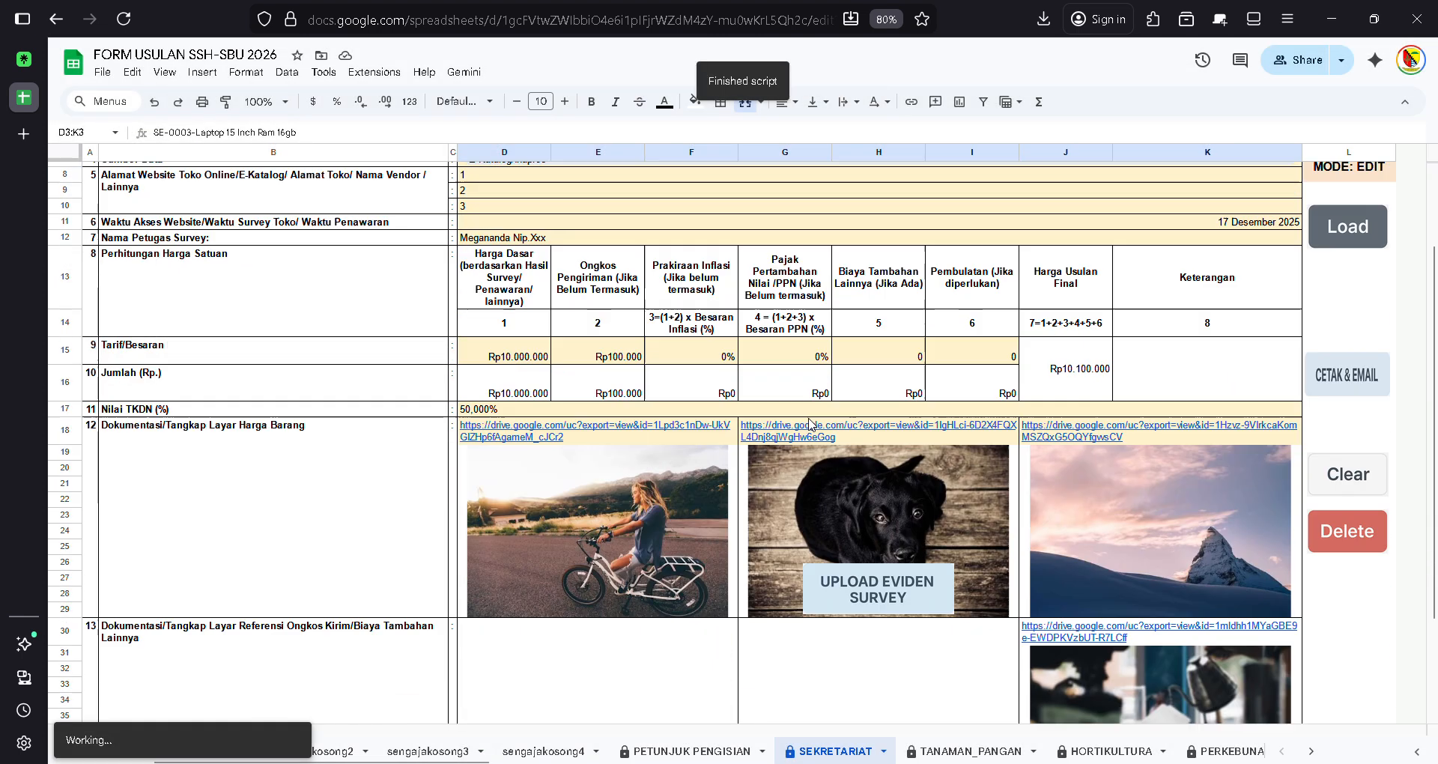
pyautogui.scroll(5, 811, 424)
pyautogui.scroll(-5, 810, 424)
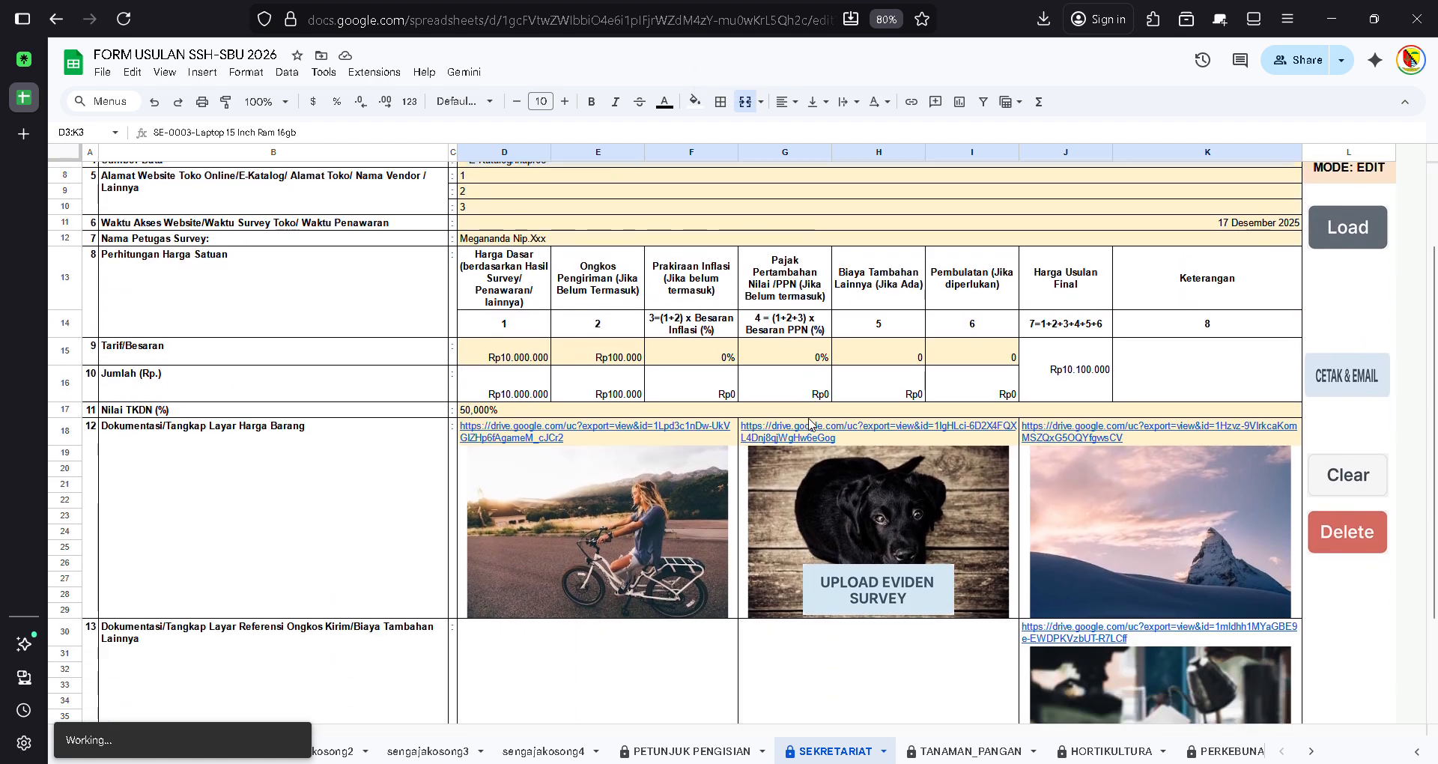
pyautogui.scroll(3, 809, 419)
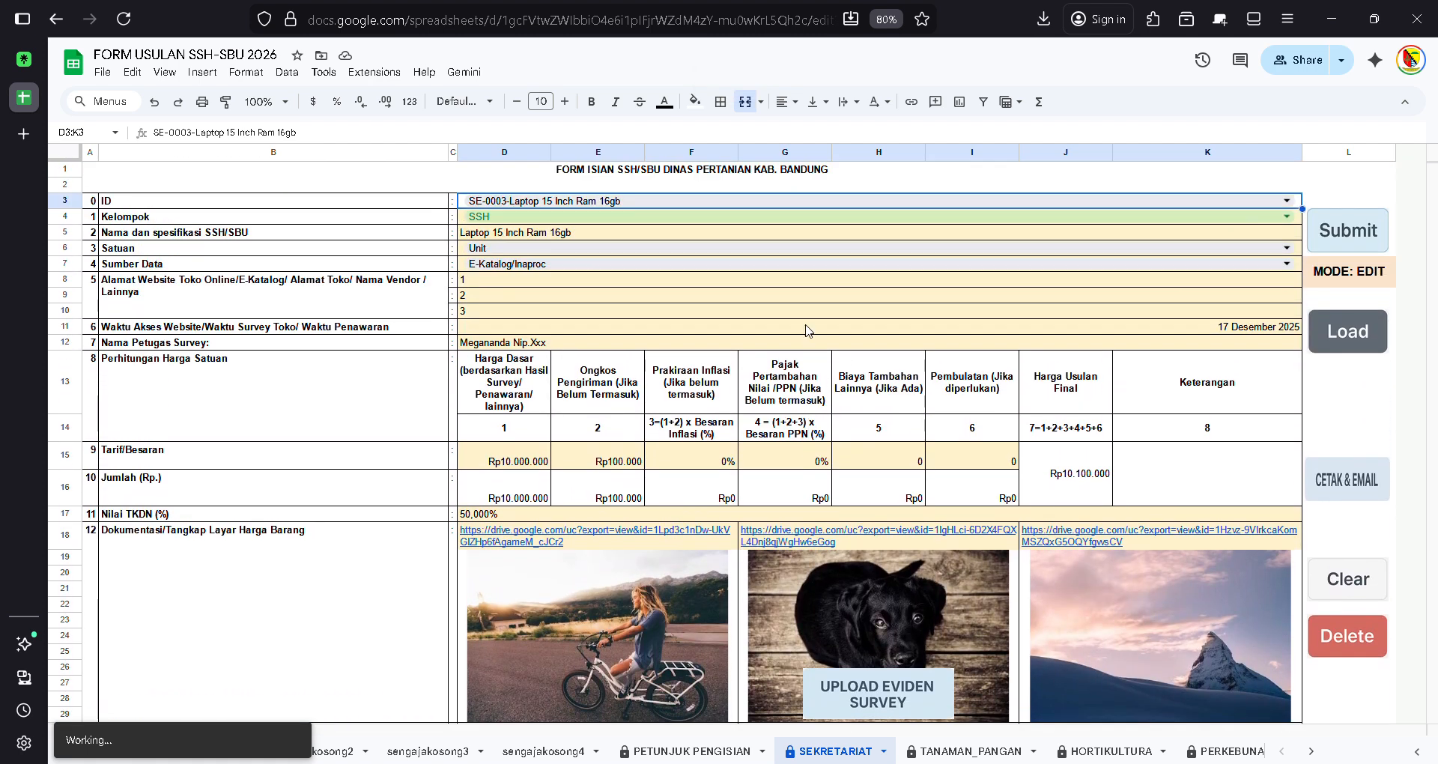
# - Set the Harga Dasar value in the Tarif/Besaran row to Rp125.000.000
pyautogui.click(749, 301)
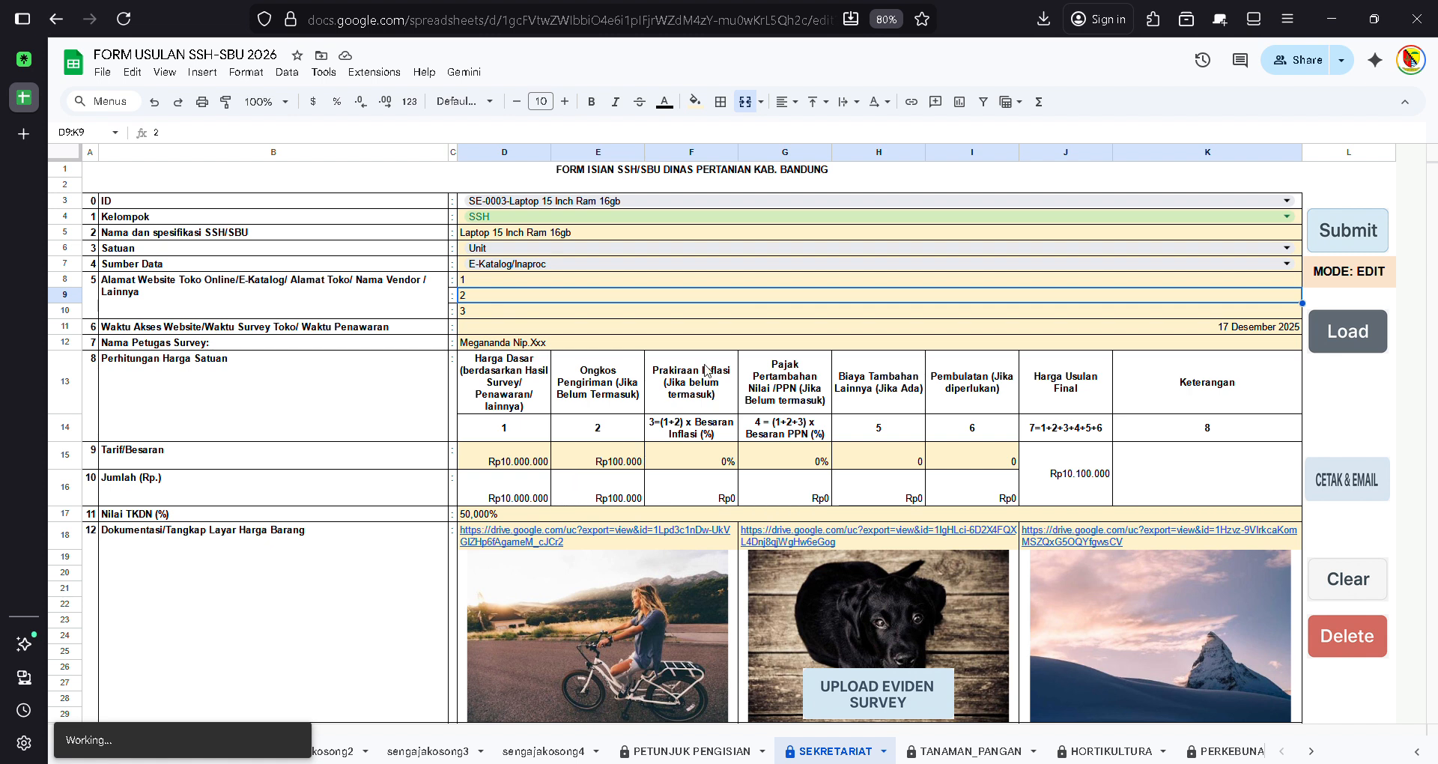
pyautogui.click(523, 459)
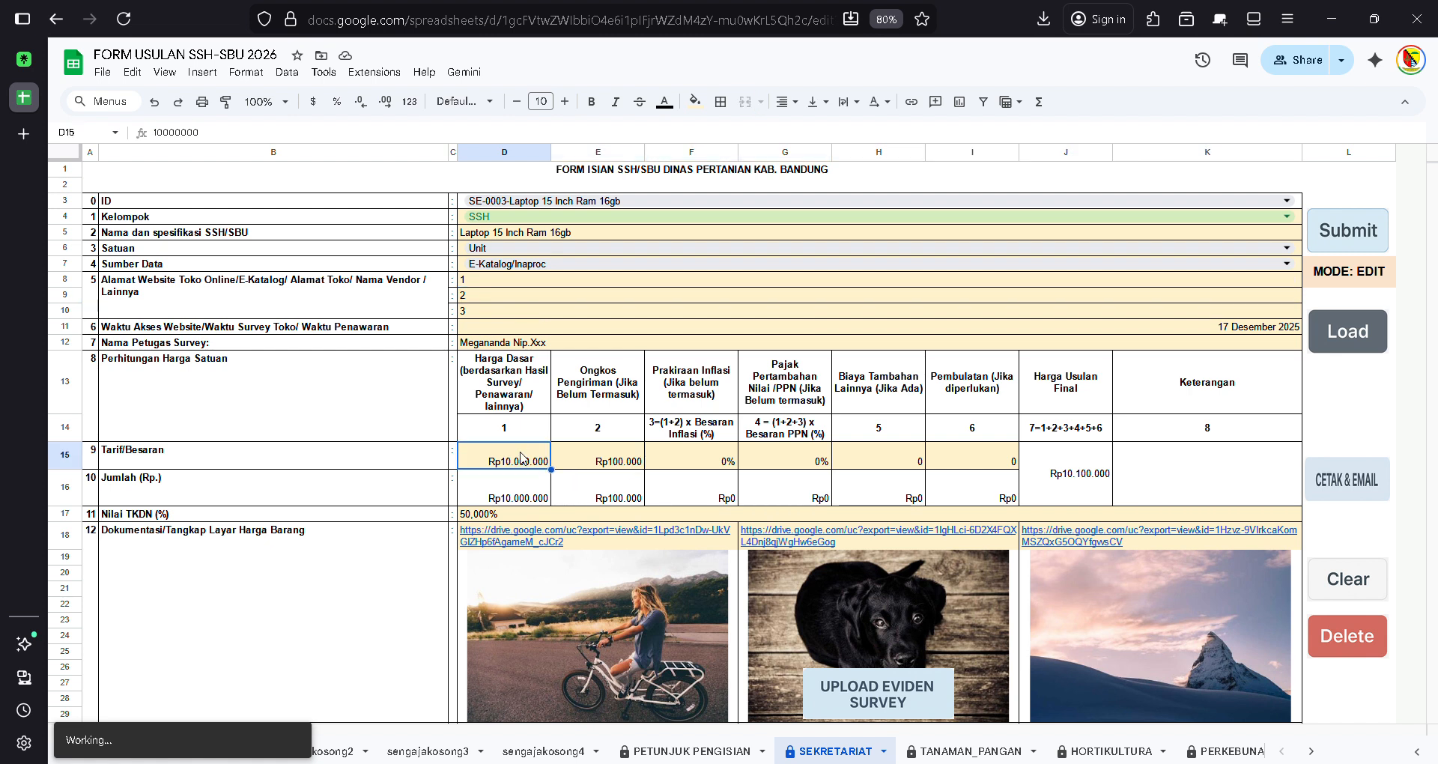
pyautogui.write('125')
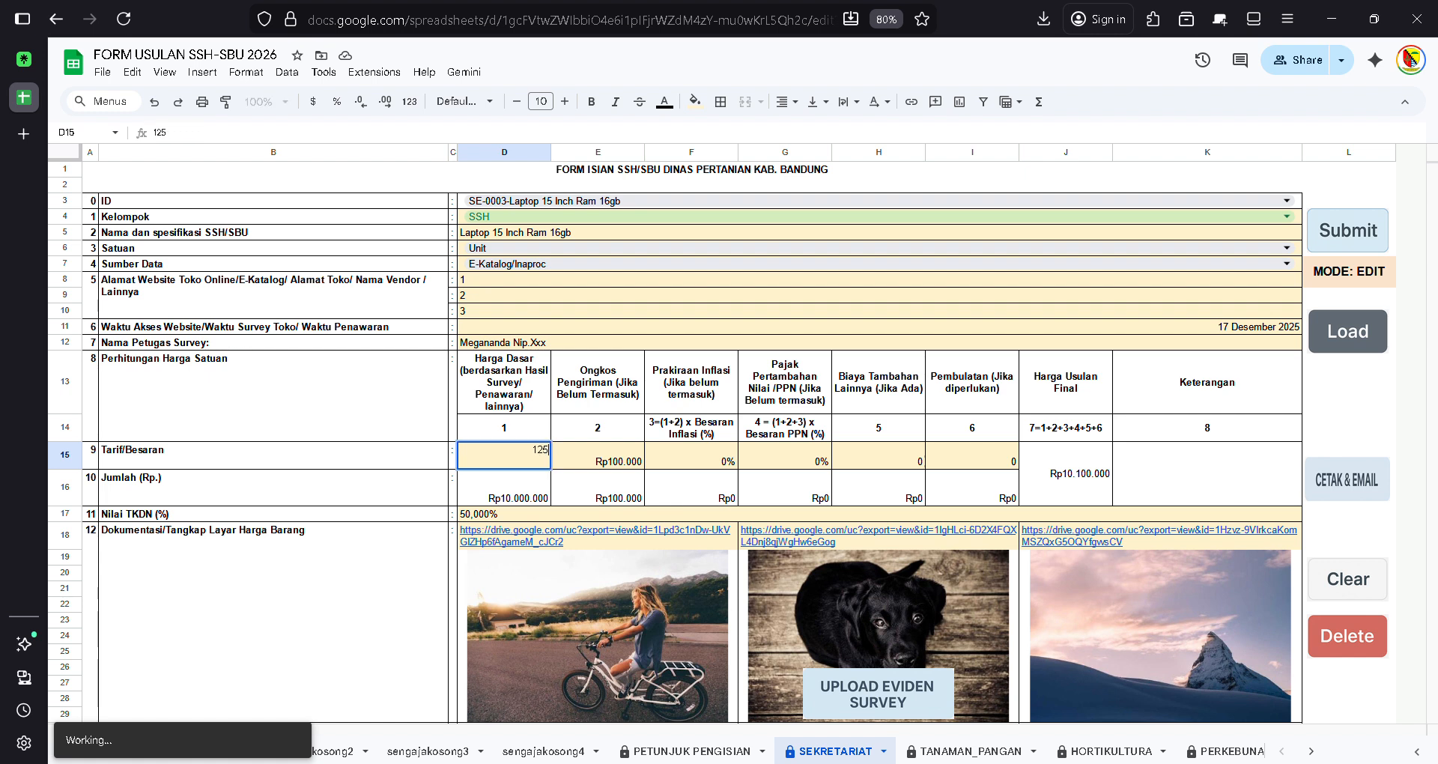
pyautogui.write('.000.')
pyautogui.write('00000')
pyautogui.press('Return')
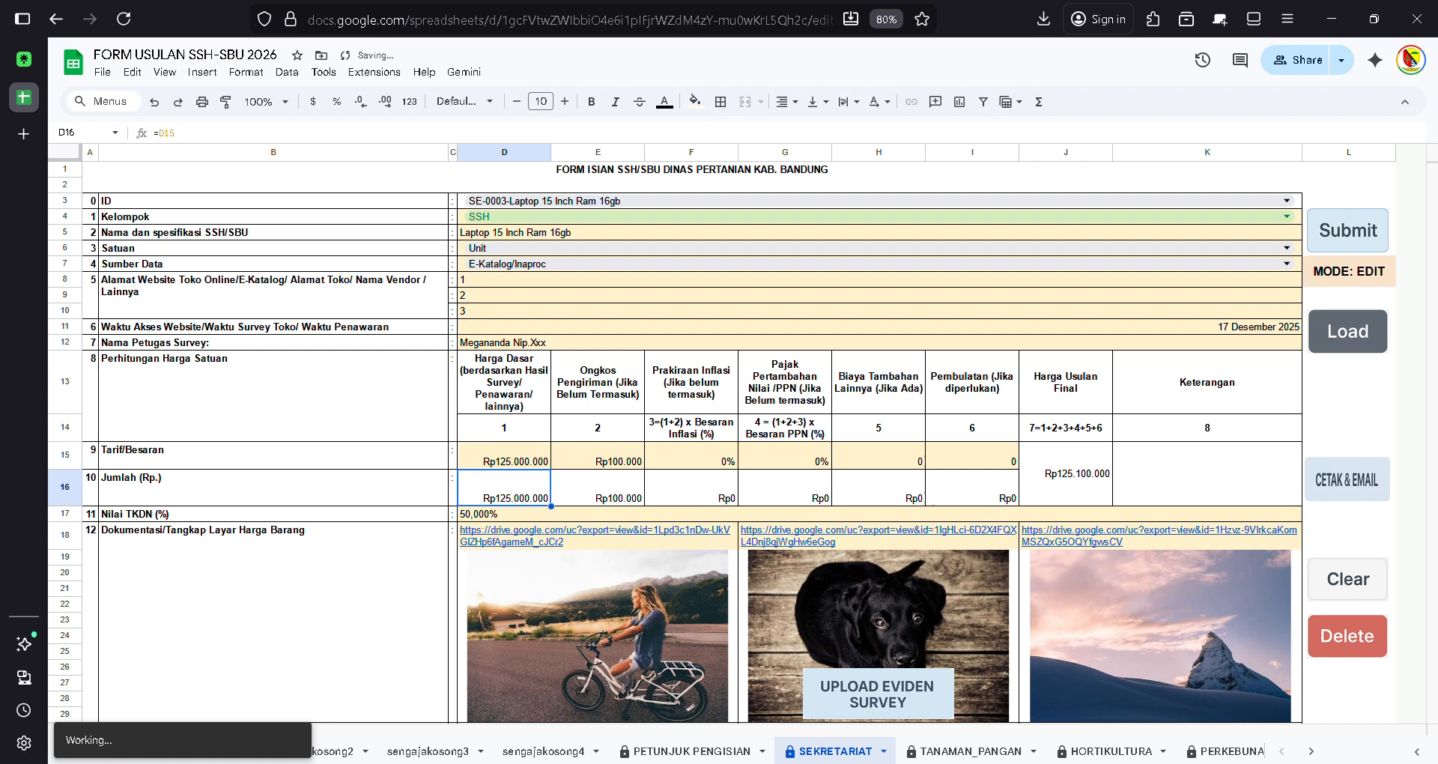
# - Correct the Harga Dasar value in the Tarif/Besaran row to Rp12.500.000
pyautogui.press('Up')
pyautogui.write('12')
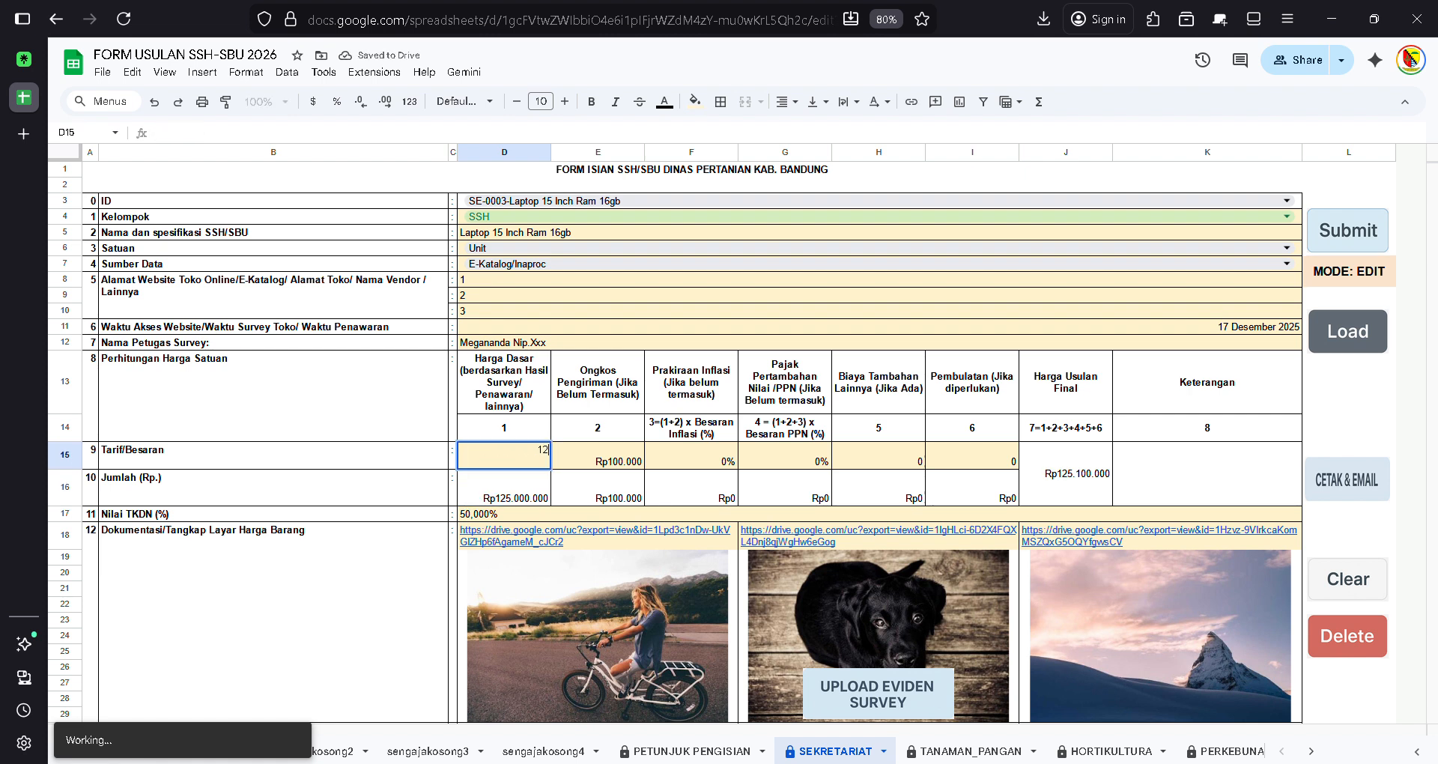
pyautogui.write('.500.00')
pyautogui.press('Return')
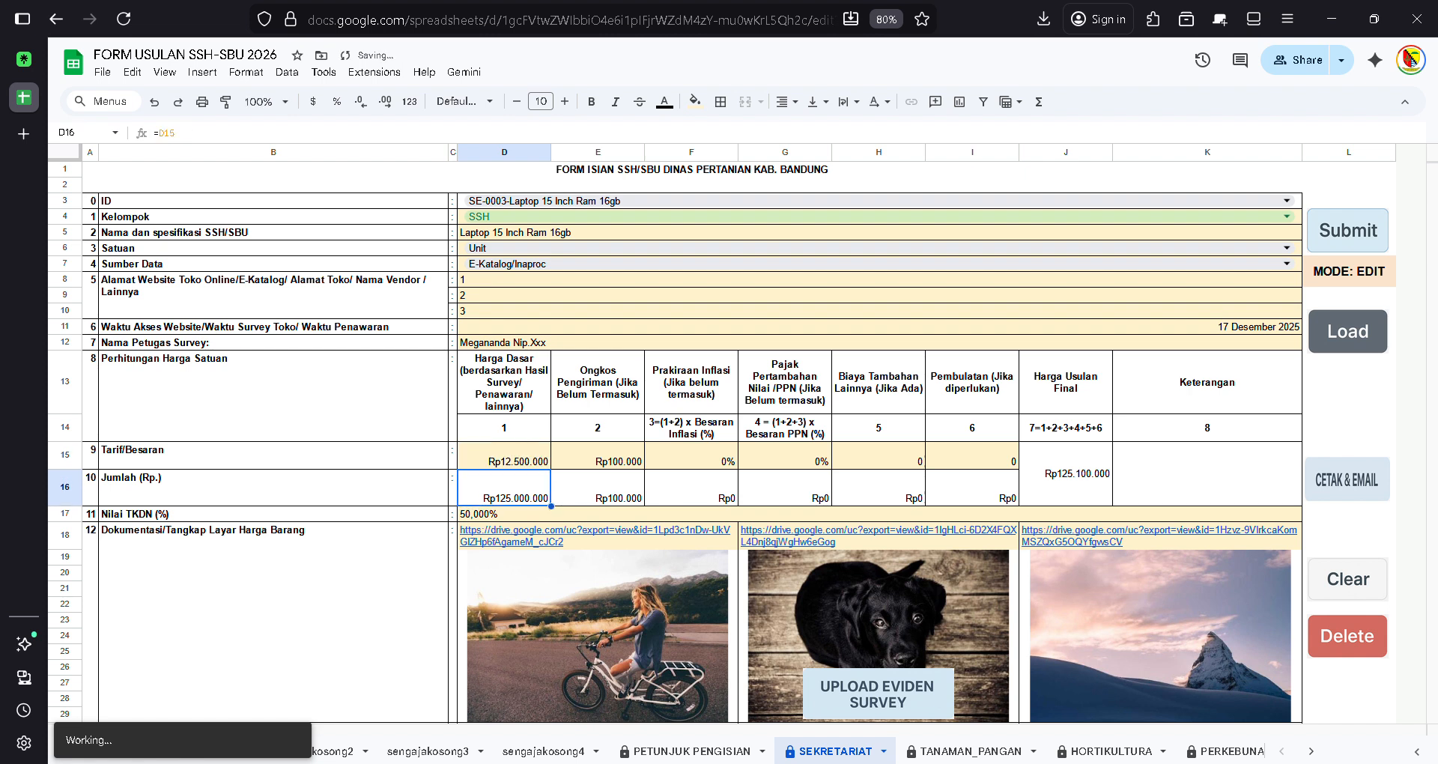
pyautogui.press('Right')
pyautogui.press('Right')
pyautogui.press('Right')
pyautogui.press('Right')
pyautogui.press('Right')
pyautogui.press('Right')
pyautogui.press('Left')
pyautogui.press('Left')
pyautogui.press('Left')
pyautogui.press('Up')
pyautogui.press('Up')
pyautogui.press('Up')
pyautogui.press('Up')
pyautogui.press('Up')
pyautogui.press('Up')
pyautogui.press('Up')
pyautogui.press('Up')
pyautogui.press('Up')
pyautogui.press('Up')
pyautogui.press('Up')
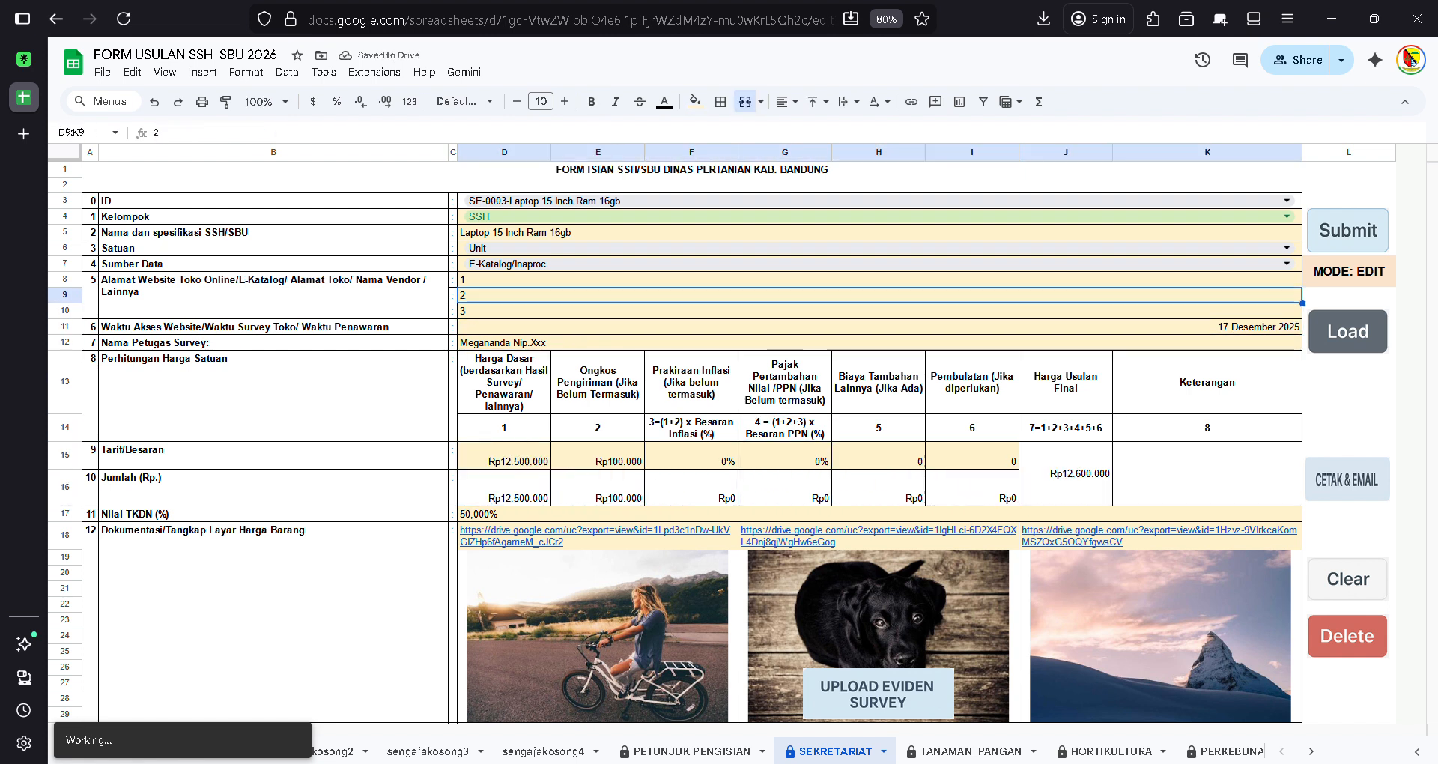
pyautogui.press('Down')
pyautogui.press('Down')
pyautogui.press('Down')
pyautogui.press('Down')
pyautogui.press('Down')
pyautogui.press('Down')
pyautogui.press('Down')
pyautogui.press('Down')
pyautogui.press('Down')
pyautogui.press('Down')
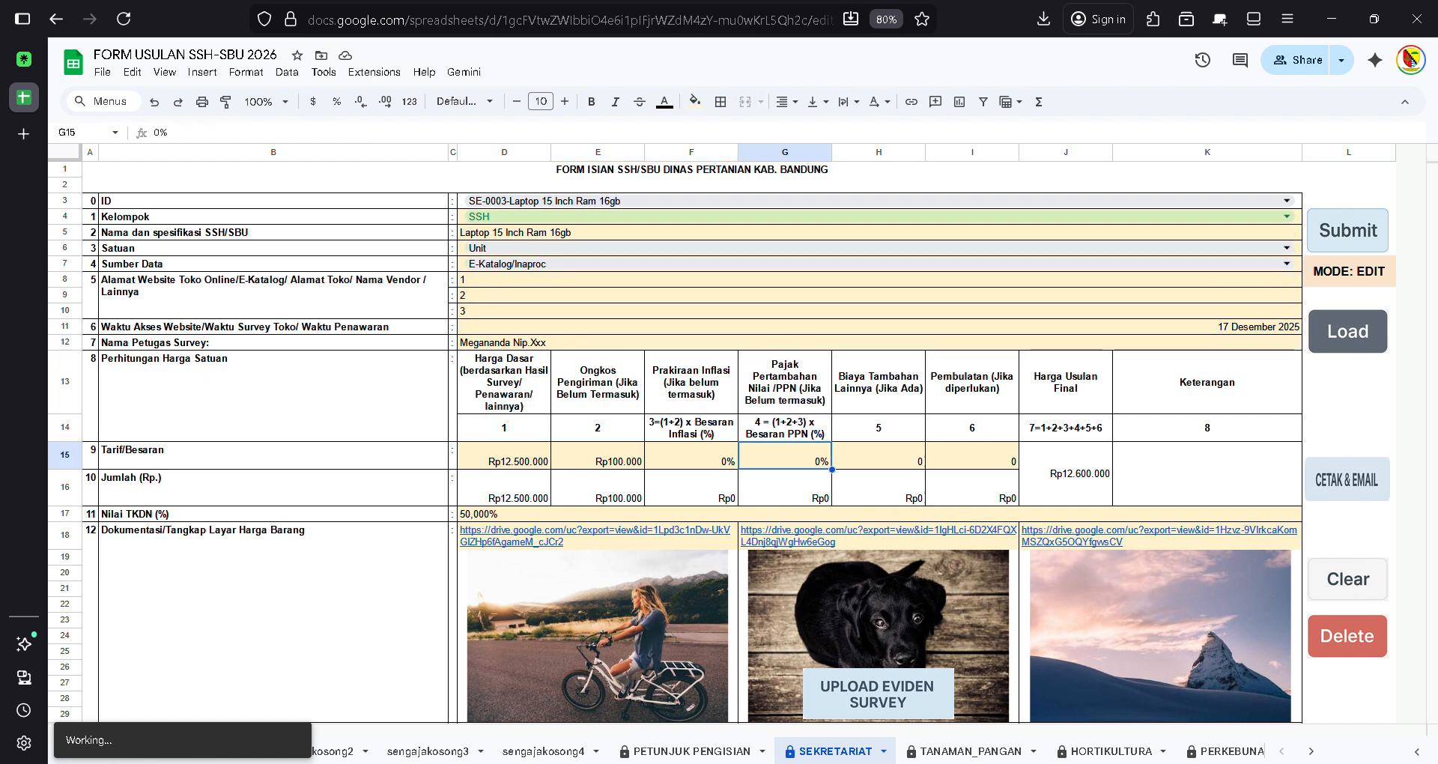
# - Replace the three store website, address or vendor entries with aaa, bbb and ccc
pyautogui.press('Up')
pyautogui.press('Up')
pyautogui.press('Up')
pyautogui.press('Up')
pyautogui.press('Up')
pyautogui.press('Up')
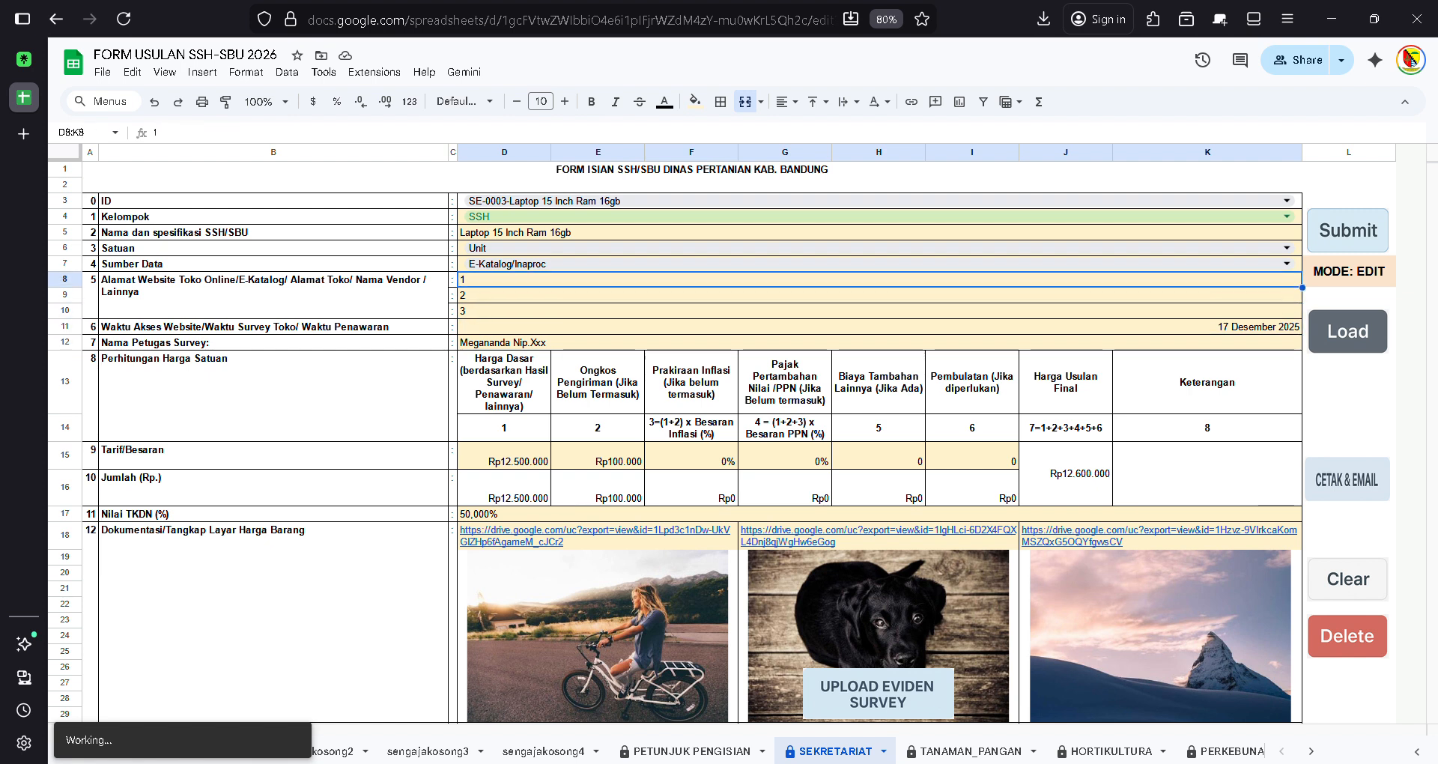
pyautogui.press('Down')
pyautogui.press('Up')
pyautogui.press('Up')
pyautogui.press('Down')
pyautogui.press('Up')
pyautogui.write('aaa')
pyautogui.press('Return')
pyautogui.write('bbb')
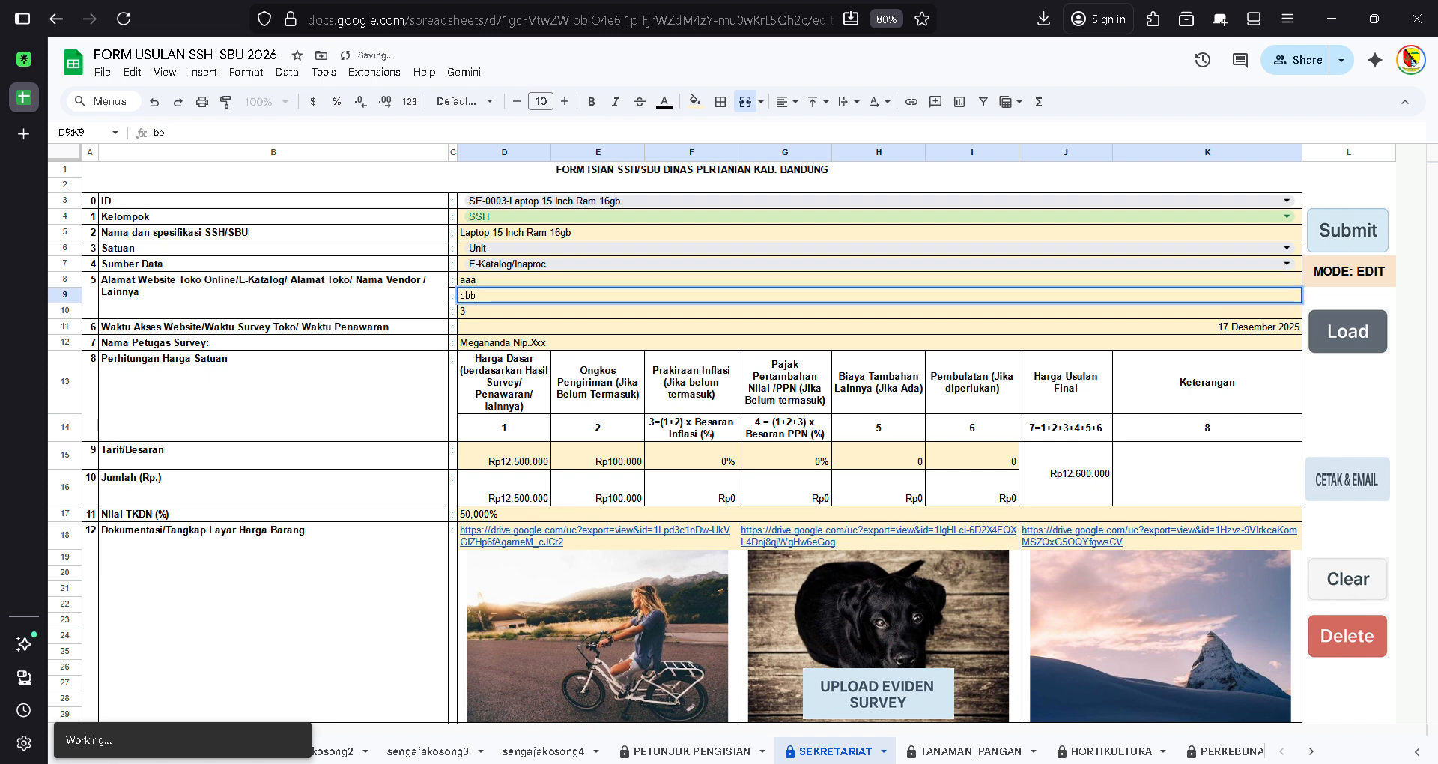
pyautogui.press('Return')
pyautogui.write('ccc')
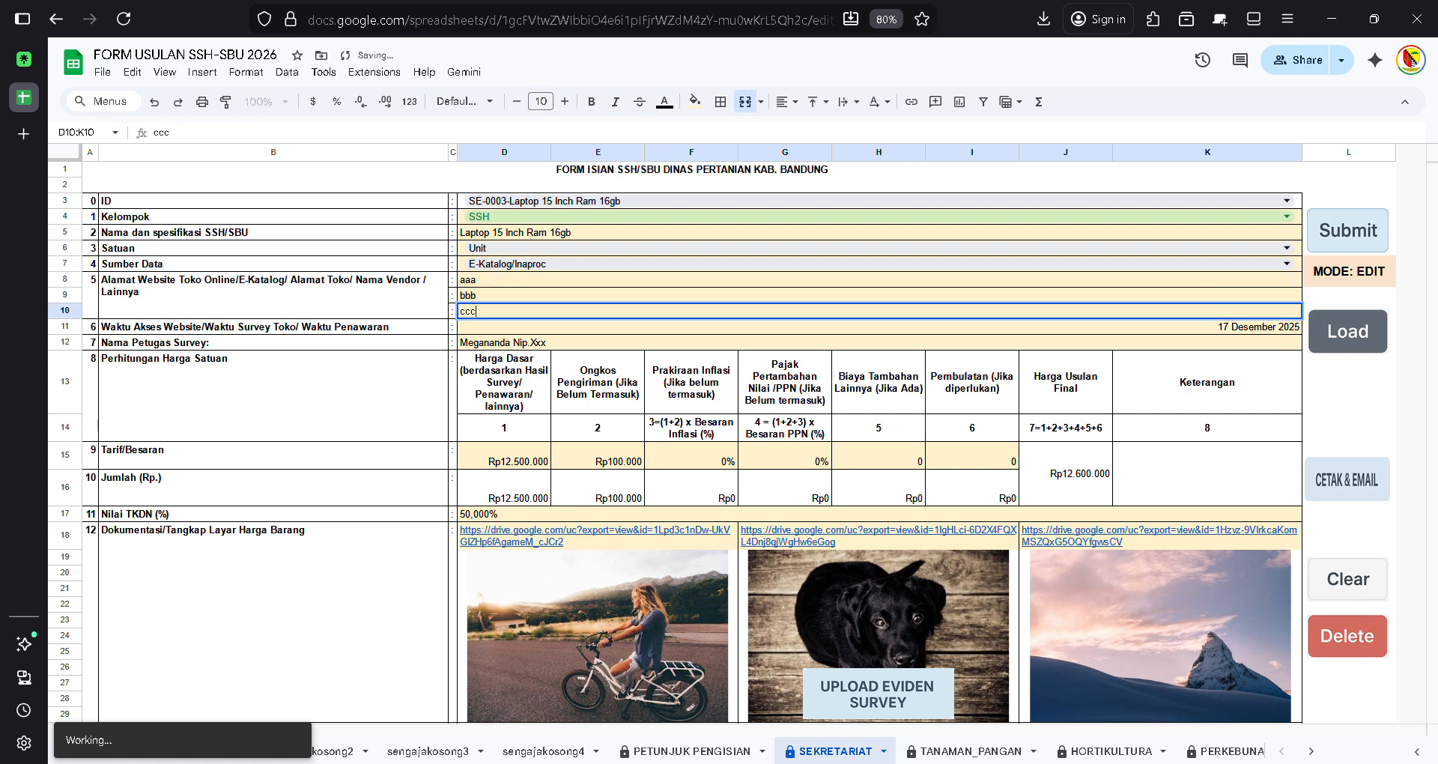
pyautogui.press('Return')
# - Review the evidence images in the Dokumentasi/Tangkap Layar Harga Barang and Referensi Ongkos Kirim/Biaya Tambahan rows
pyautogui.scroll(-5, 719, 442)
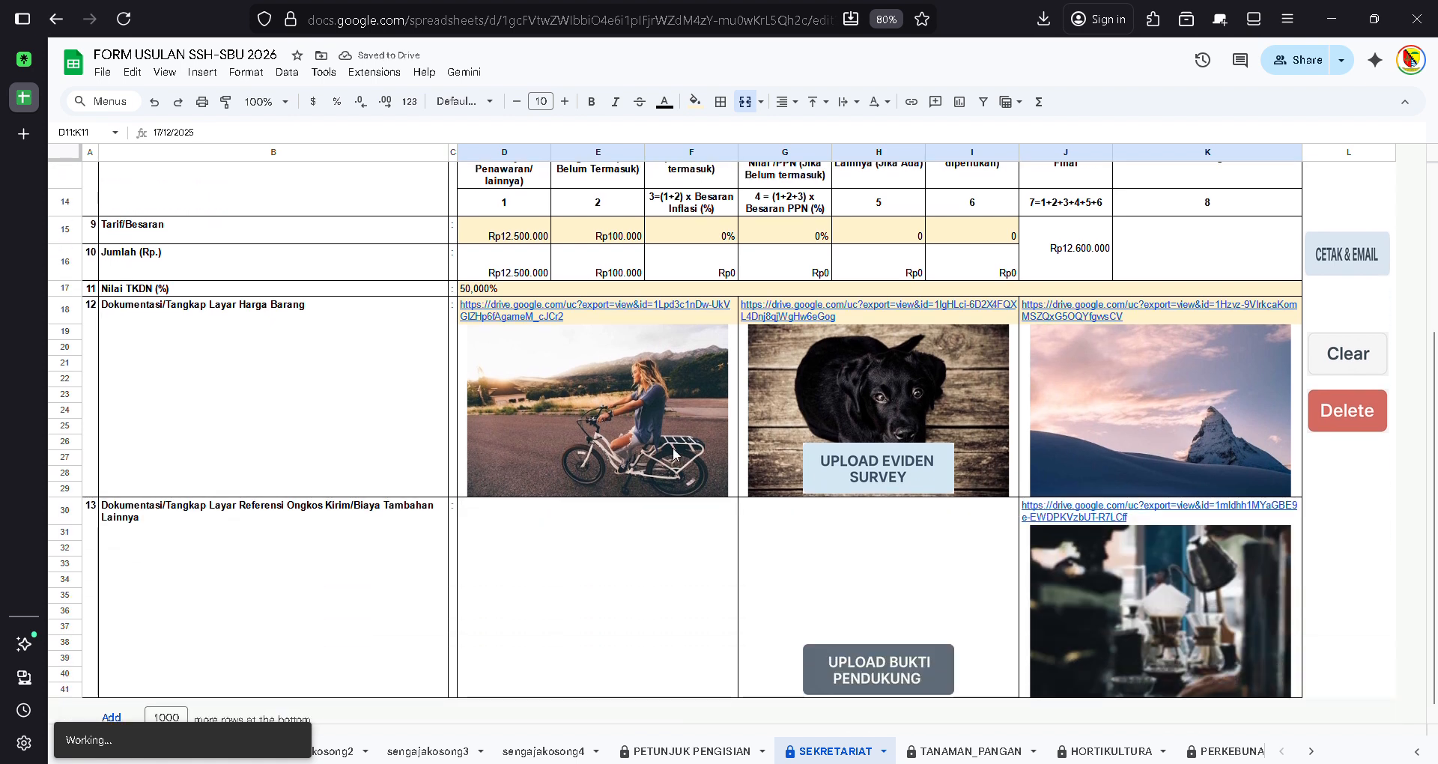
pyautogui.click(368, 399)
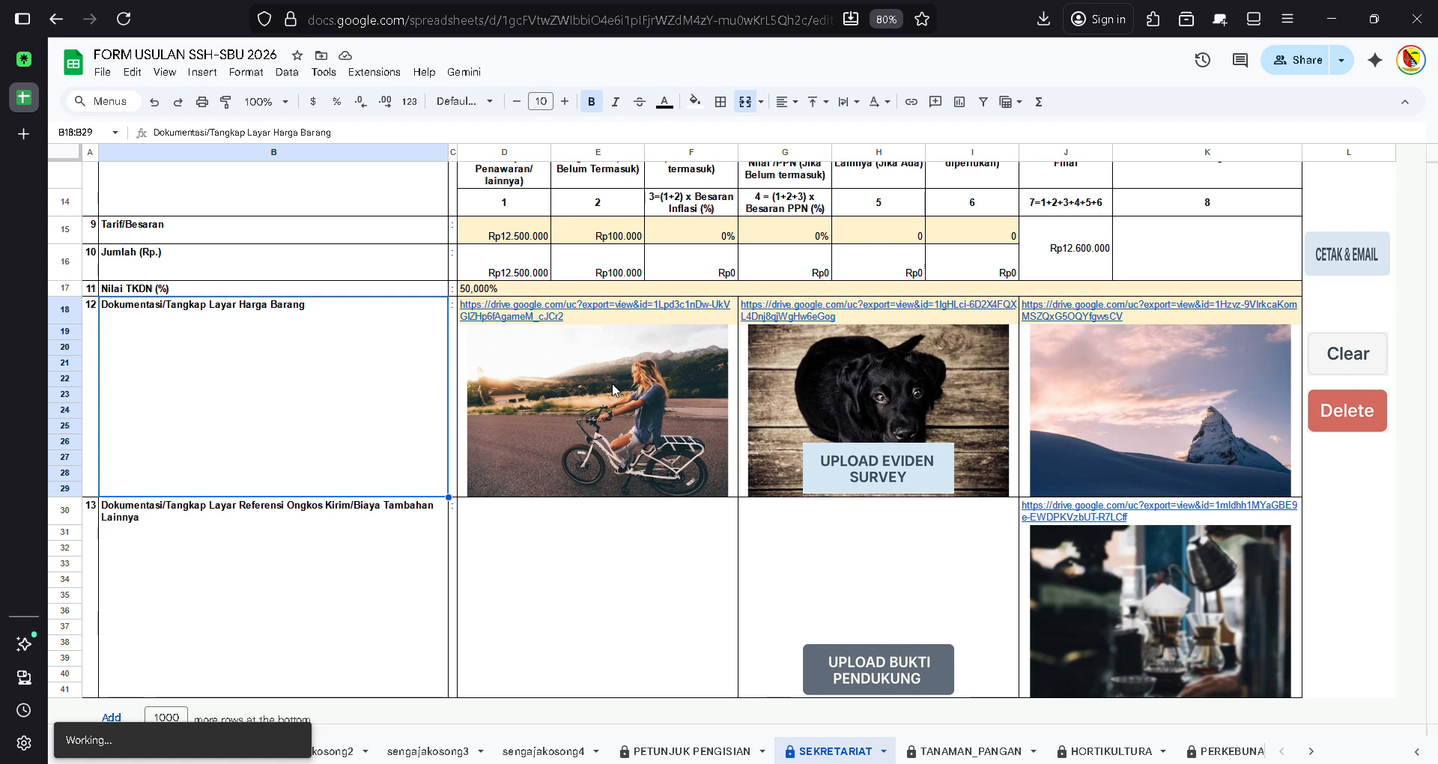
pyautogui.click(670, 408)
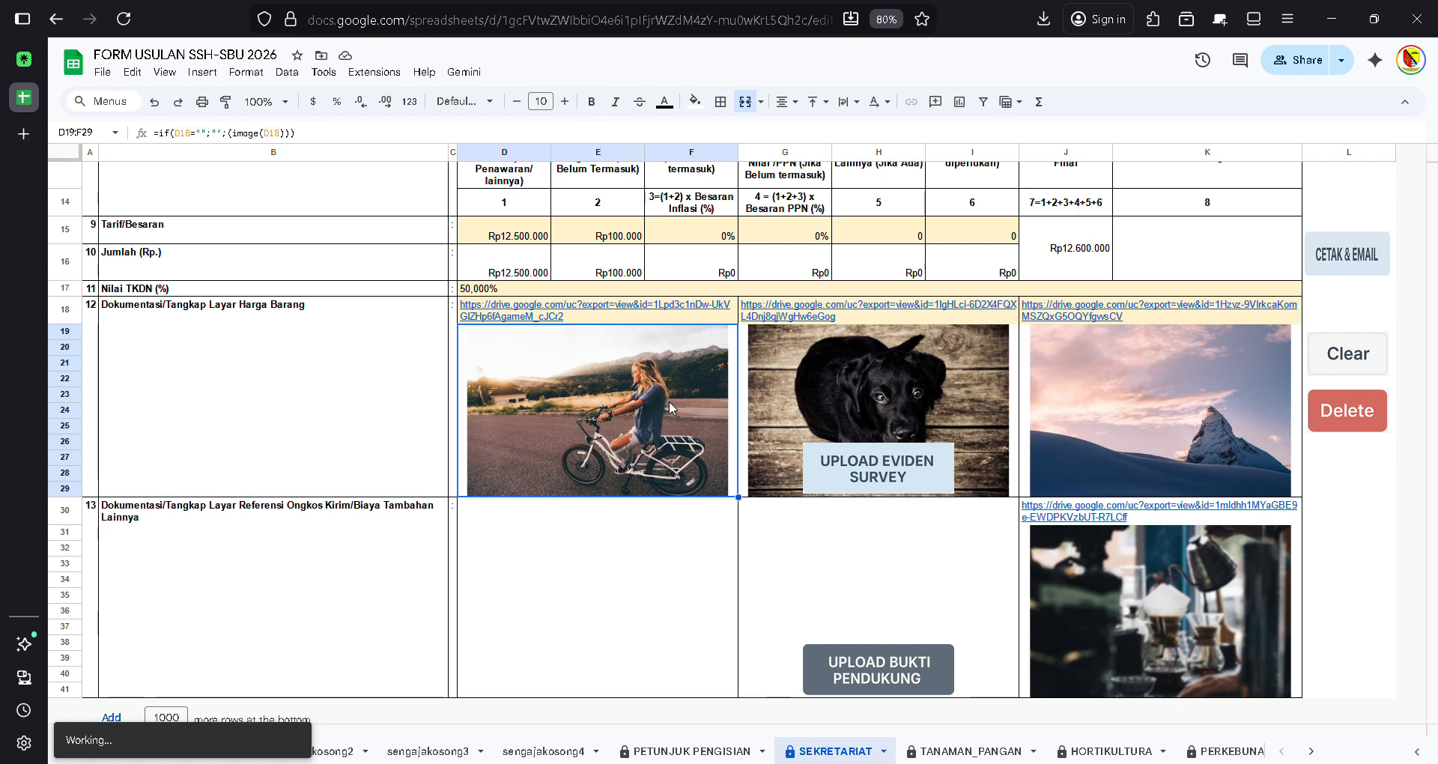
pyautogui.click(814, 555)
pyautogui.scroll(3, 813, 555)
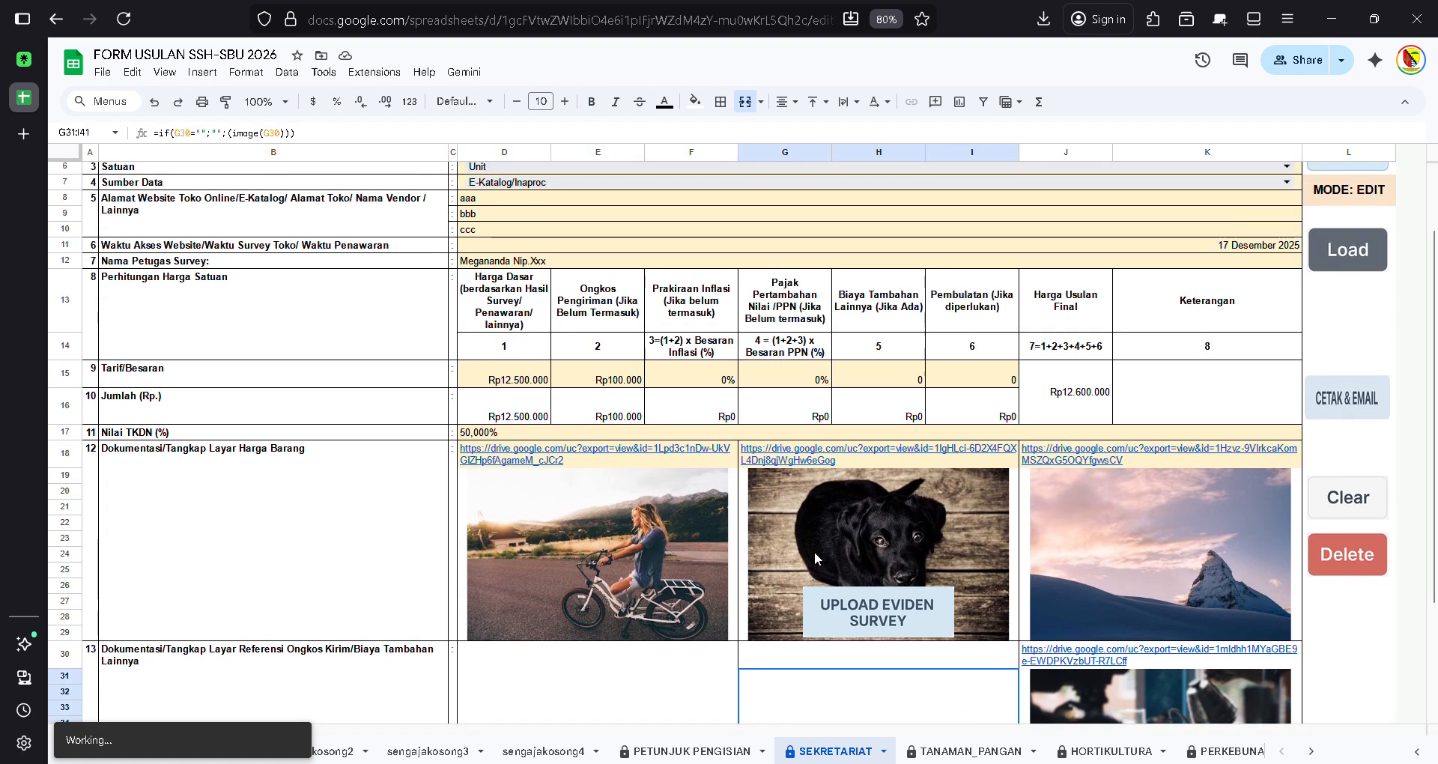
pyautogui.click(659, 563)
pyautogui.click(884, 698)
# - Replace the survey evidence by uploading 4.jpg as Eviden, 2.jpg as Pembanding 1 and 3.jpg as Pembanding 2
pyautogui.click(909, 630)
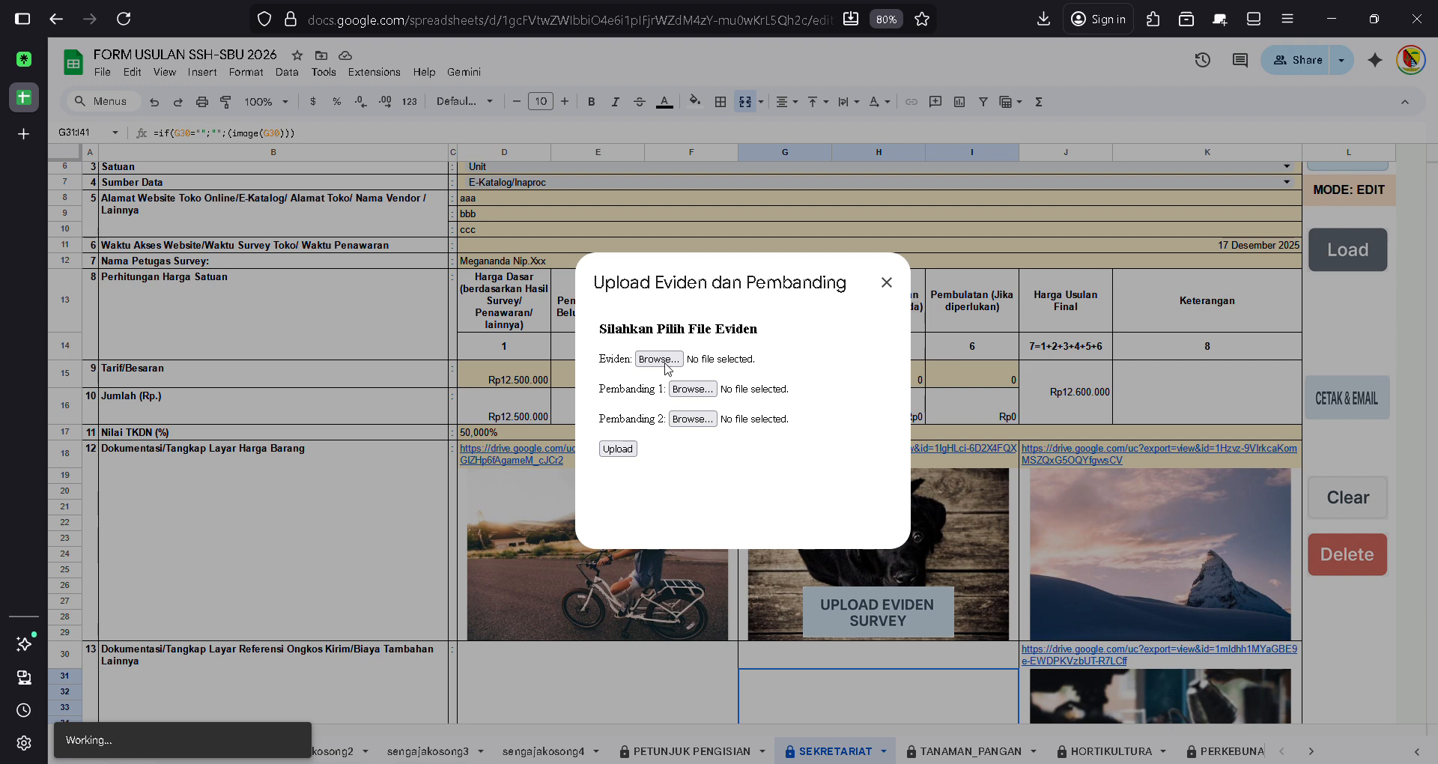
pyautogui.click(659, 358)
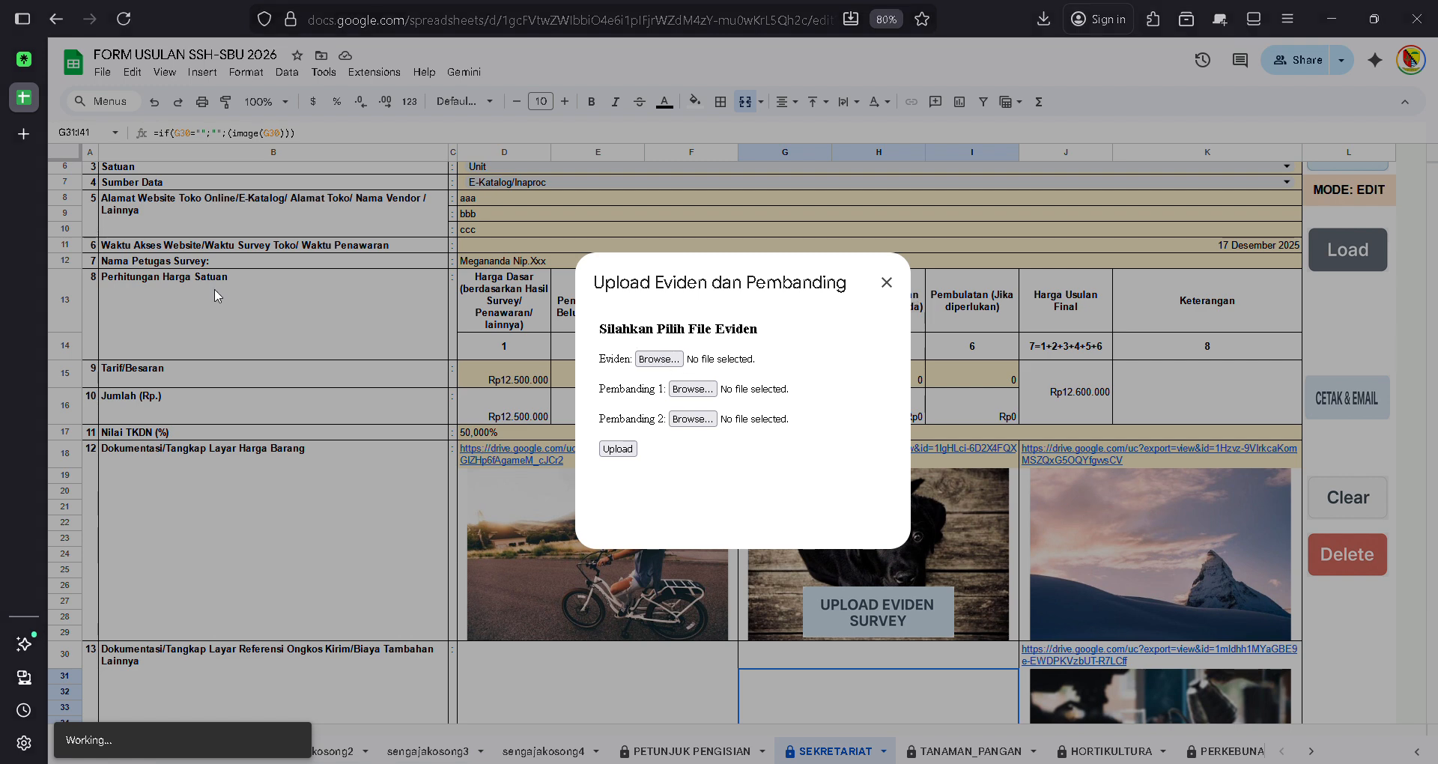
pyautogui.click(680, 394)
pyautogui.doubleClick(838, 191)
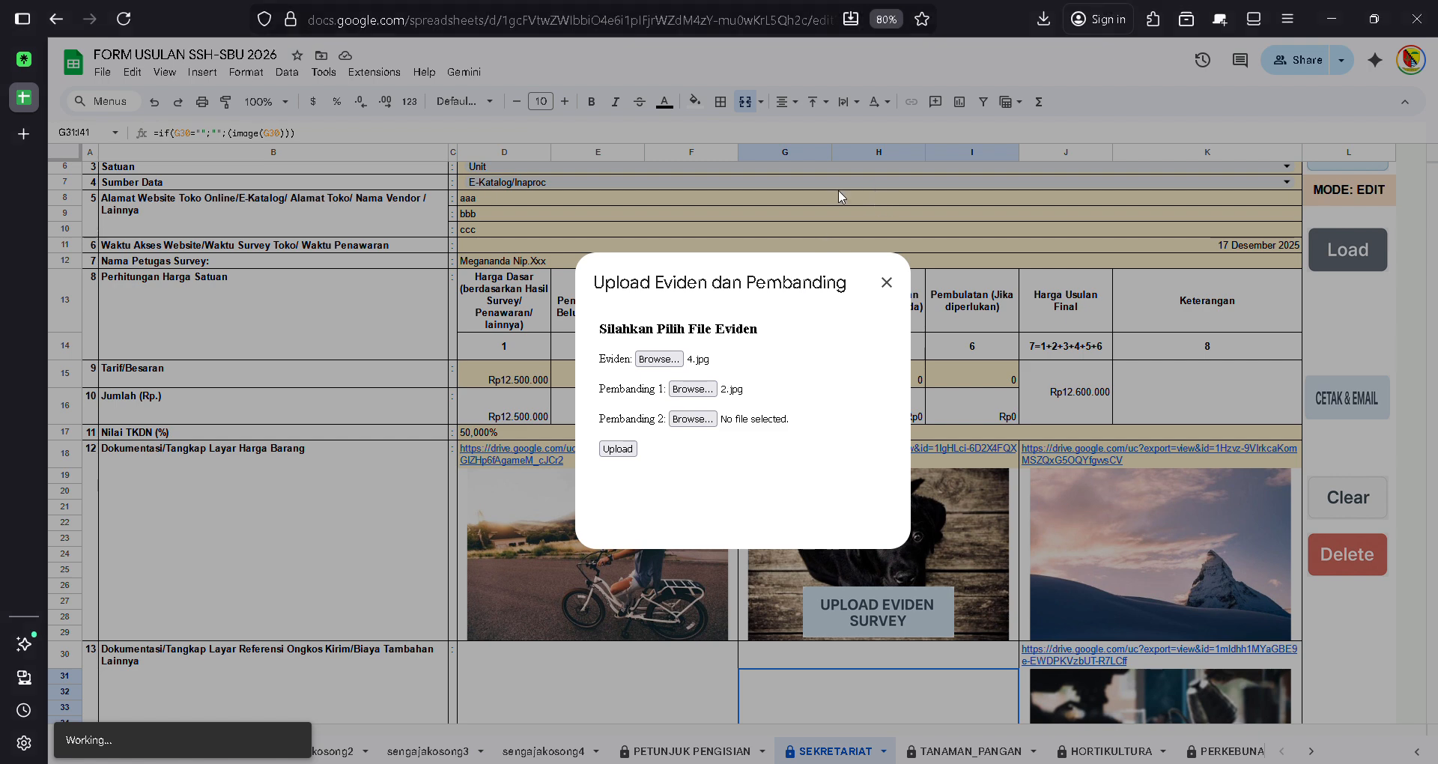
pyautogui.click(683, 419)
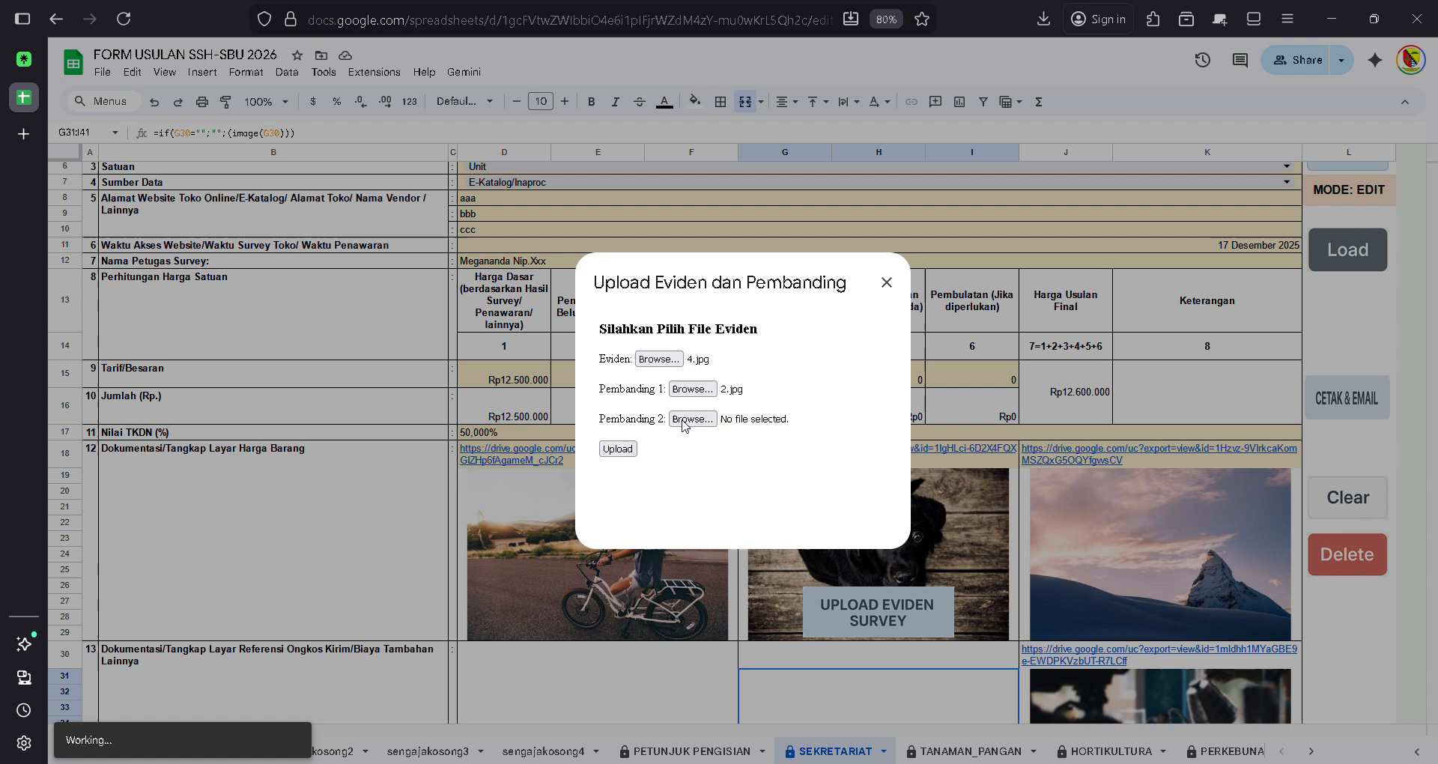
pyautogui.doubleClick(978, 195)
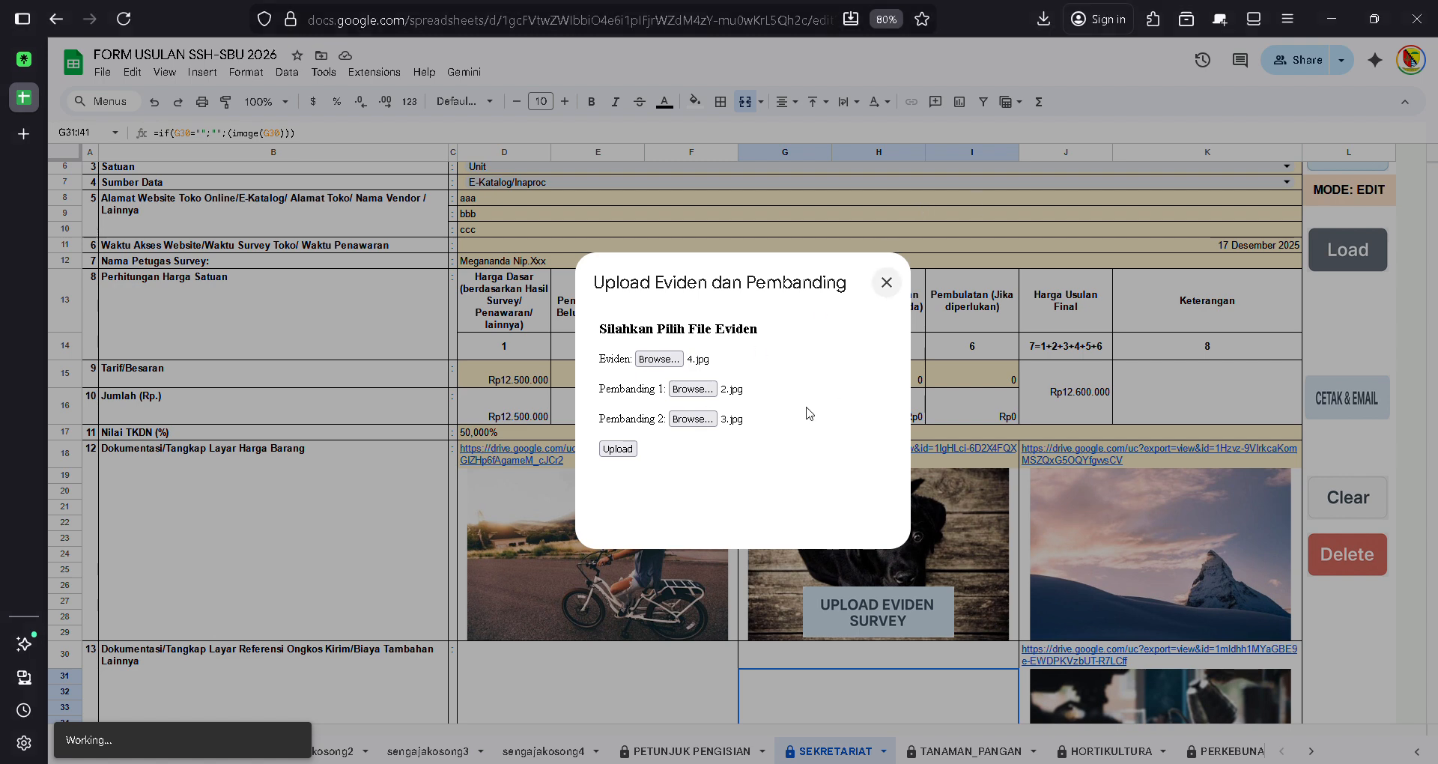
pyautogui.click(618, 449)
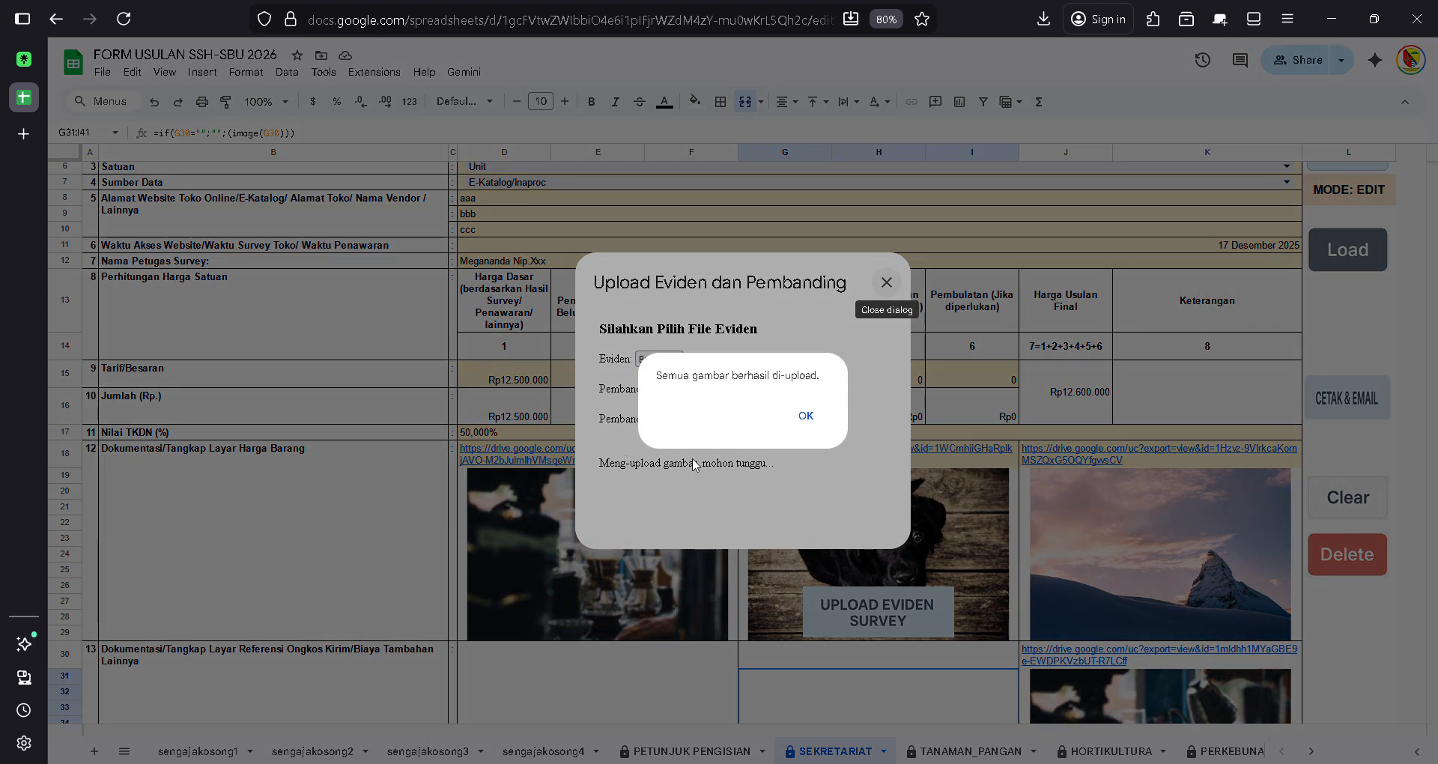
pyautogui.click(807, 416)
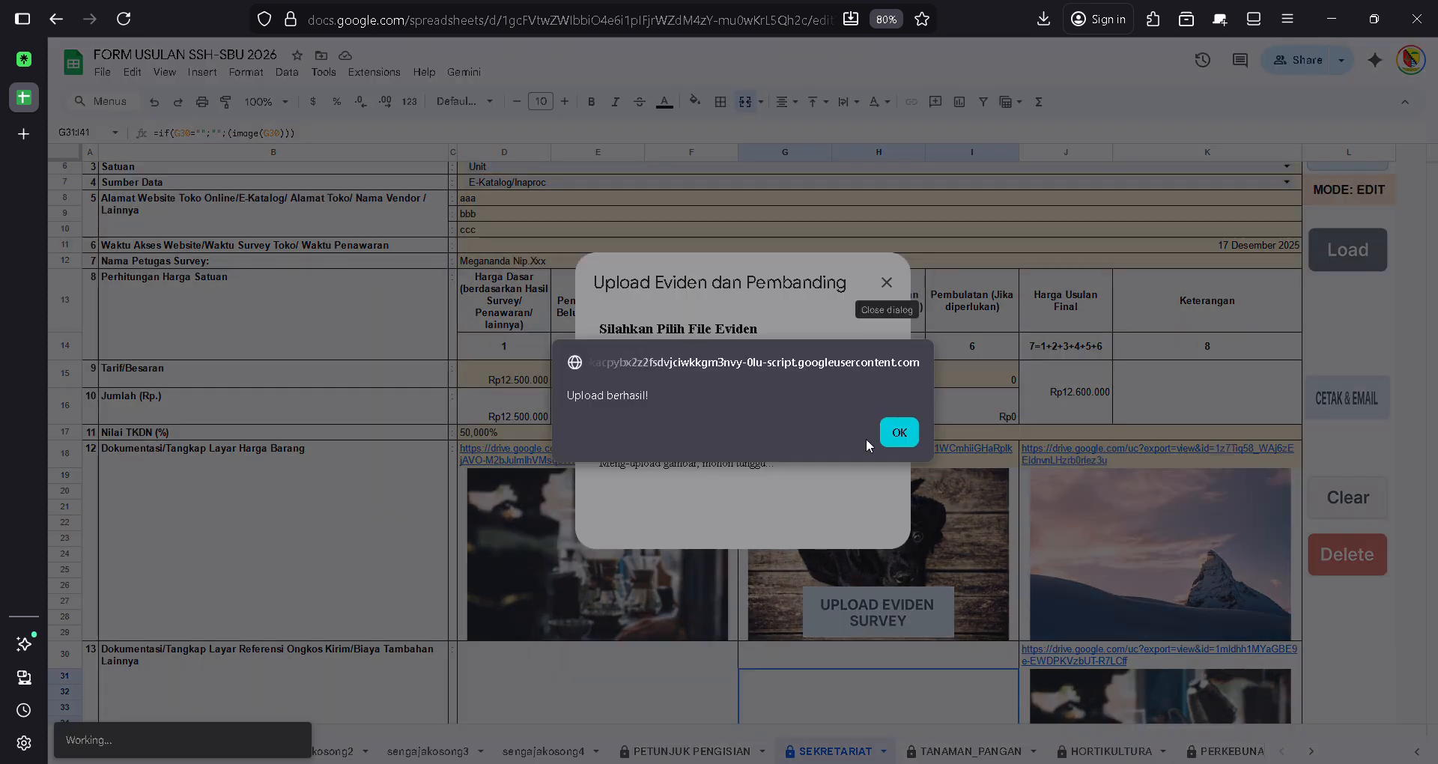
pyautogui.click(891, 436)
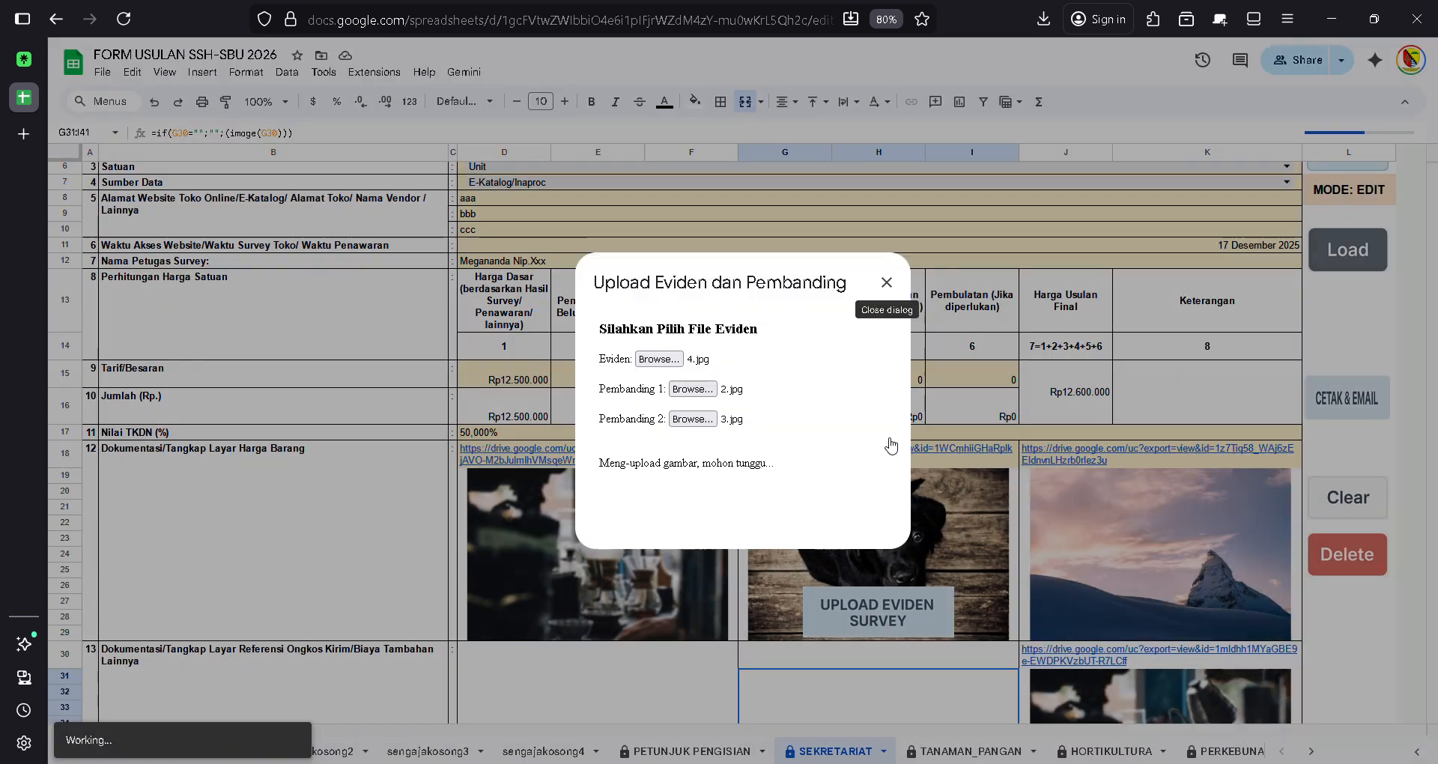
# - Check the documentation images, submit the edited laptop entry and dismiss the message
pyautogui.scroll(-3, 891, 444)
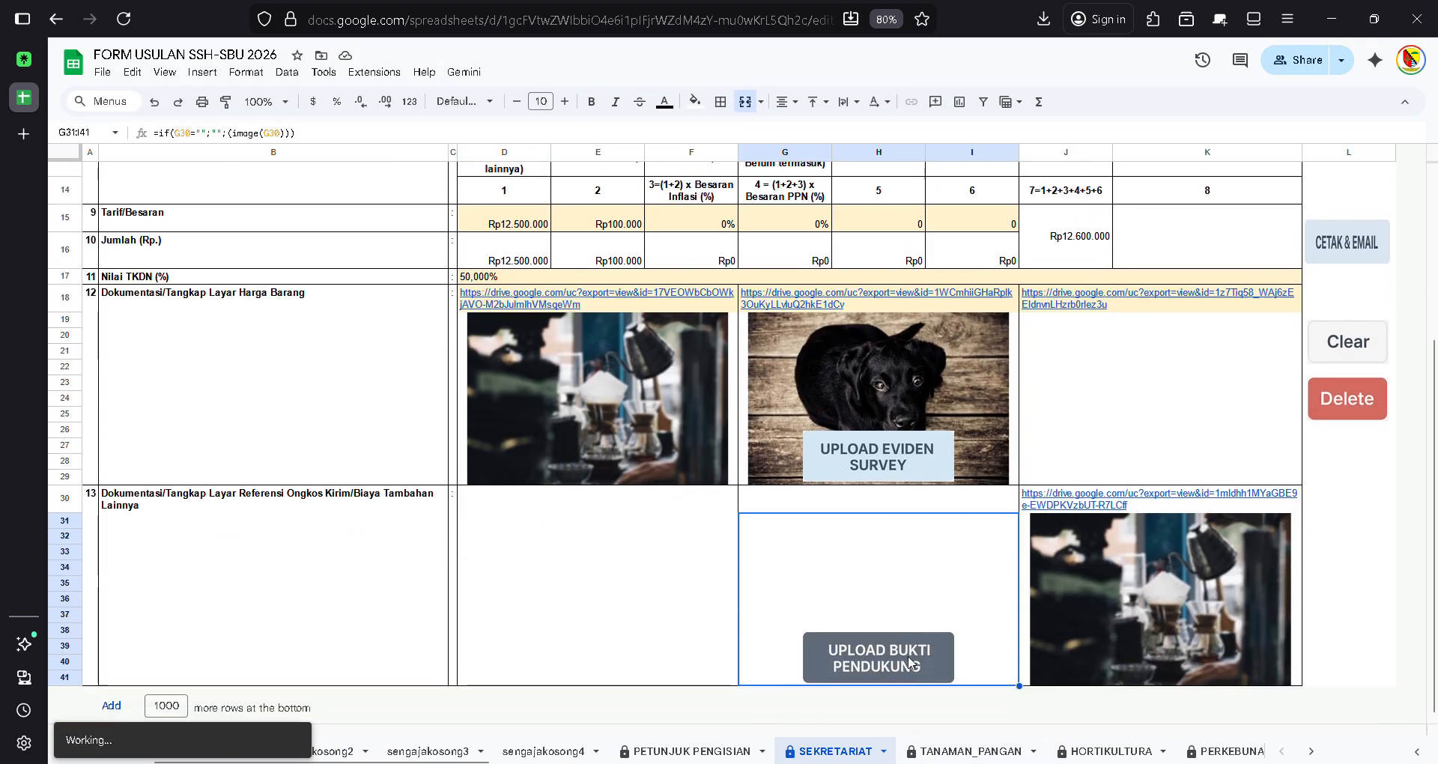
pyautogui.click(581, 669)
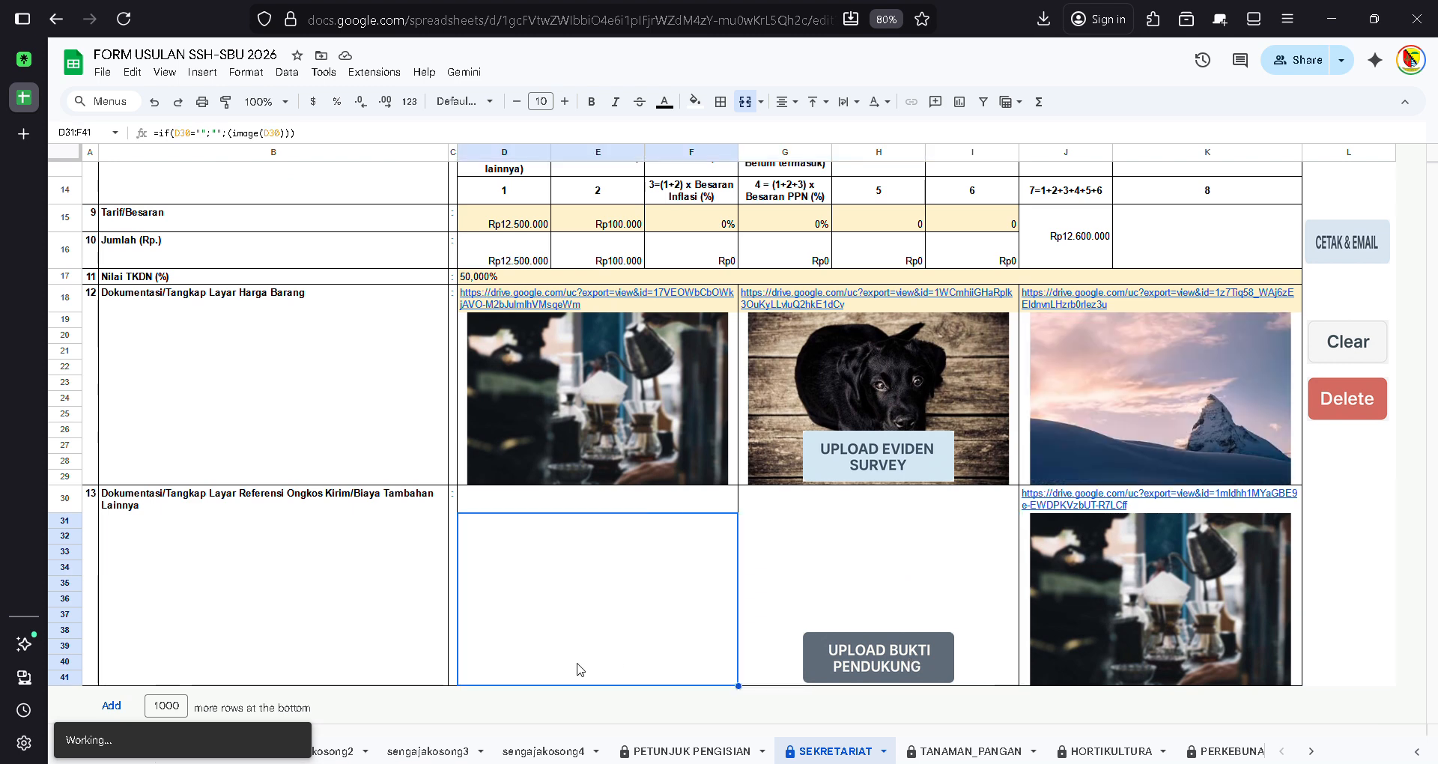
pyautogui.scroll(5, 943, 388)
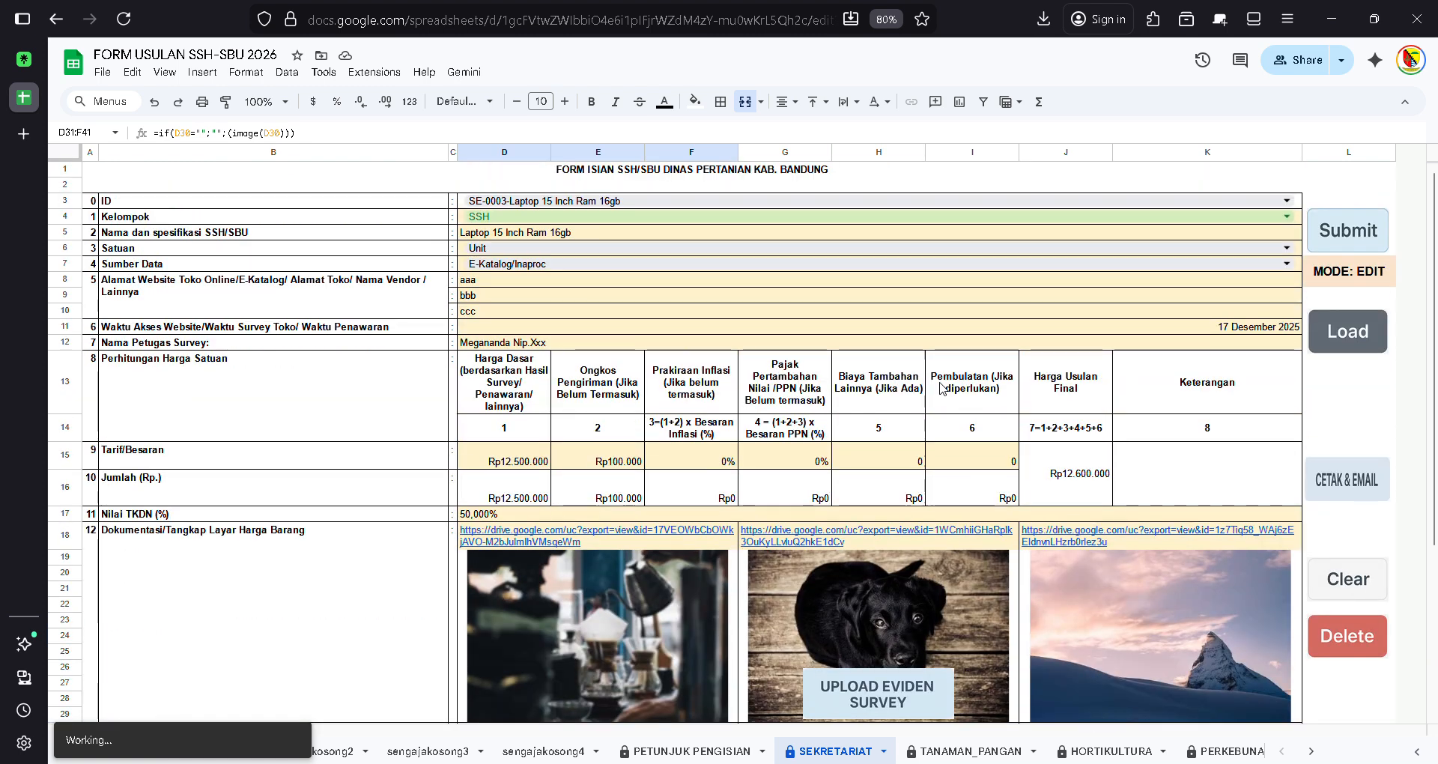
pyautogui.click(1362, 244)
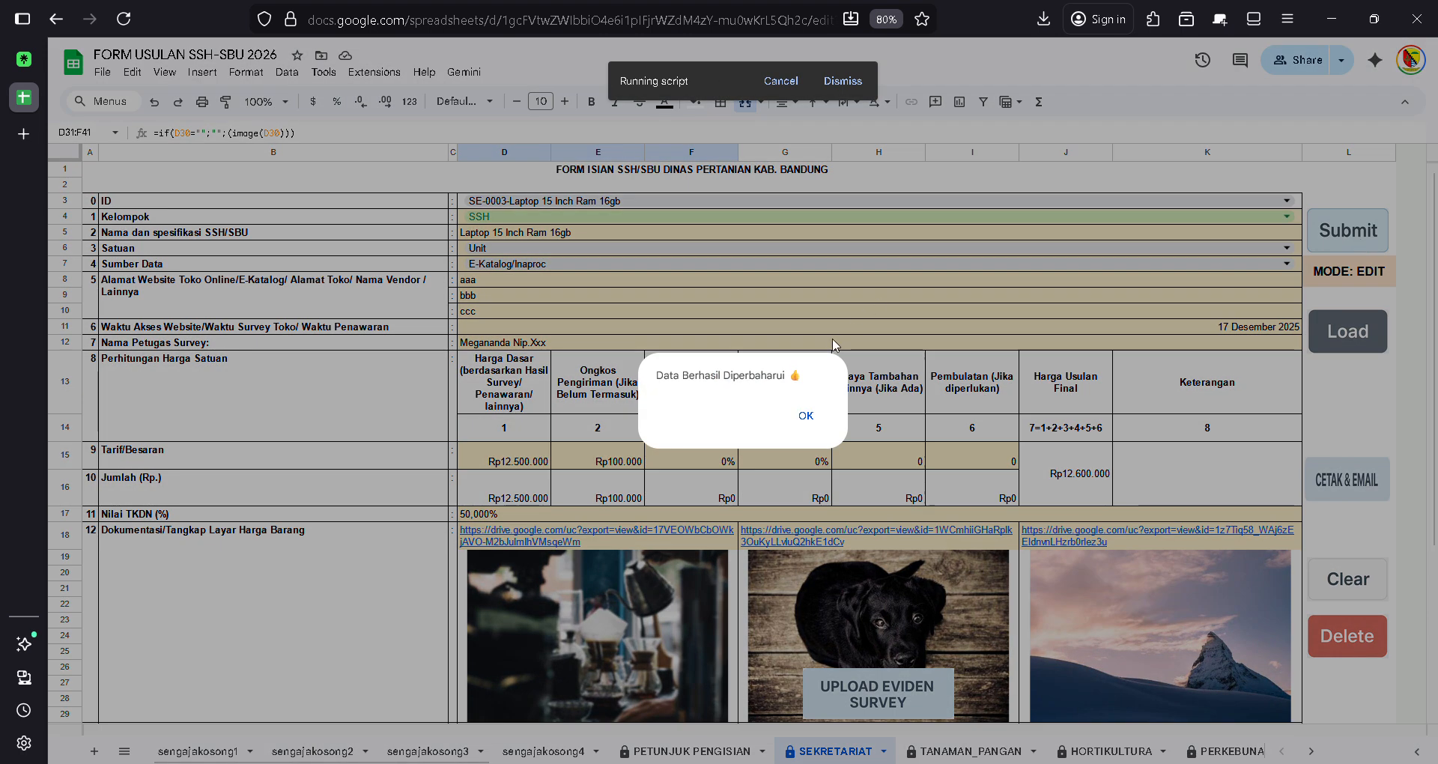
pyautogui.click(809, 415)
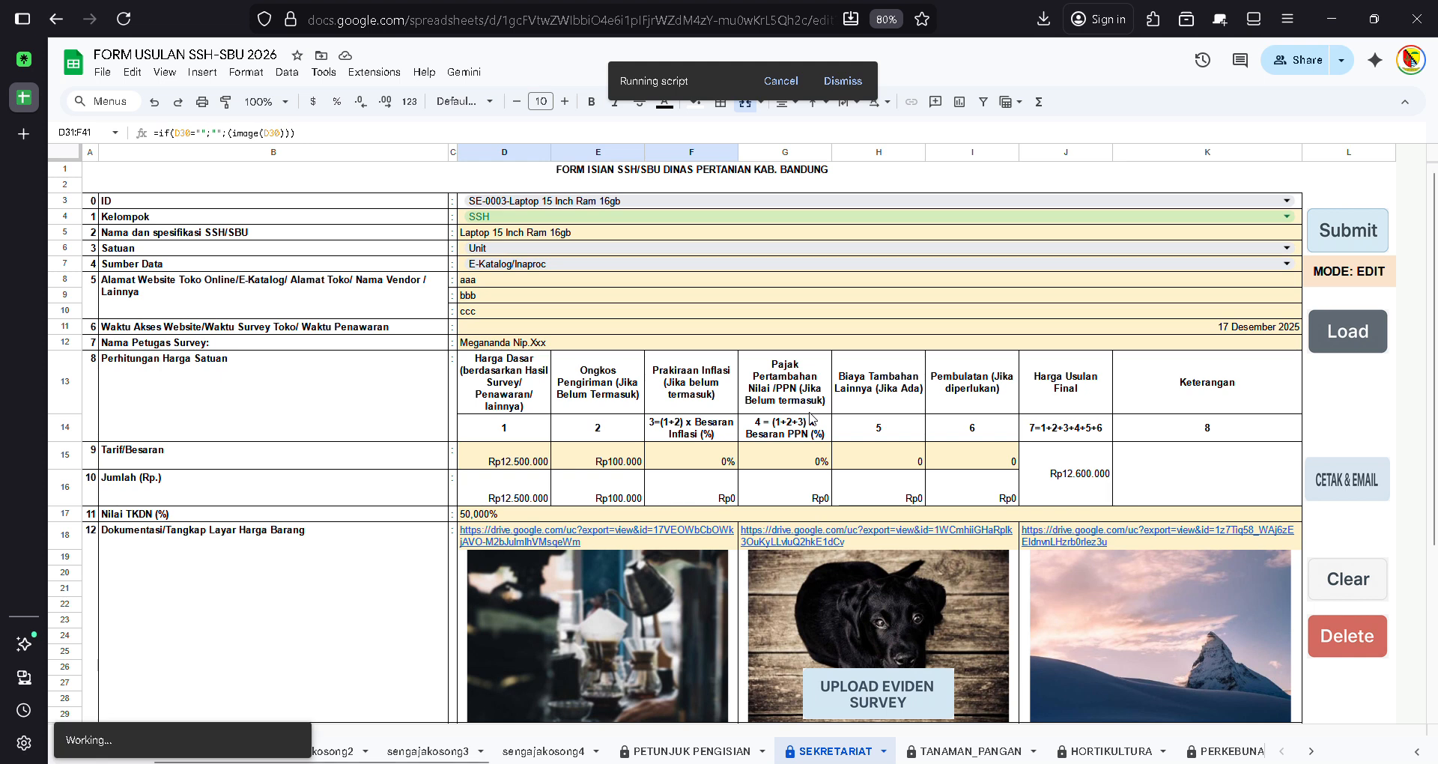
# - Examine the Tarif/Besaran values, Kelompok, name and specification, and store address entries in the form
pyautogui.click(487, 292)
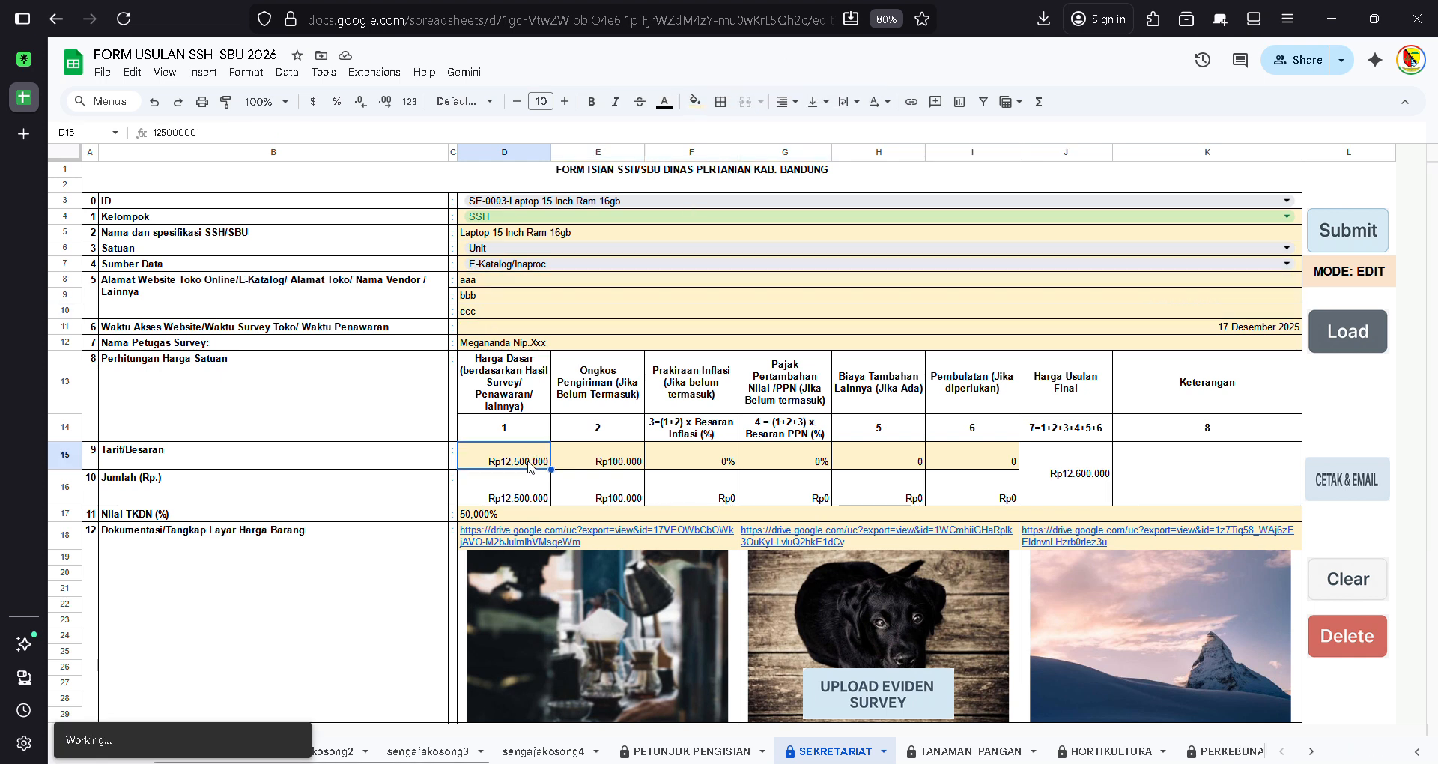
pyautogui.click(1012, 469)
pyautogui.moveTo(1011, 469); pyautogui.dragTo(514, 472)
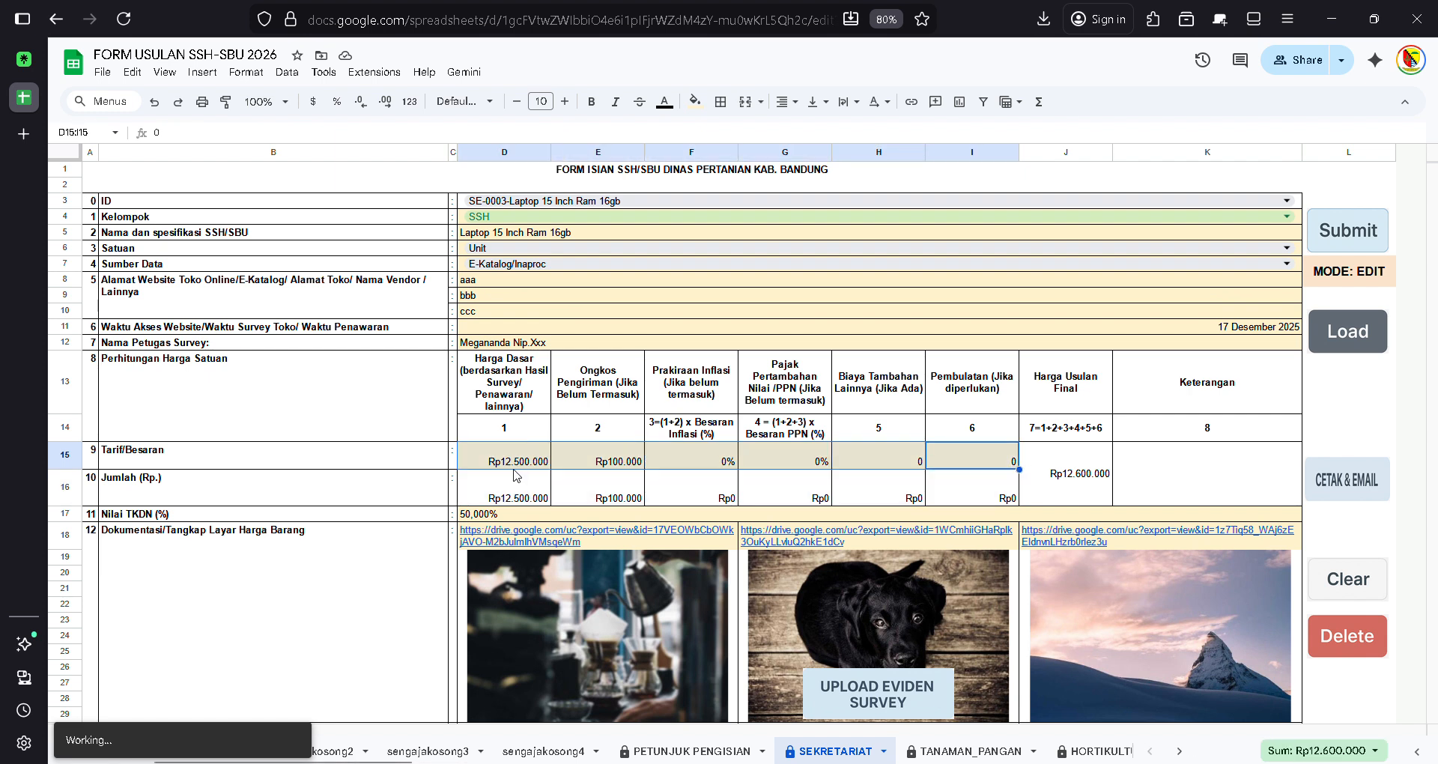
pyautogui.click(517, 468)
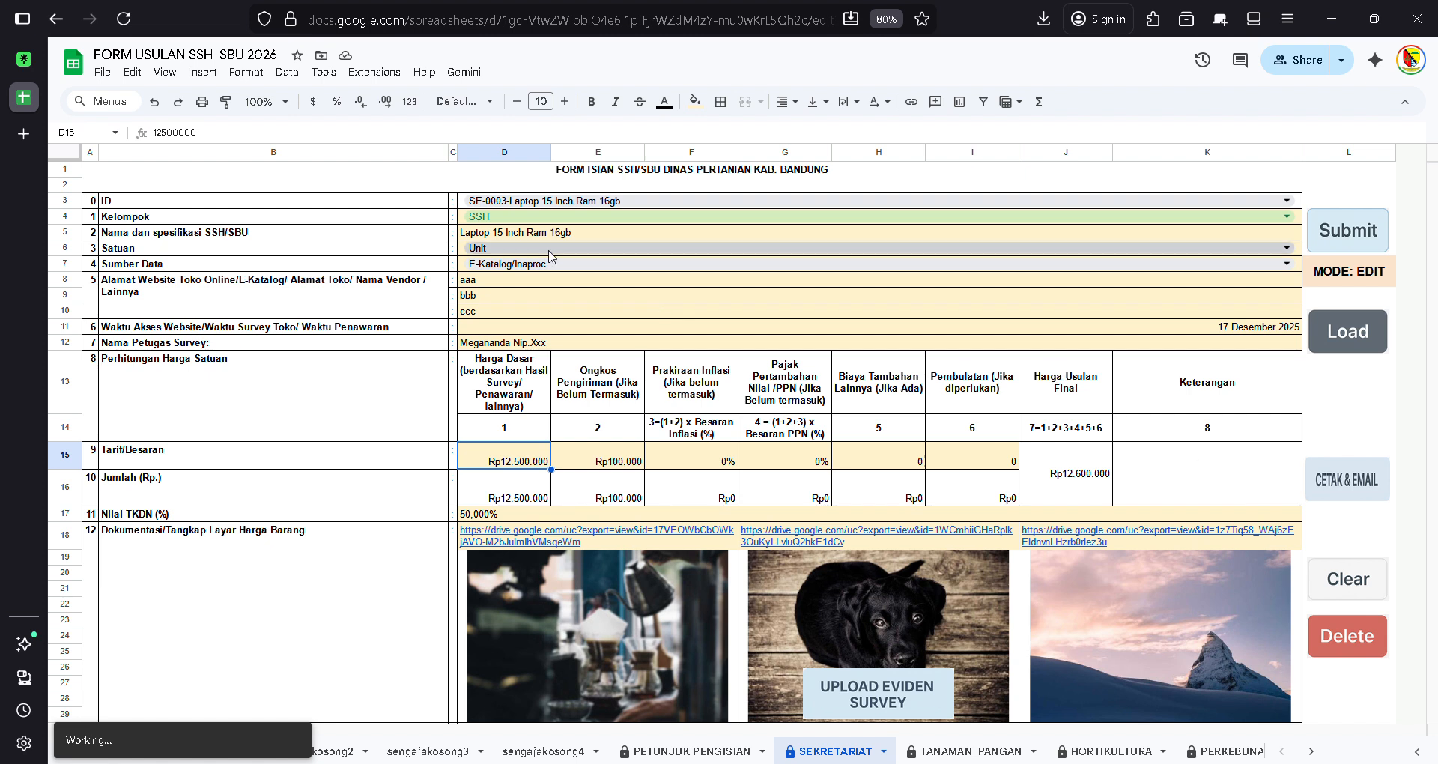
pyautogui.click(606, 223)
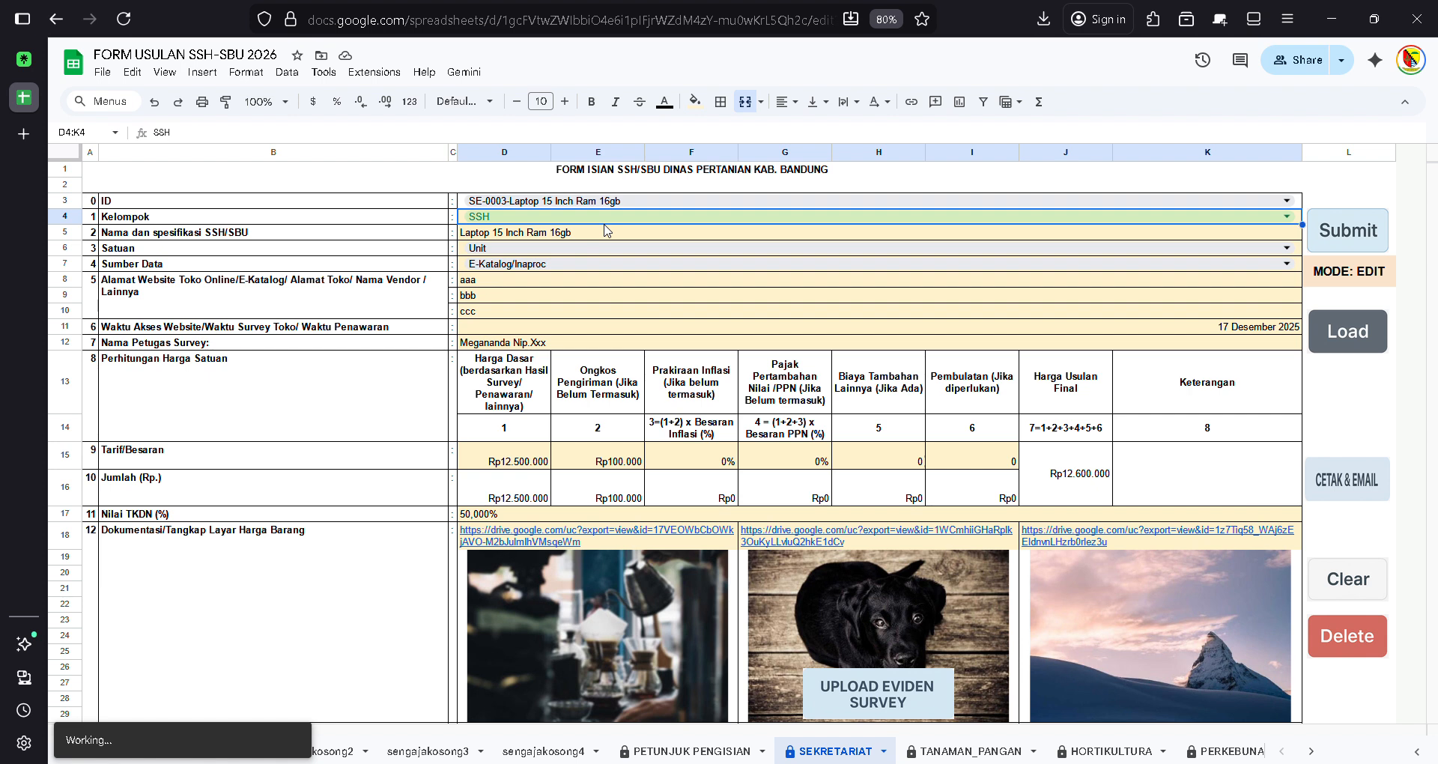
pyautogui.click(607, 231)
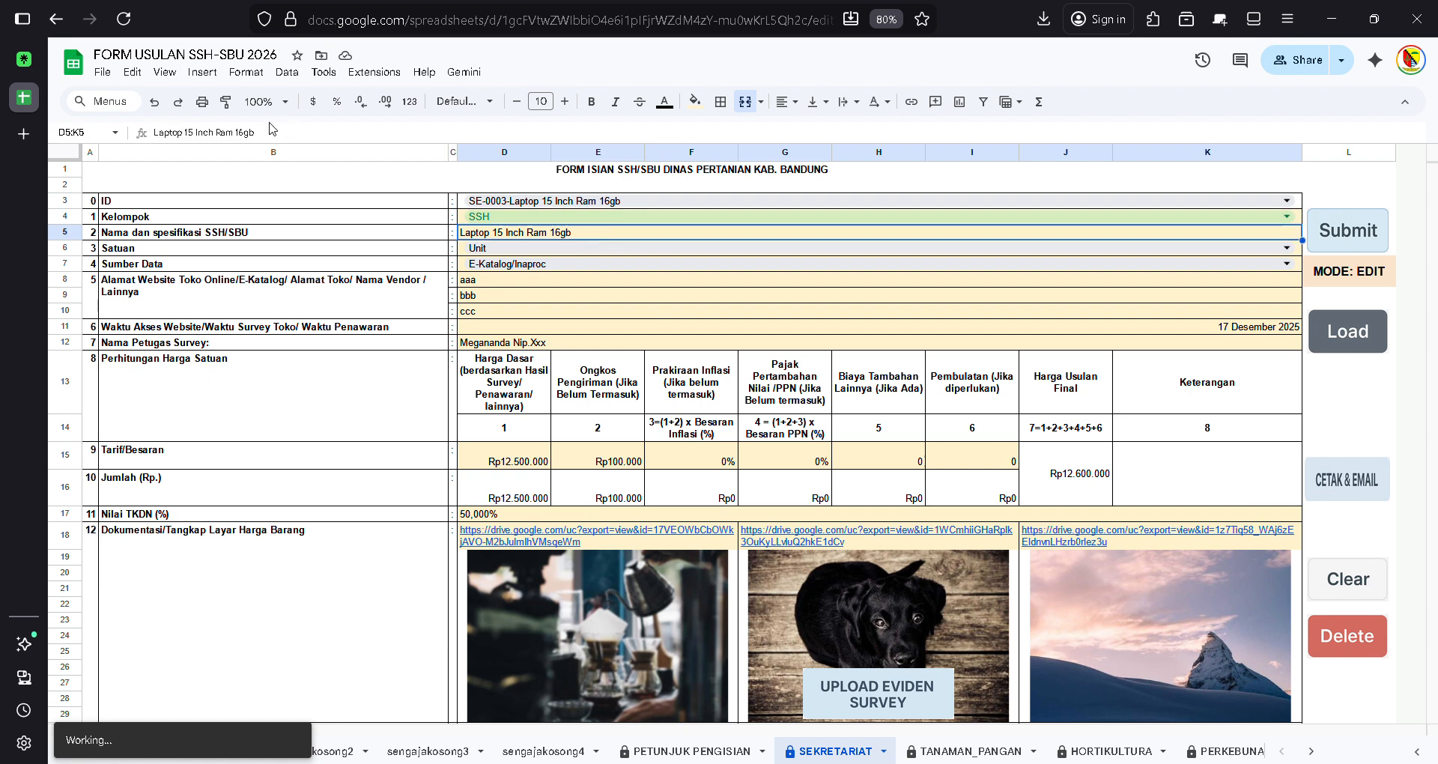
pyautogui.moveTo(276, 133); pyautogui.dragTo(49, 120)
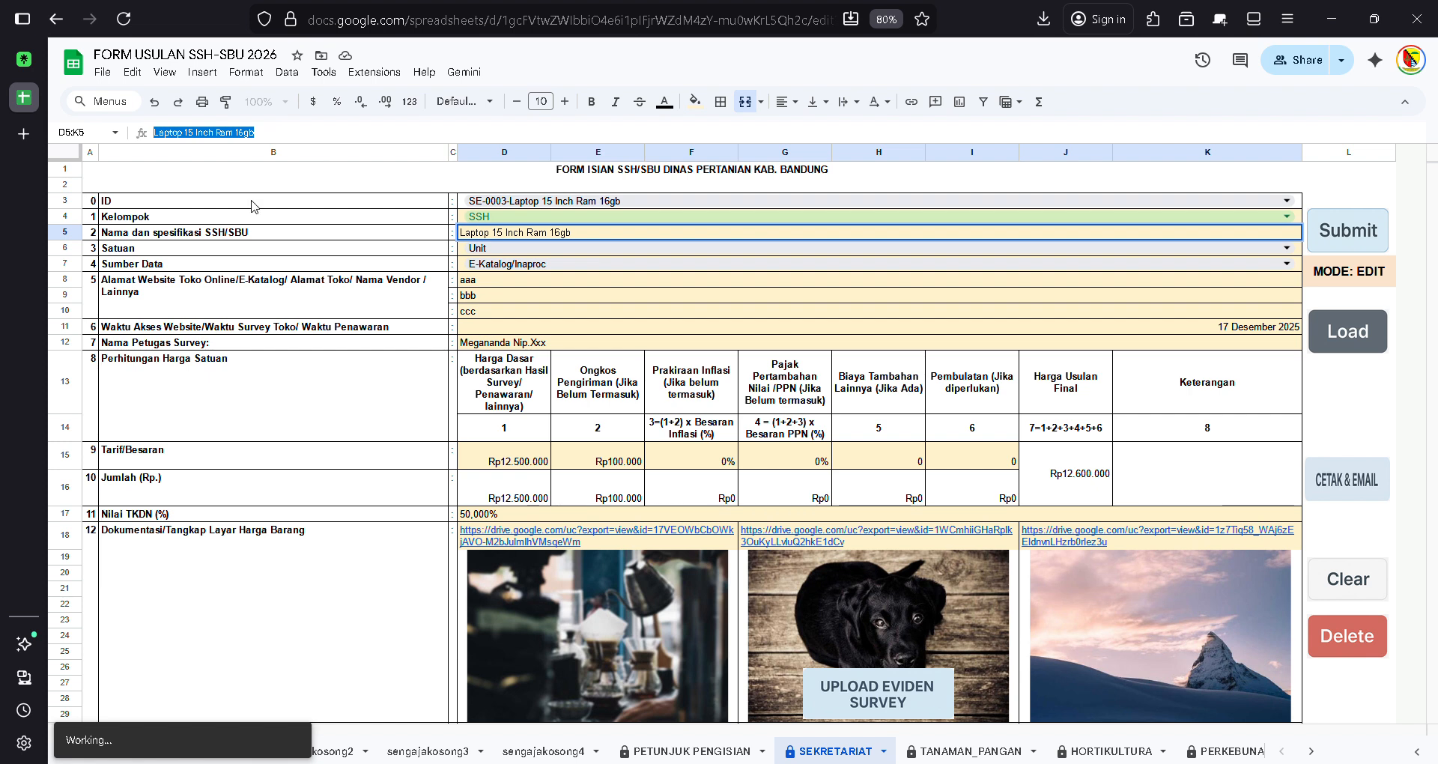
pyautogui.click(514, 313)
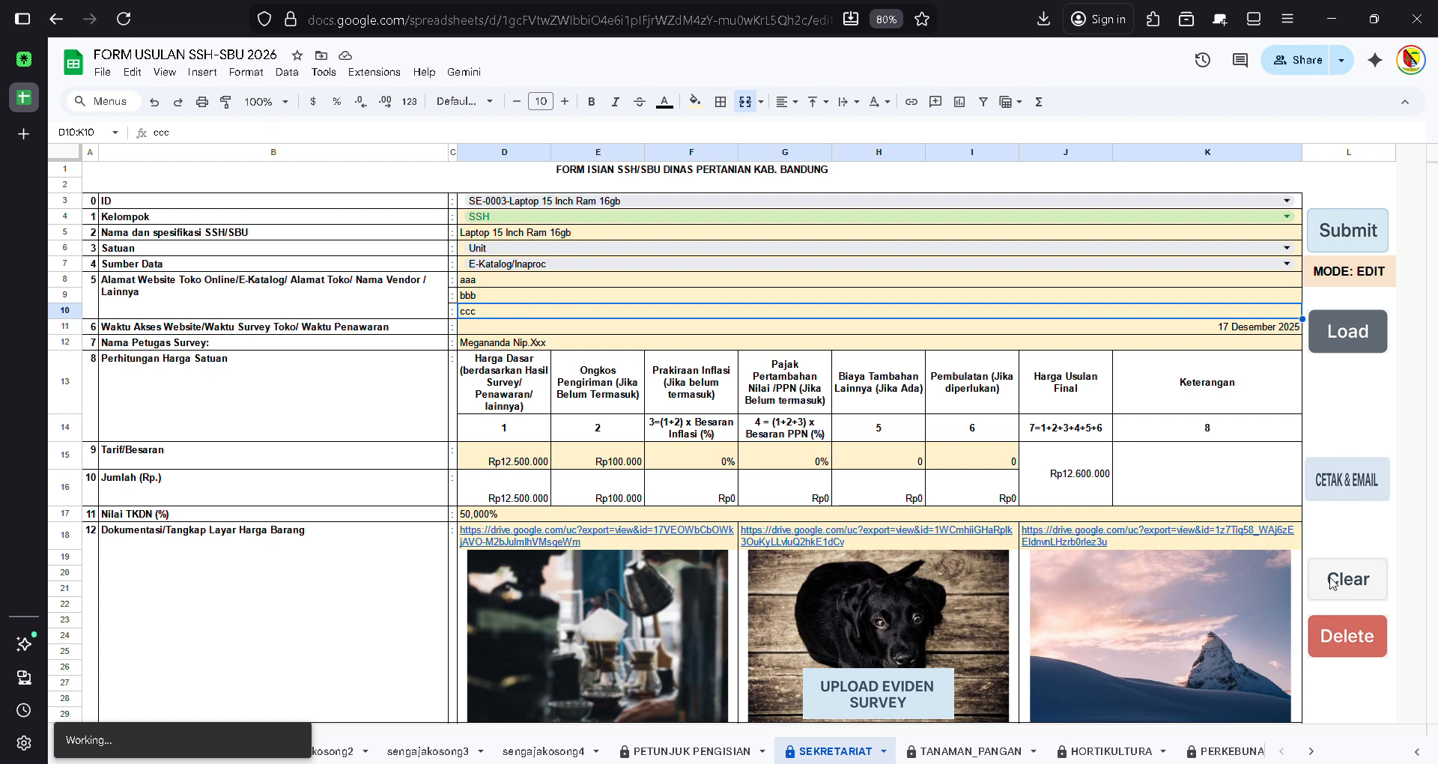
# - Clear the ID field to make a new entry and set the Harga Dasar value to Rp20.000.000
pyautogui.click(825, 198)
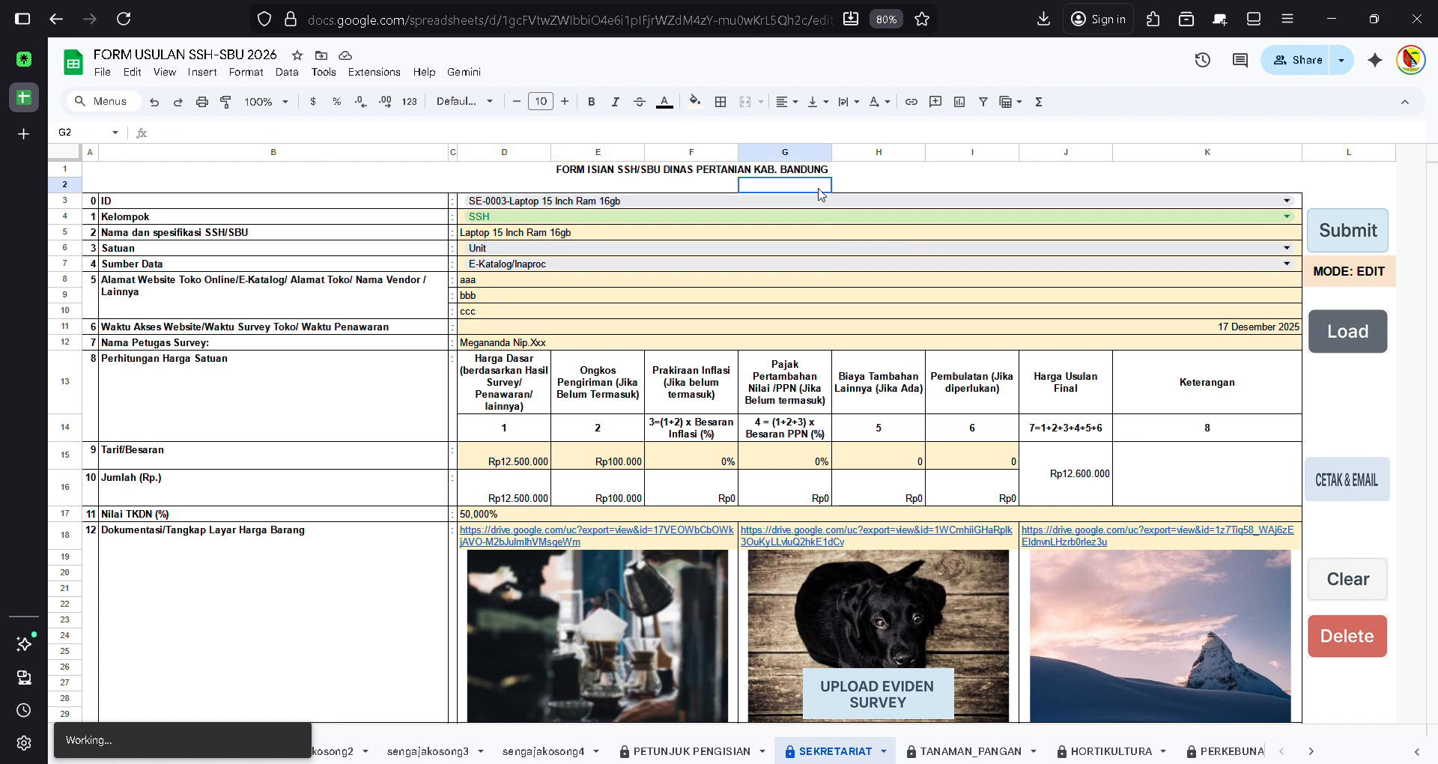
pyautogui.press('Delete')
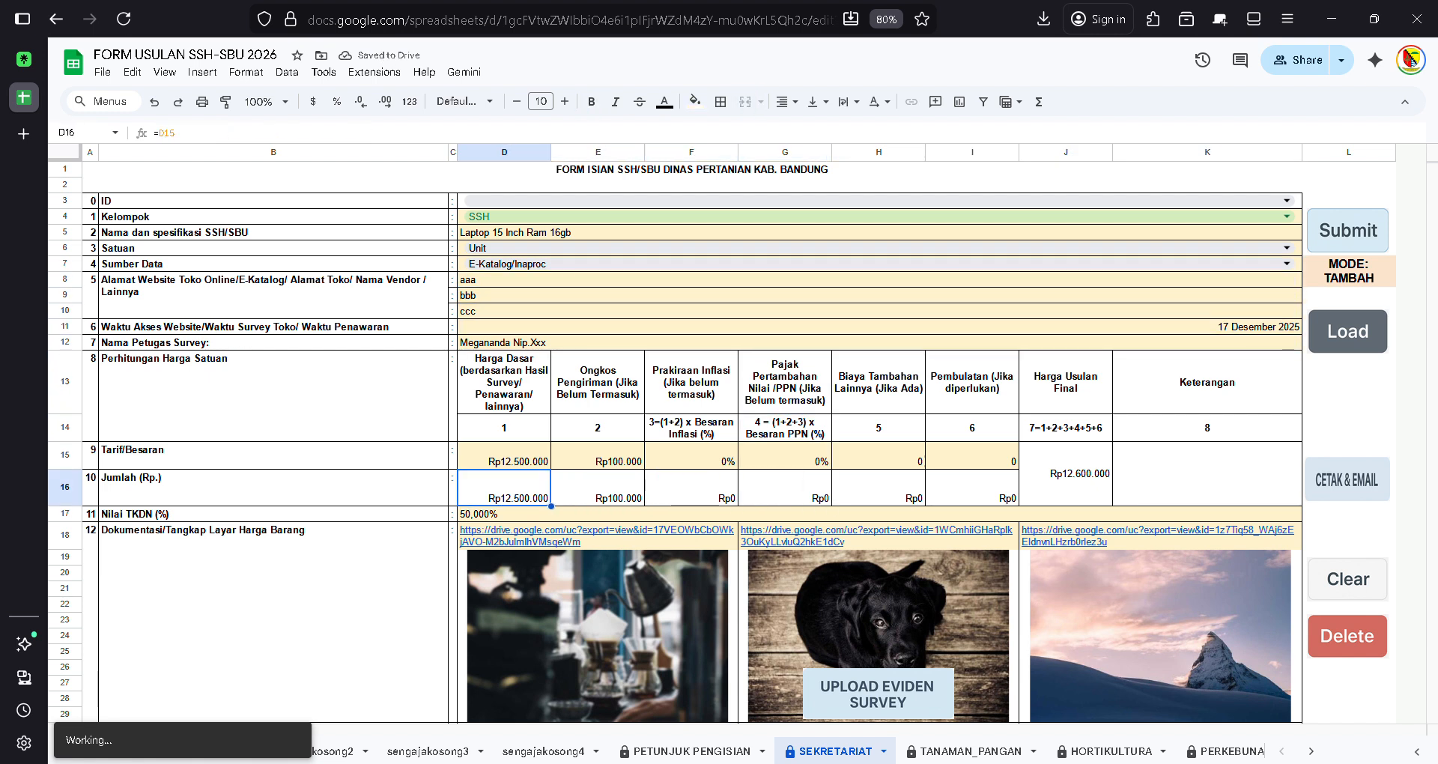
pyautogui.write('20.000.000')
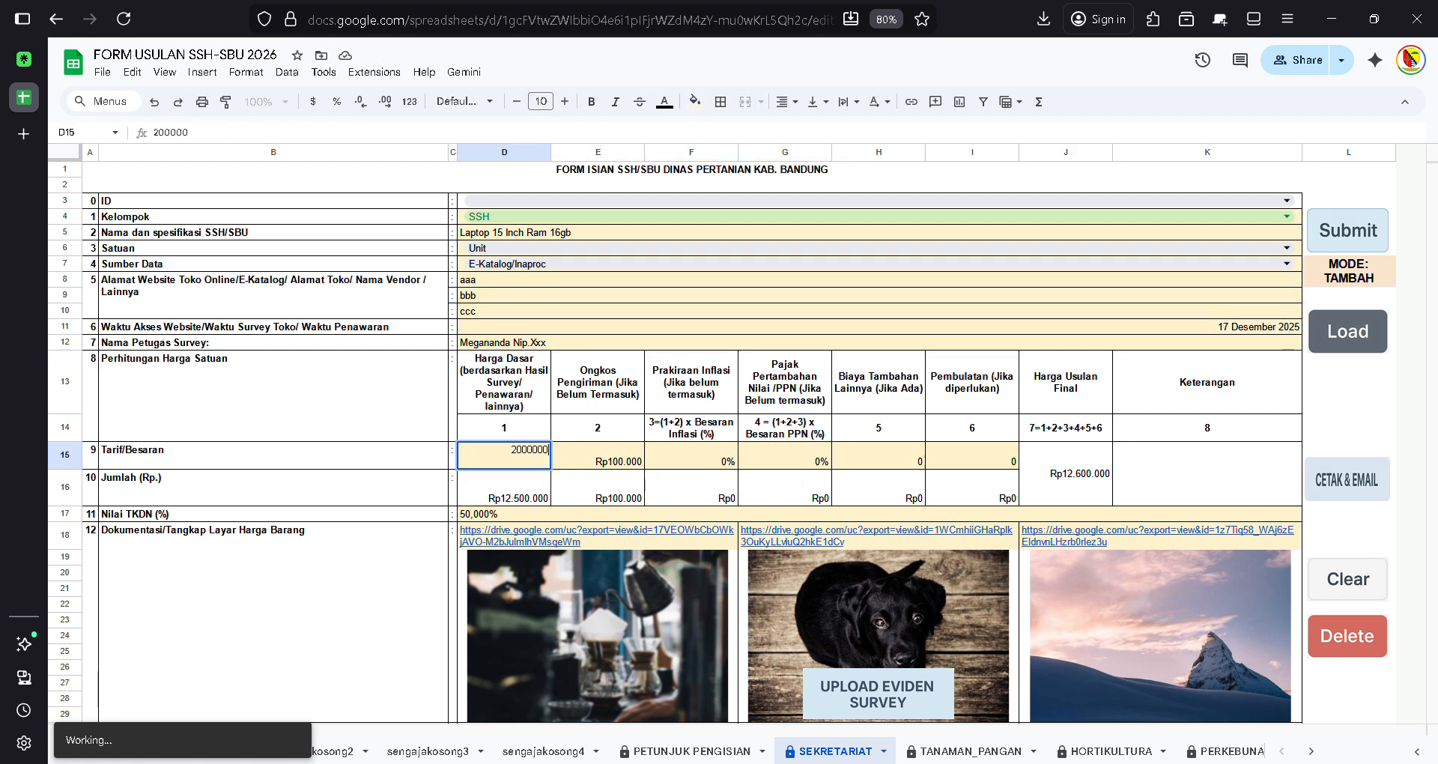
pyautogui.press('Return')
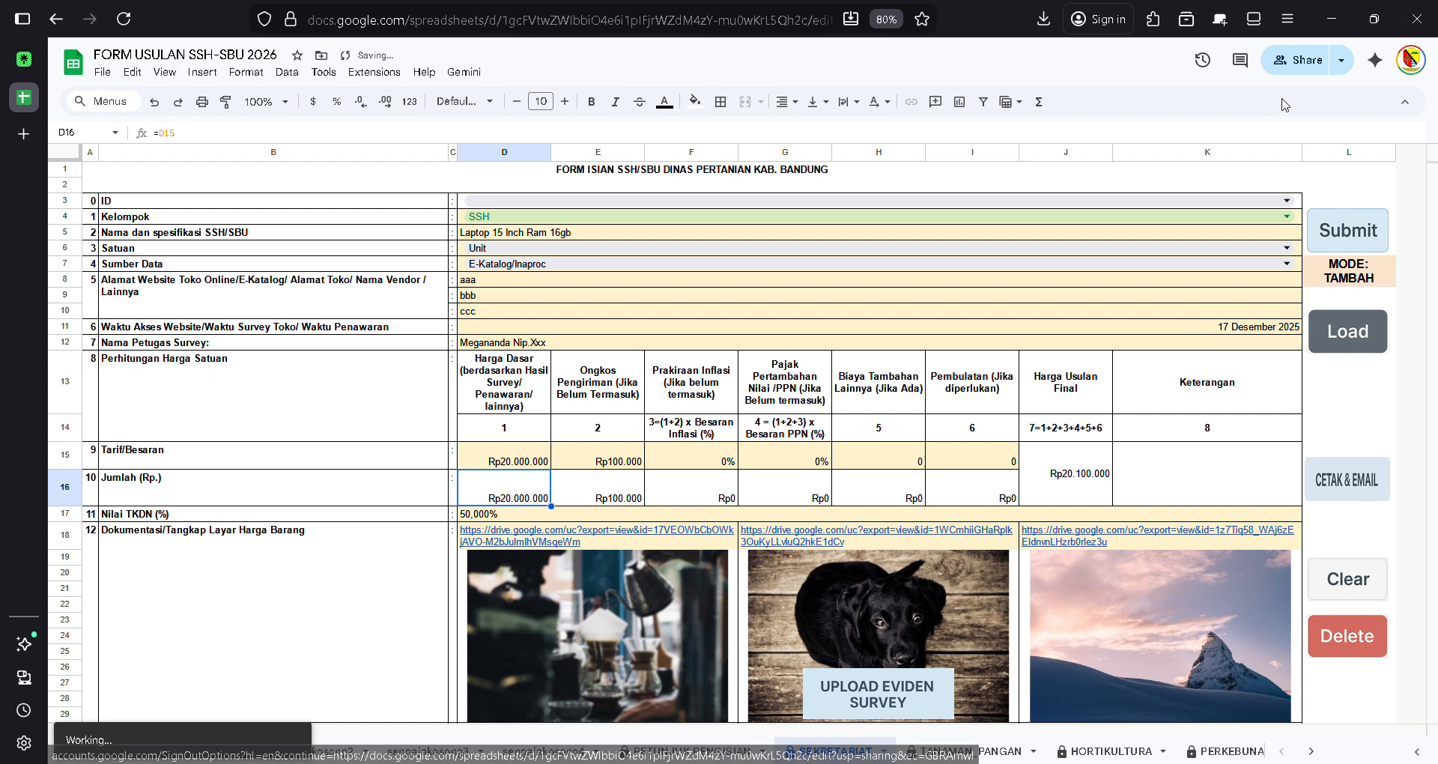
# - Try to submit the form as a new entry while keeping the name Laptop 15 Inch Ram 16gb
pyautogui.click(1358, 272)
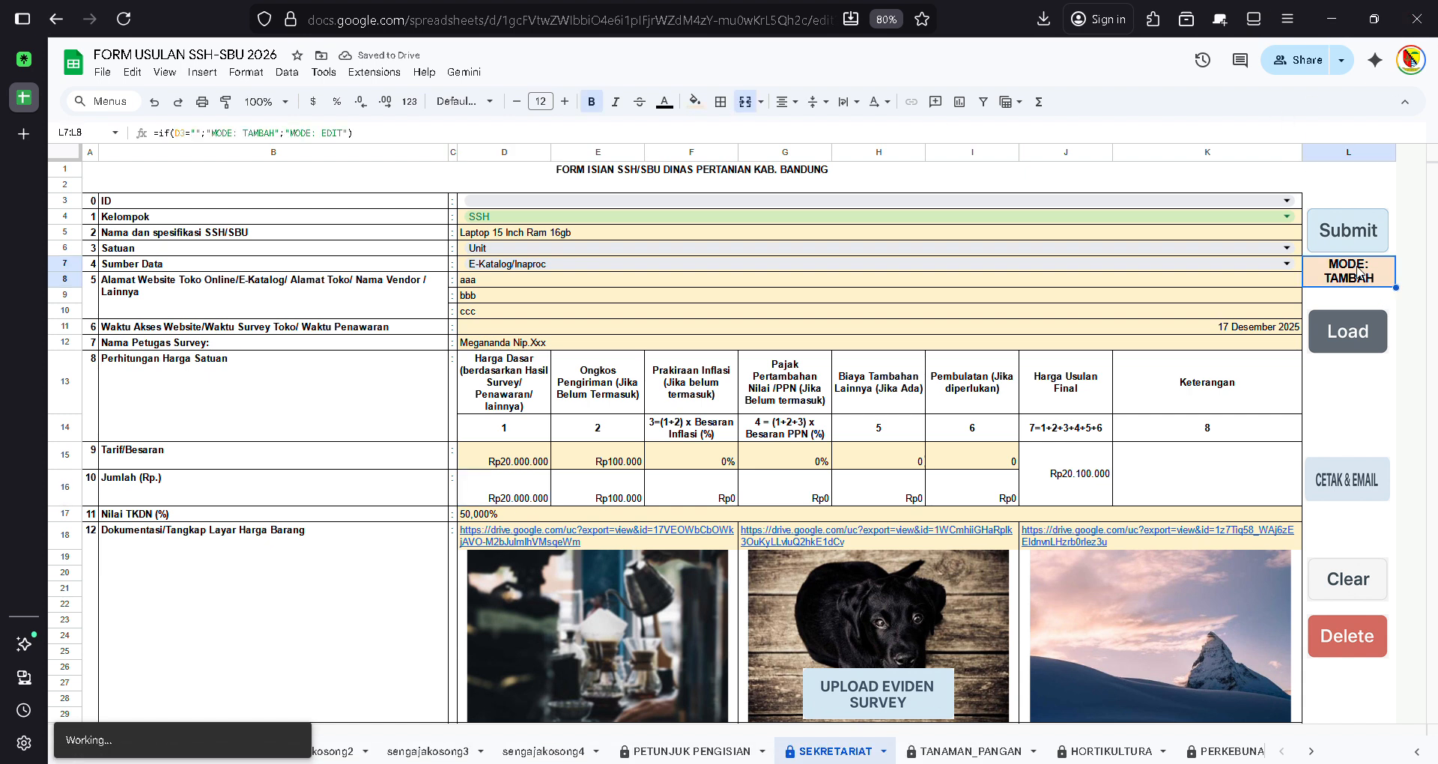
pyautogui.click(1367, 223)
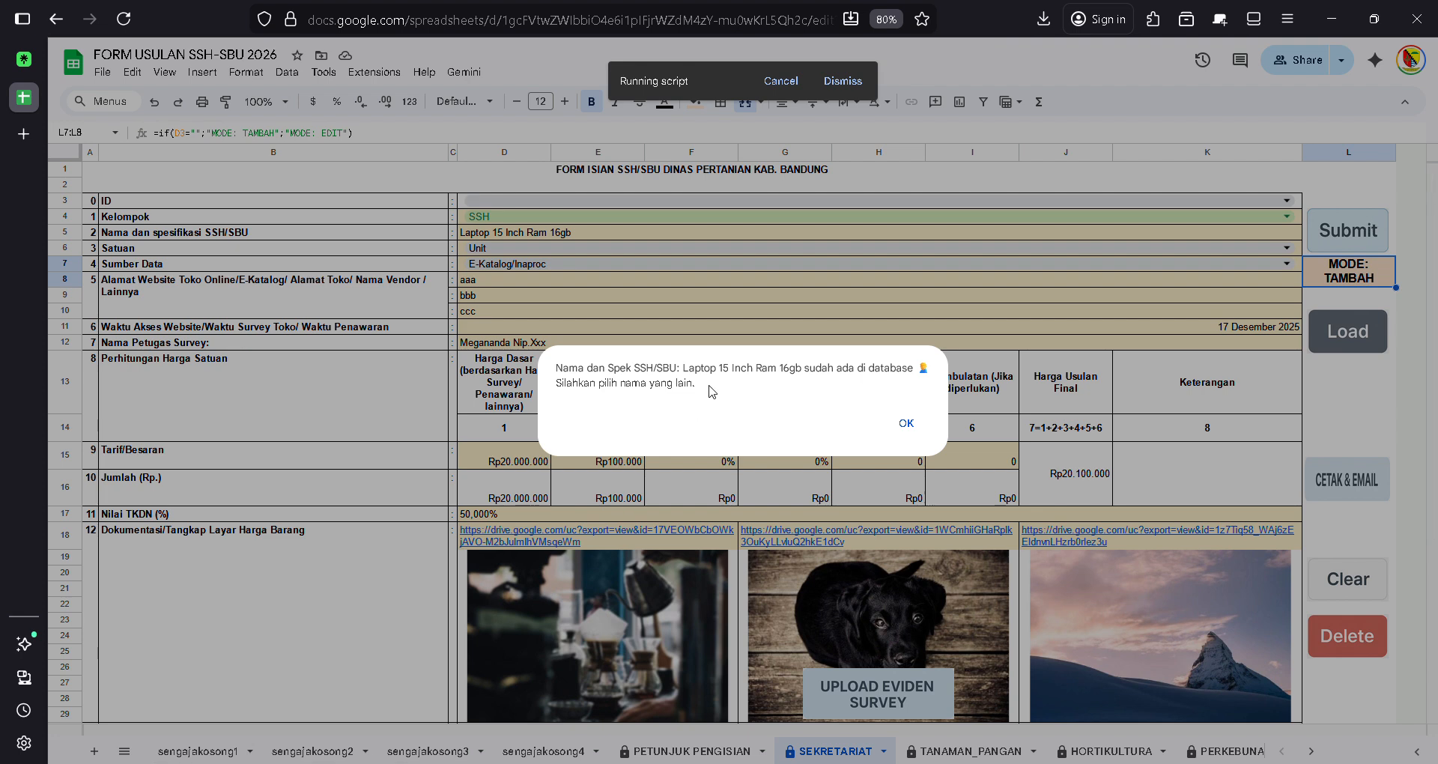
pyautogui.moveTo(683, 368); pyautogui.dragTo(888, 382)
pyautogui.click(888, 382)
pyautogui.click(907, 423)
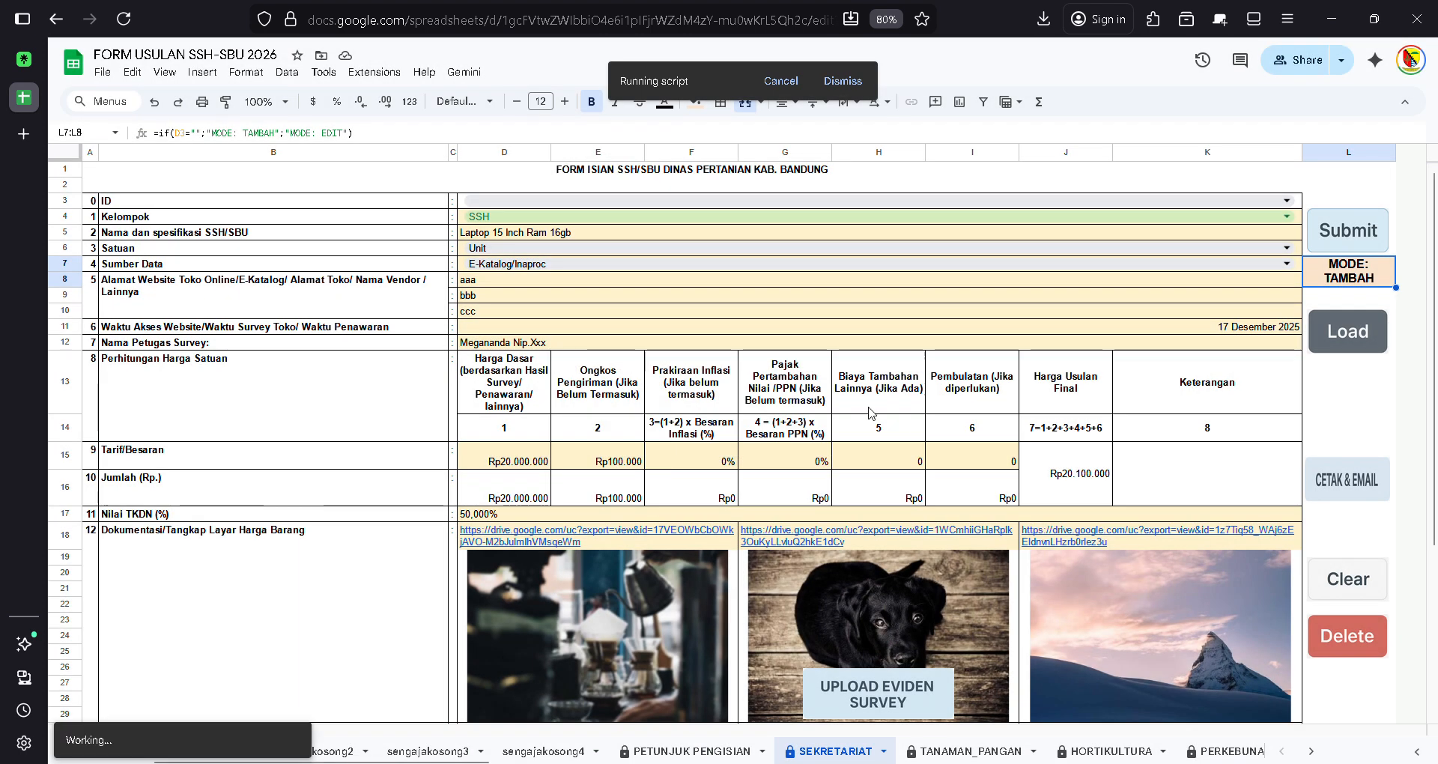
# - Change the name and specification to Laptop 15 Inch Ram 32gb and submit the form as a new entry
pyautogui.doubleClick(589, 235)
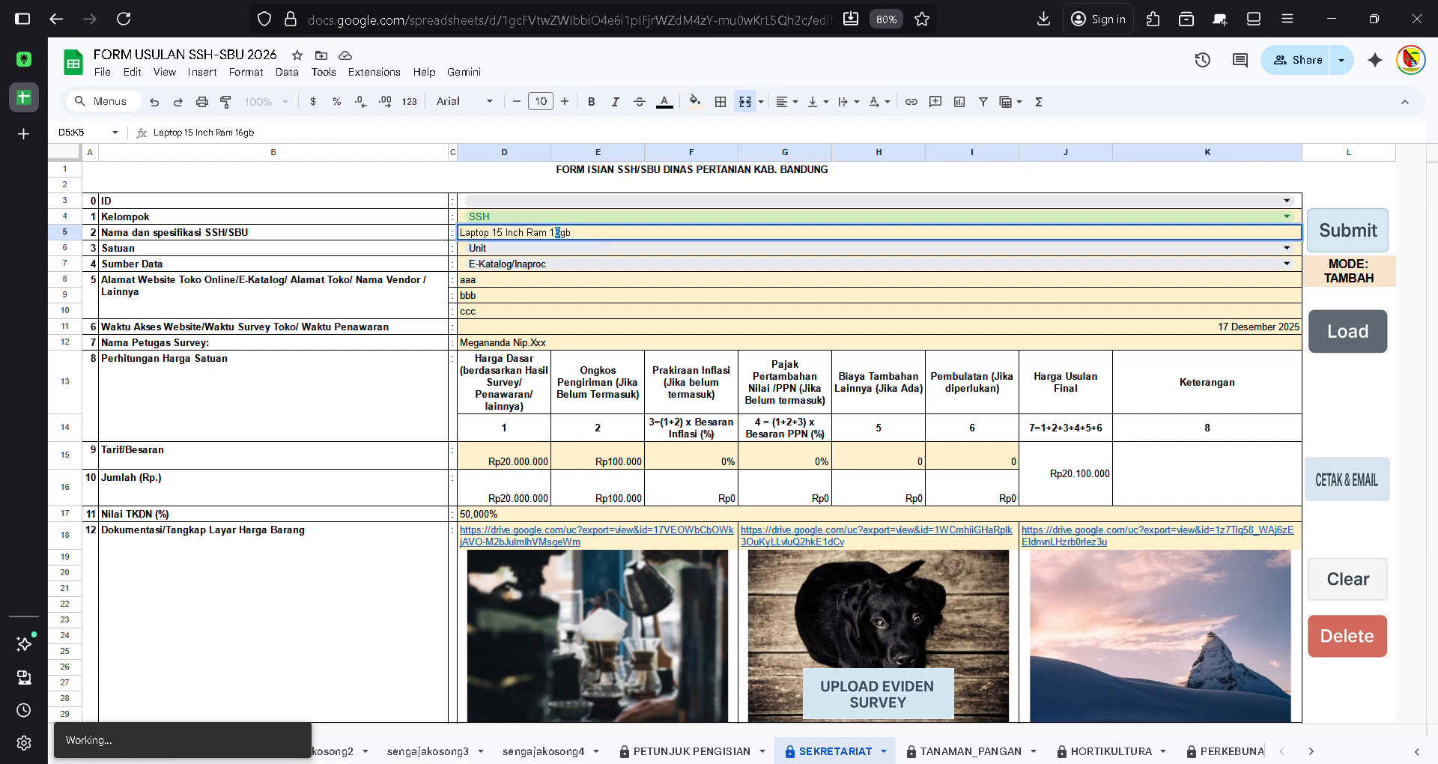
pyautogui.write('32')
pyautogui.click(742, 300)
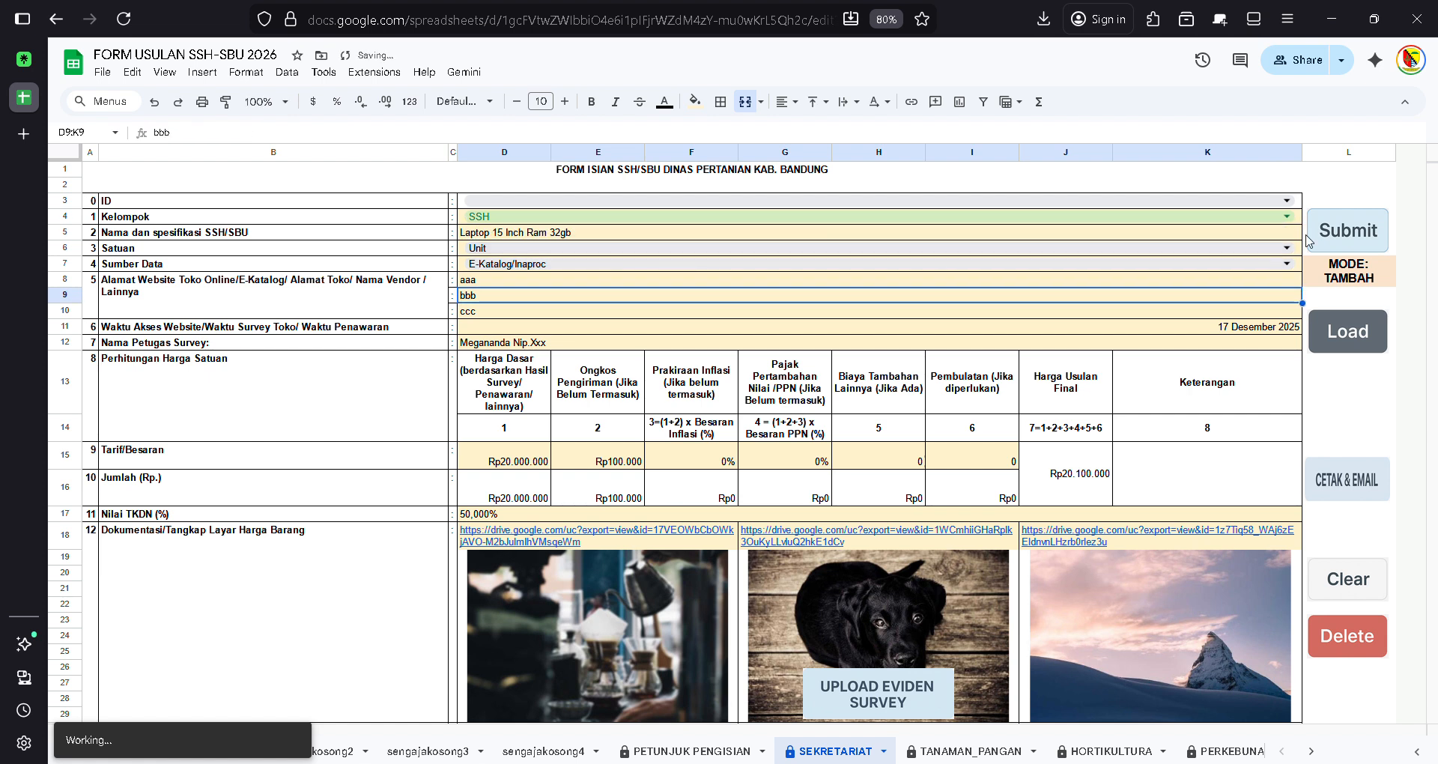
pyautogui.click(1351, 238)
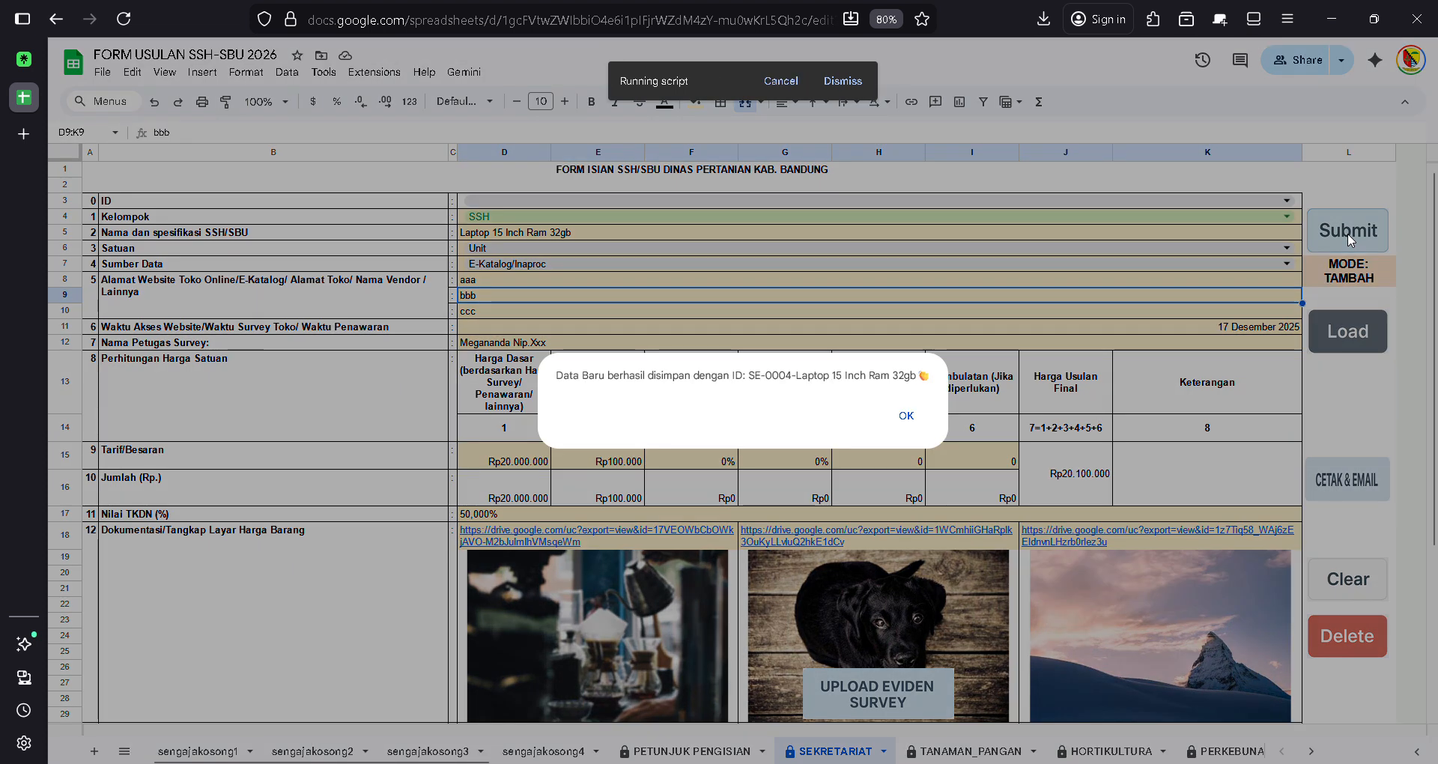
pyautogui.click(906, 415)
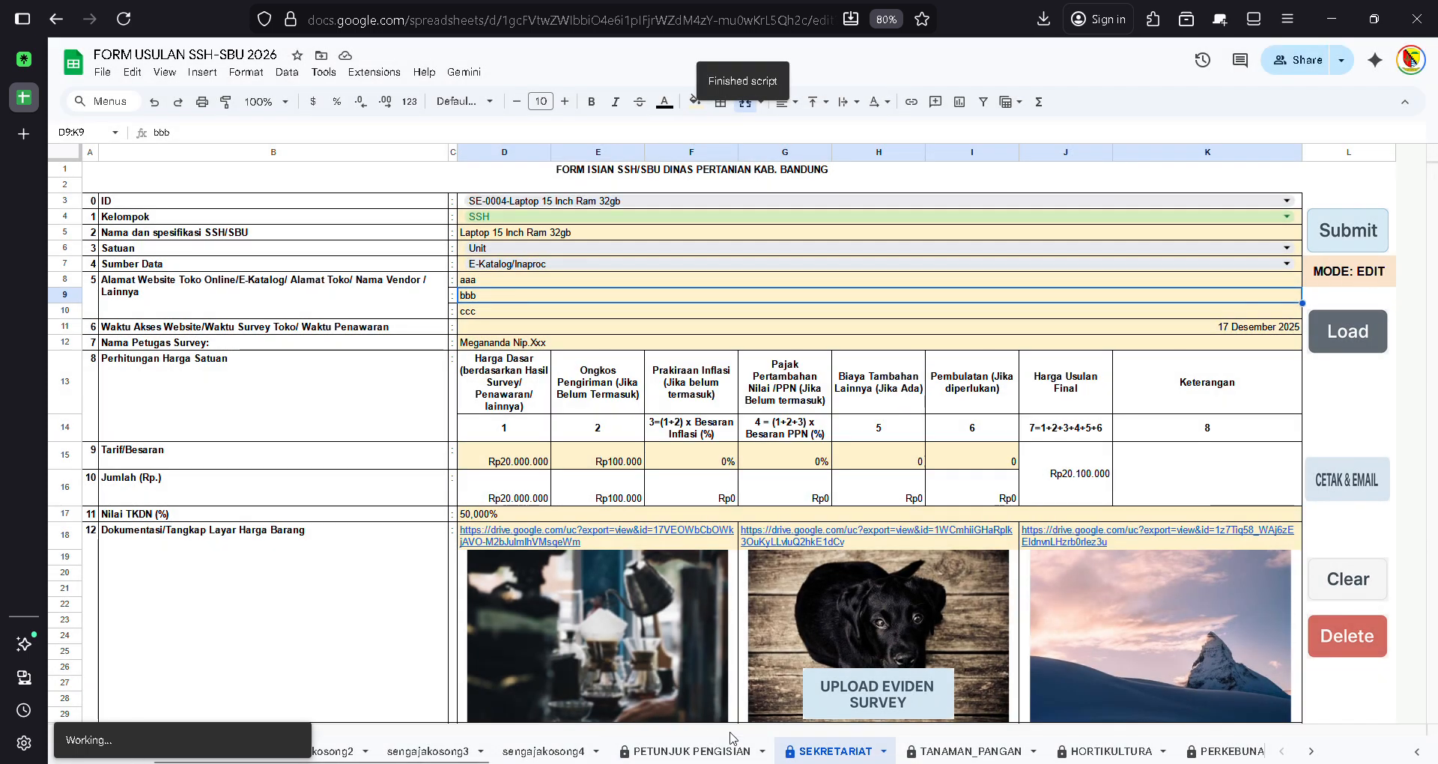
# - Open the database sheet and examine the columns stored for the laptop proposals, from ID_Usulan through TimeStamp
pyautogui.scroll(-3, 1206, 751)
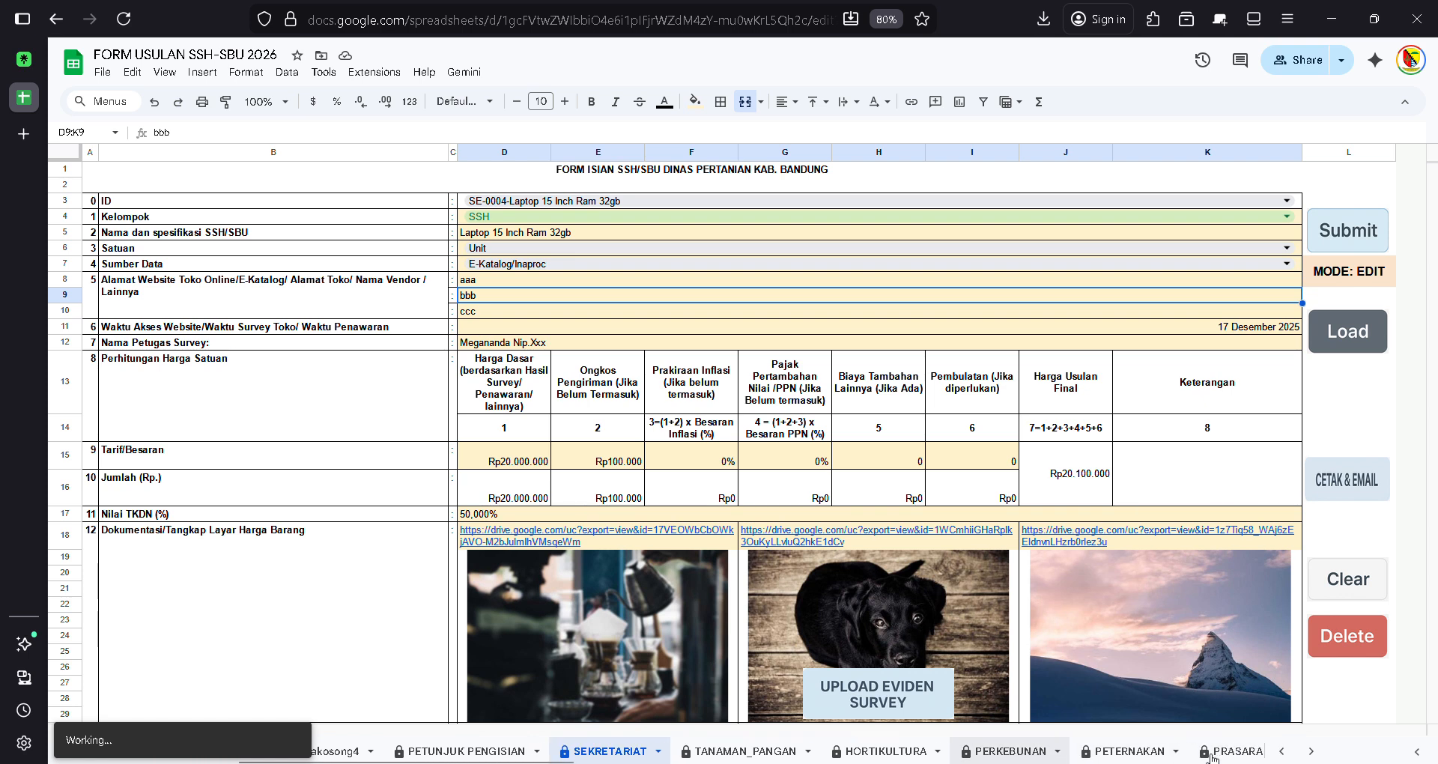
pyautogui.scroll(-10, 1213, 751)
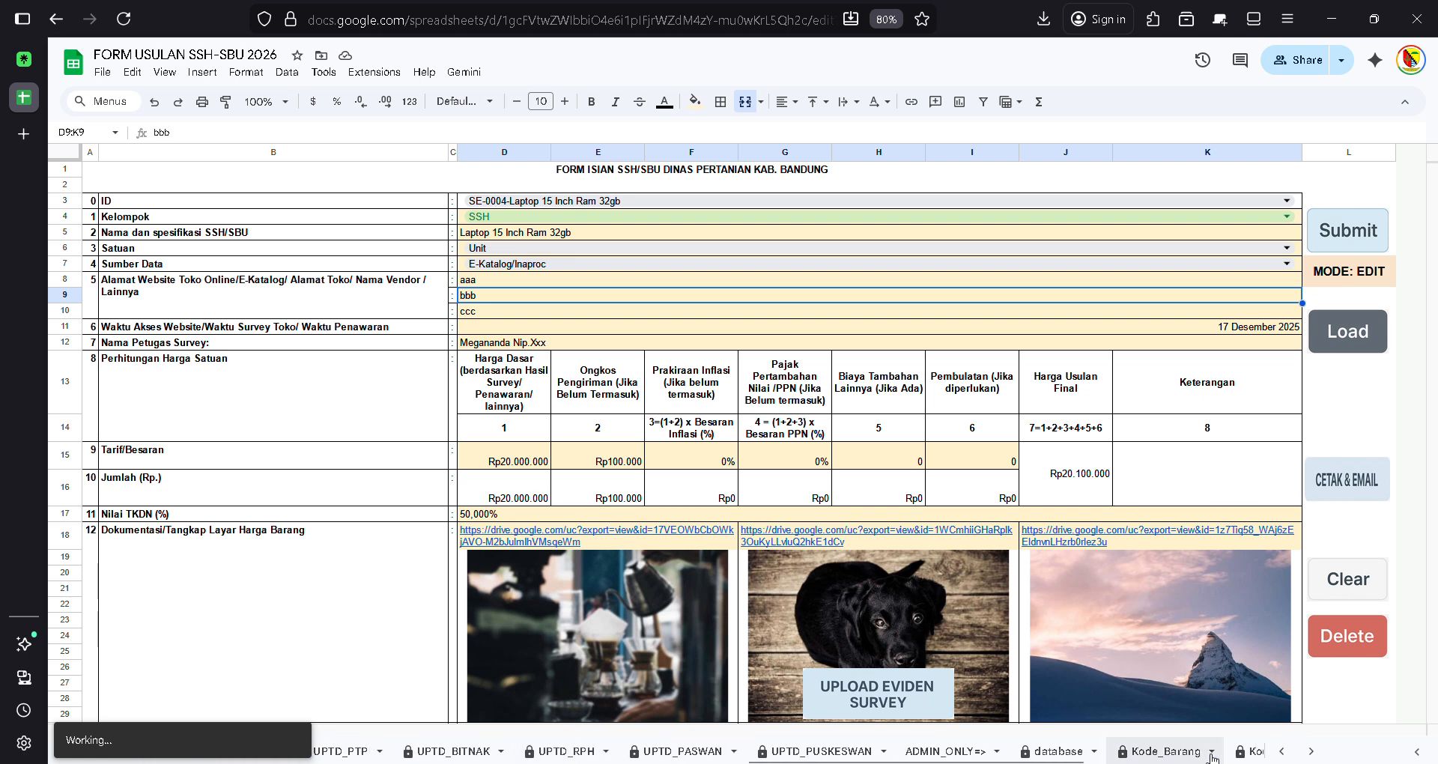
pyautogui.scroll(8, 1213, 752)
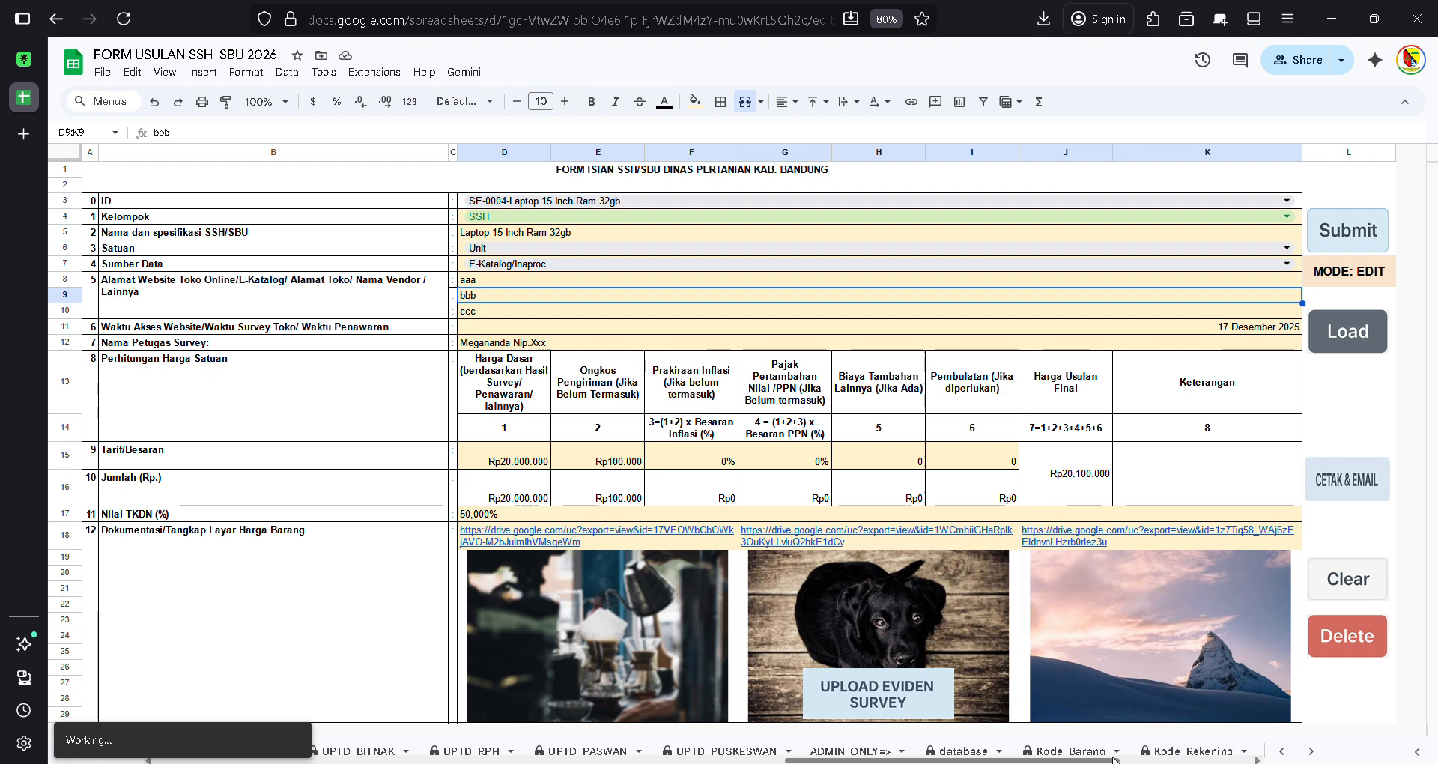
pyautogui.click(955, 750)
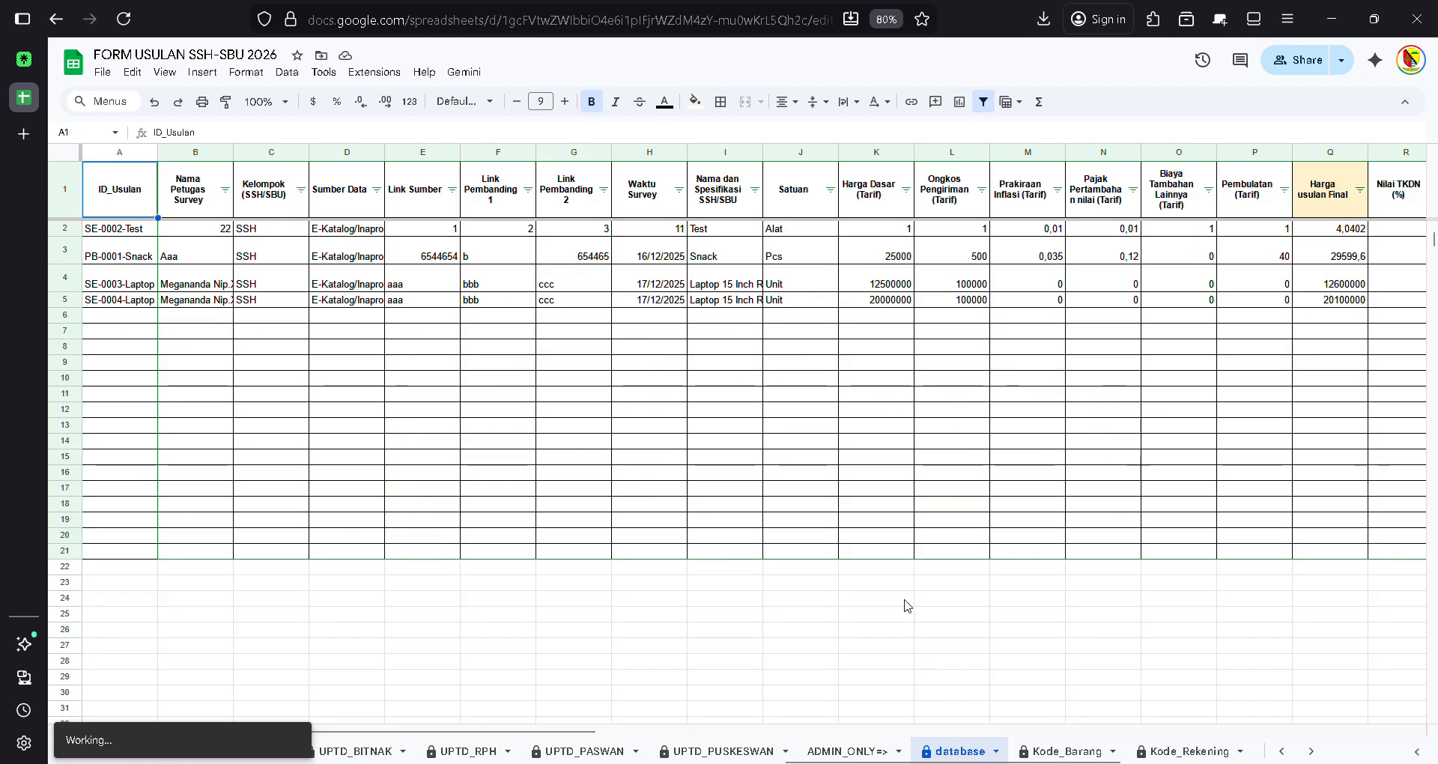
pyautogui.hscroll(15, 838, 316)
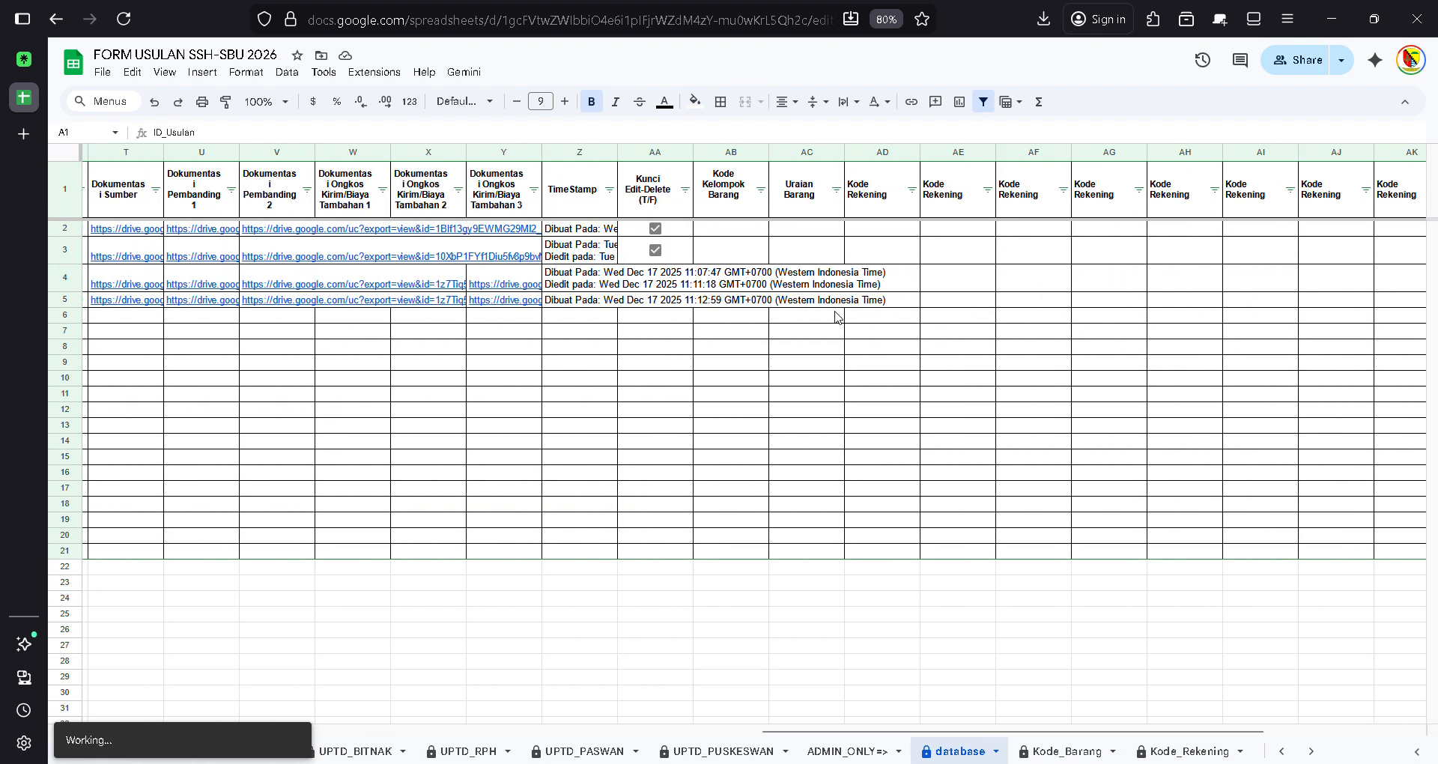
pyautogui.hscroll(-15, 837, 316)
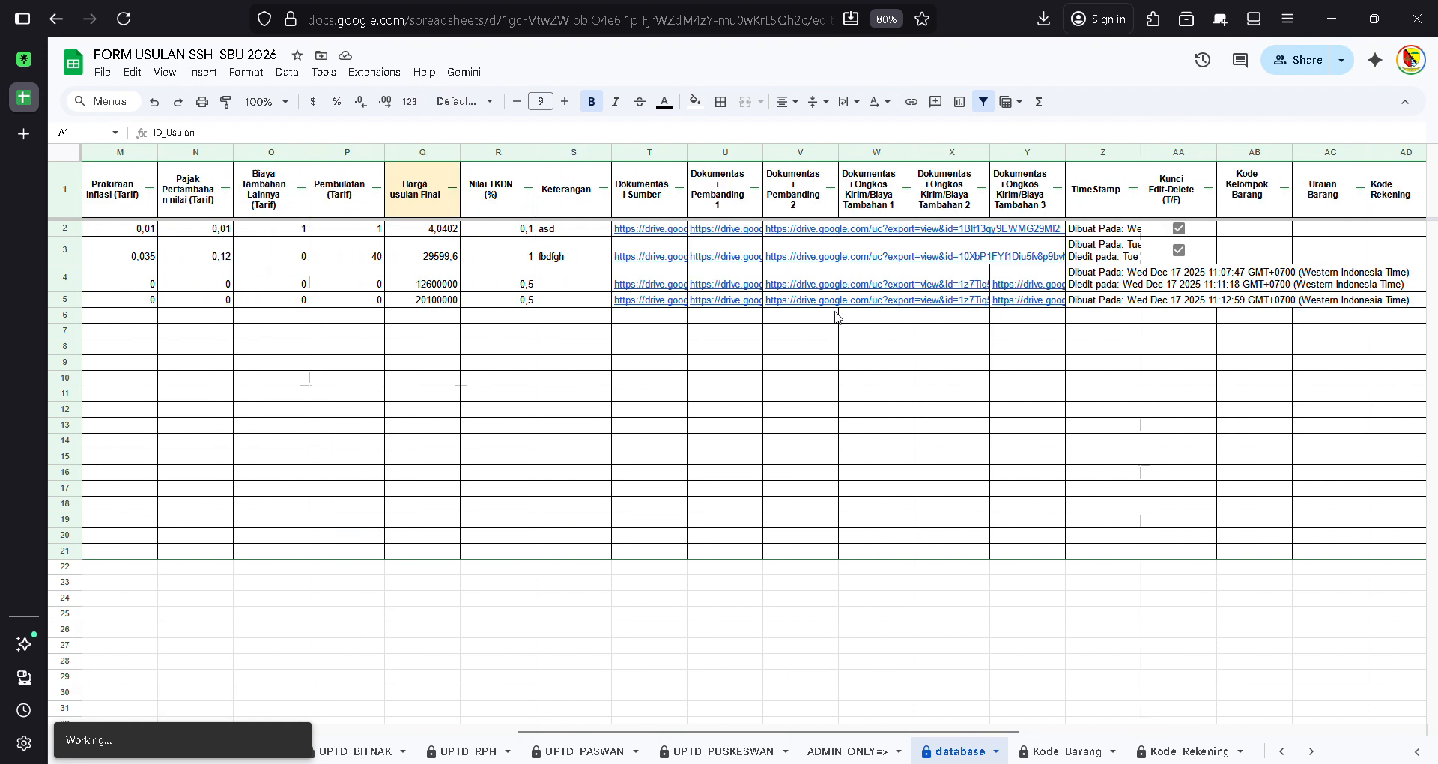
pyautogui.hscroll(-1, 838, 316)
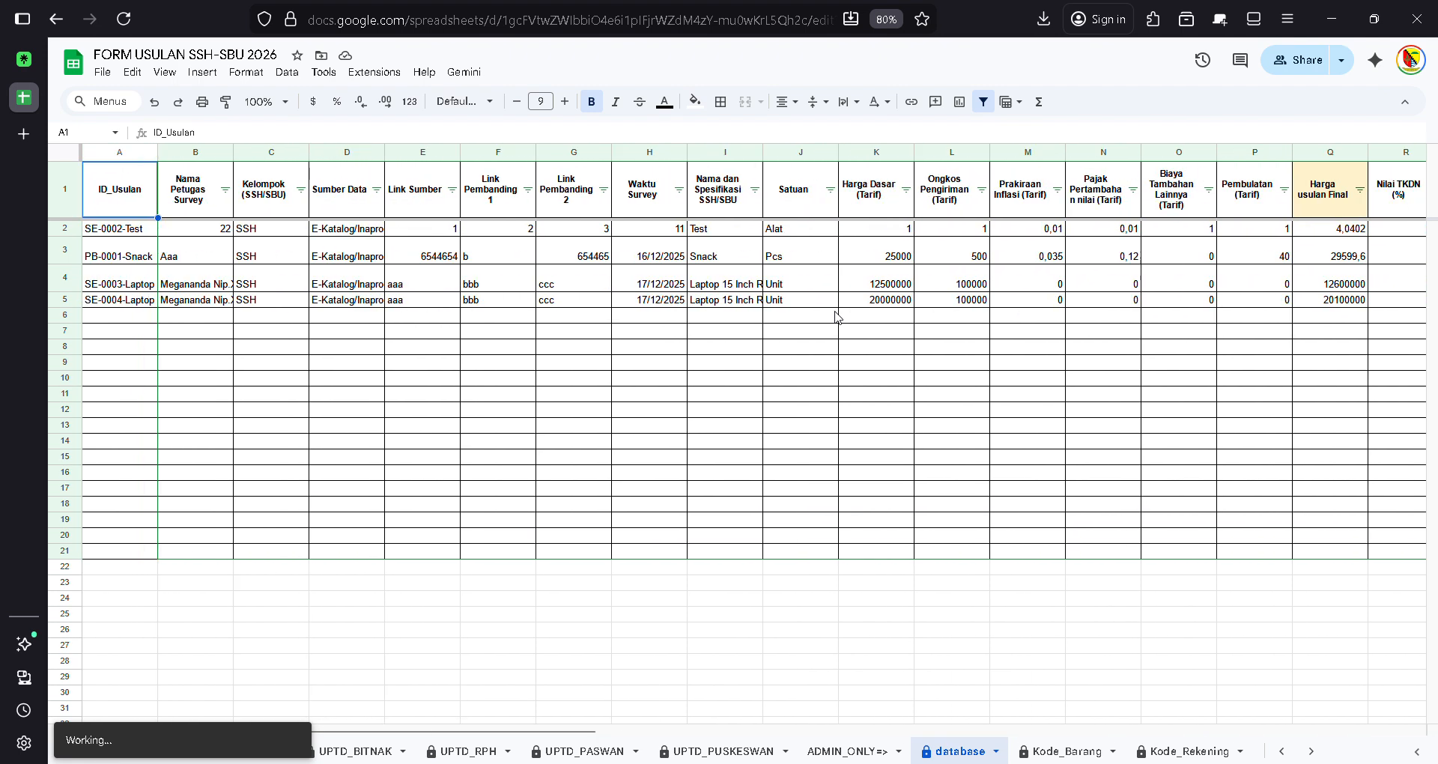
# - Inspect the surveyor name and the full name and specification stored in the SE-0003 laptop row
pyautogui.click(213, 283)
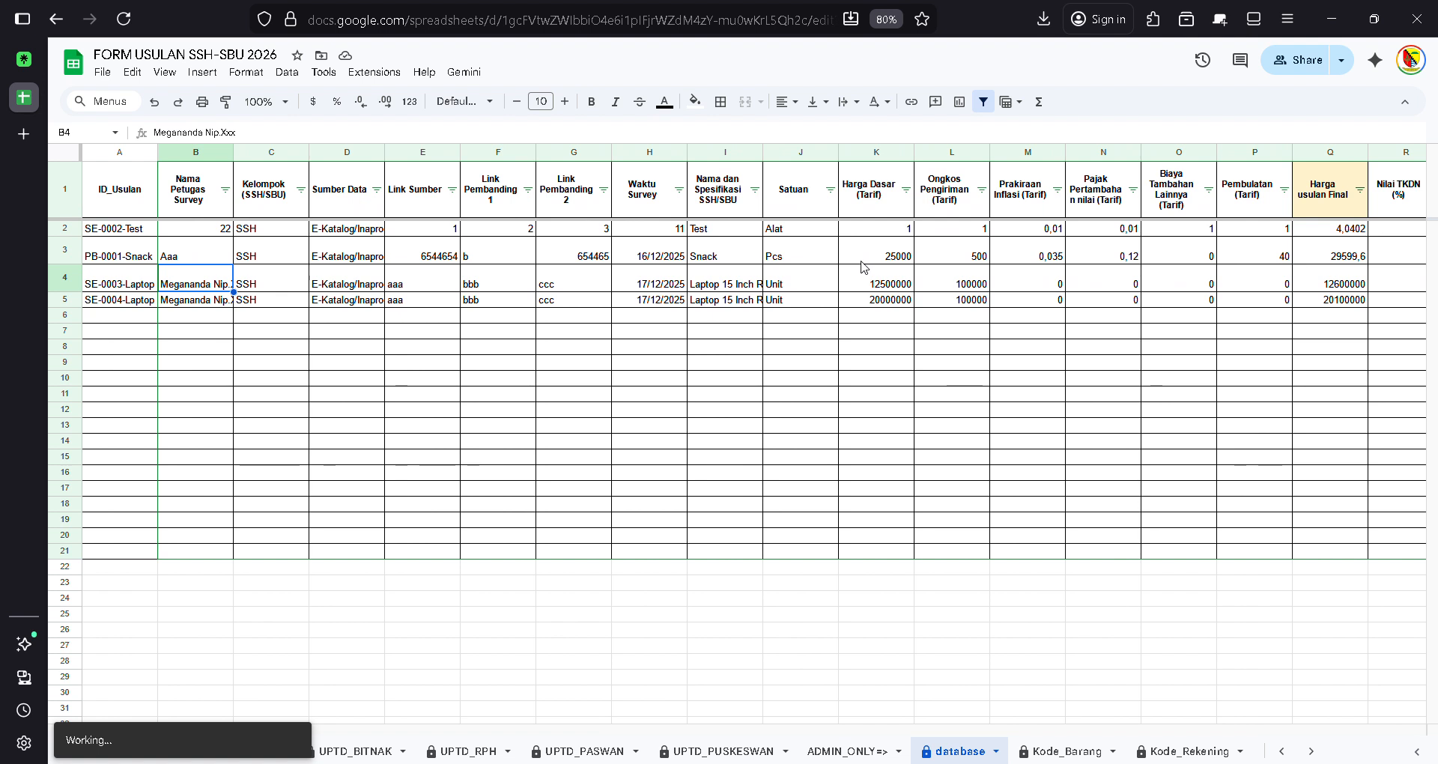
pyautogui.click(723, 287)
pyautogui.doubleClick(723, 286)
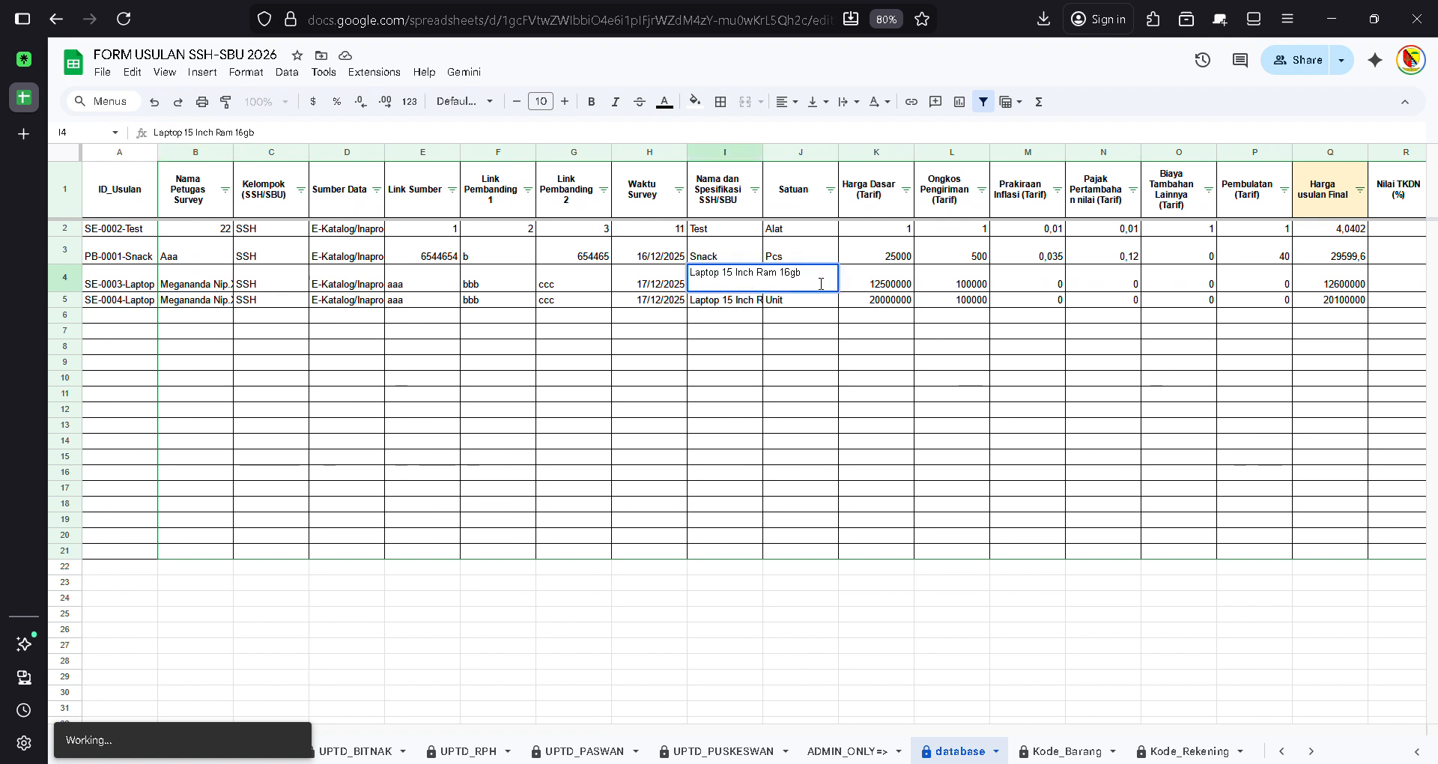
pyautogui.moveTo(833, 280); pyautogui.dragTo(632, 275)
pyautogui.click(805, 330)
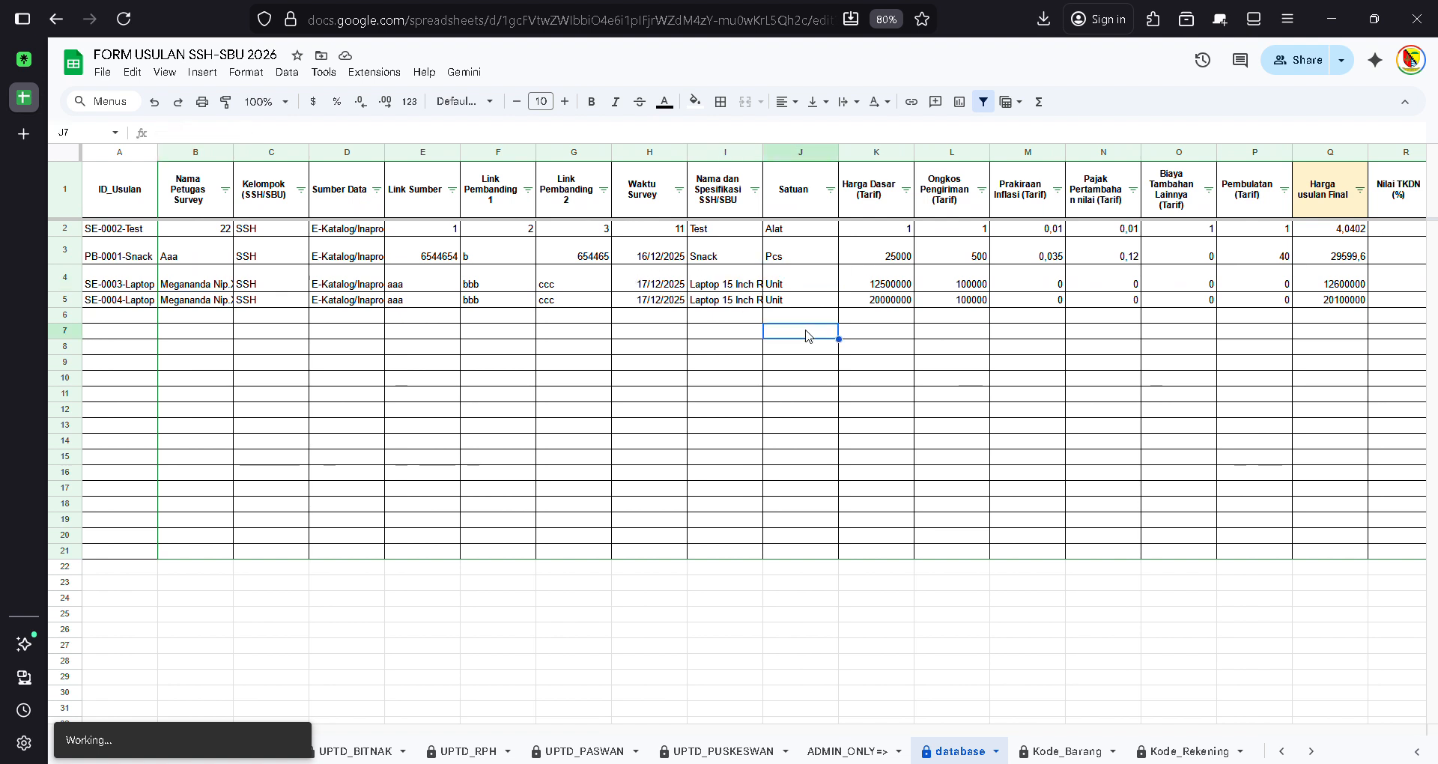
# - Go through the SE-0003 row cell by cell from Harga Dasar past the documentation links to the Kunci Edit-Delete and code columns
pyautogui.click(904, 286)
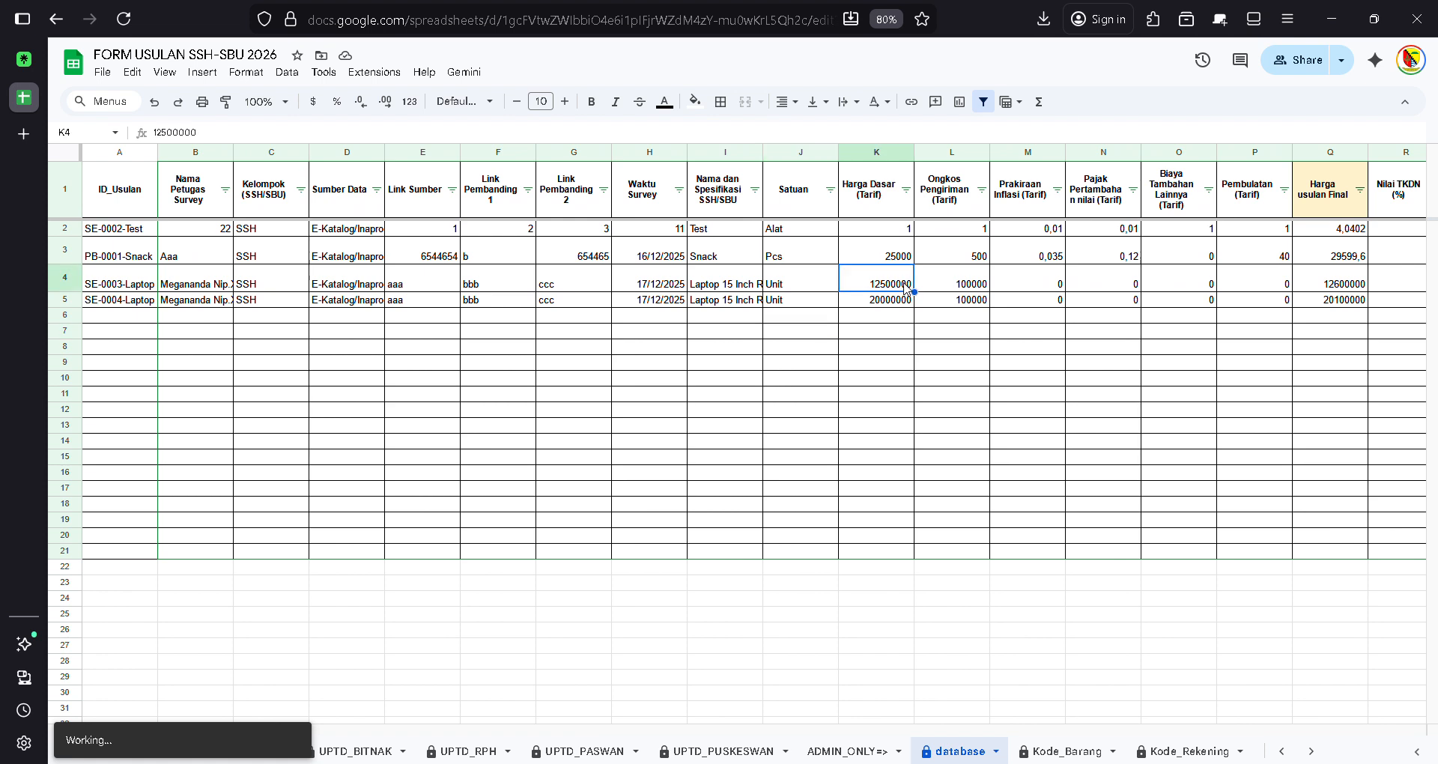
pyautogui.press('Right')
pyautogui.press('Right')
pyautogui.press('Right')
pyautogui.press('Right')
pyautogui.press('Right')
pyautogui.press('Right')
pyautogui.press('Right')
pyautogui.press('Right')
pyautogui.press('Right')
pyautogui.press('Right')
pyautogui.press('Right')
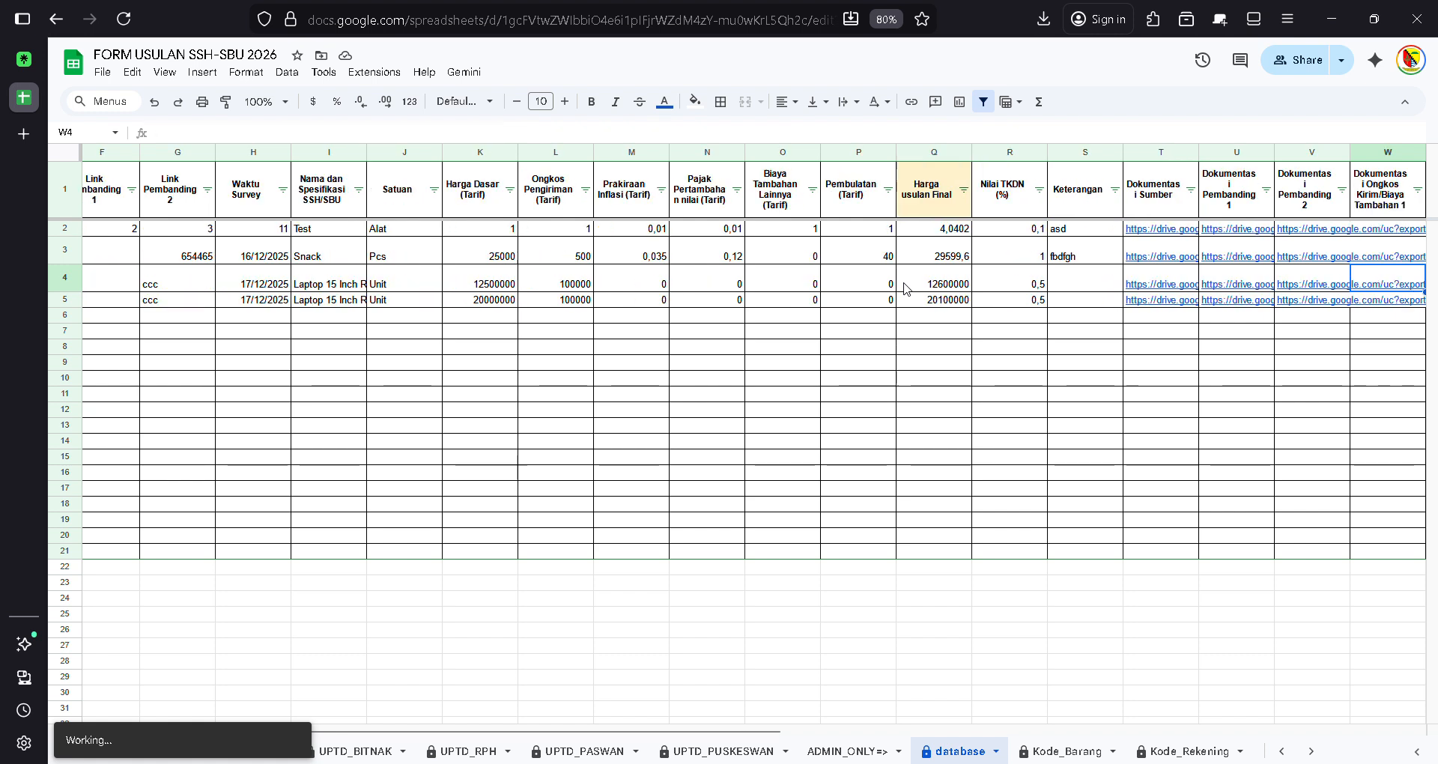
pyautogui.press('Right')
pyautogui.press('Right')
pyautogui.press('Right')
pyautogui.press('Right')
pyautogui.press('Right')
pyautogui.press('Right')
pyautogui.press('Right')
pyautogui.press('Right')
# - Copy the Kunci Edit-Delete checkbox from the PB-0001-Snack row into the SE-0003 and SE-0004 laptop rows
pyautogui.press('Left')
pyautogui.press('Left')
pyautogui.press('Left')
pyautogui.press('Up')
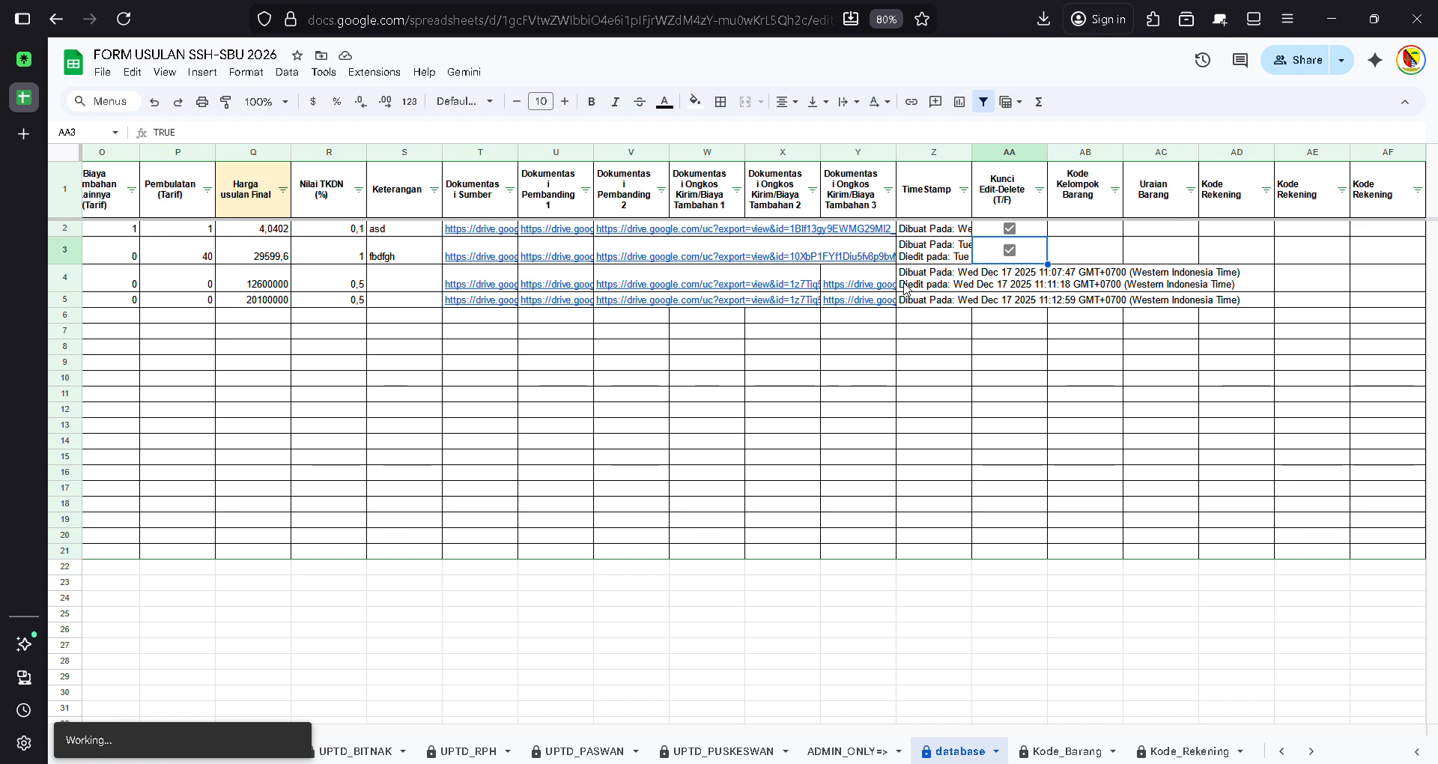
pyautogui.press('Down')
pyautogui.hotkey('shift', 'Down')
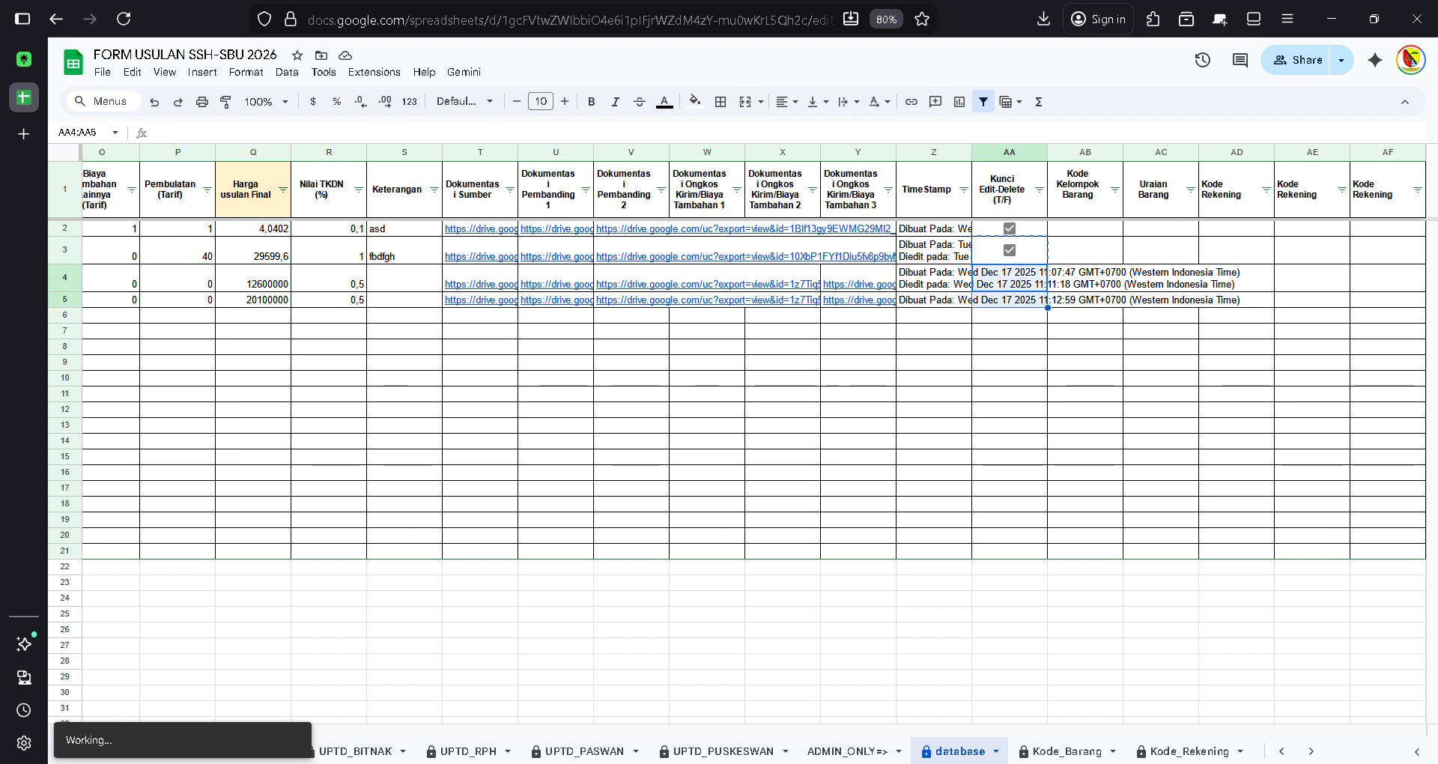
pyautogui.hotkey('ctrl', 'v')
# - Set the Kunci Edit-Delete checkbox to unticked for the SE-0004 laptop and ticked for the SE-0003 laptop
pyautogui.press('Up')
pyautogui.press('Down')
pyautogui.press('space')
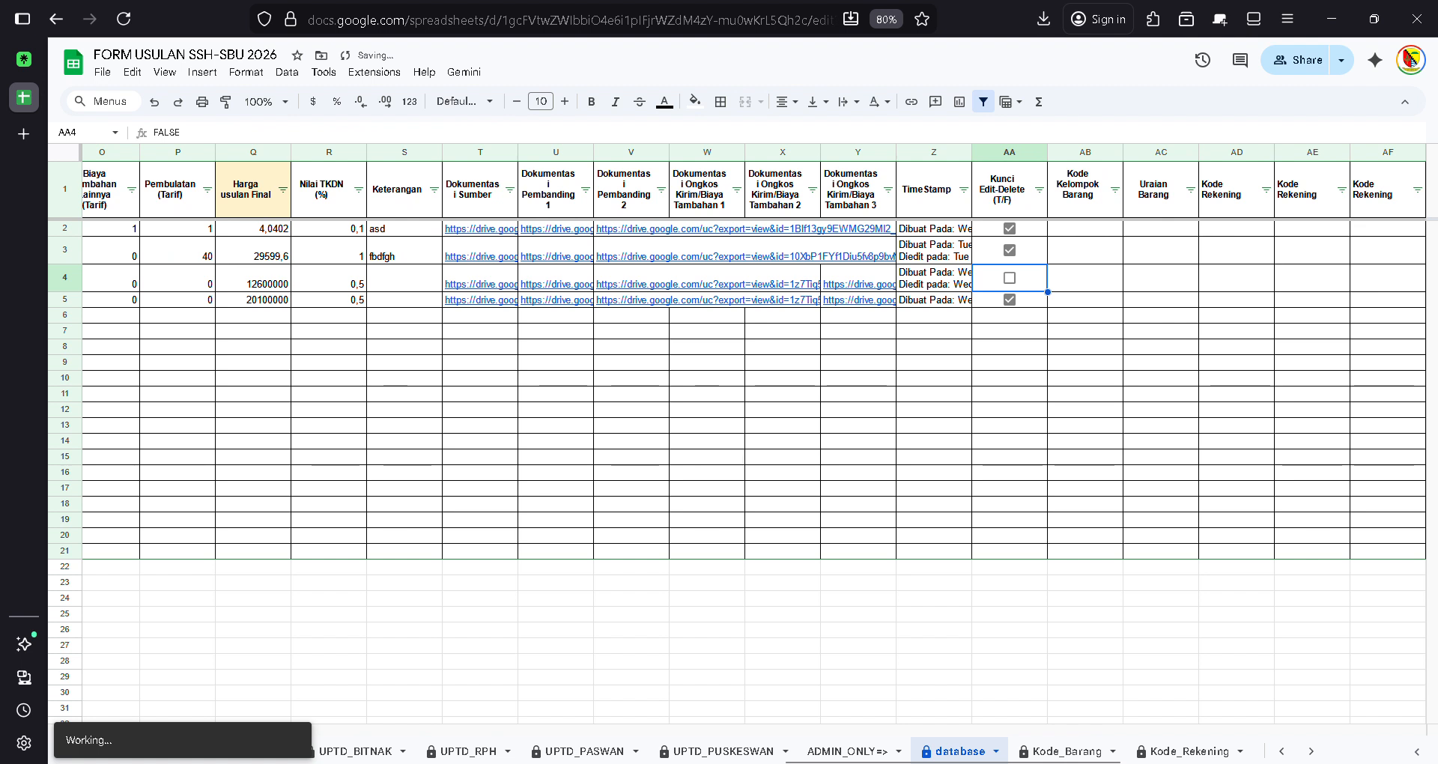
pyautogui.press('Down')
pyautogui.press('space')
pyautogui.press('Up')
pyautogui.press('space')
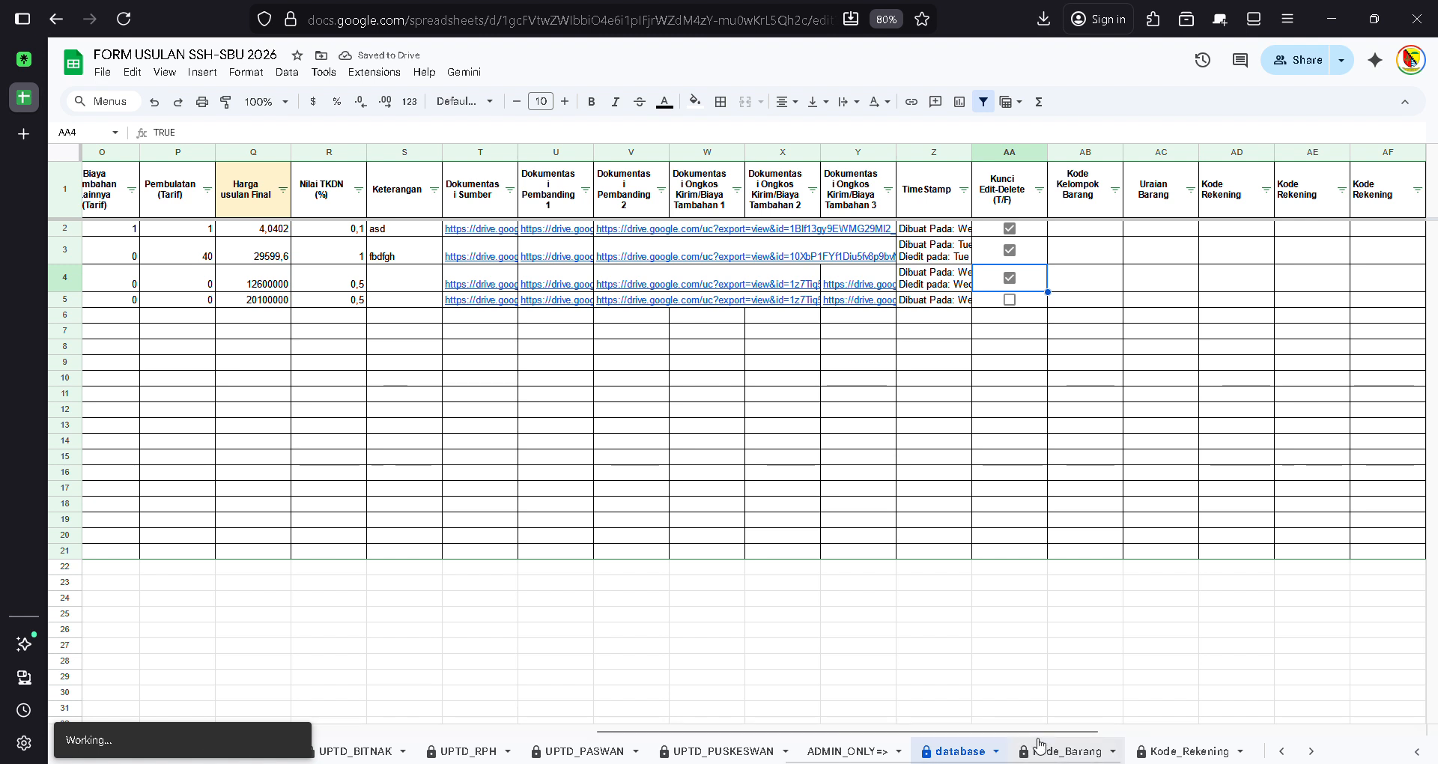
# - Load the entry SE-0003-Laptop 15 Inch Ram 16gb into the SEKRETARIAT form
pyautogui.scroll(5, 934, 751)
pyautogui.scroll(8, 934, 754)
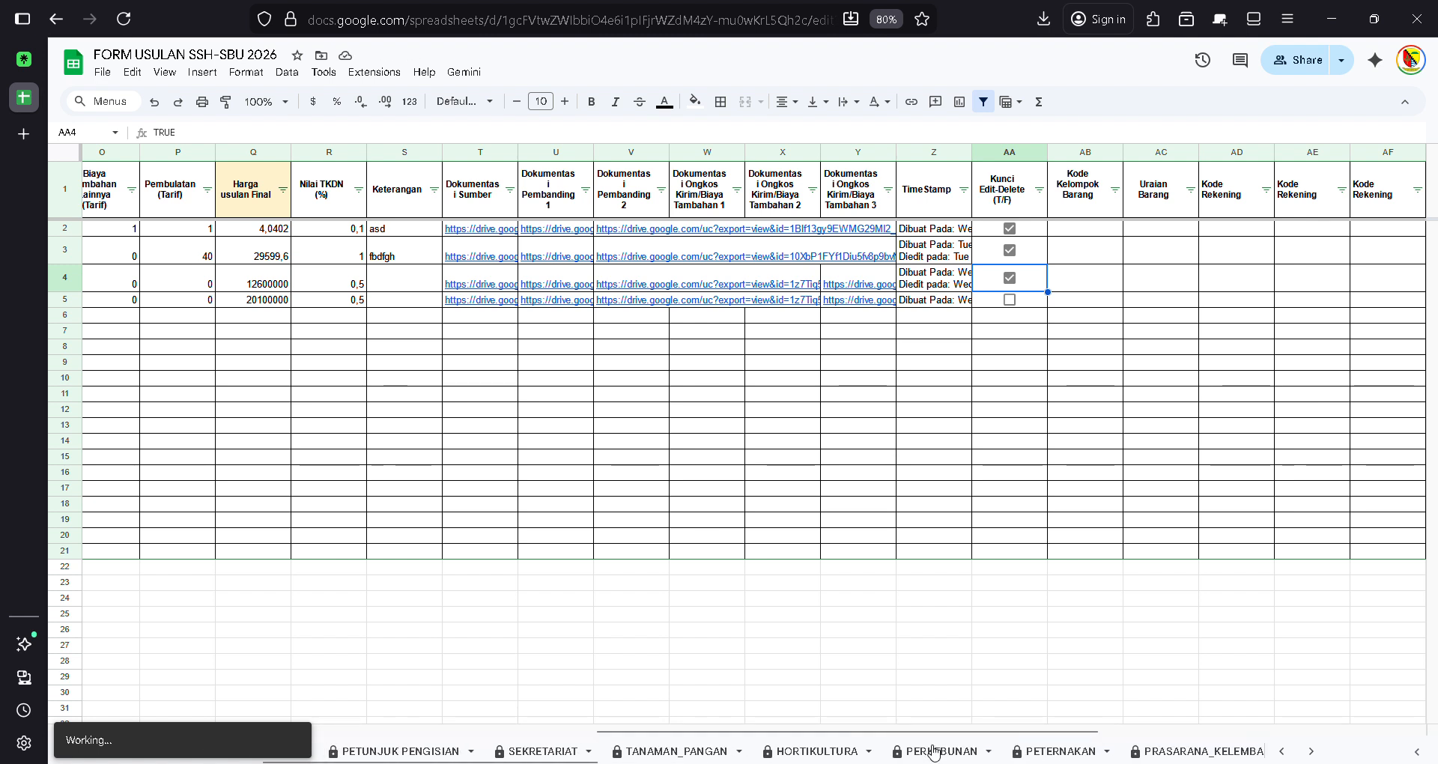
pyautogui.click(831, 751)
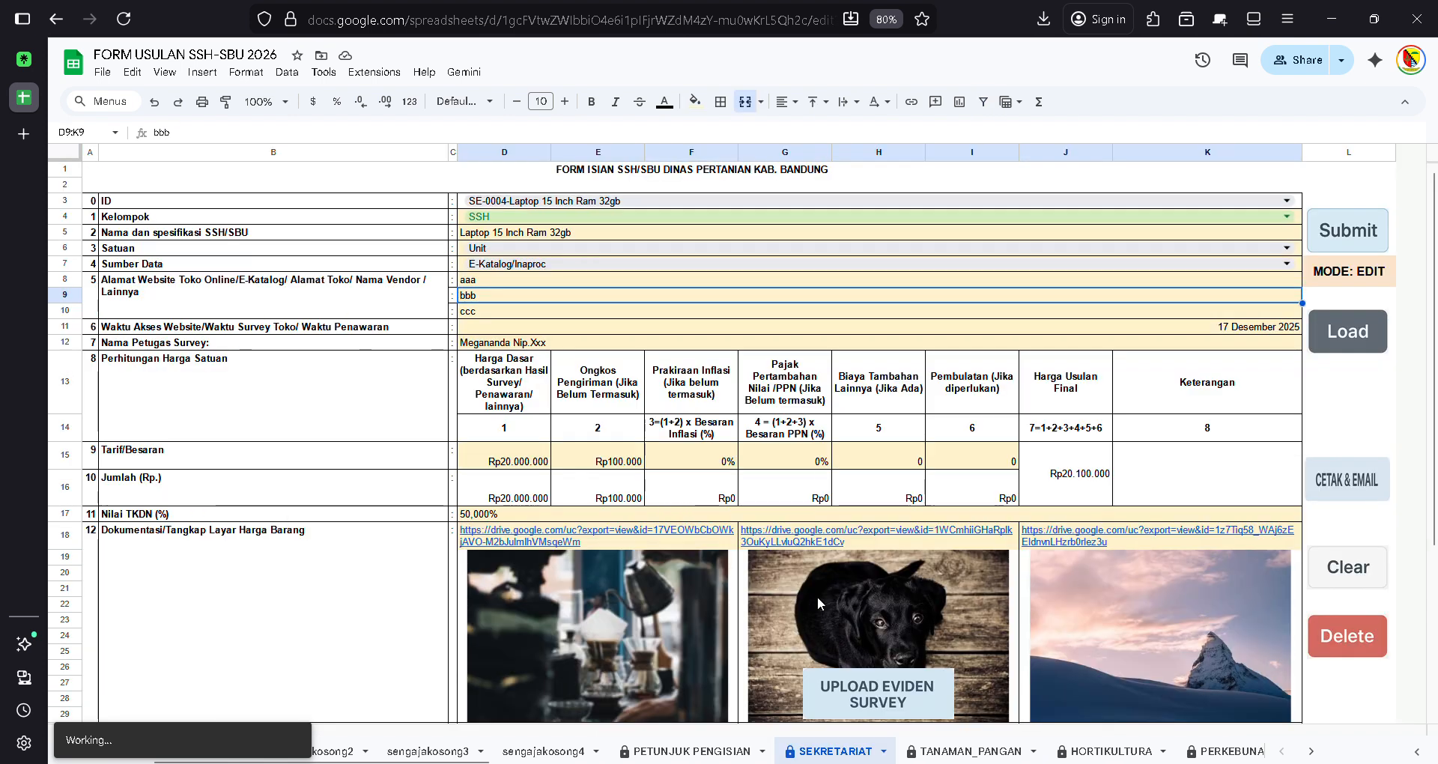
pyautogui.doubleClick(715, 209)
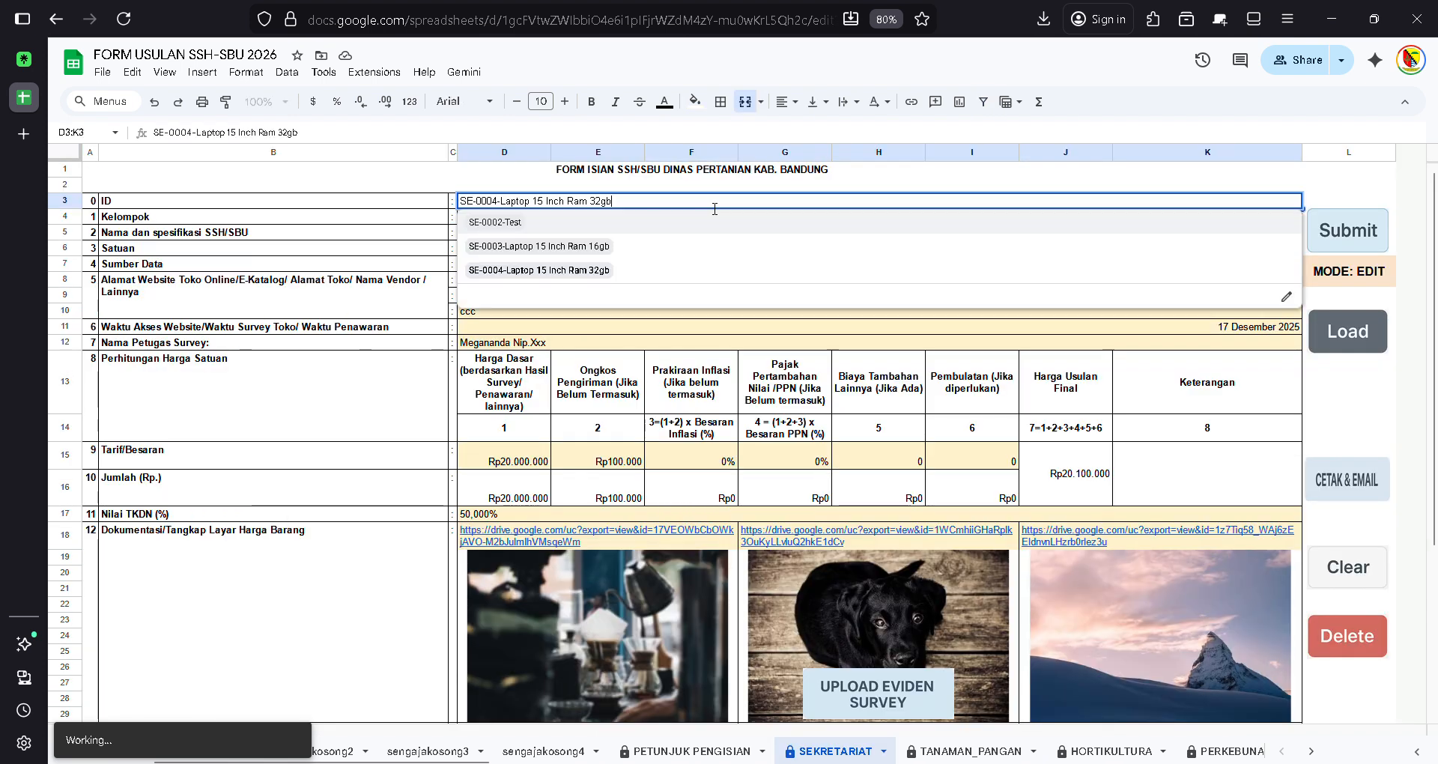
pyautogui.click(609, 246)
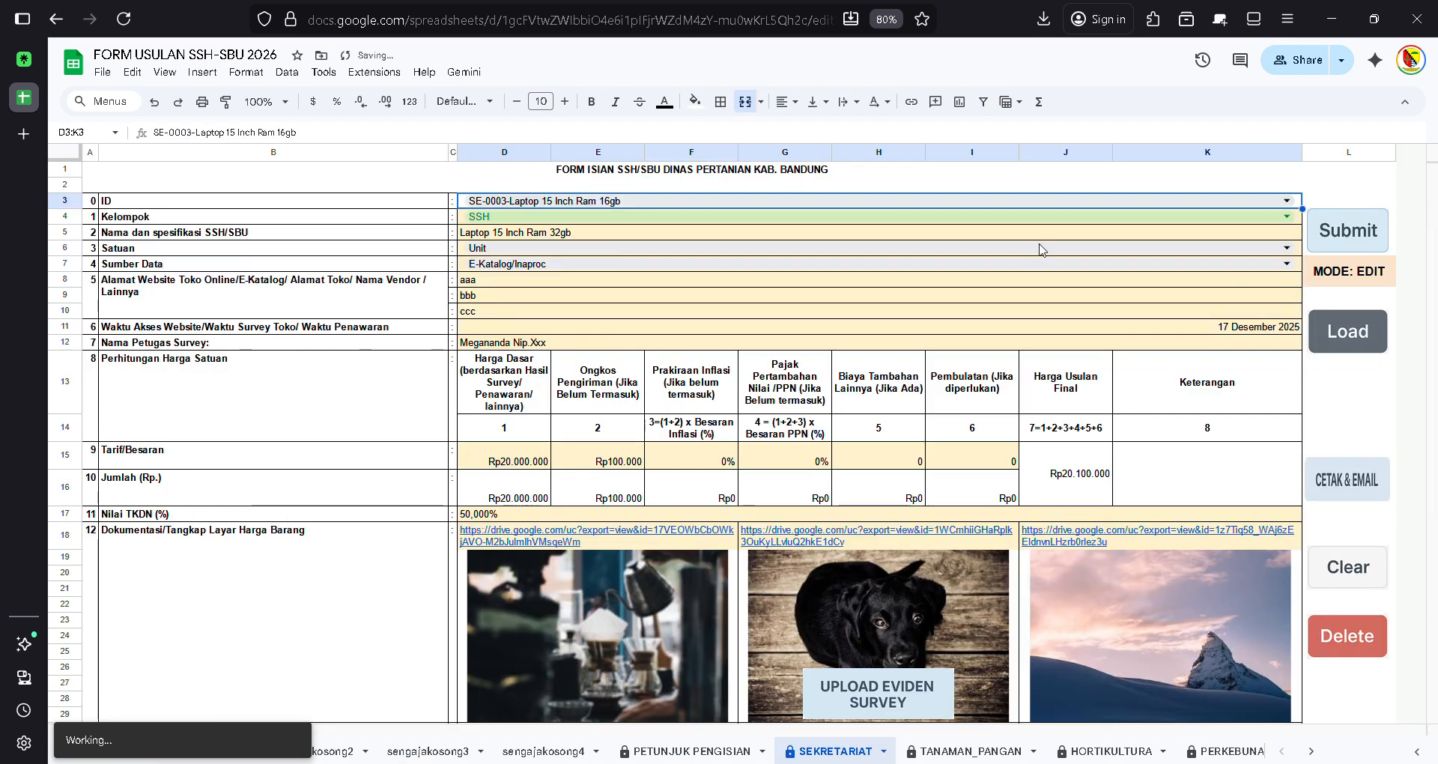
pyautogui.click(1343, 340)
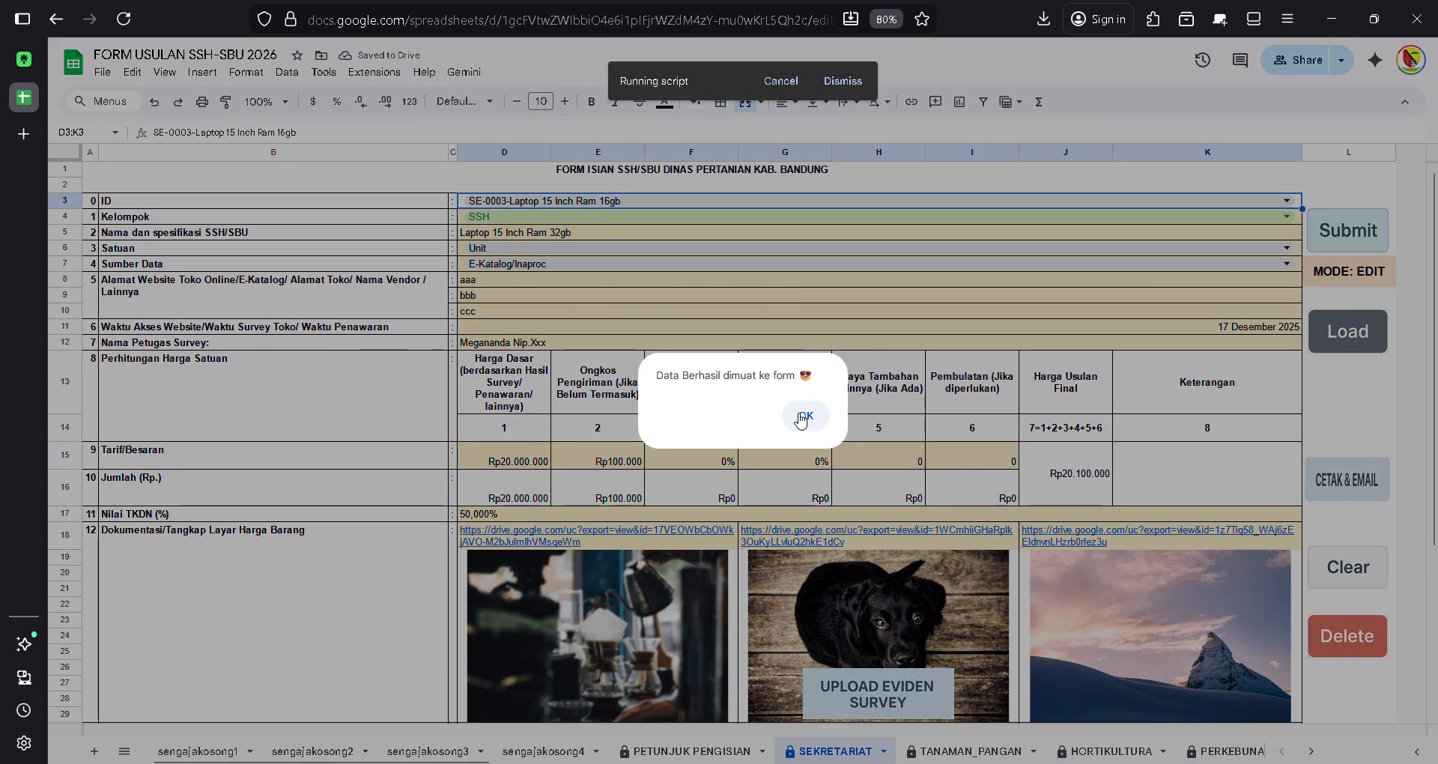
pyautogui.click(801, 418)
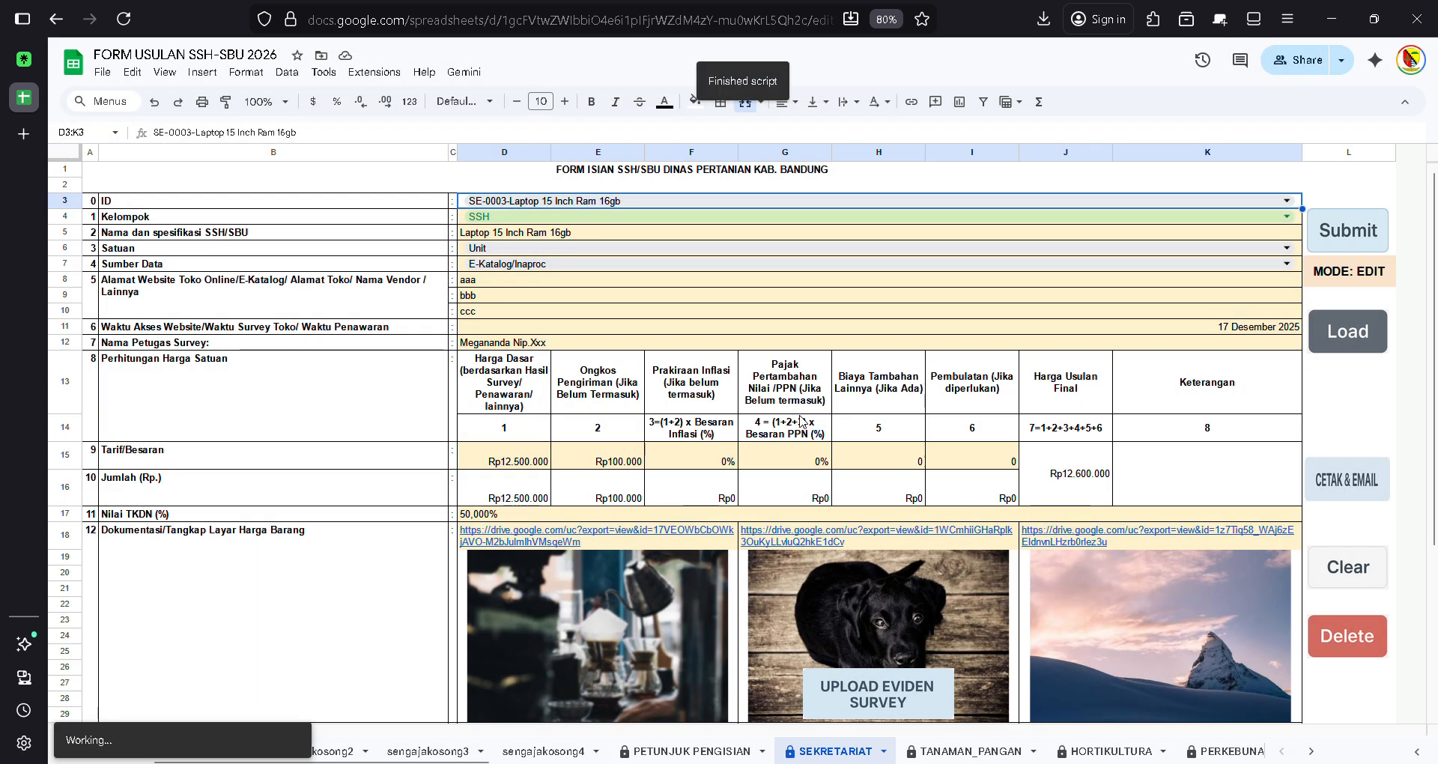
# - Set the Harga Dasar value to Rp15.000.000 and try to submit the edit of the locked SE-0003 entry
pyautogui.click(498, 468)
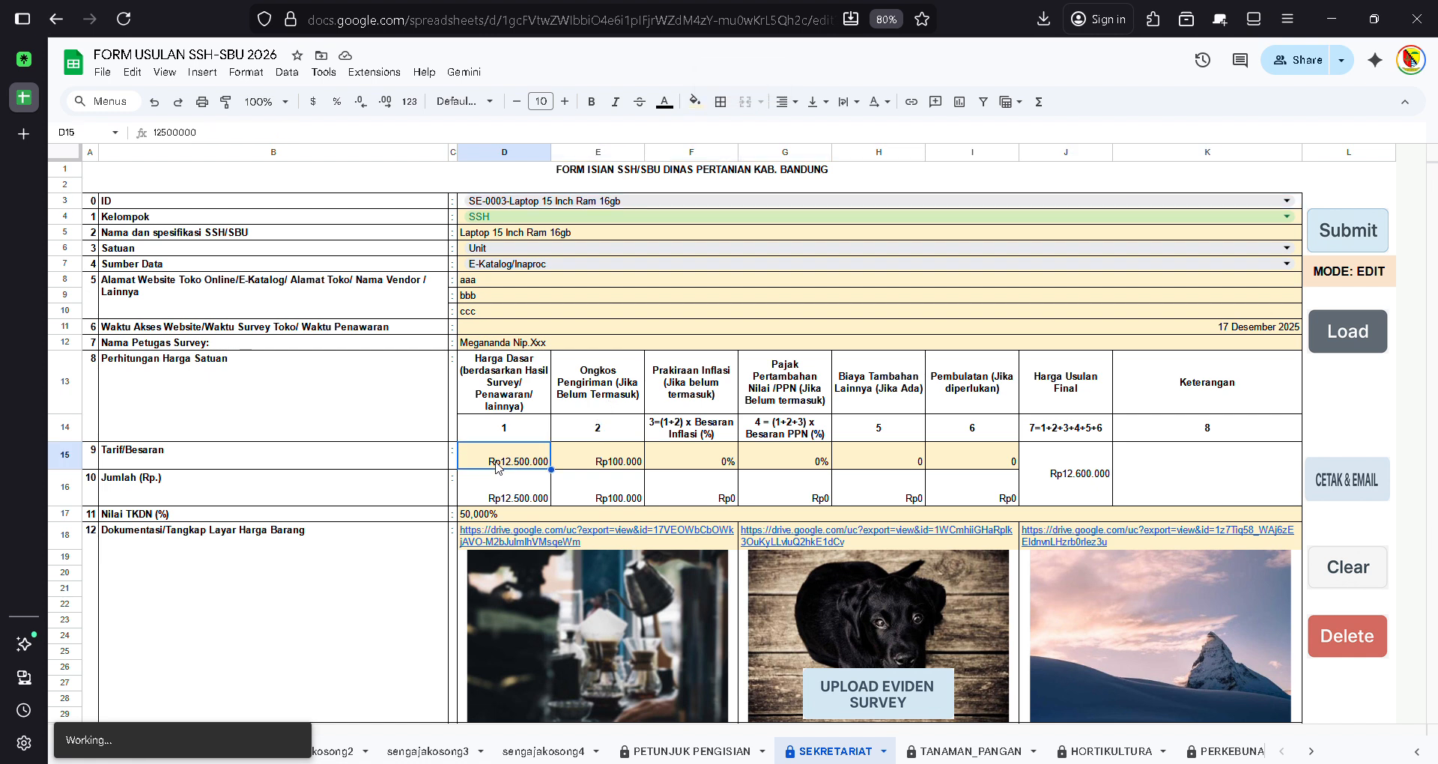
pyautogui.write('15000000')
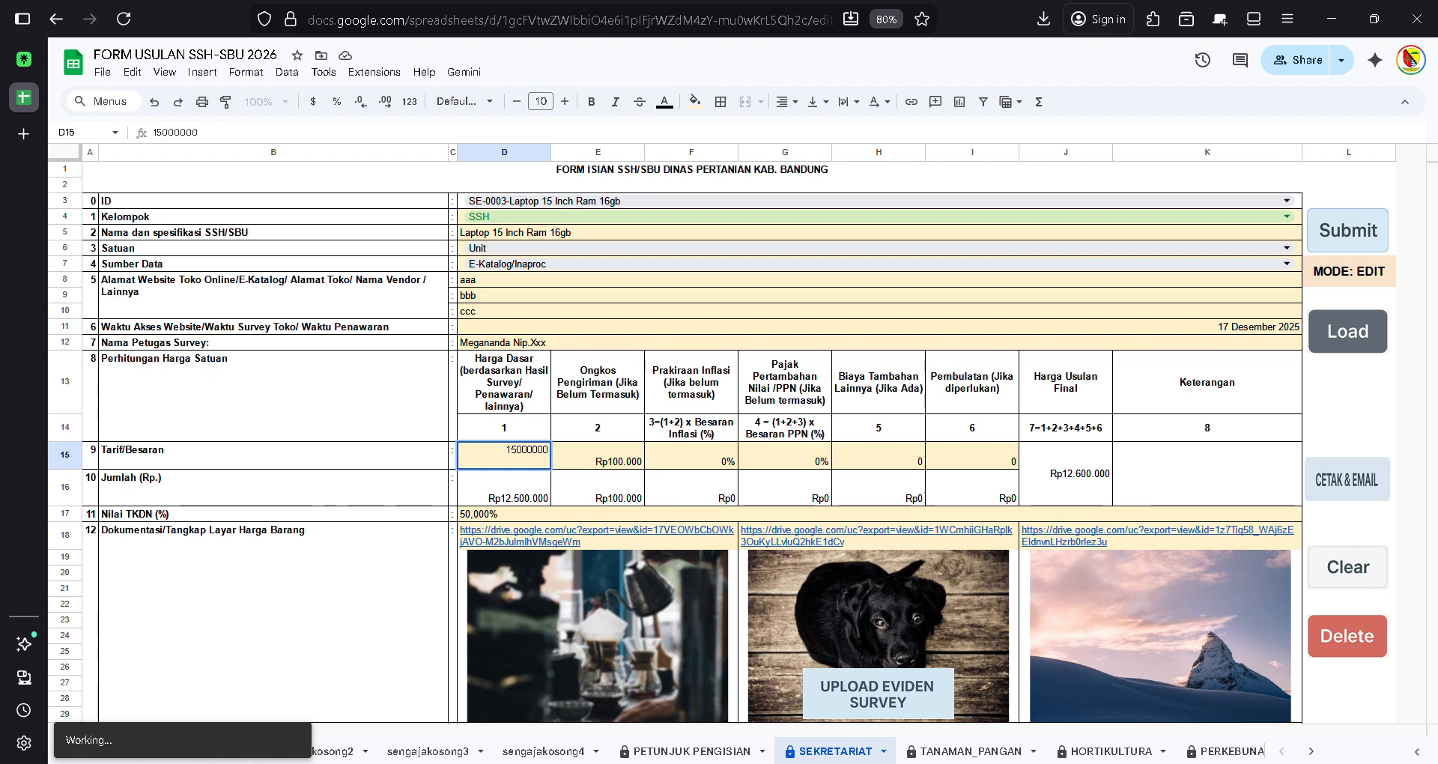
pyautogui.press('Return')
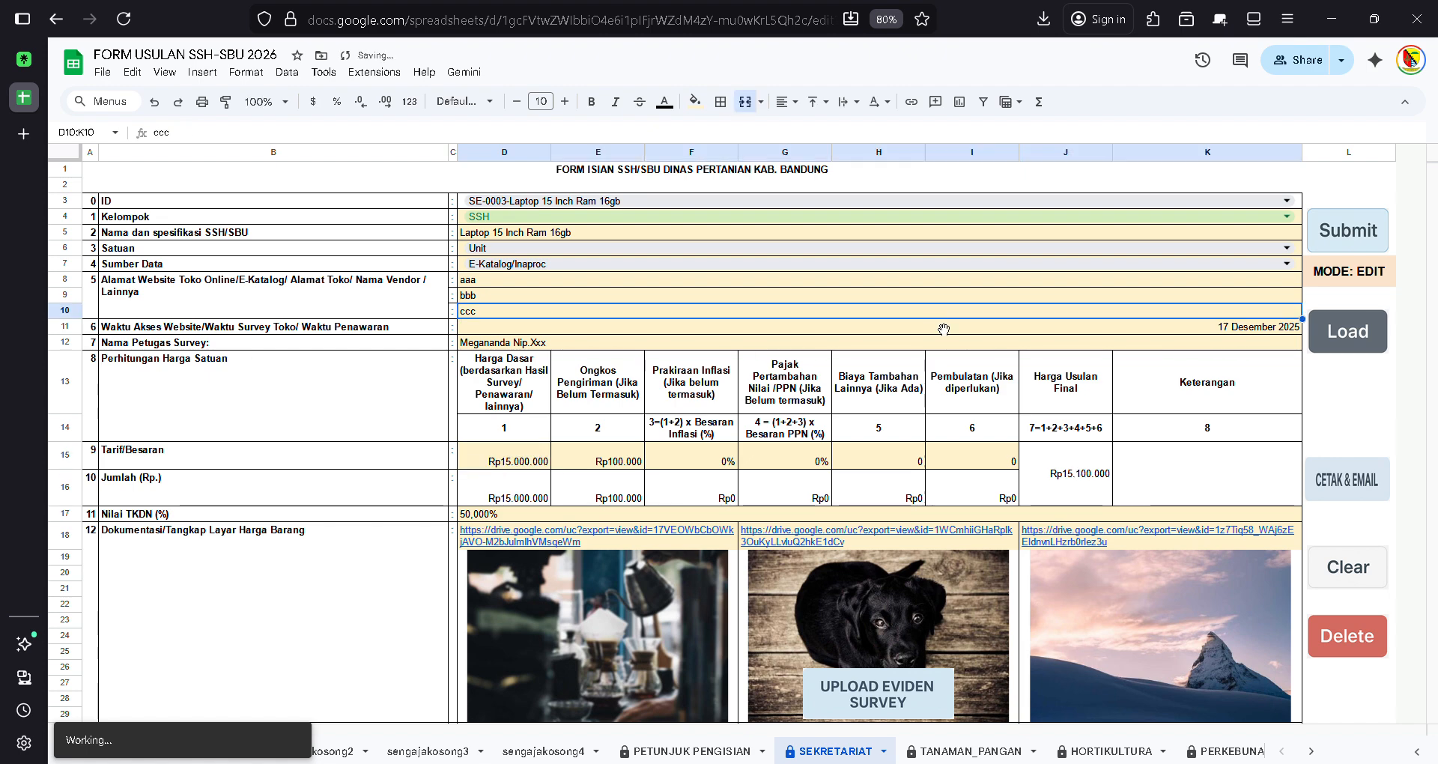
pyautogui.click(1348, 238)
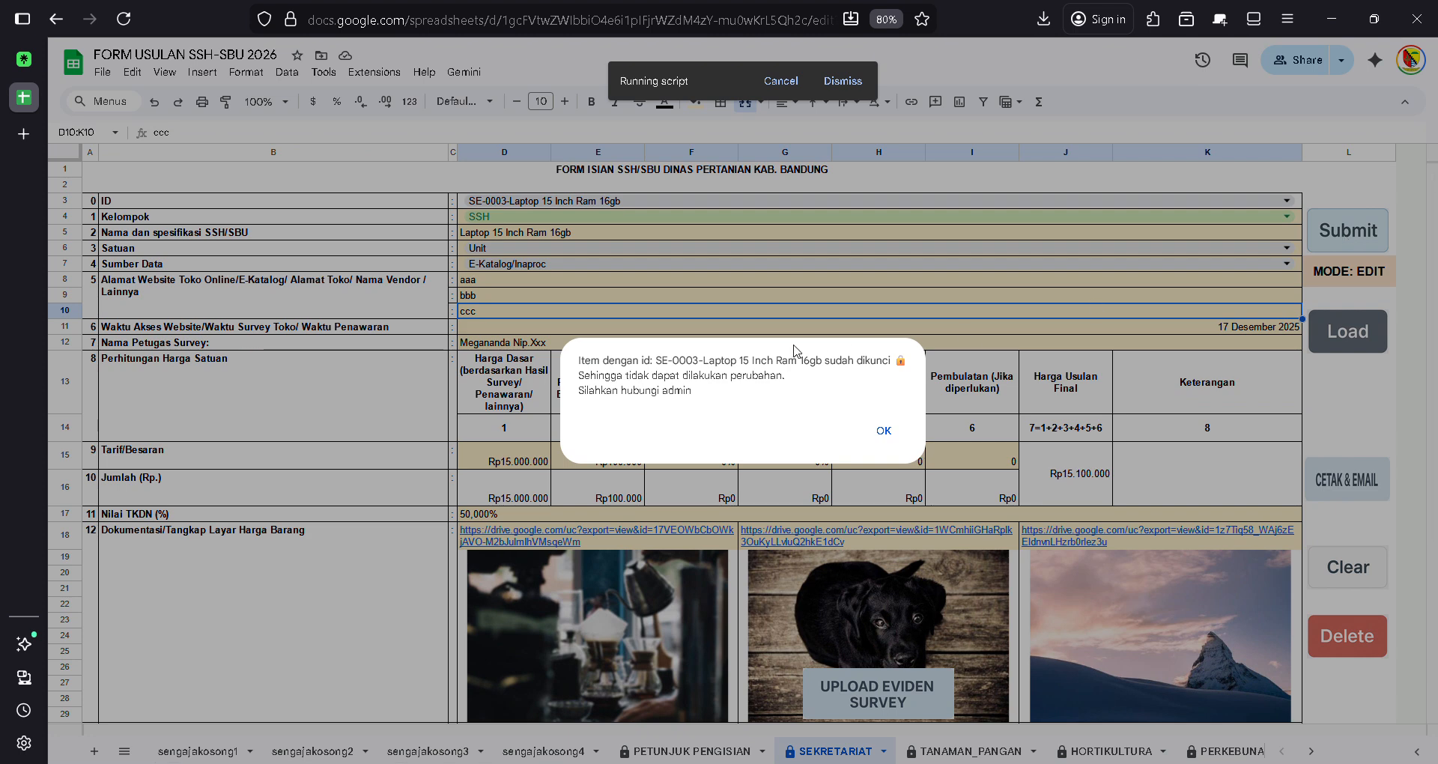
pyautogui.moveTo(593, 370); pyautogui.dragTo(853, 394)
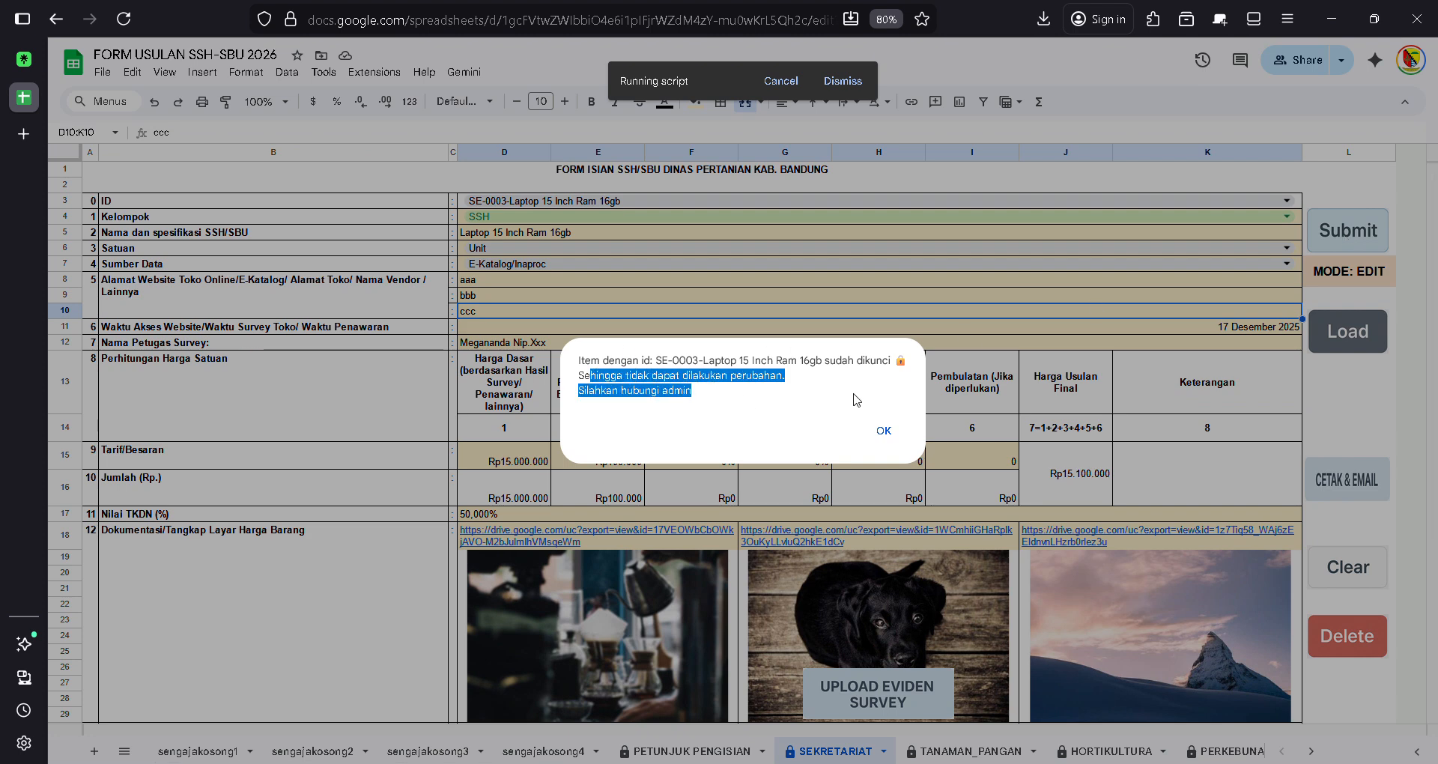
pyautogui.click(853, 394)
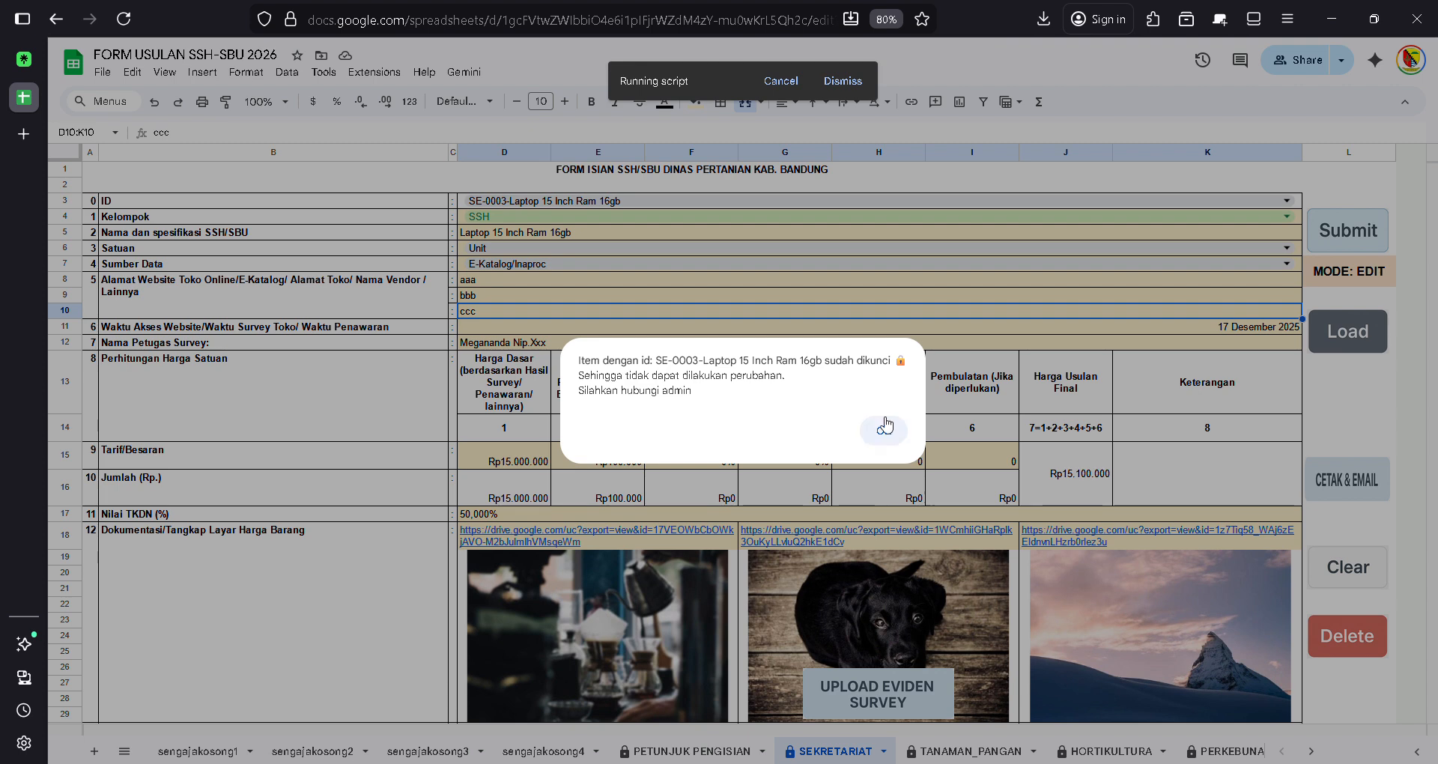
pyautogui.click(883, 428)
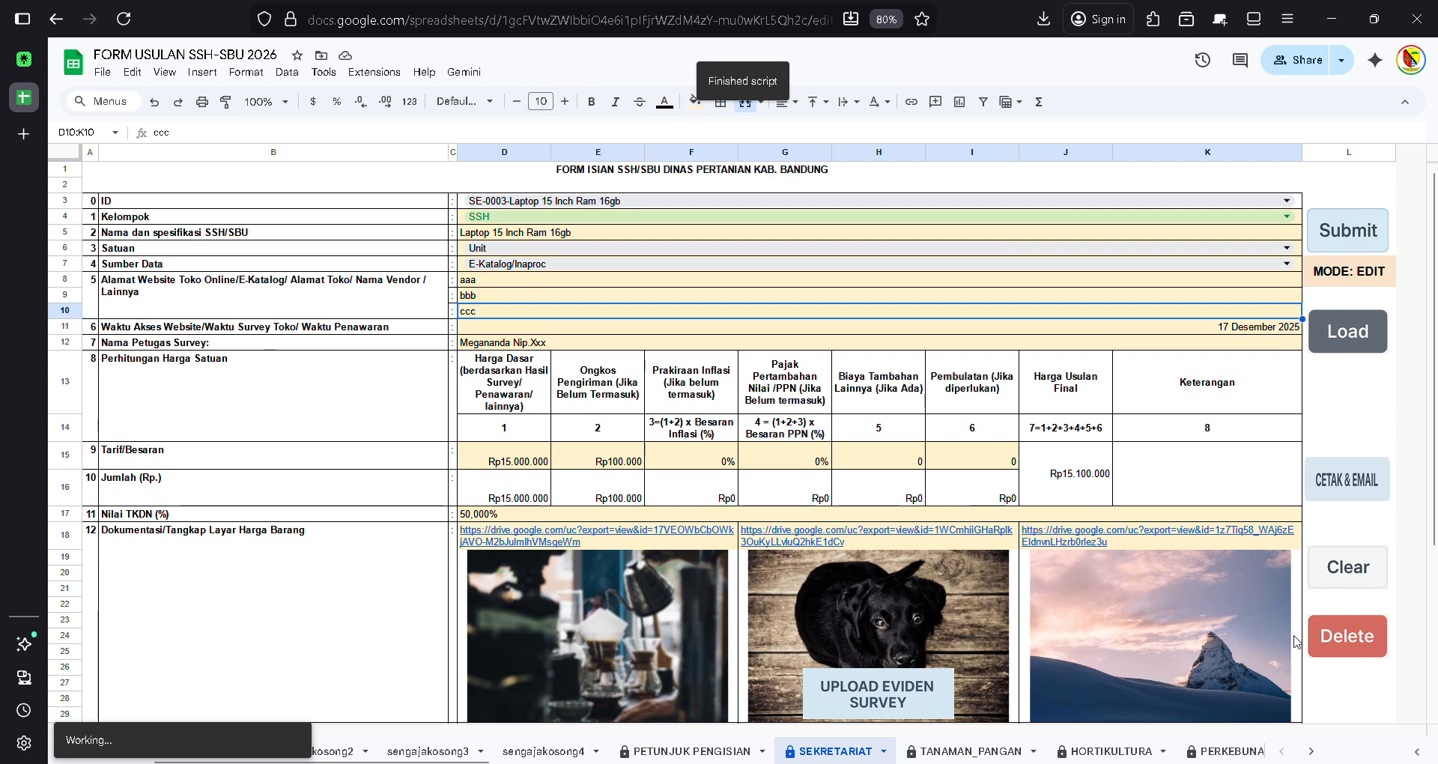
# - Try to delete the locked entry SE-0003-Laptop 15 Inch Ram 16gb from the SEKRETARIAT form
pyautogui.click(1325, 639)
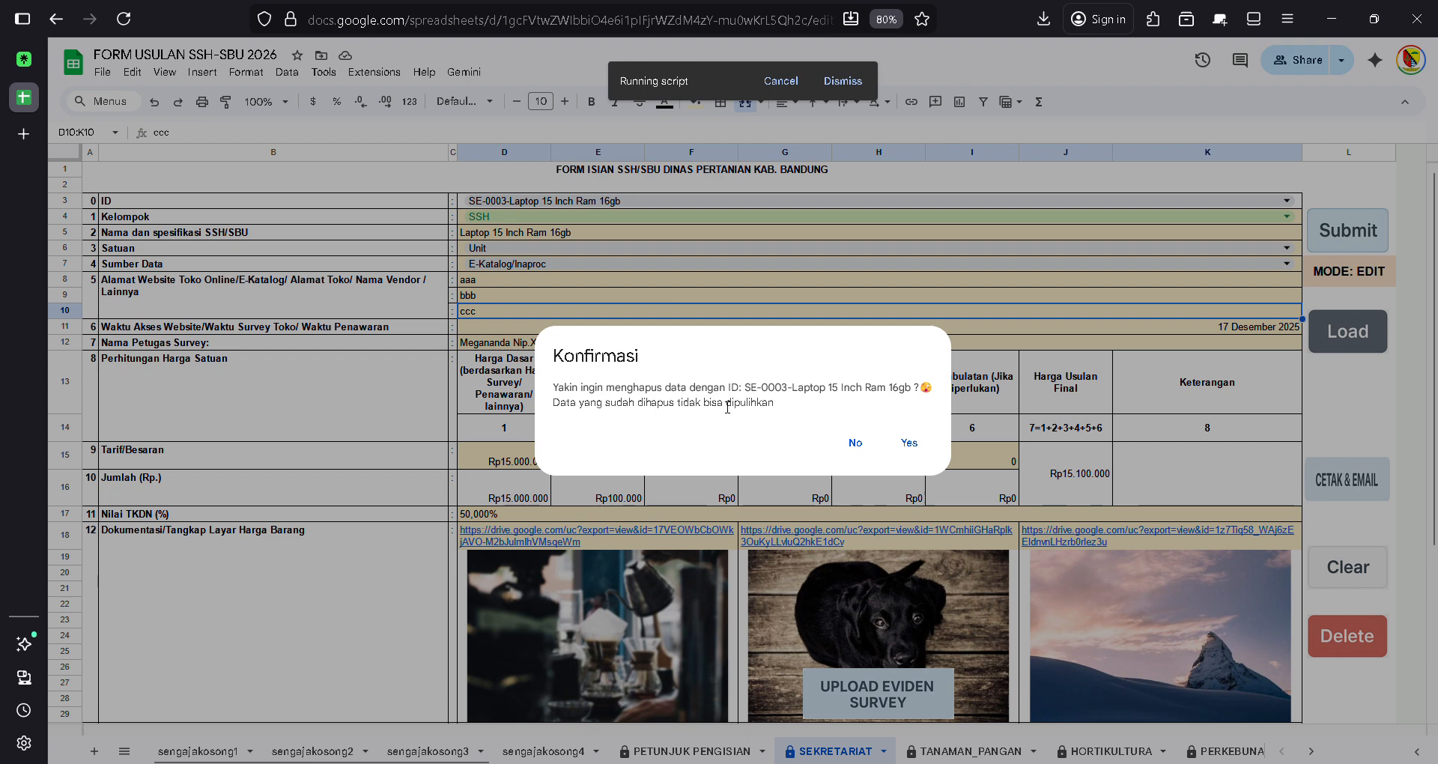
pyautogui.click(911, 440)
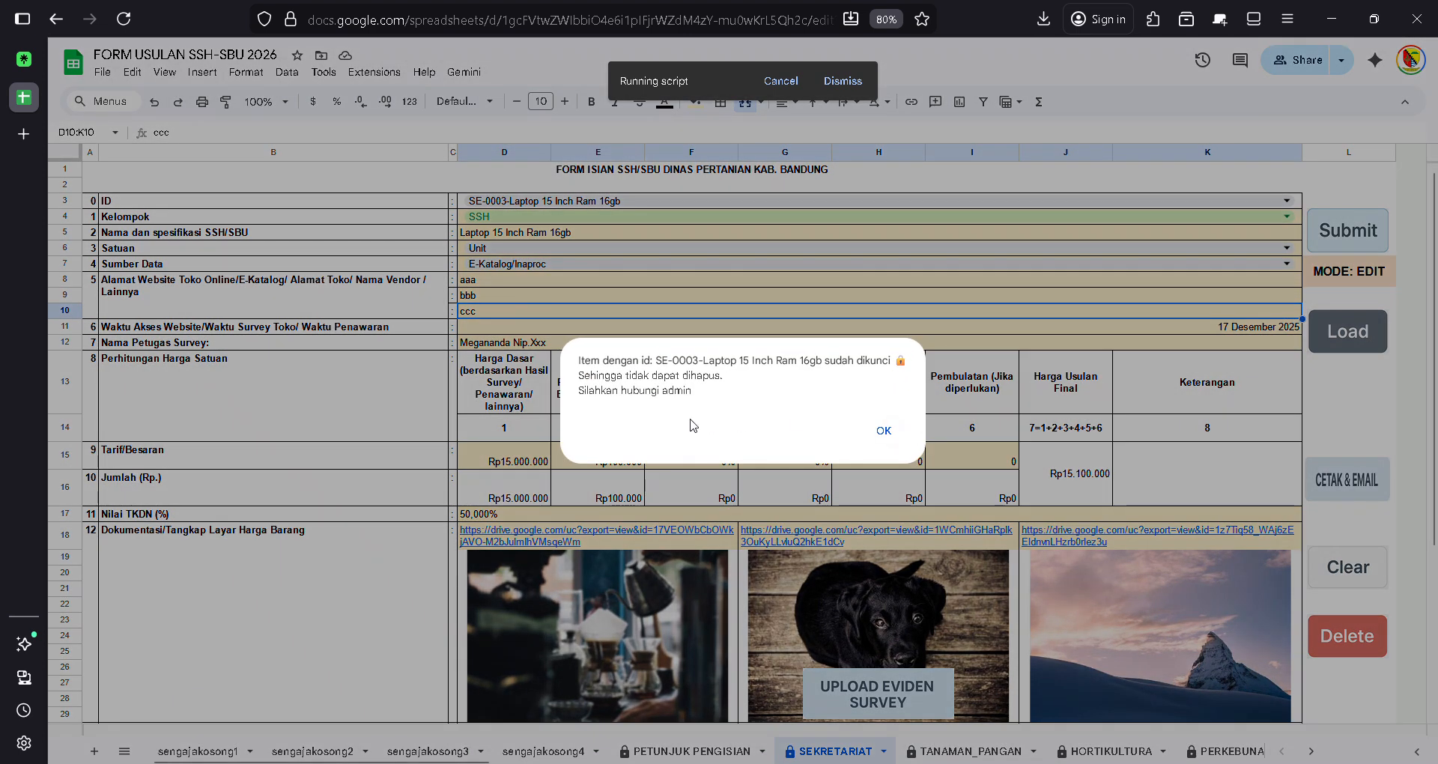
pyautogui.moveTo(579, 361); pyautogui.dragTo(748, 395)
pyautogui.click(752, 395)
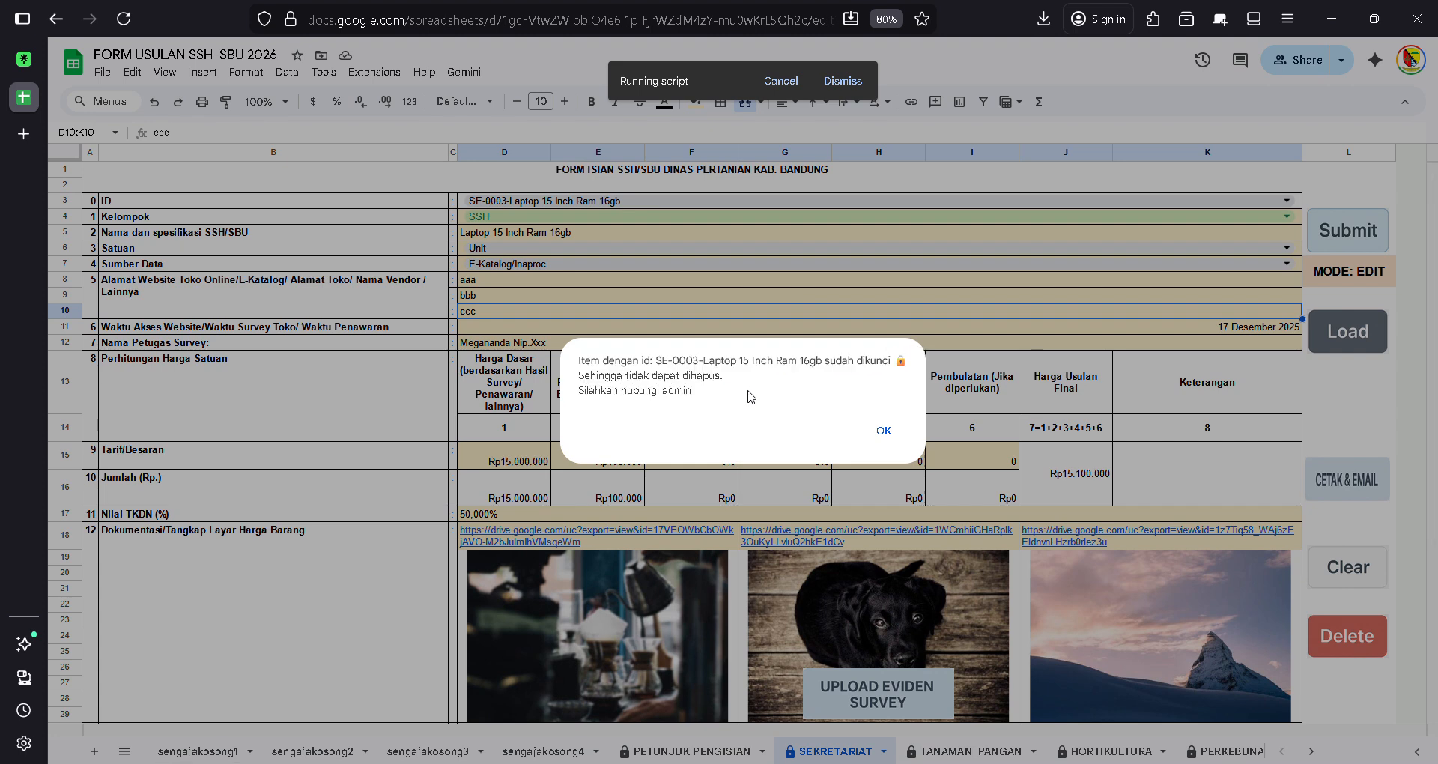
pyautogui.moveTo(586, 339); pyautogui.dragTo(576, 355)
pyautogui.click(574, 353)
pyautogui.click(884, 432)
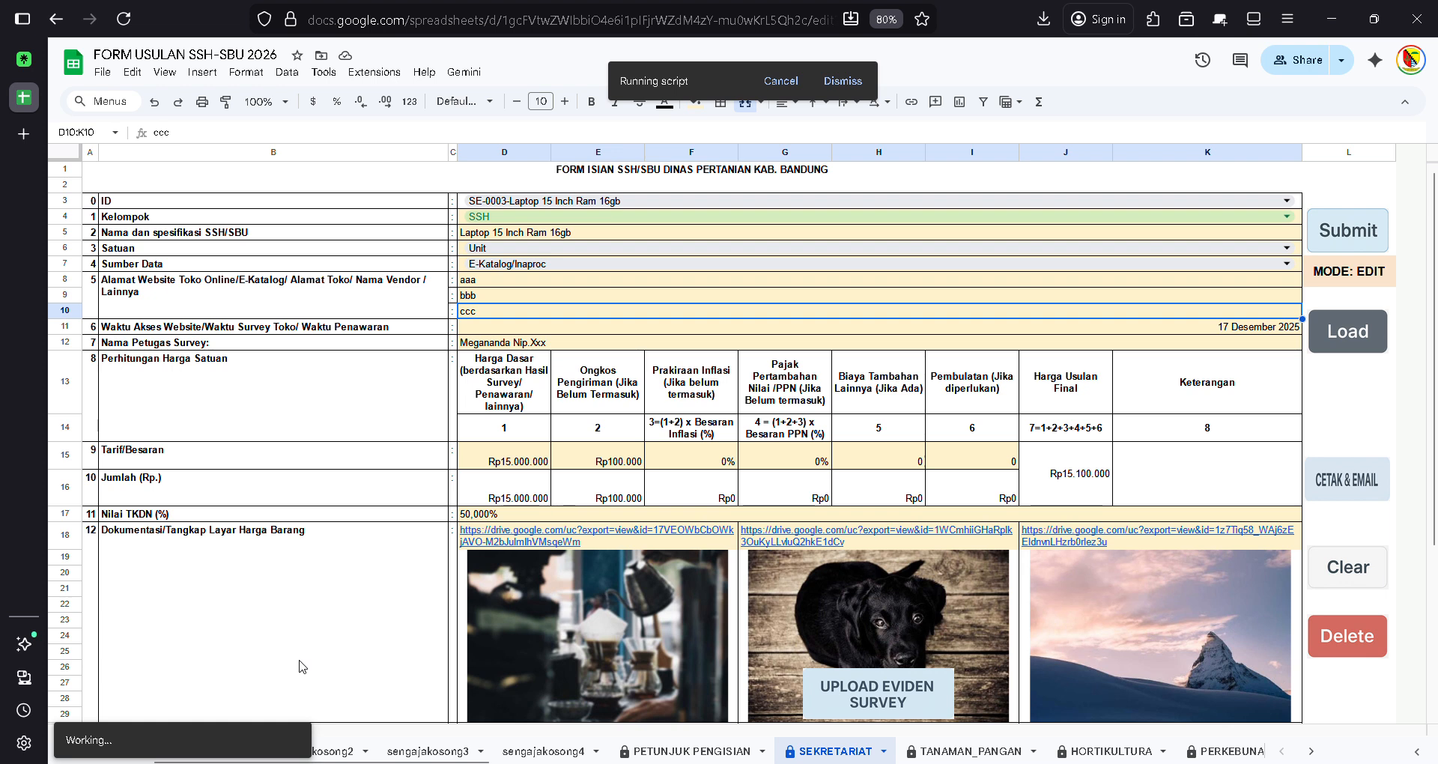
# - Untick the Kunci Edit-Delete checkbox of the SE-0003 laptop in the database sheet
pyautogui.scroll(-8, 747, 752)
pyautogui.scroll(-10, 747, 751)
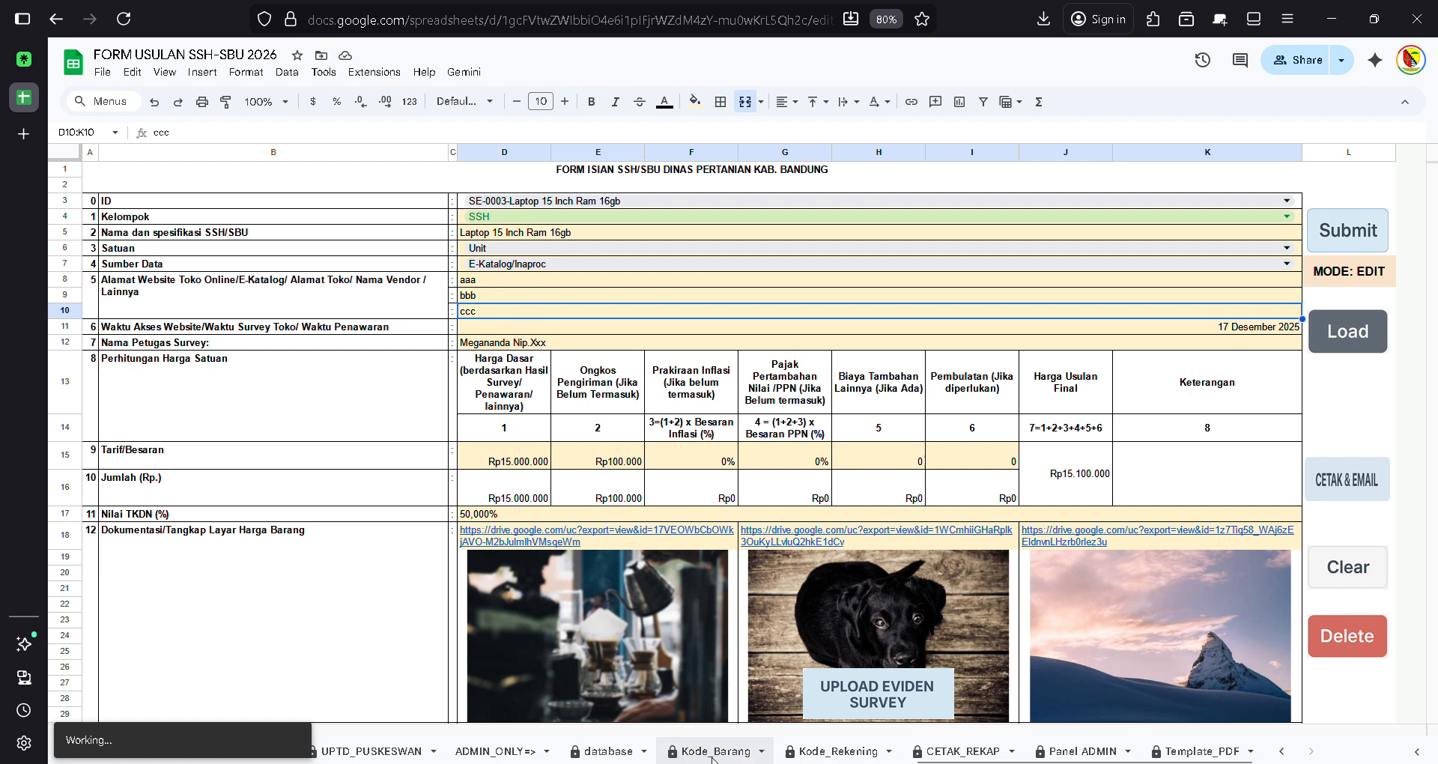
pyautogui.click(604, 752)
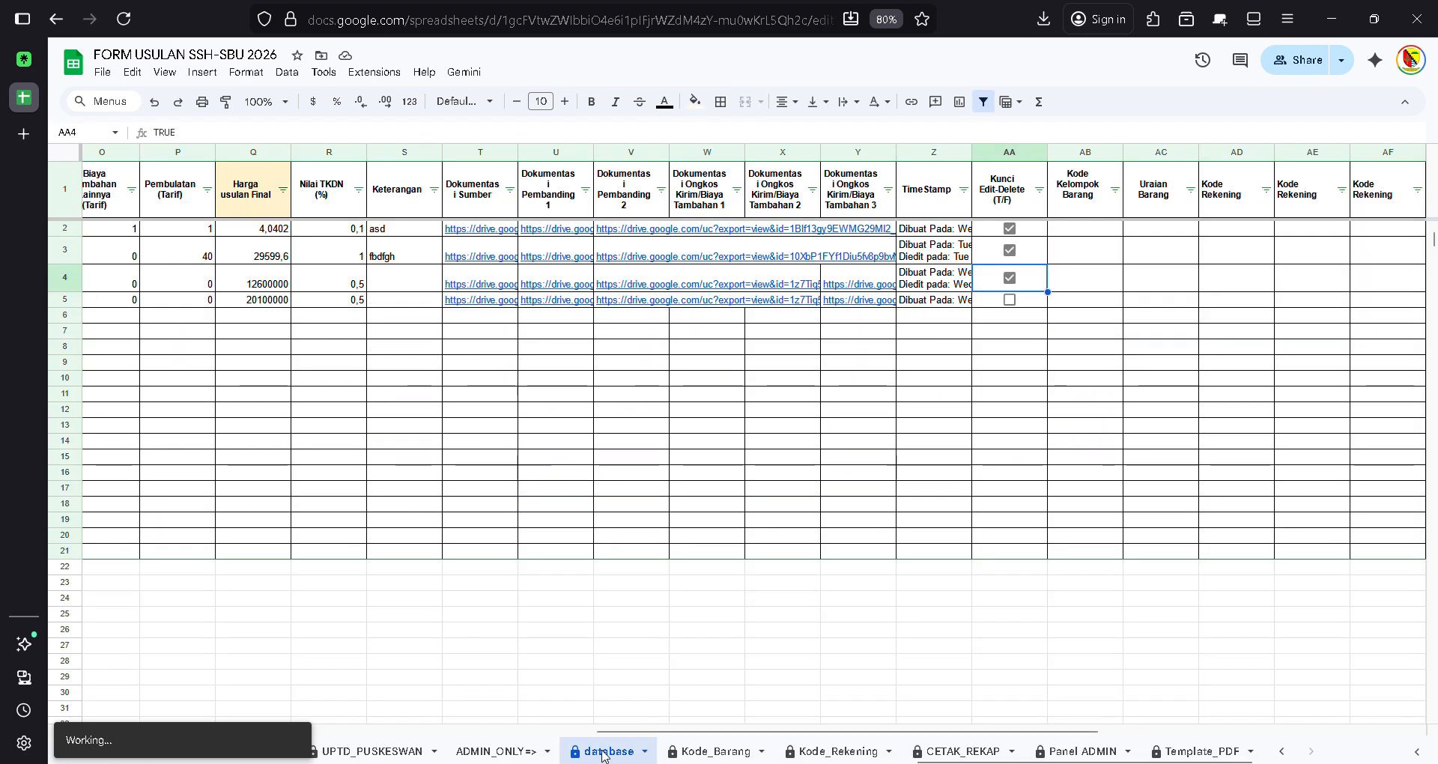
pyautogui.click(1011, 283)
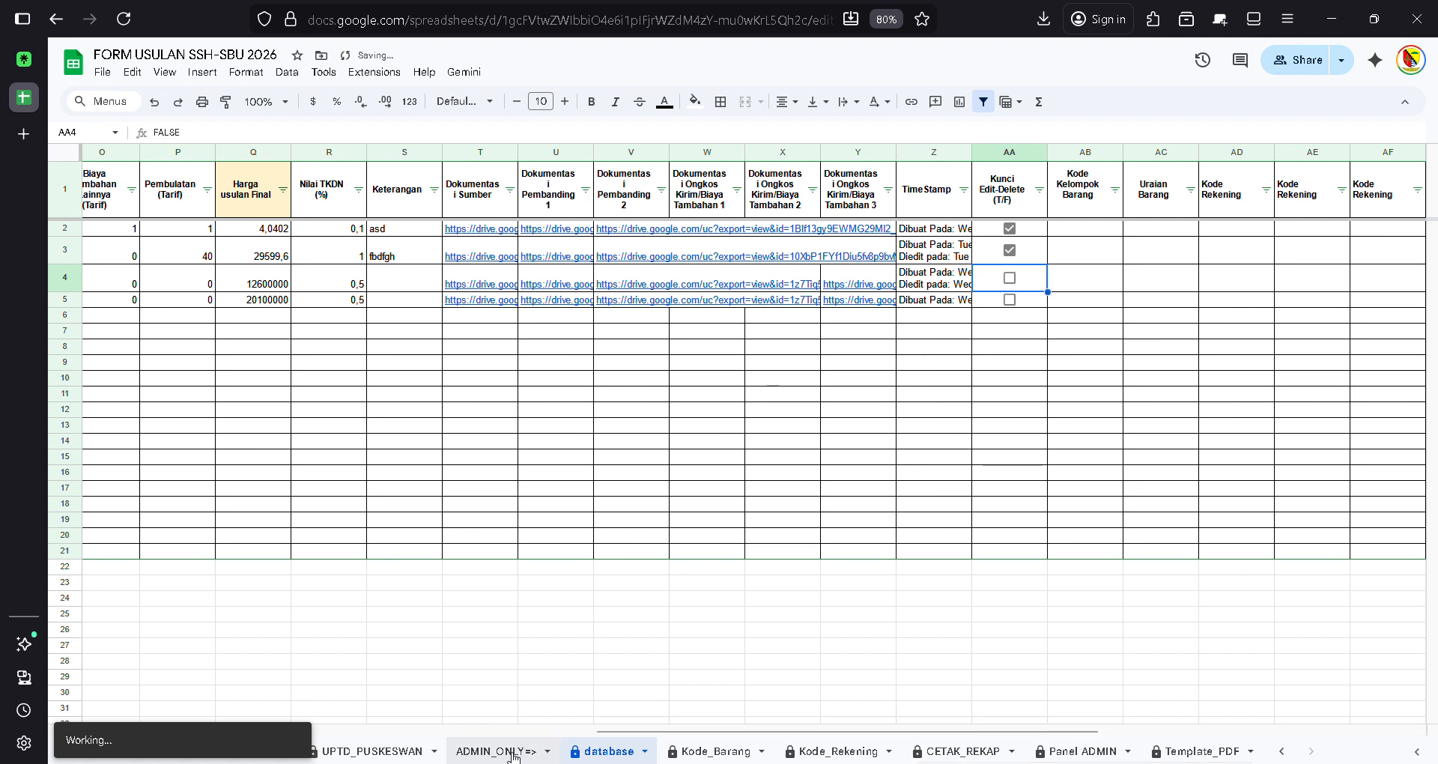
# - Delete the unlocked entry SE-0003-Laptop 15 Inch Ram 16gb through the SEKRETARIAT form and confirm the deletion
pyautogui.hscroll(-10, 494, 760)
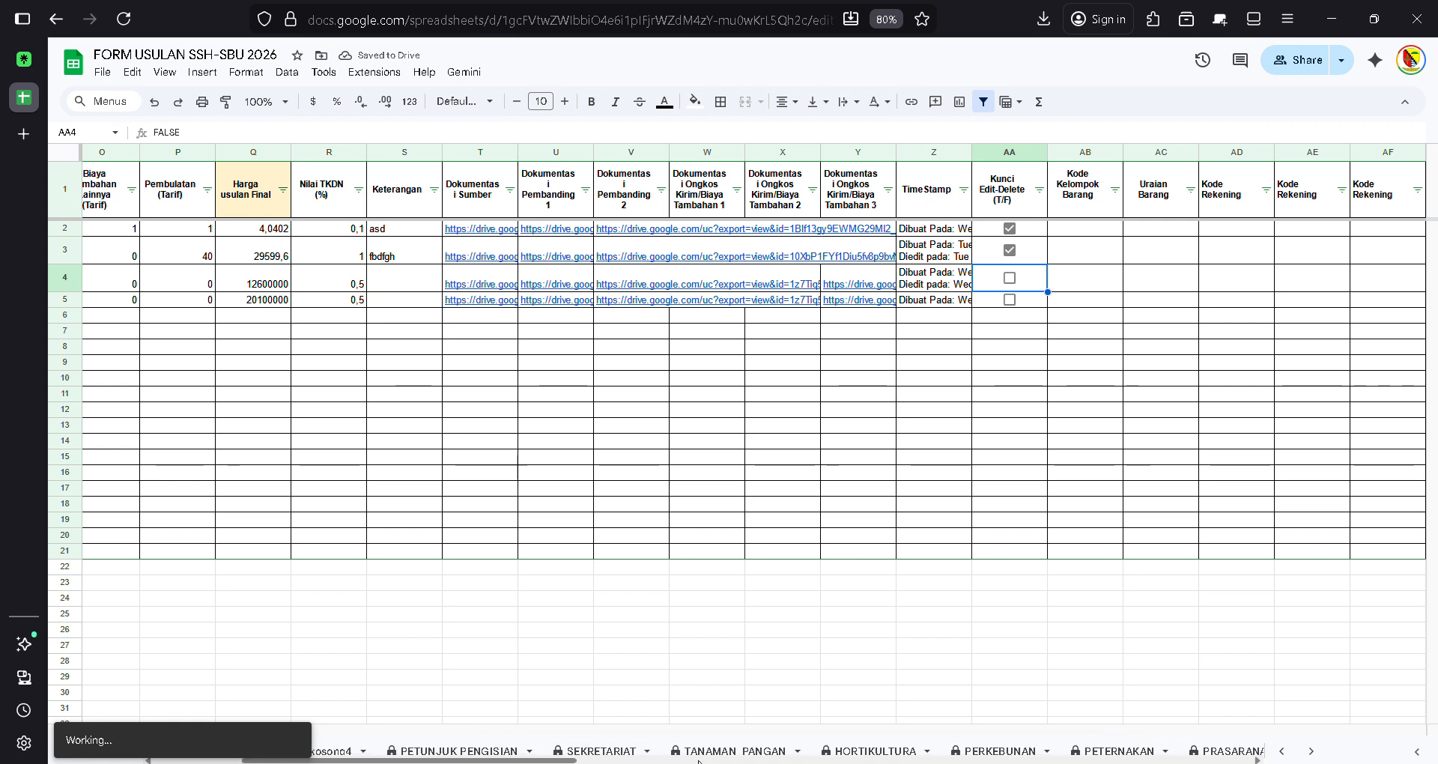
pyautogui.click(597, 750)
pyautogui.click(1345, 637)
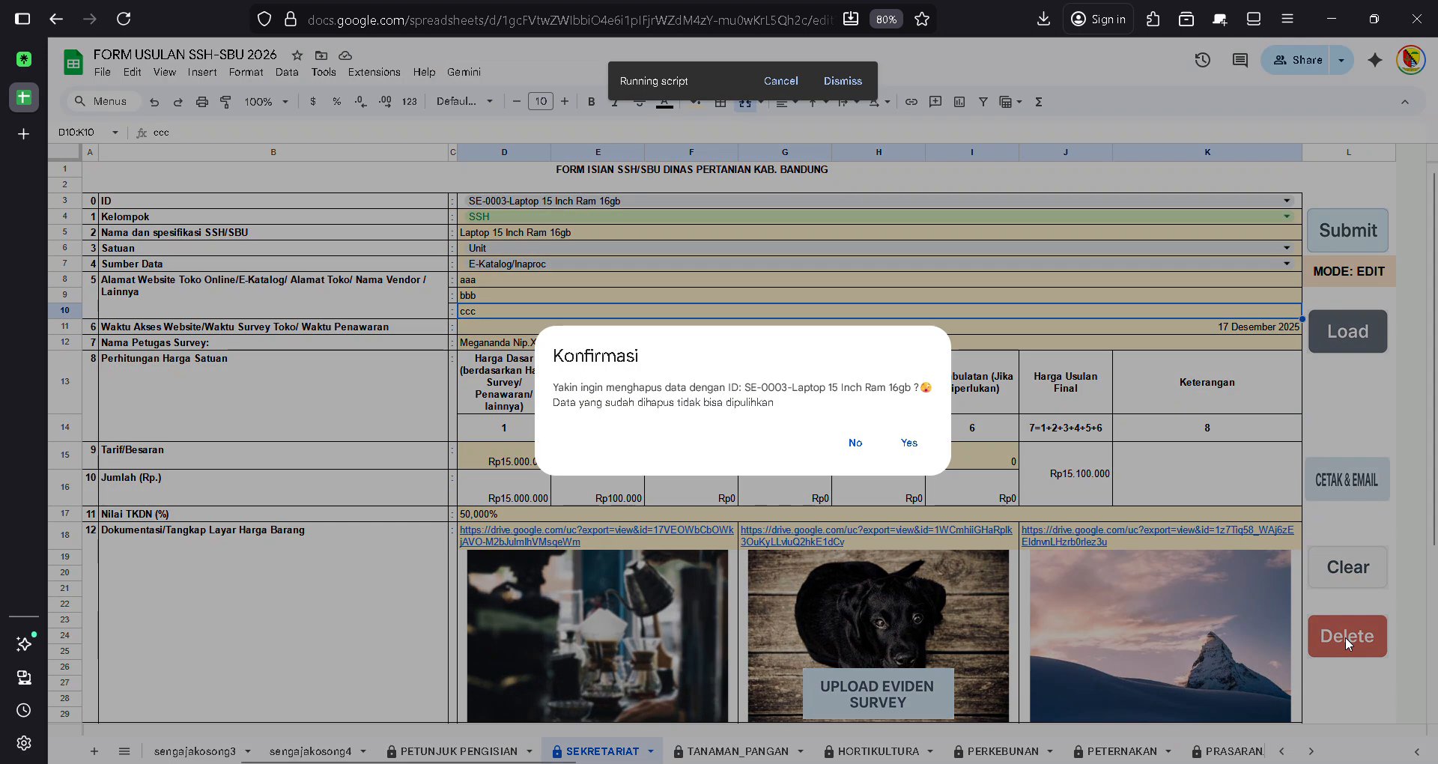
pyautogui.click(904, 445)
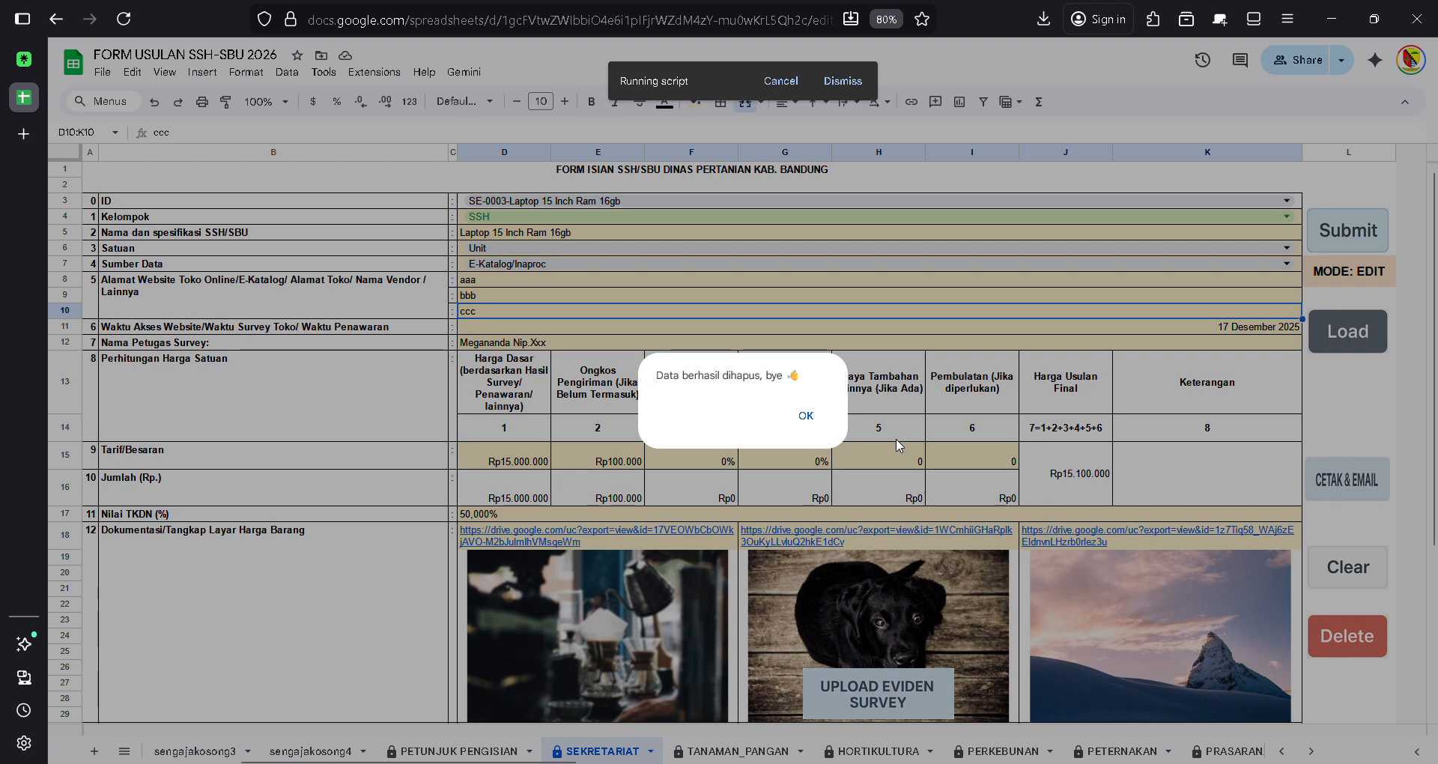
pyautogui.click(807, 417)
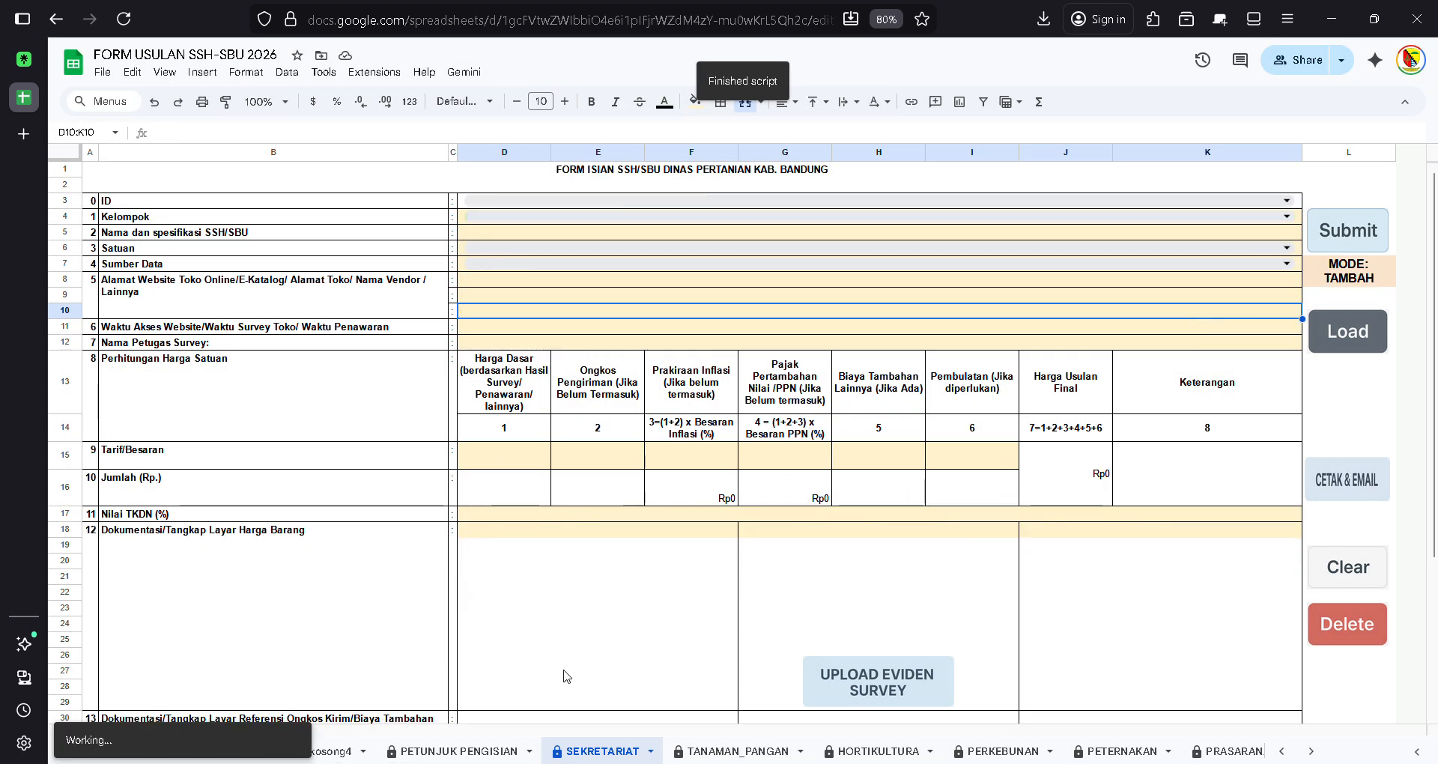
# - Check the remaining laptop rows in the database sheet after the deletion
pyautogui.scroll(-10, 648, 751)
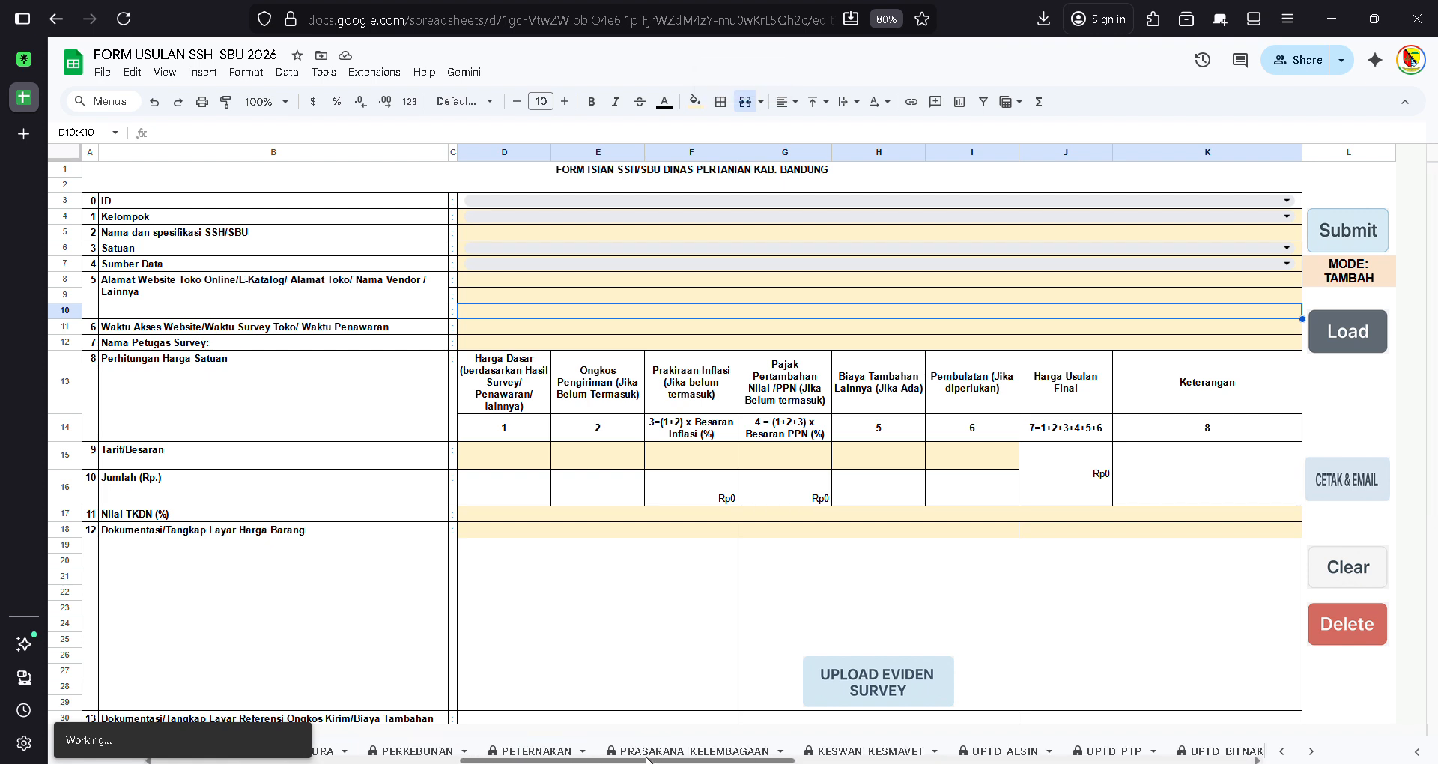
pyautogui.scroll(-5, 648, 751)
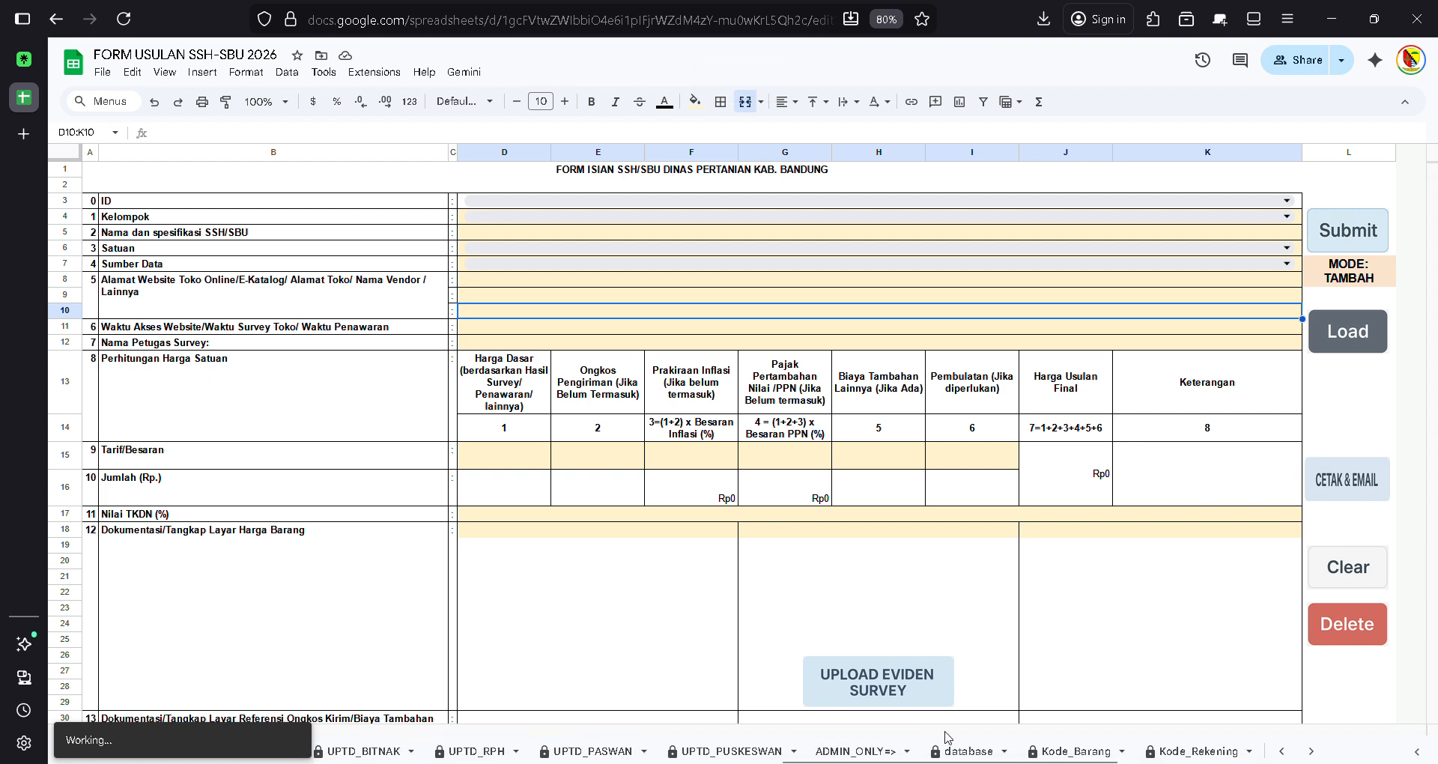
pyautogui.click(958, 750)
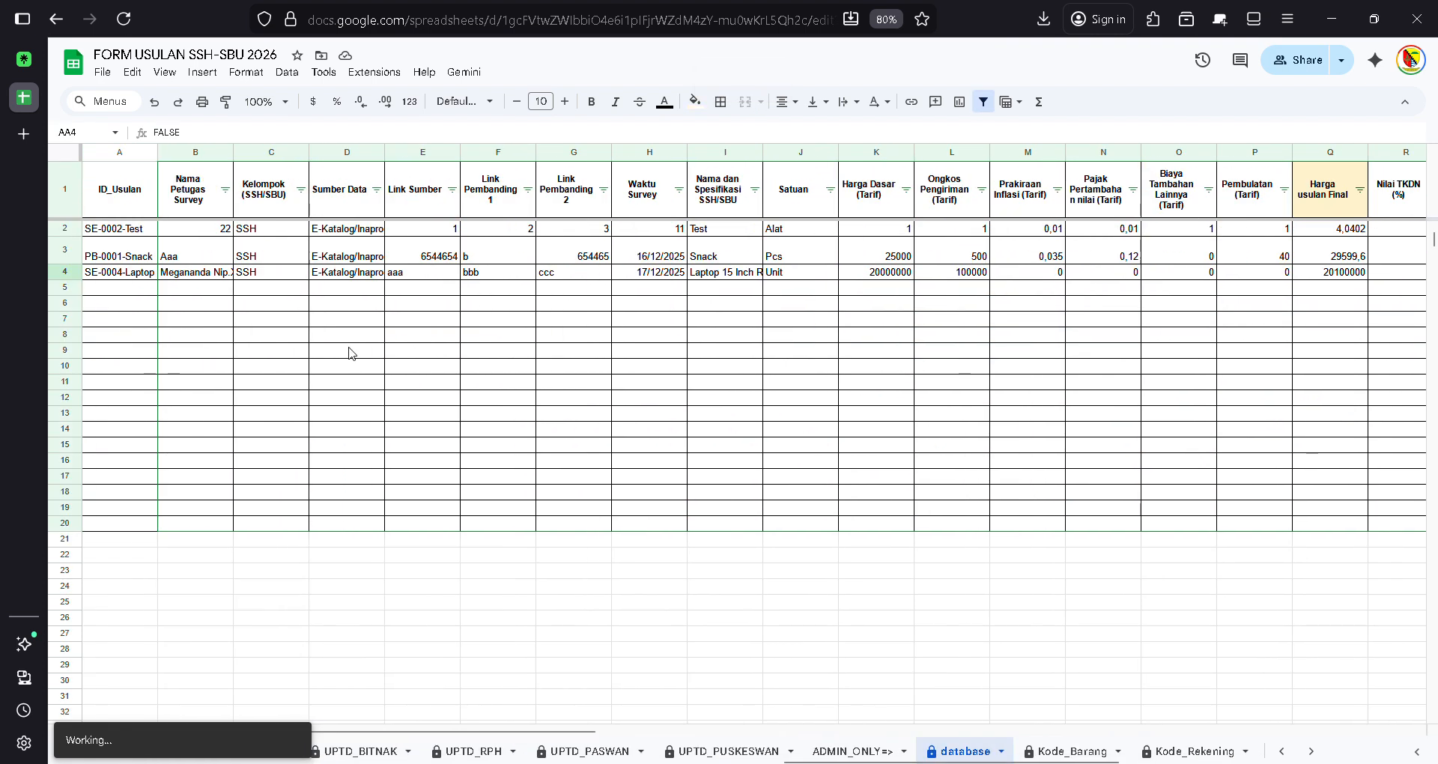
pyautogui.click(383, 272)
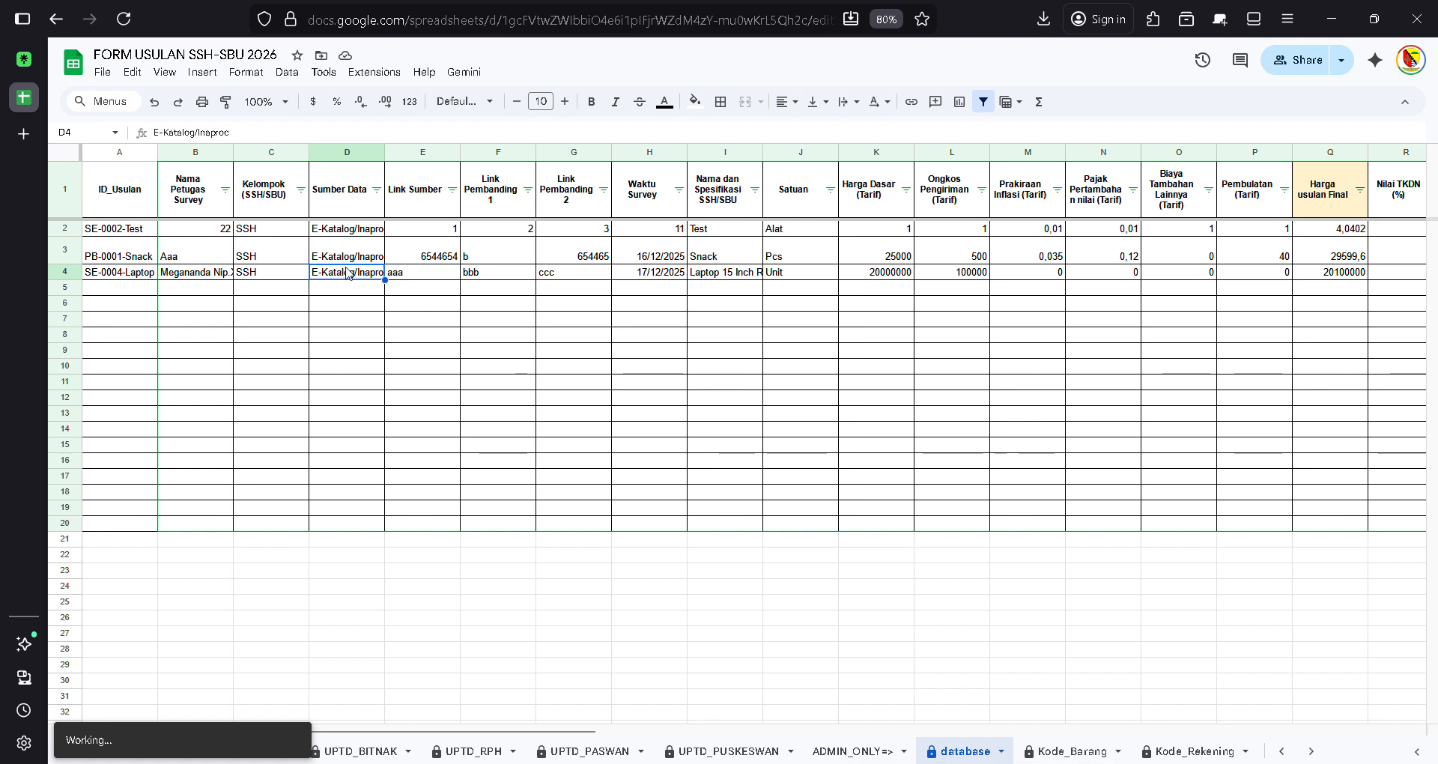
pyautogui.click(733, 274)
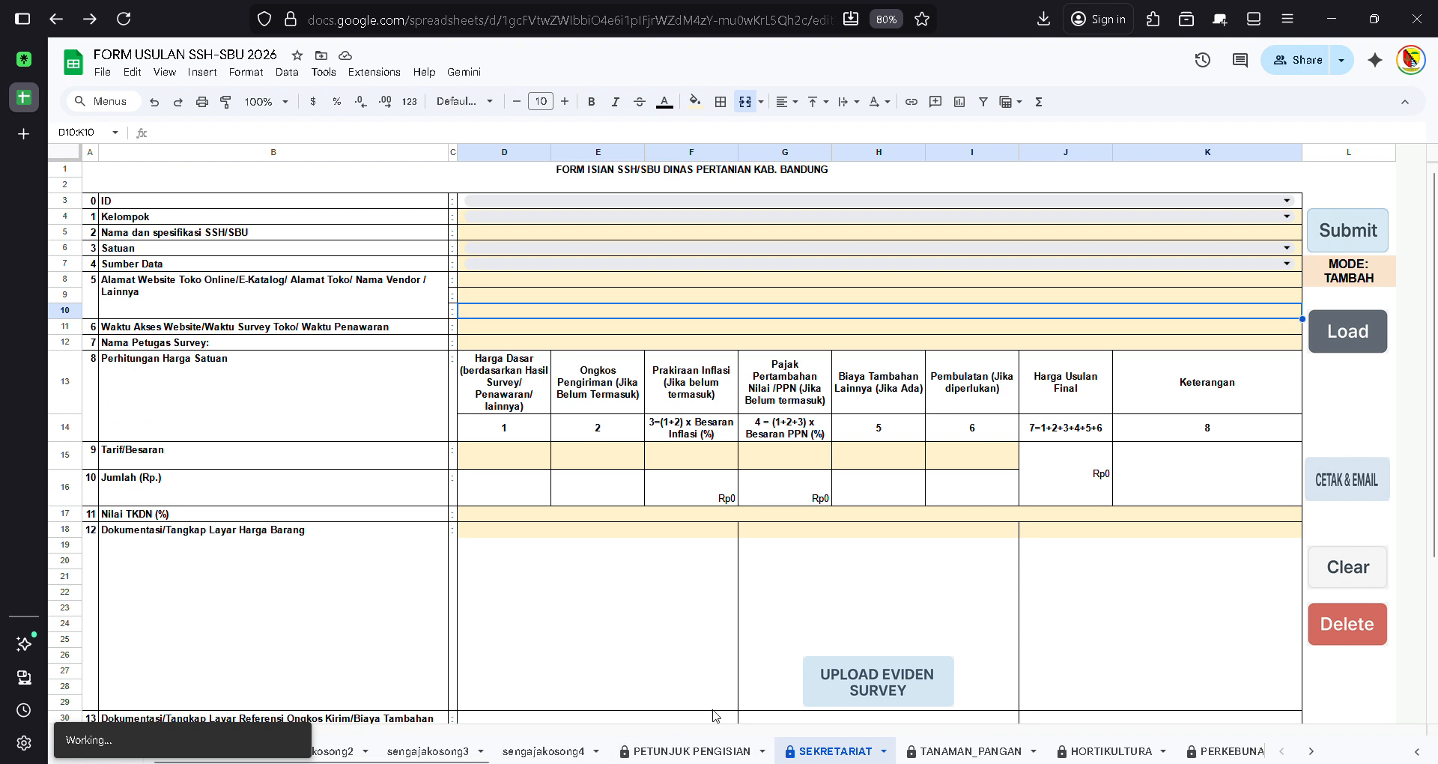
# - Load the entry SE-0004-Laptop 15 Inch Ram 32gb into the SEKRETARIAT form
pyautogui.click(689, 202)
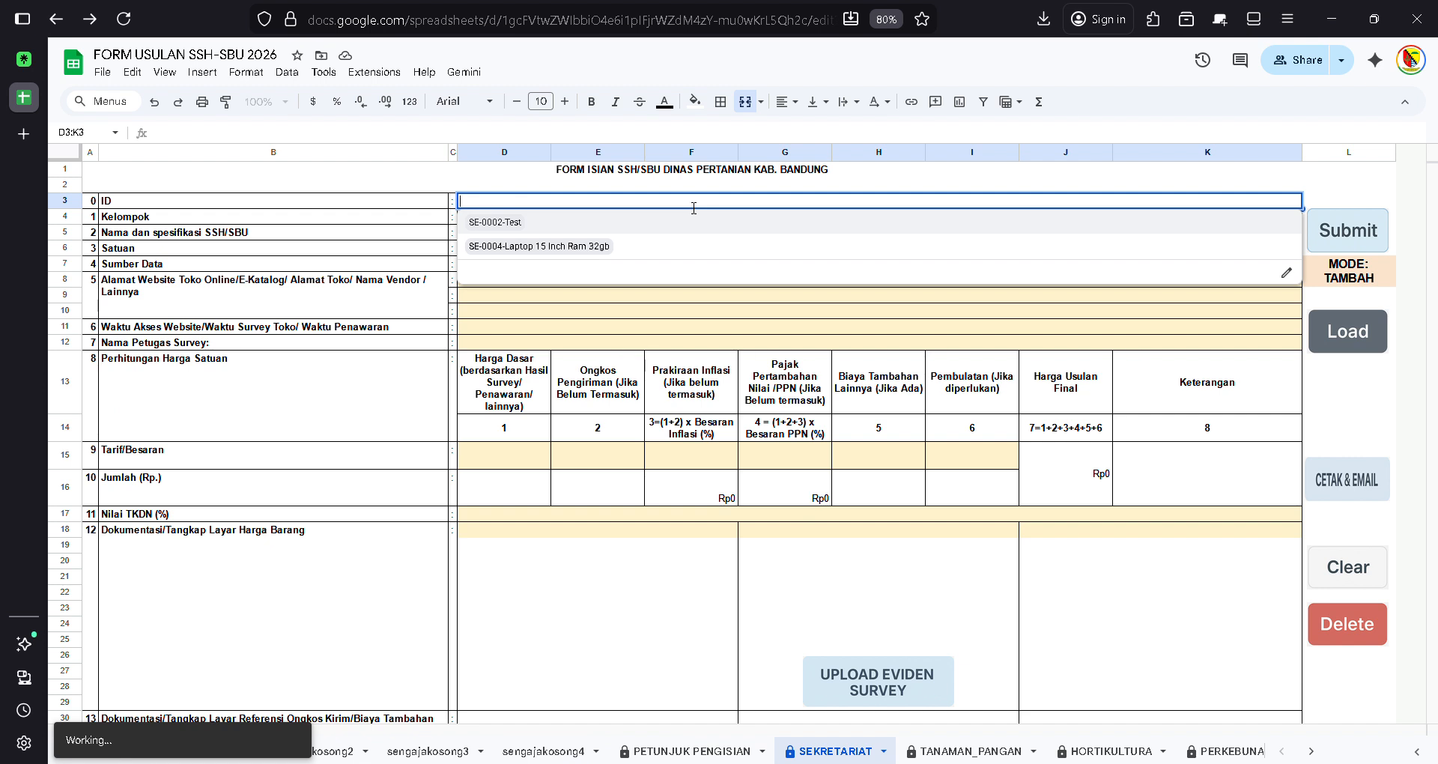
pyautogui.click(555, 247)
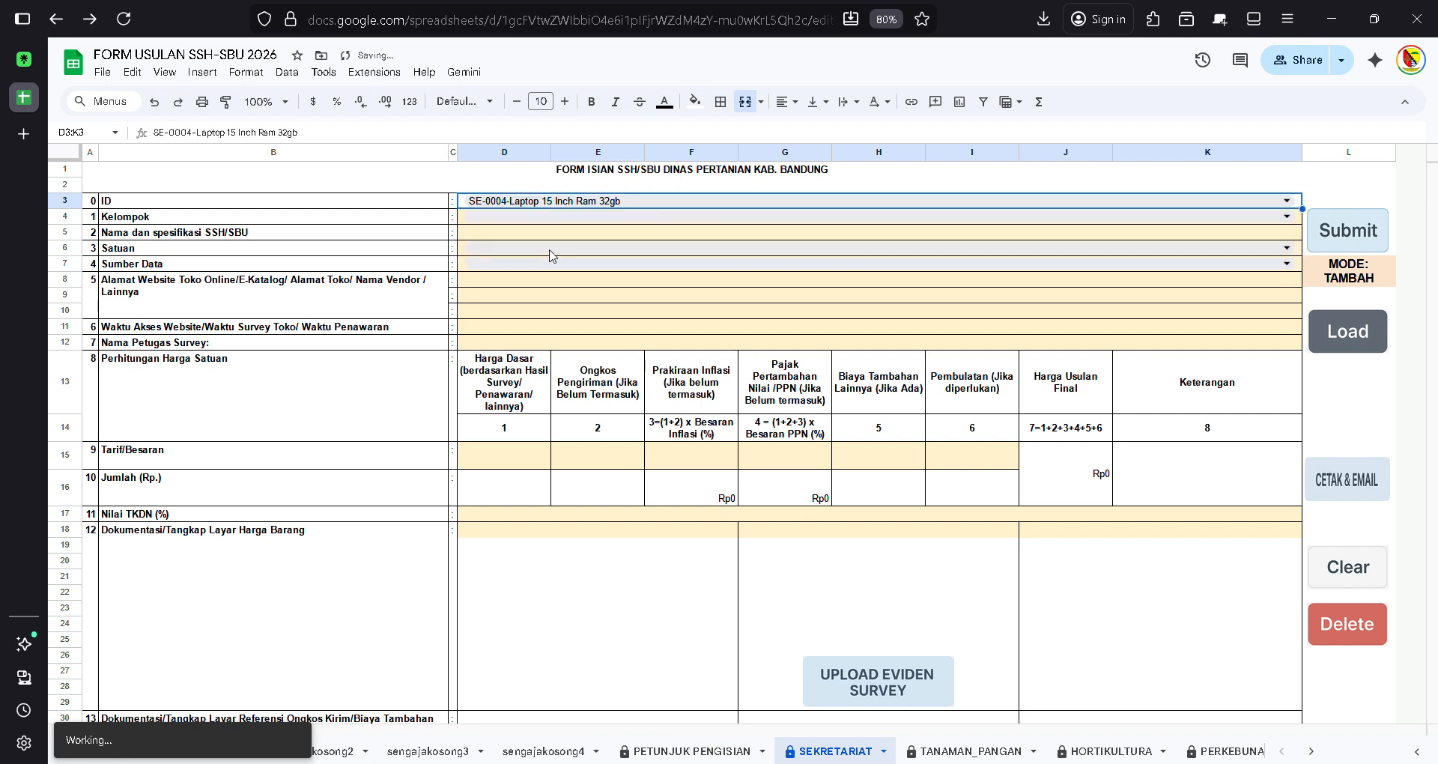
pyautogui.click(1348, 334)
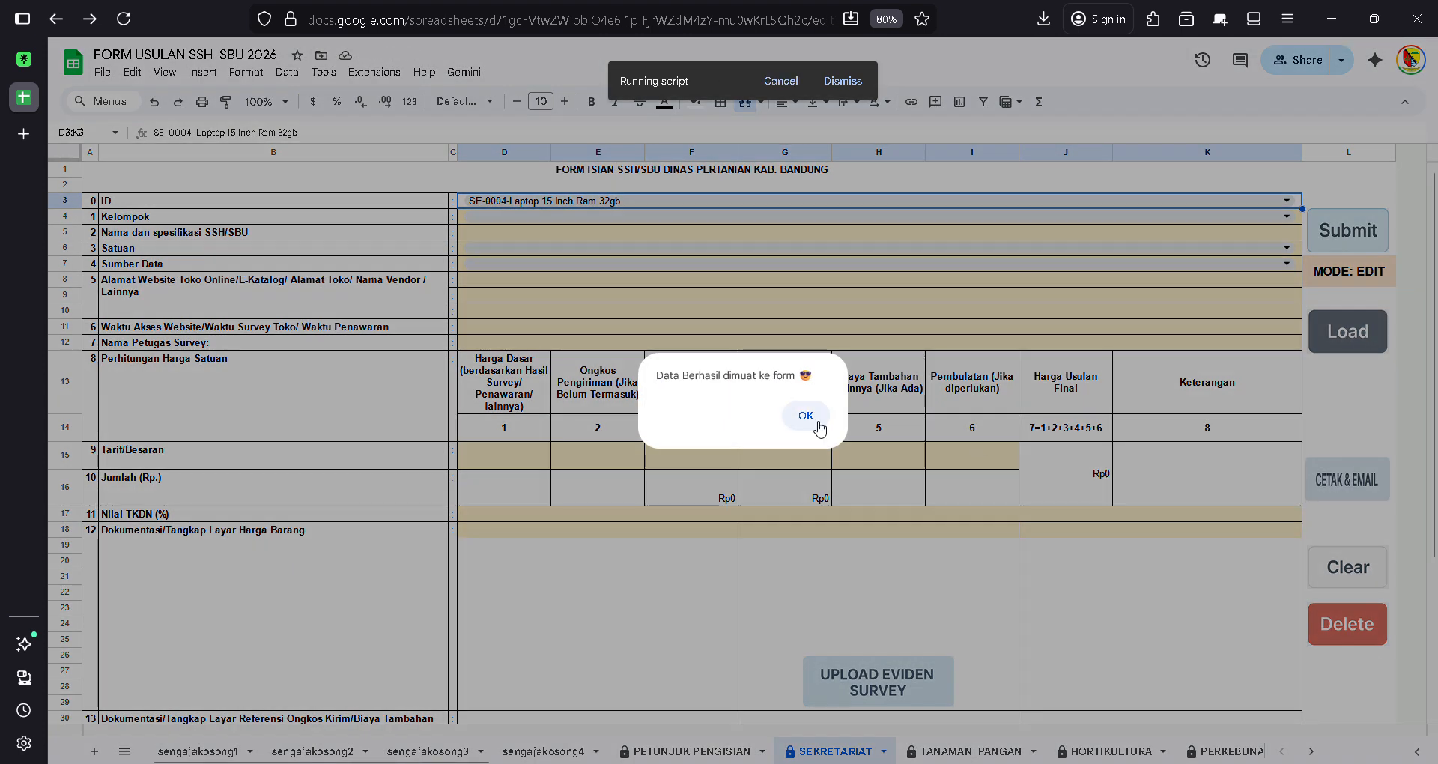
pyautogui.click(806, 416)
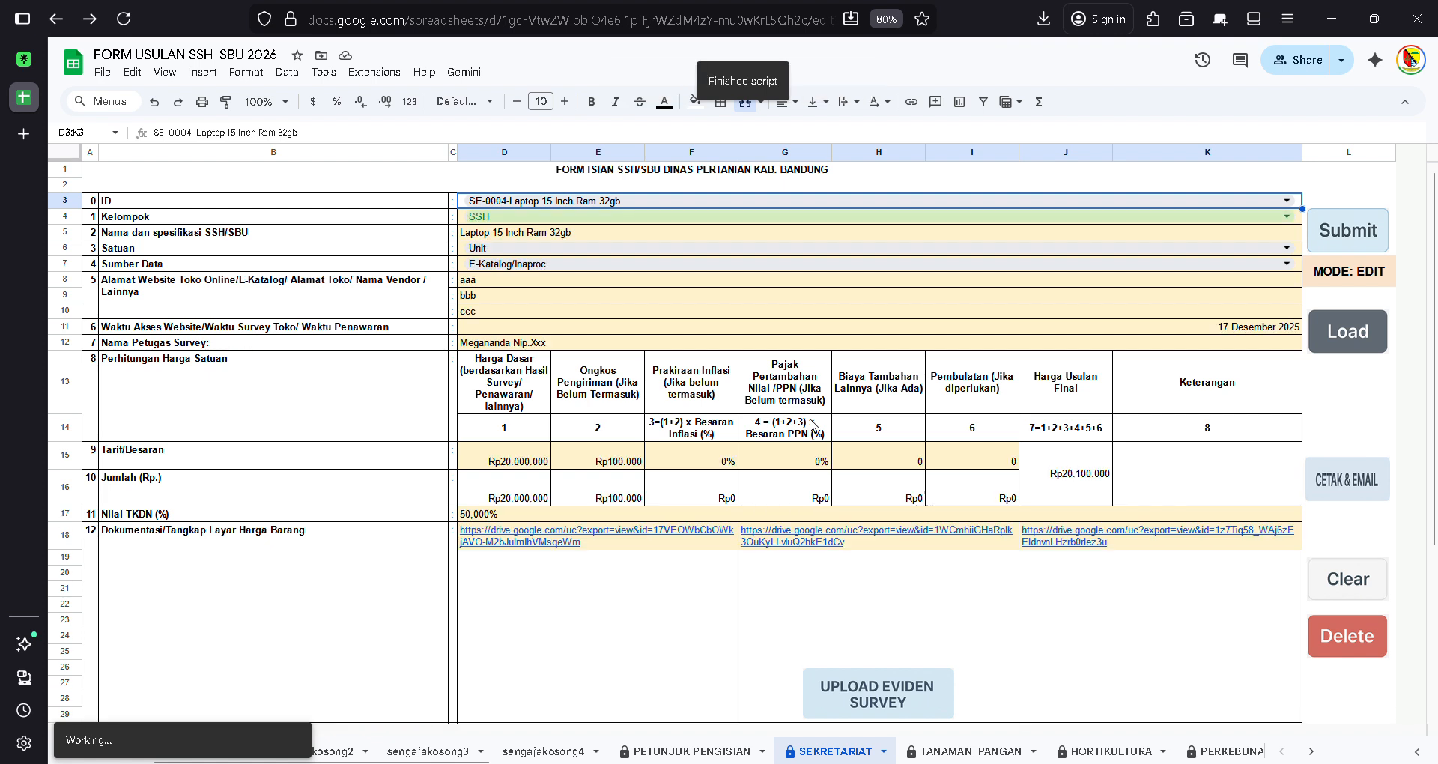
# - Print the loaded SE-0004 laptop proposal to PDF and send it by email from the SEKRETARIAT form
pyautogui.click(826, 457)
pyautogui.scroll(-3, 827, 457)
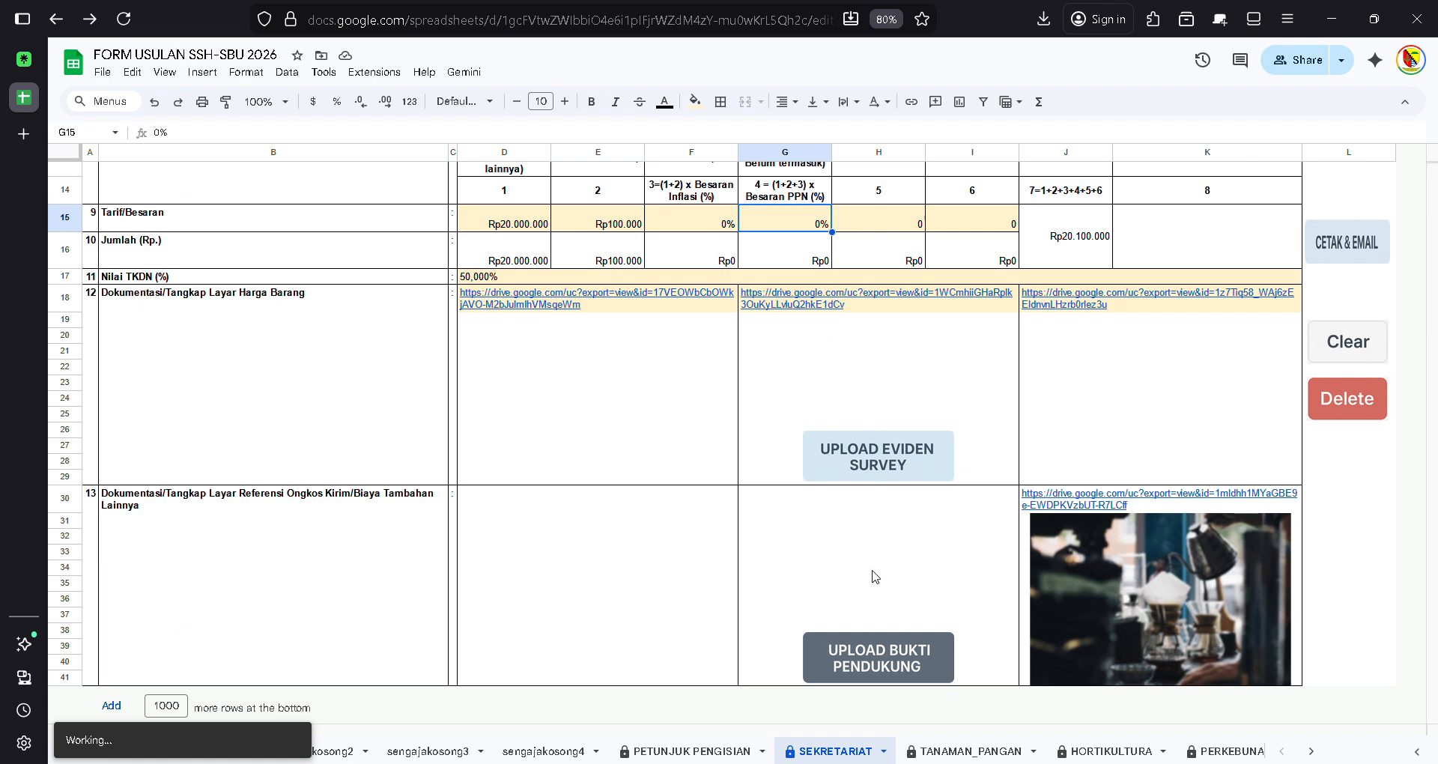
pyautogui.scroll(3, 889, 154)
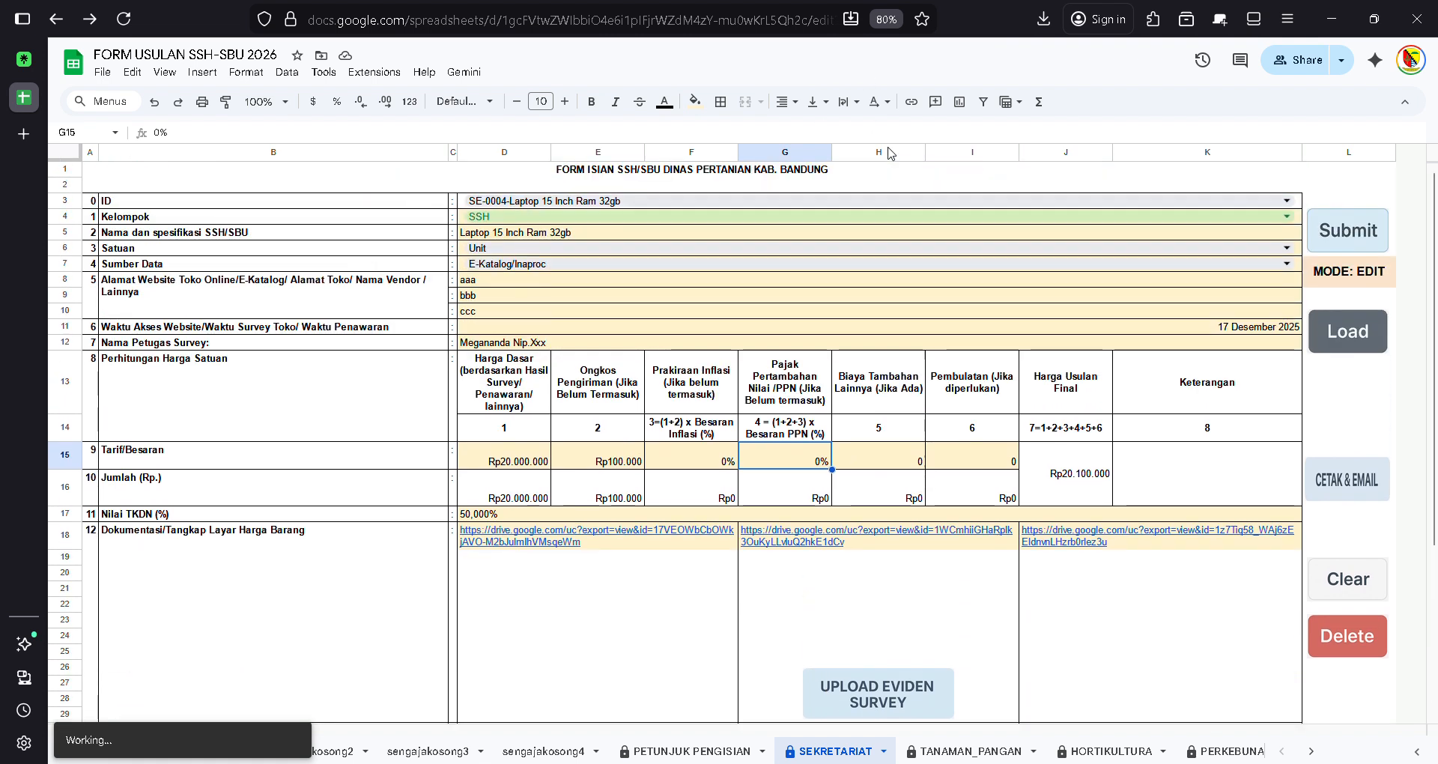
pyautogui.click(1004, 397)
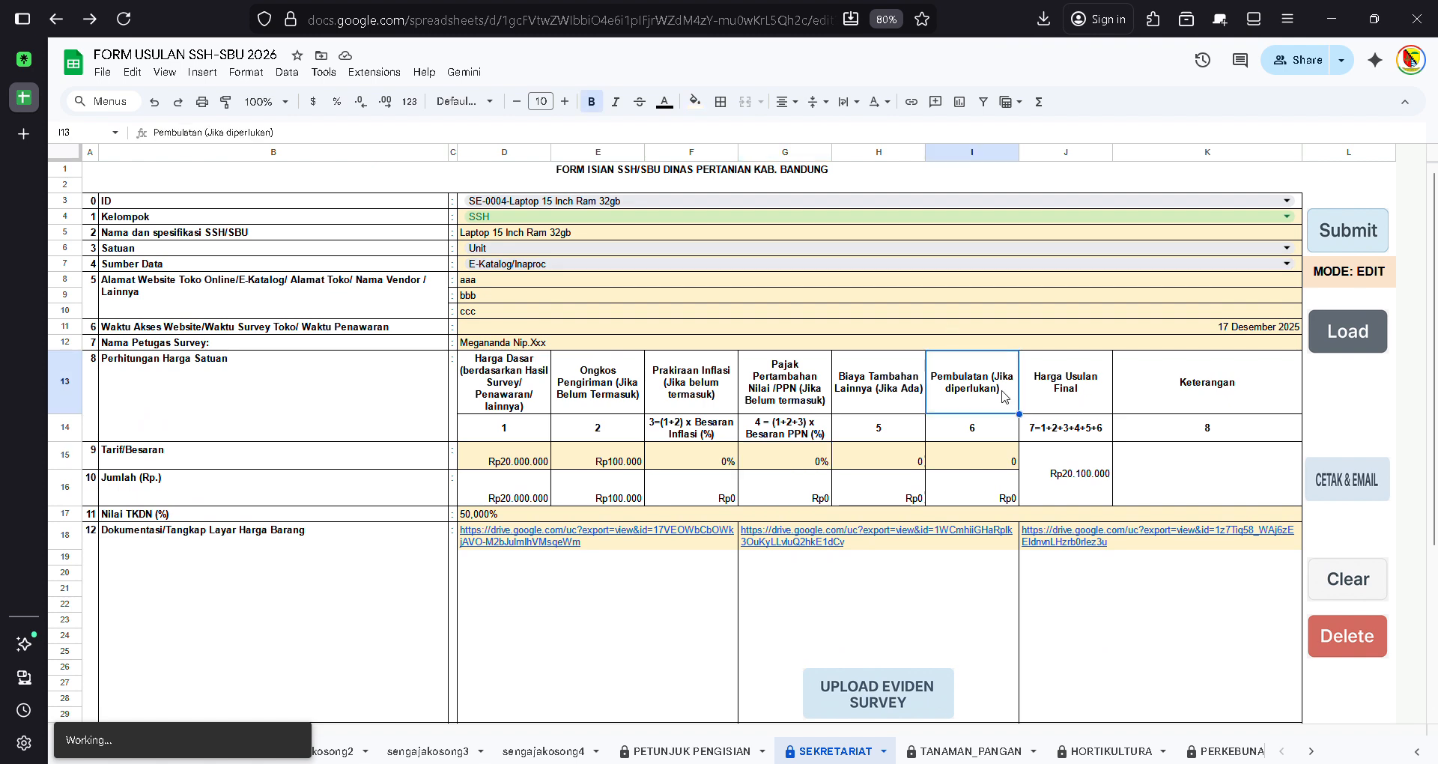
pyautogui.scroll(-3, 1005, 397)
pyautogui.scroll(3, 1005, 397)
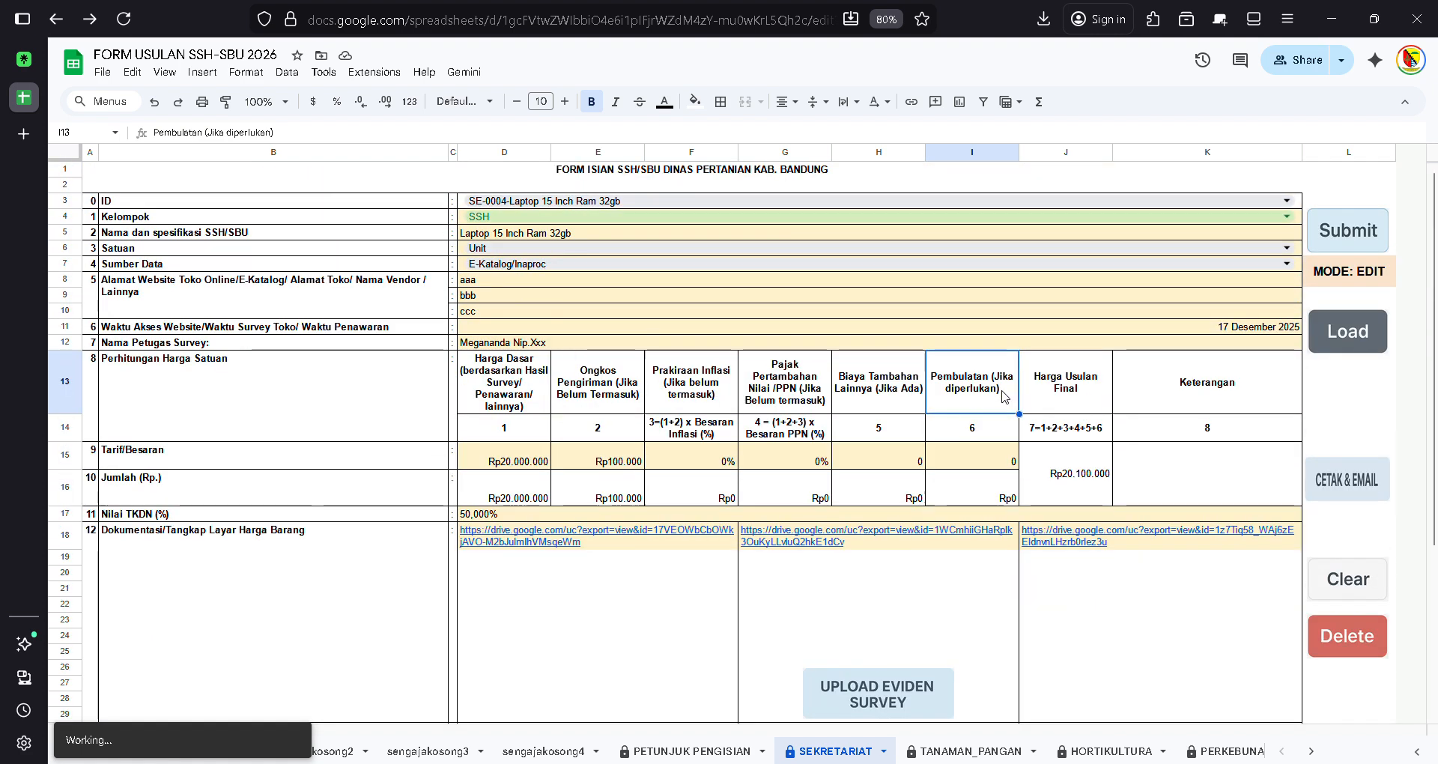
pyautogui.click(1354, 425)
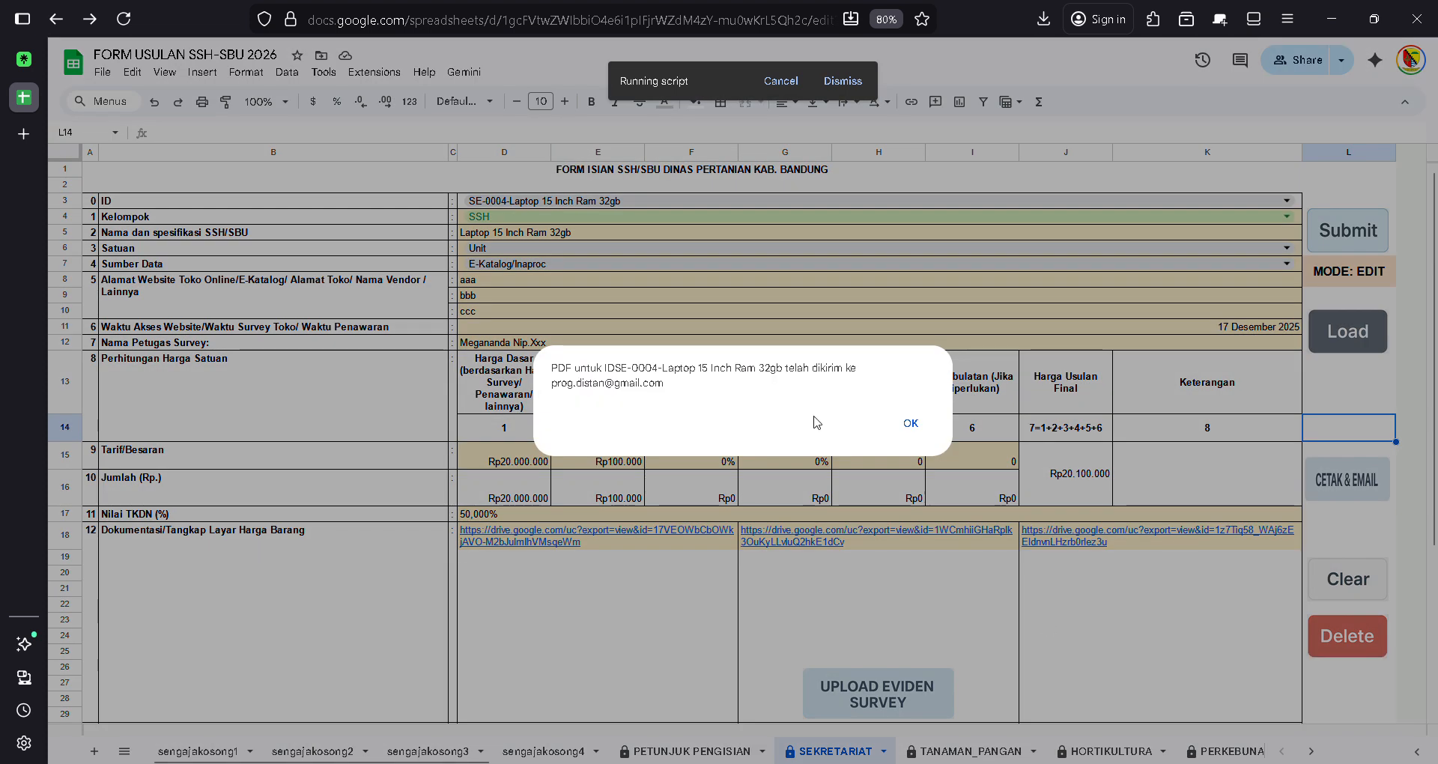
pyautogui.moveTo(546, 383); pyautogui.dragTo(683, 388)
pyautogui.click(683, 388)
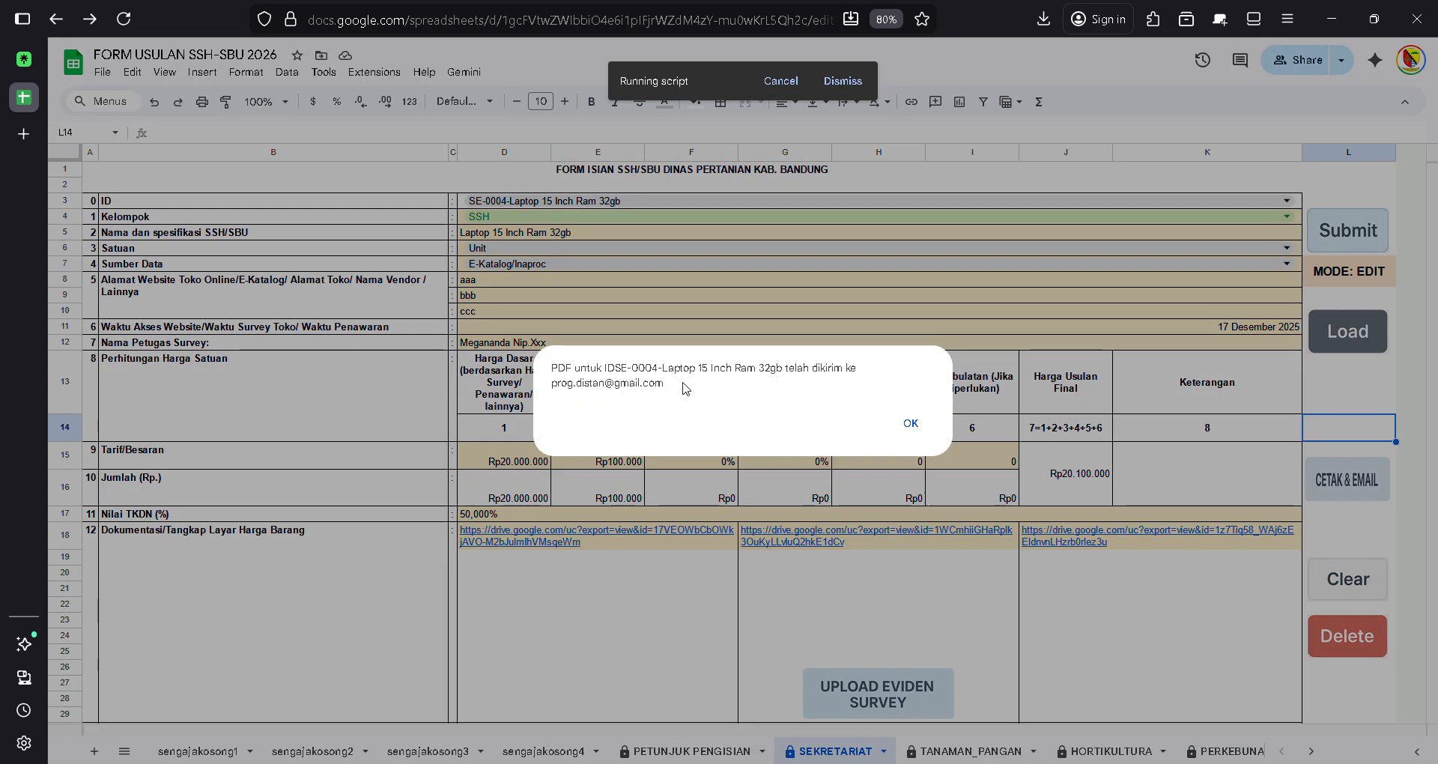
pyautogui.click(929, 424)
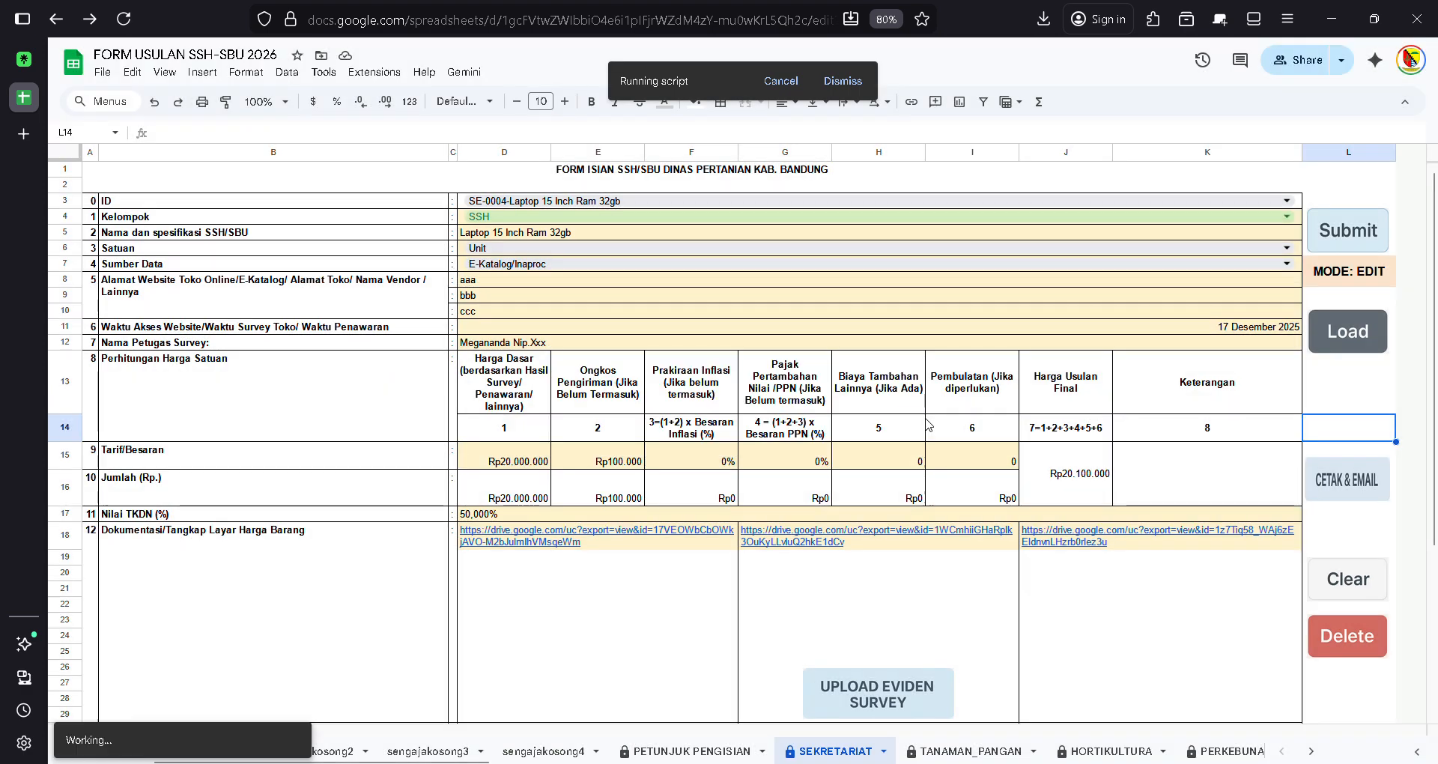
# - Open the Gmail inbox in a new browser tab
pyautogui.click(23, 135)
pyautogui.write('ma')
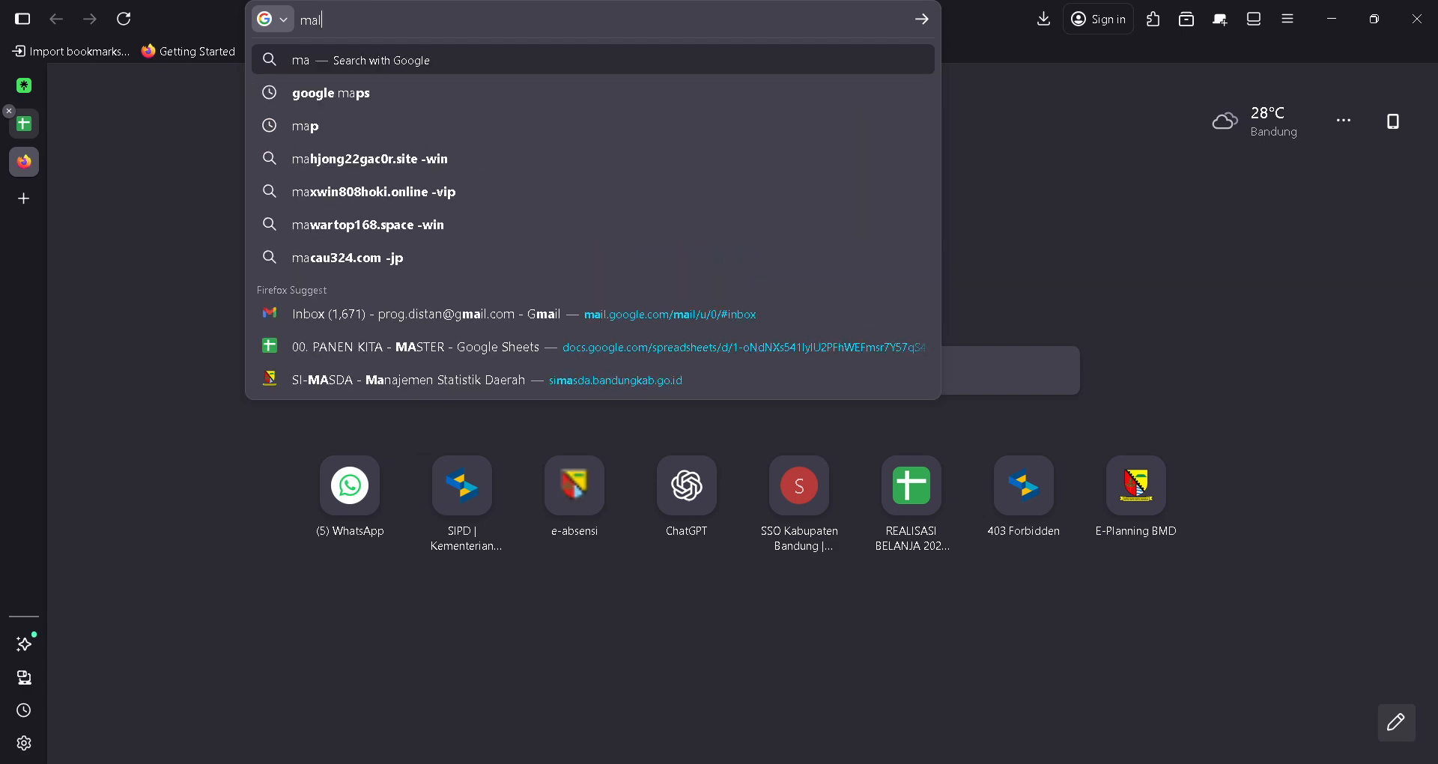
pyautogui.write('l')
pyautogui.press('BackSpace')
pyautogui.write('il')
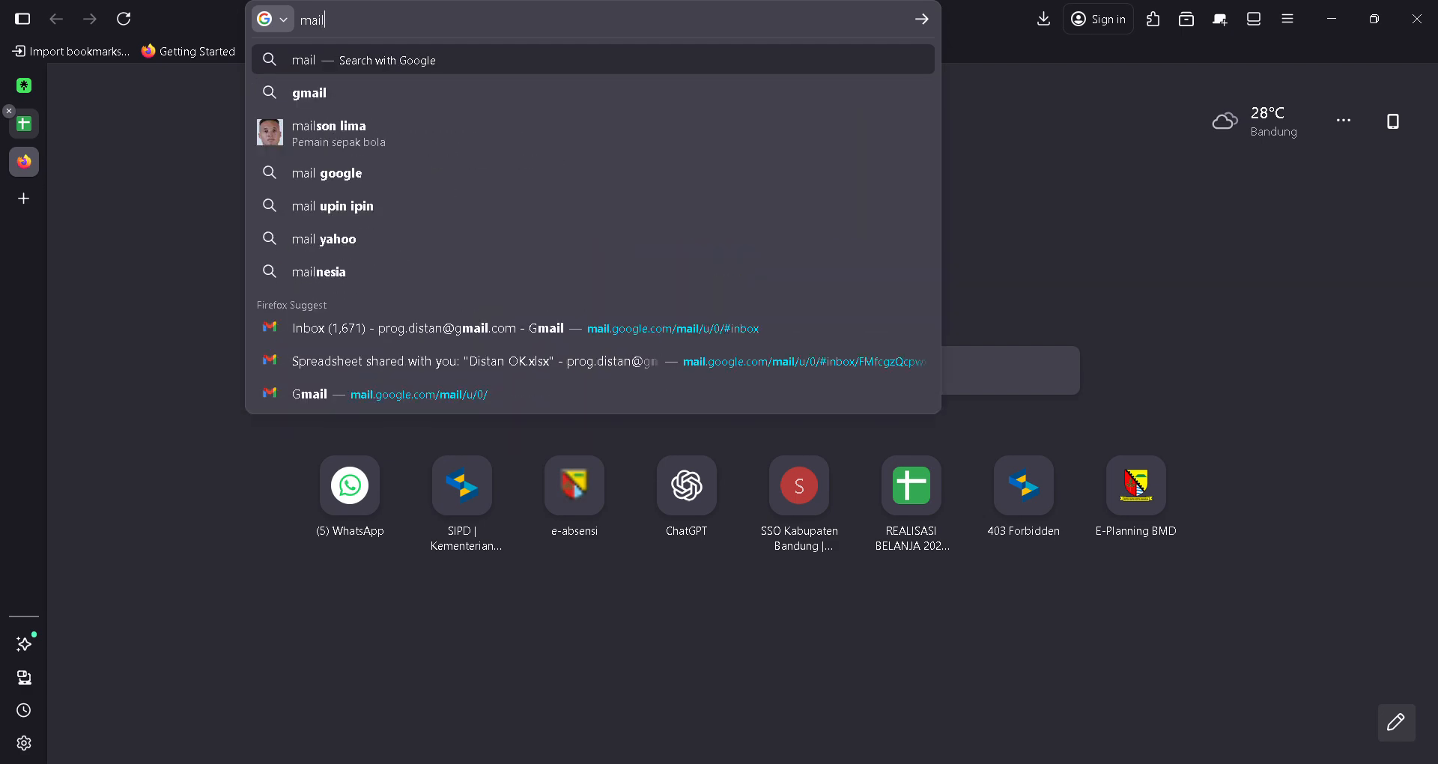
pyautogui.press('Down')
pyautogui.press('Down')
pyautogui.press('Down')
pyautogui.press('Down')
pyautogui.press('Down')
pyautogui.press('Down')
pyautogui.press('Down')
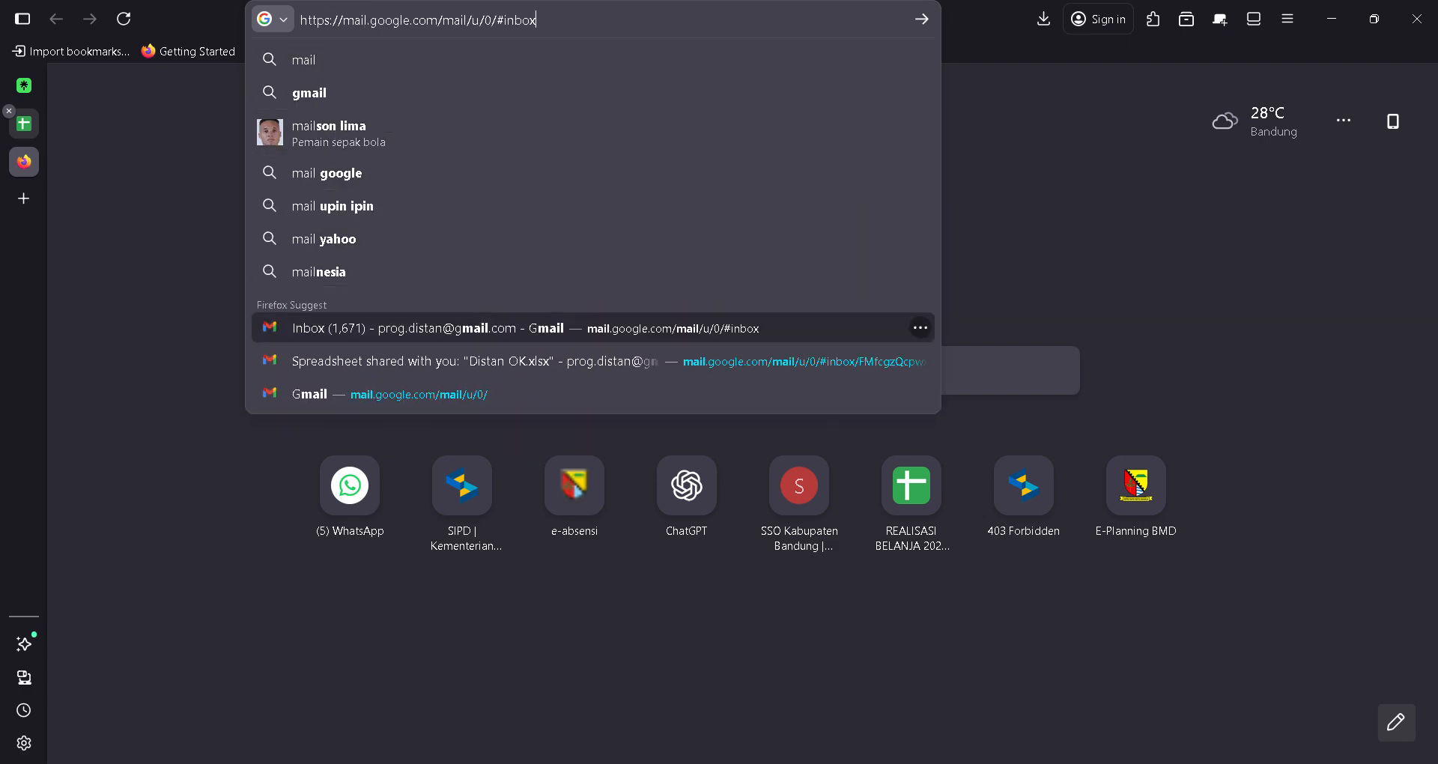
pyautogui.press('Return')
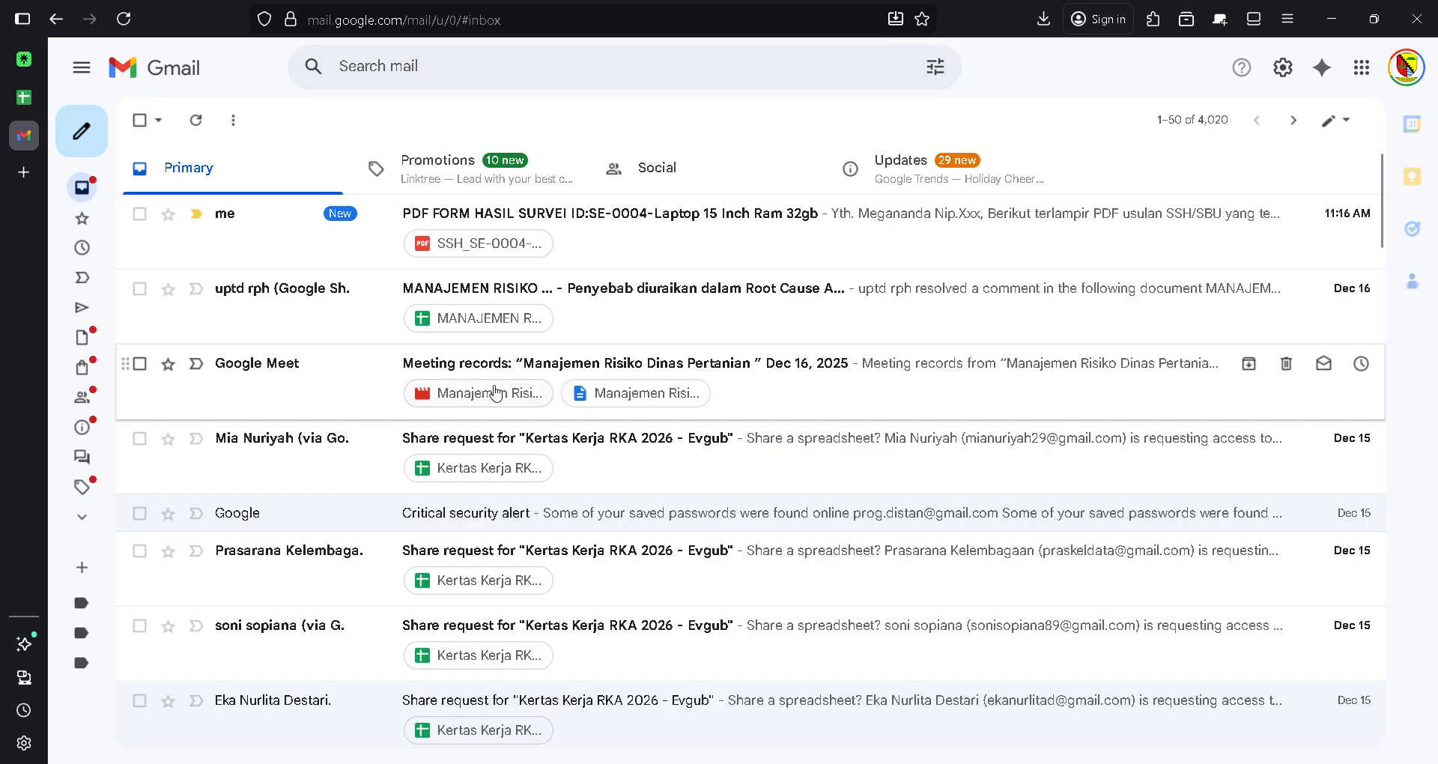
# - Open the email PDF FORM HASIL SURVEI for SE-0004-Laptop 15 Inch Ram 32gb and examine its attached PDF
pyautogui.click(710, 247)
pyautogui.scroll(-2, 369, 466)
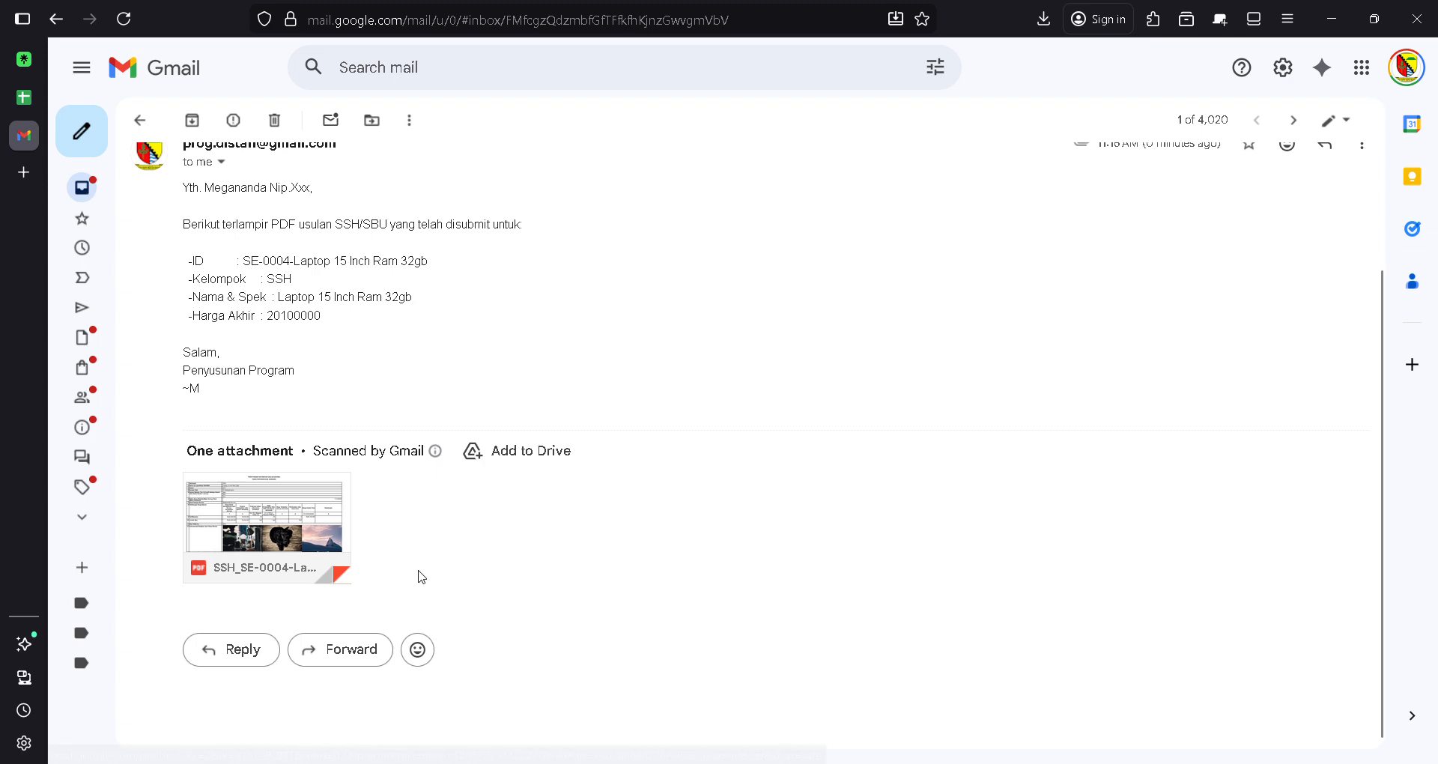
pyautogui.click(275, 531)
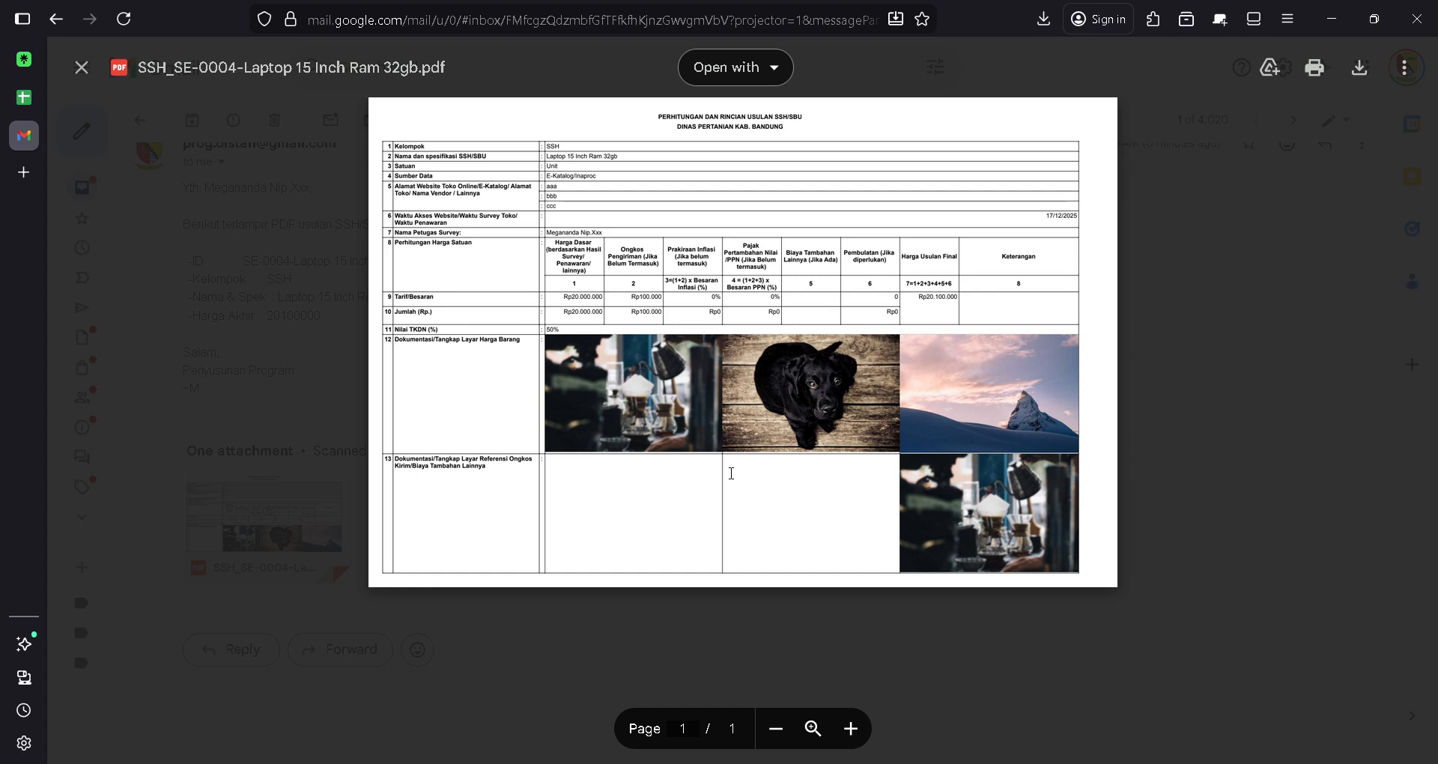
pyautogui.click(1197, 356)
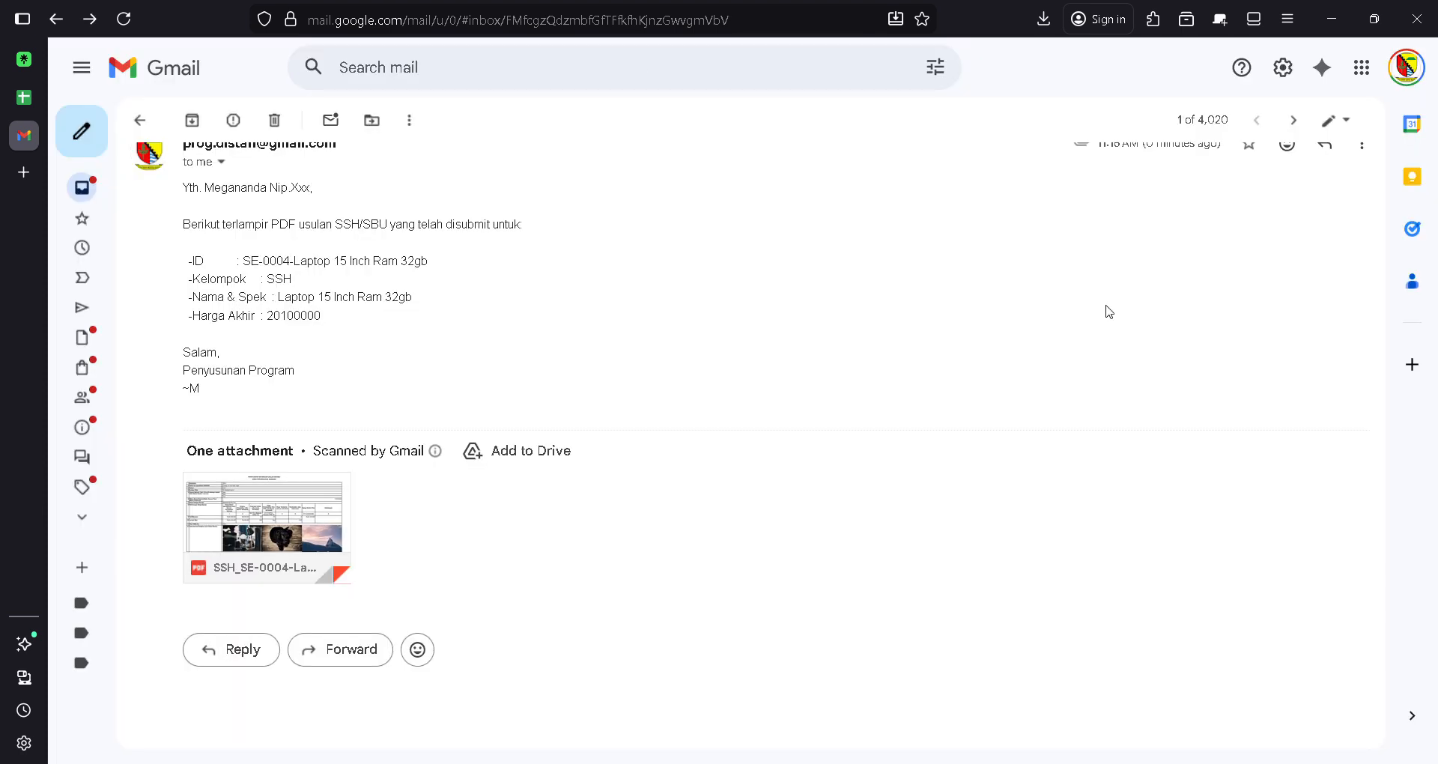
# - Return to the FORM USULAN SSH-SBU 2026 spreadsheet and clear the loaded SE-0004 laptop entry from the SEKRETARIAT form
pyautogui.click(33, 98)
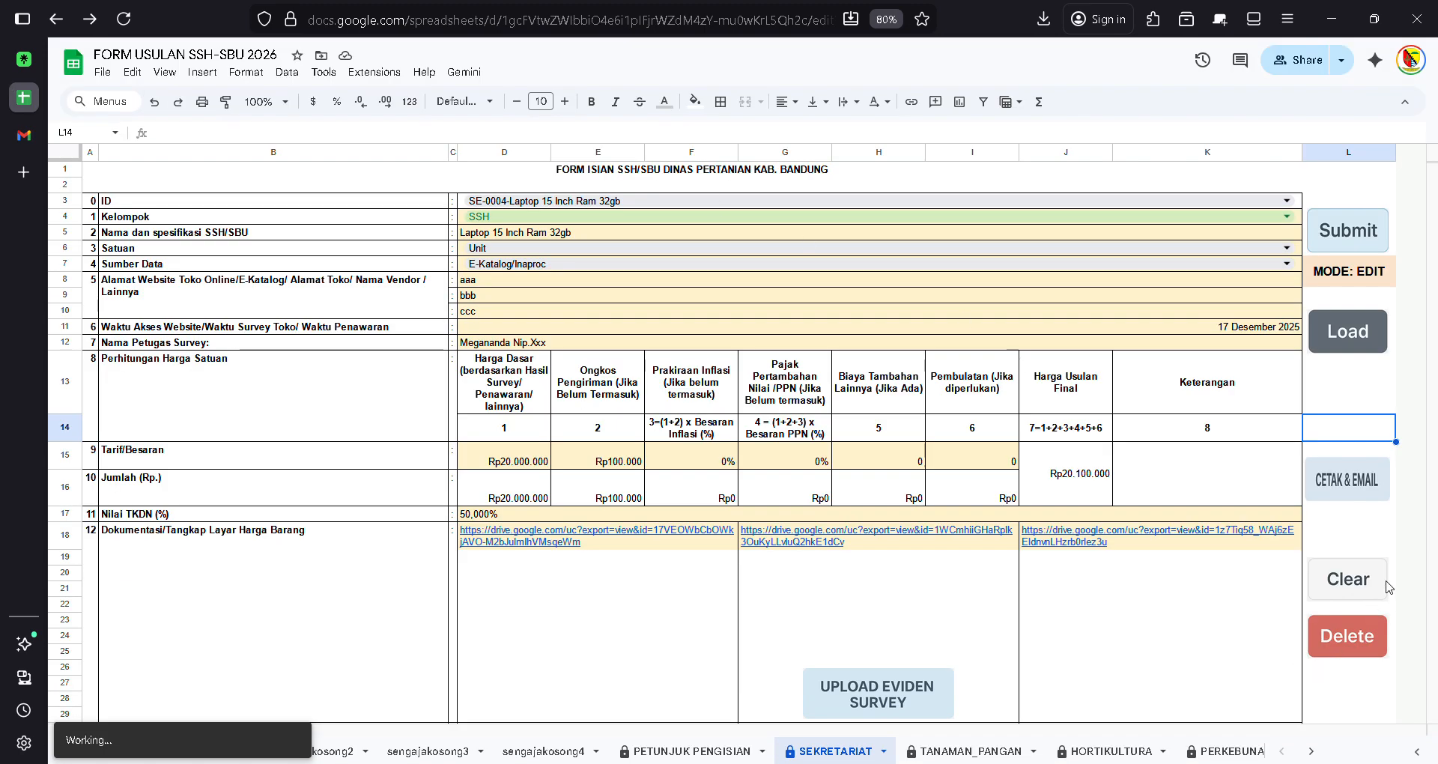
pyautogui.scroll(-4, 1213, 599)
pyautogui.scroll(4, 1213, 599)
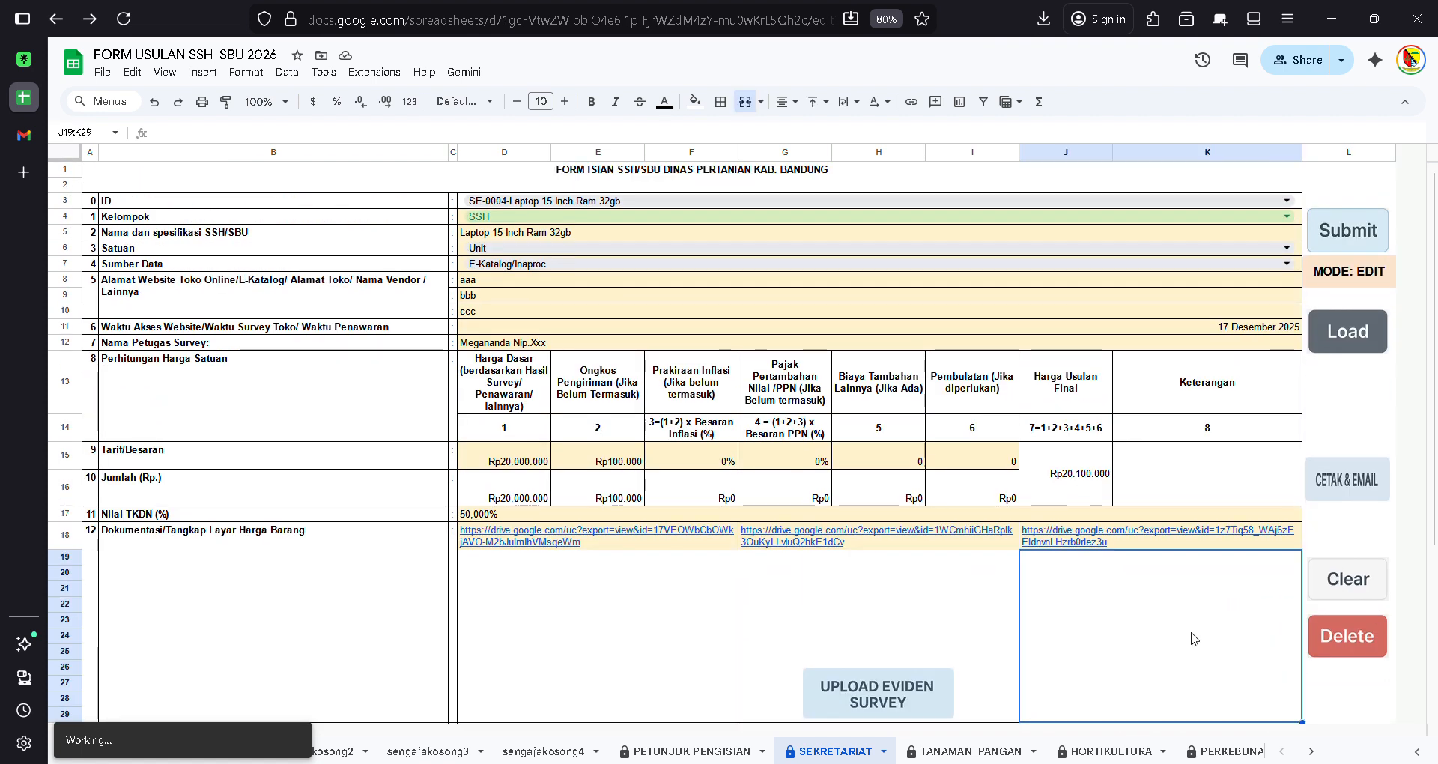
pyautogui.click(917, 622)
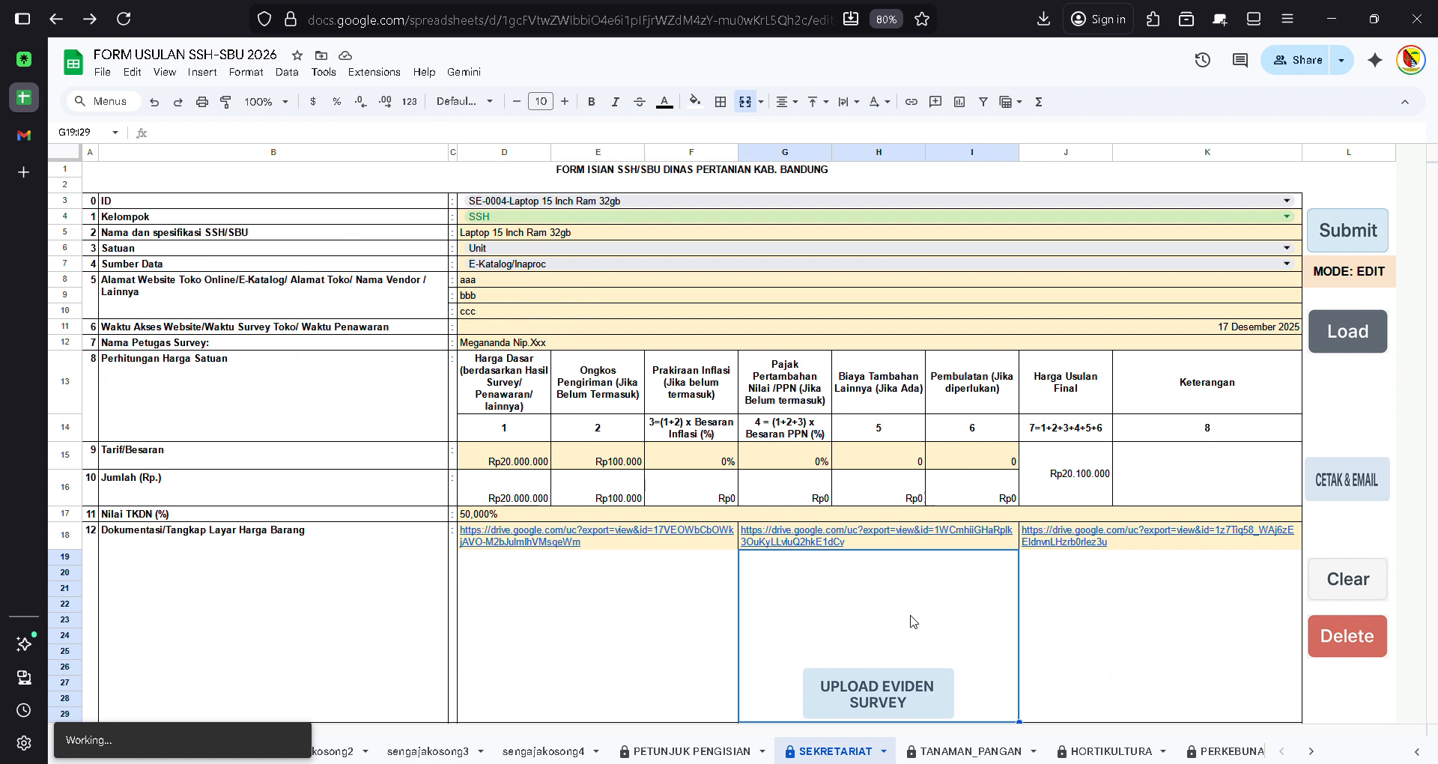
pyautogui.click(1360, 595)
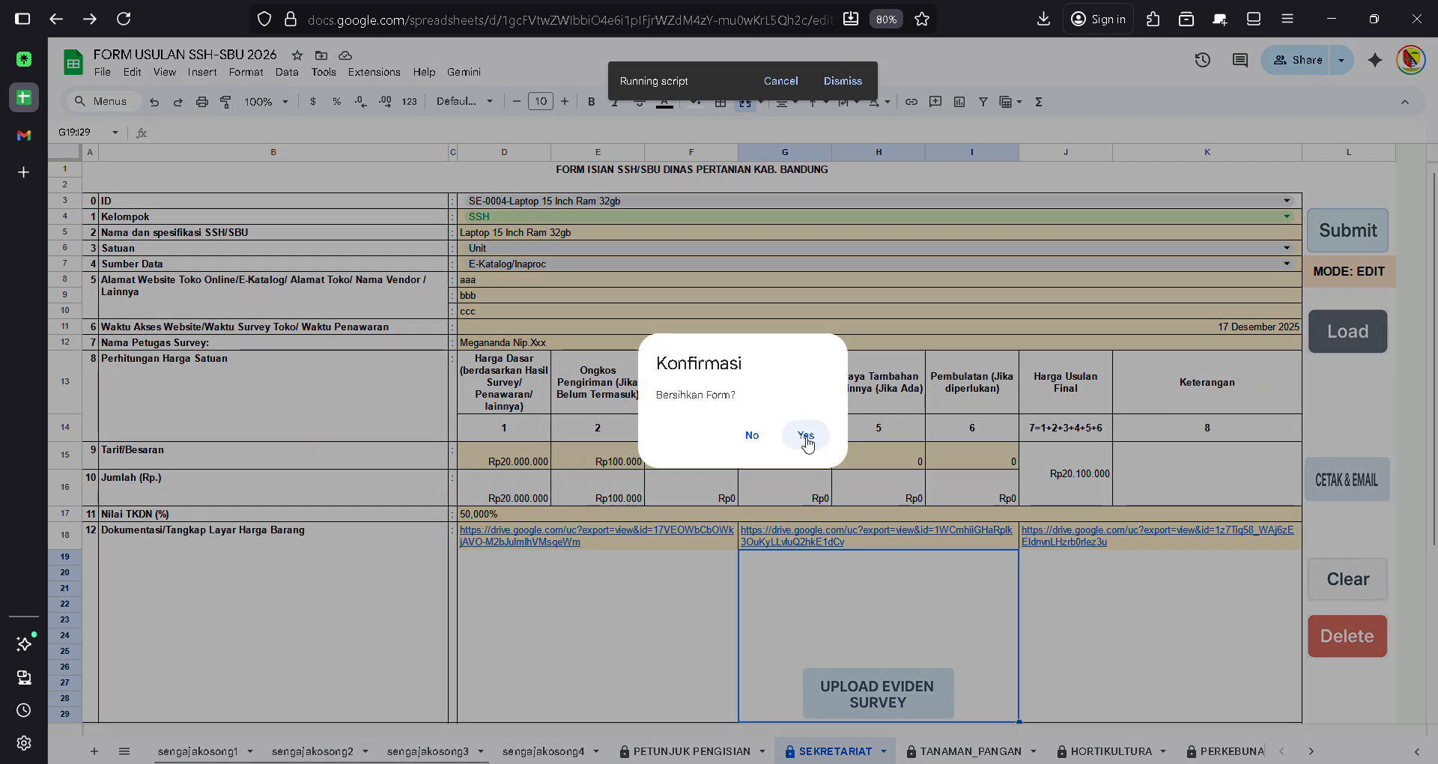
pyautogui.click(806, 444)
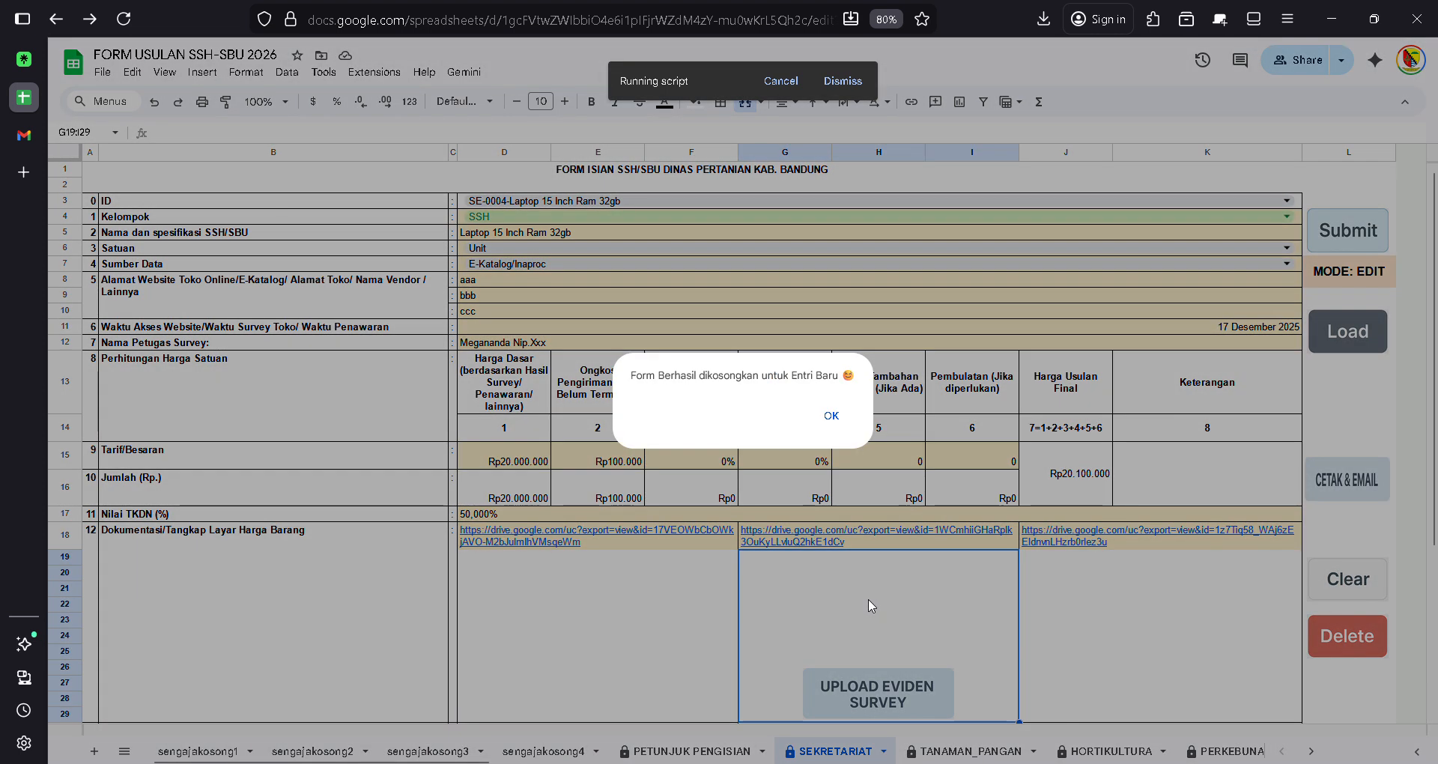
pyautogui.click(831, 416)
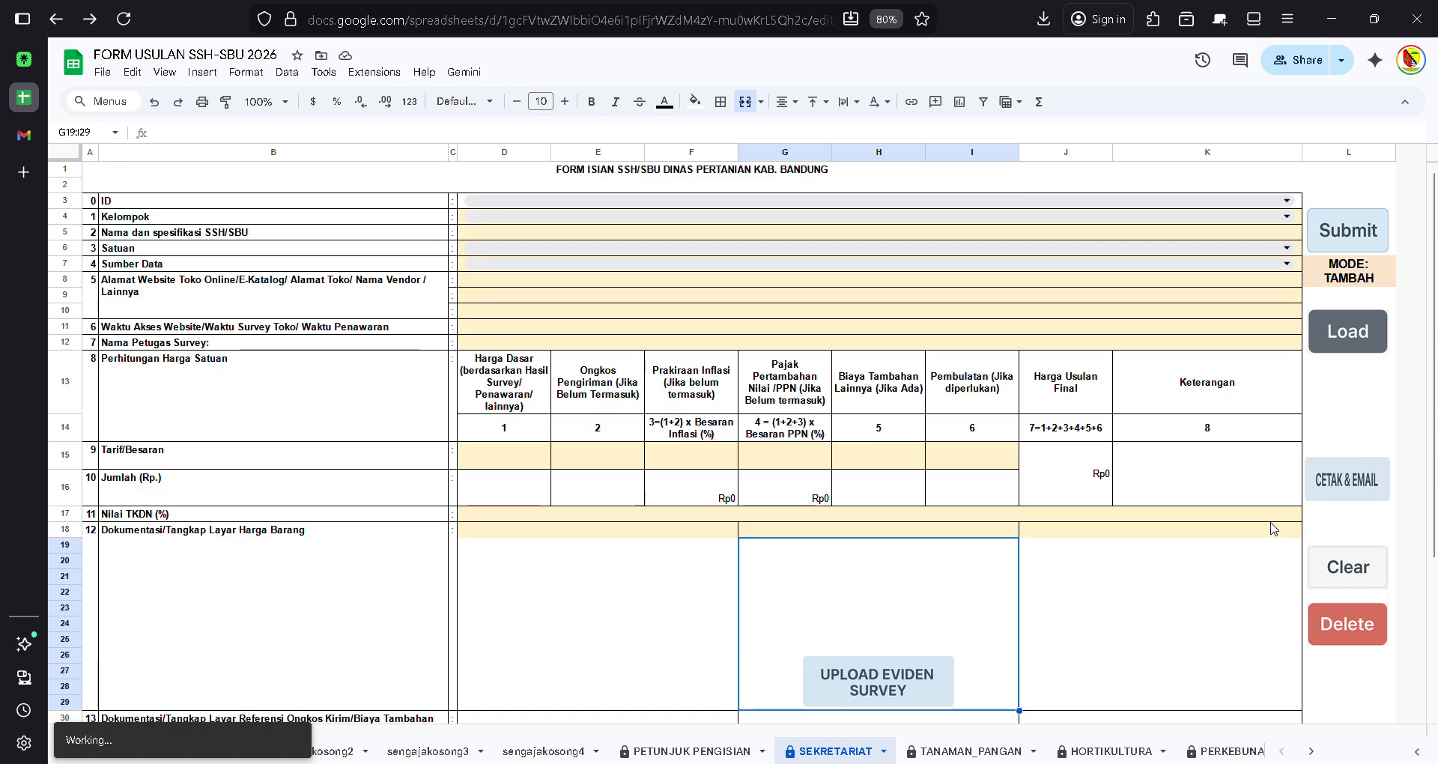
pyautogui.click(1059, 313)
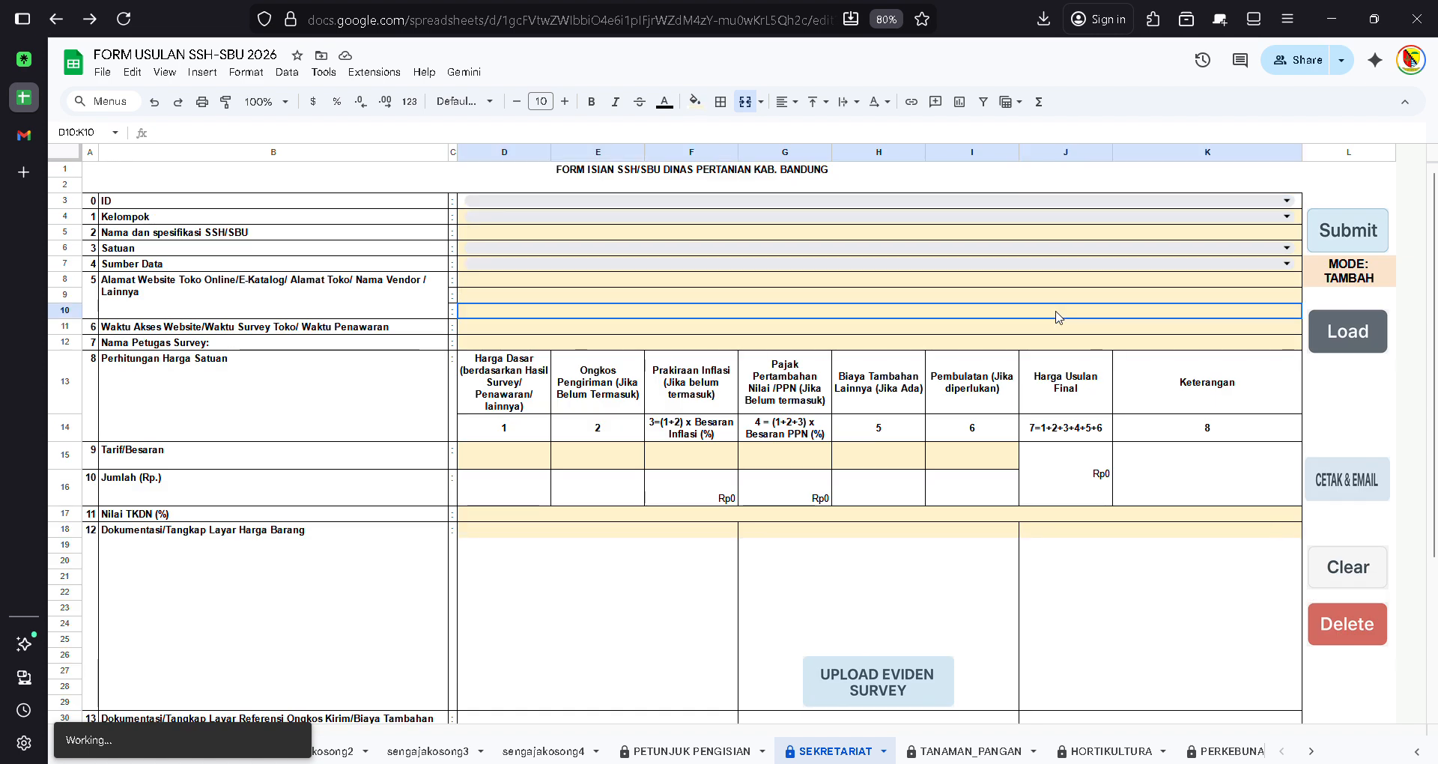
pyautogui.click(963, 331)
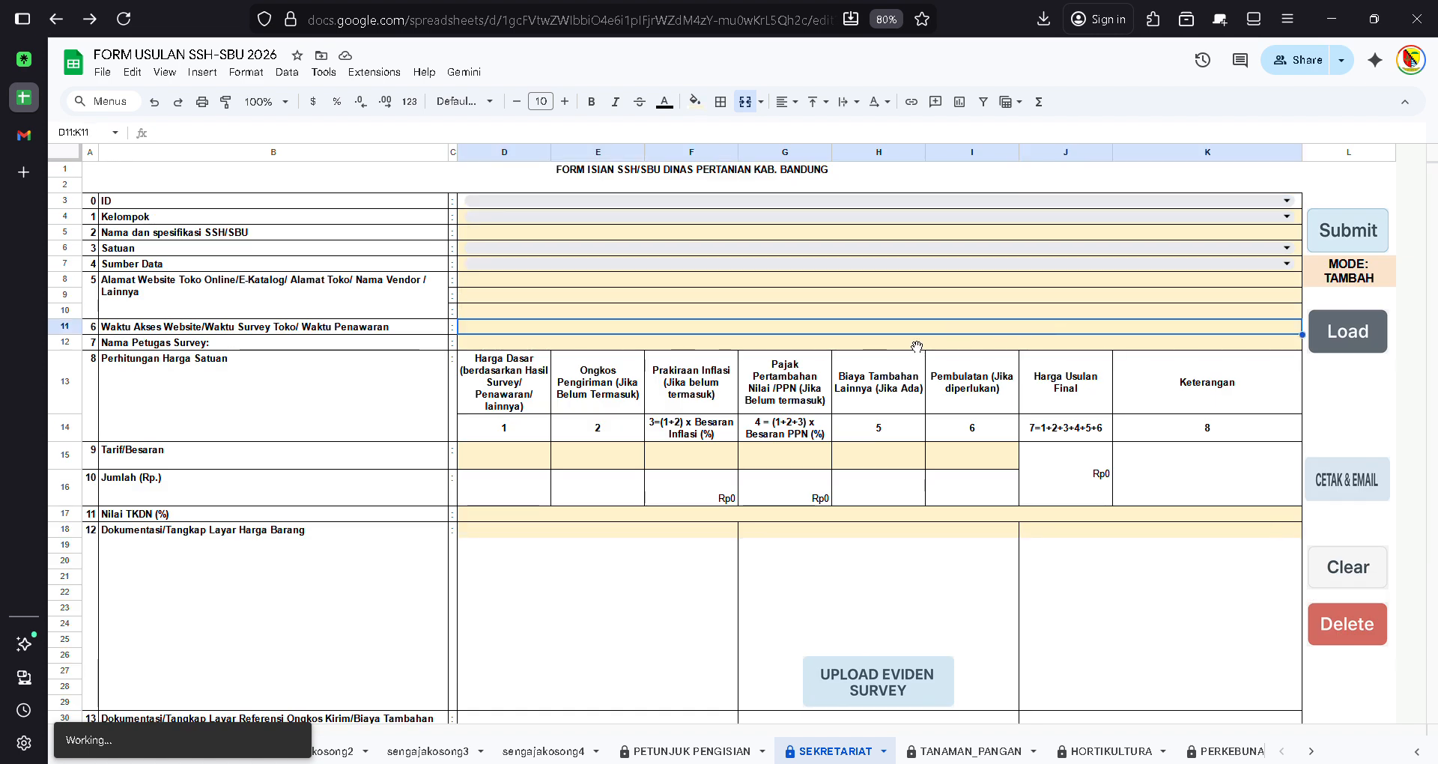
# - Review the filling instructions on the PETUNJUK PENGISIAN sheet and return to the SEKRETARIAT form
pyautogui.click(685, 751)
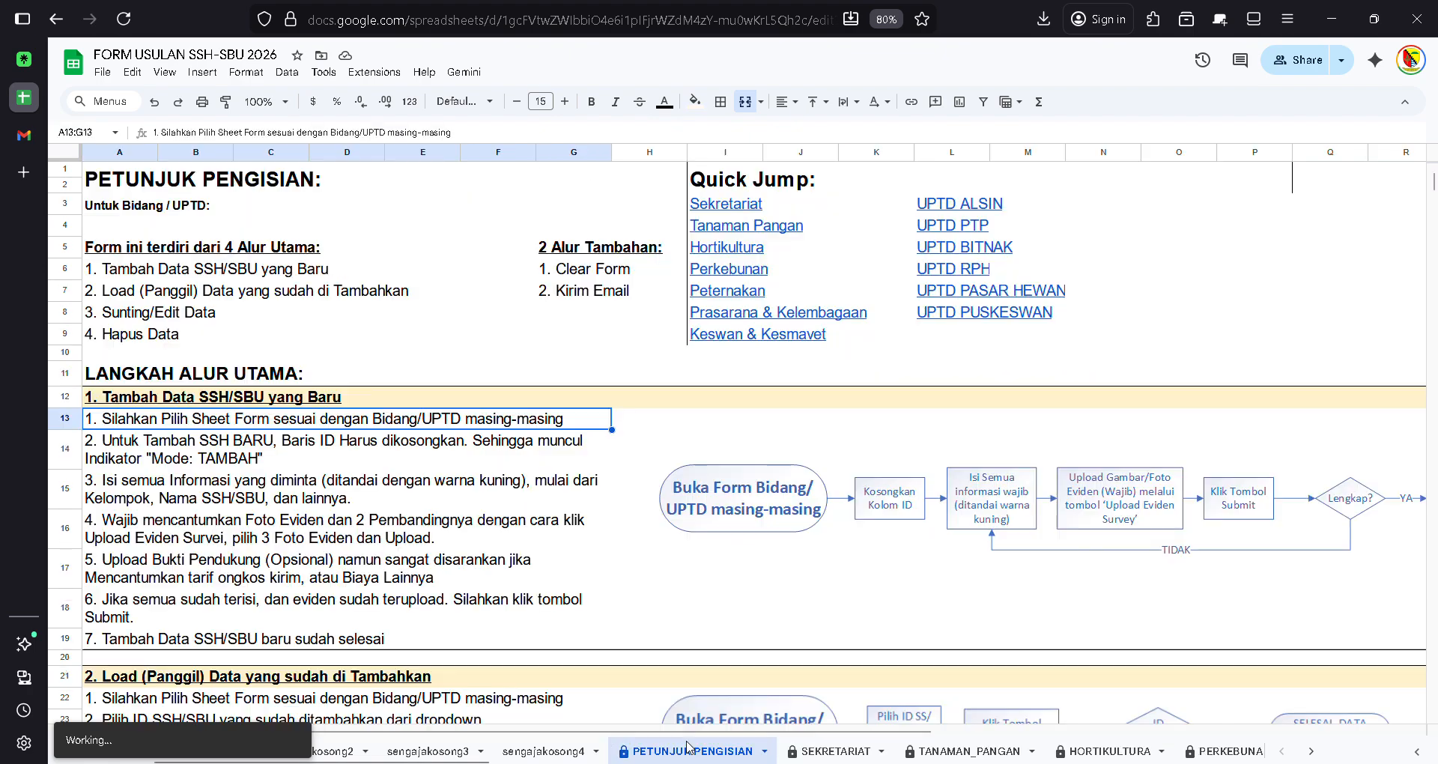
pyautogui.scroll(-1, 554, 562)
pyautogui.scroll(-7, 554, 562)
pyautogui.scroll(8, 555, 562)
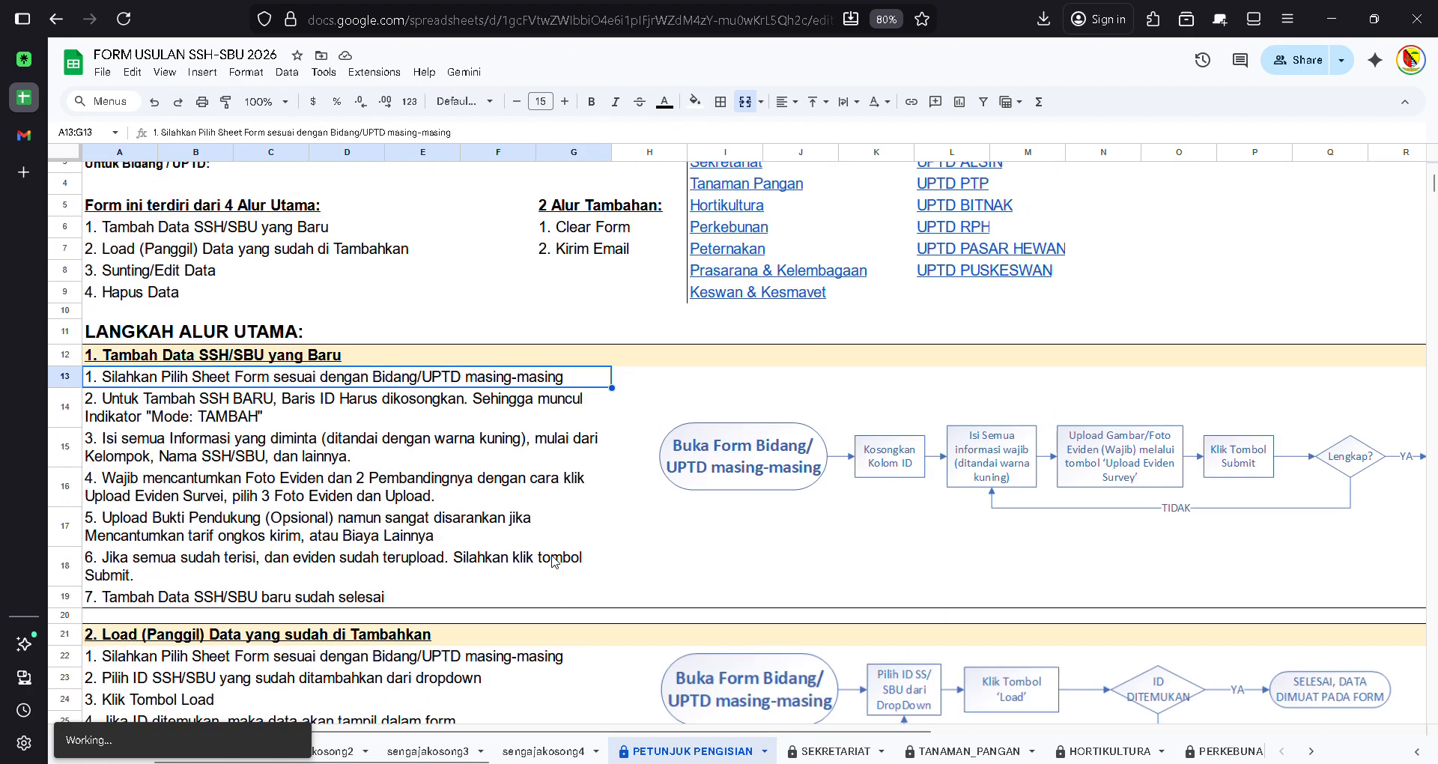
pyautogui.scroll(-9, 554, 562)
pyautogui.scroll(9, 555, 562)
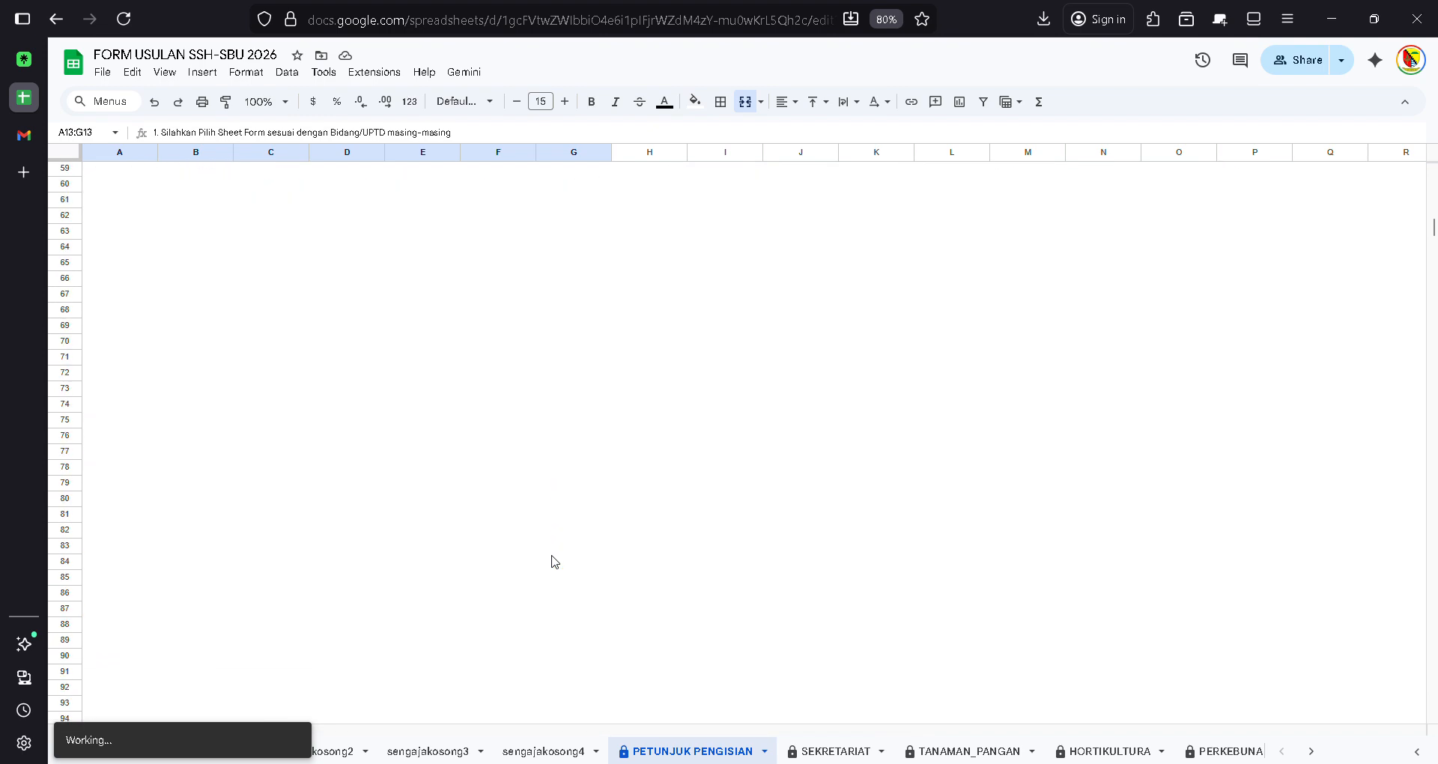
pyautogui.scroll(2, 554, 562)
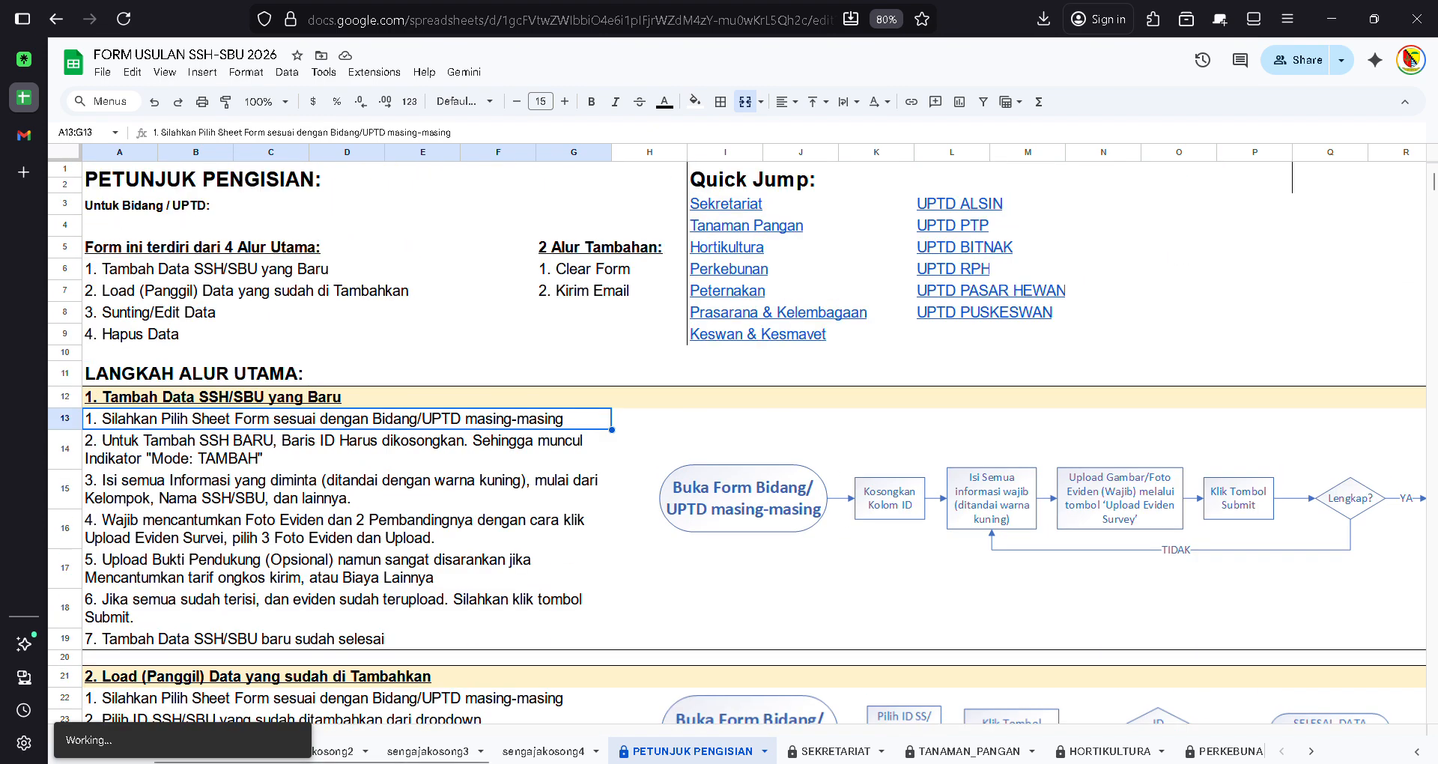
pyautogui.click(854, 751)
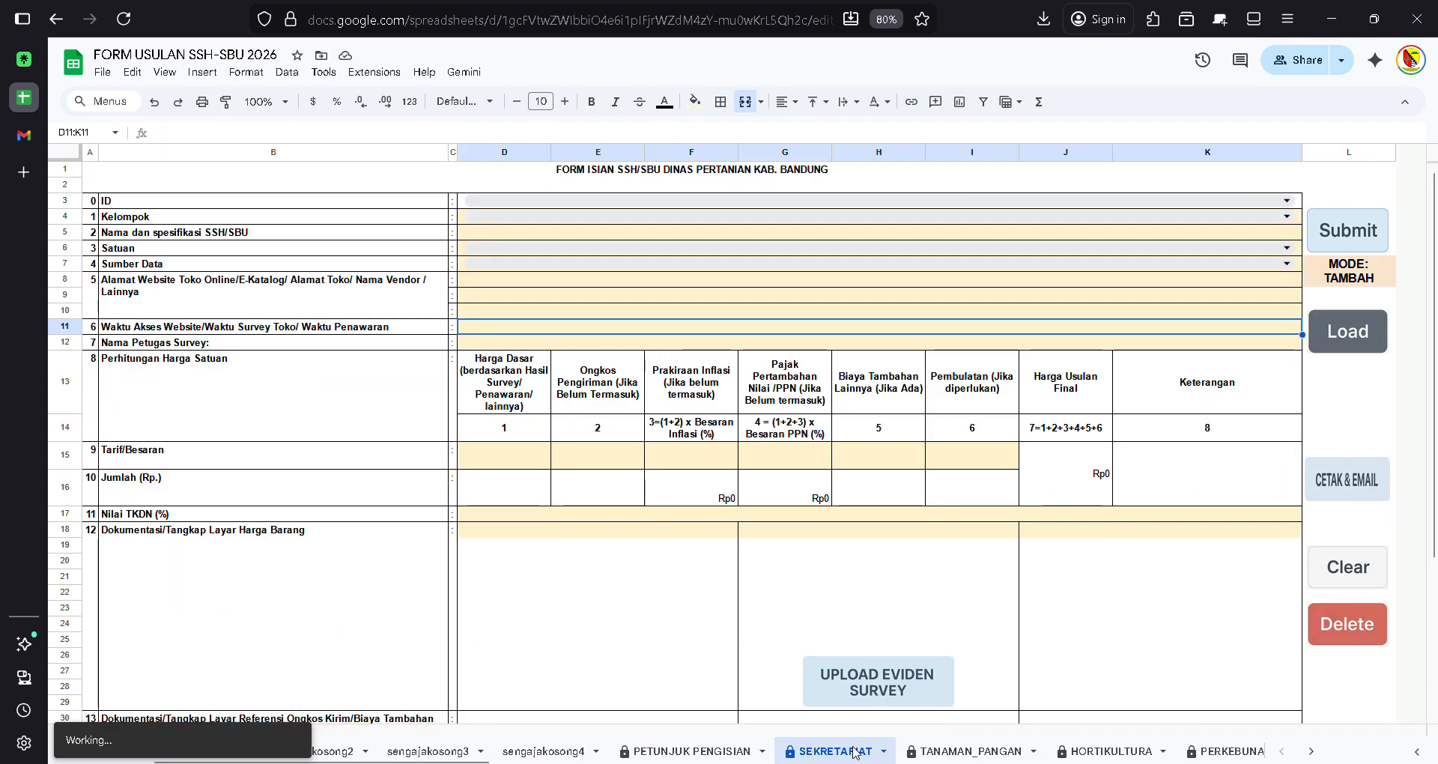